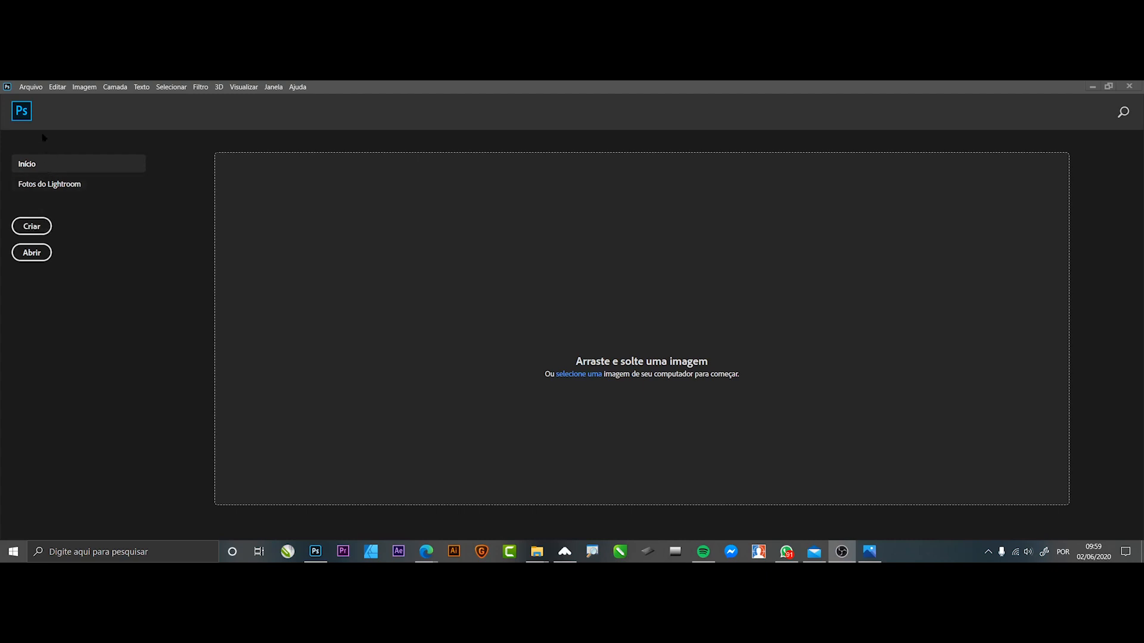
Start a new document and set its width and height to 1080 × 1080 pixels.
left_click(31, 88)
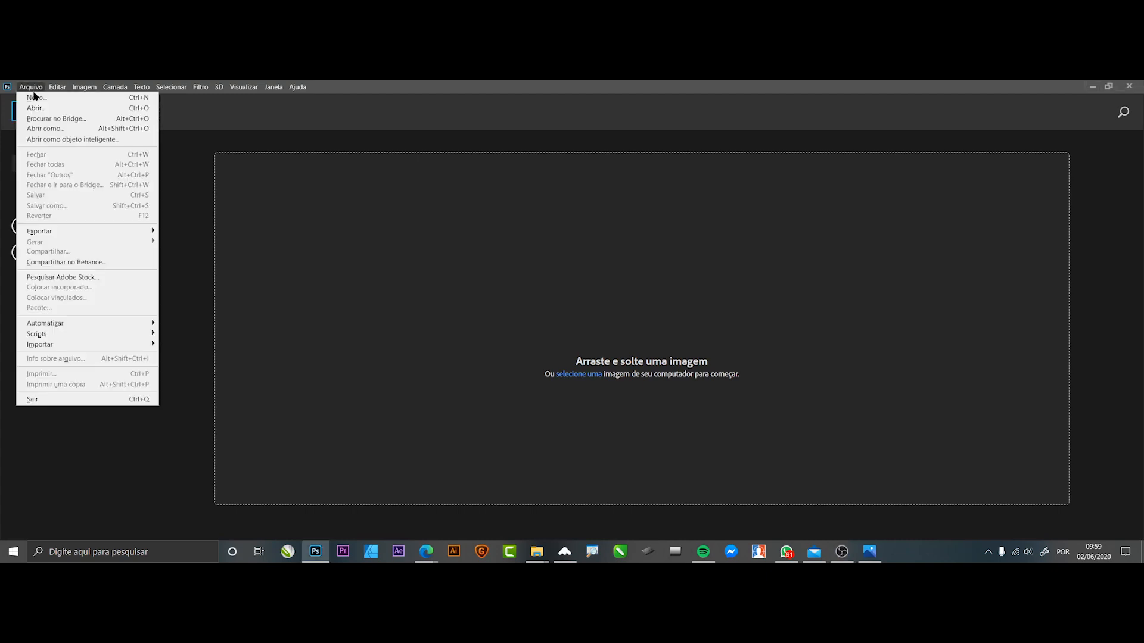
left_click(141, 101)
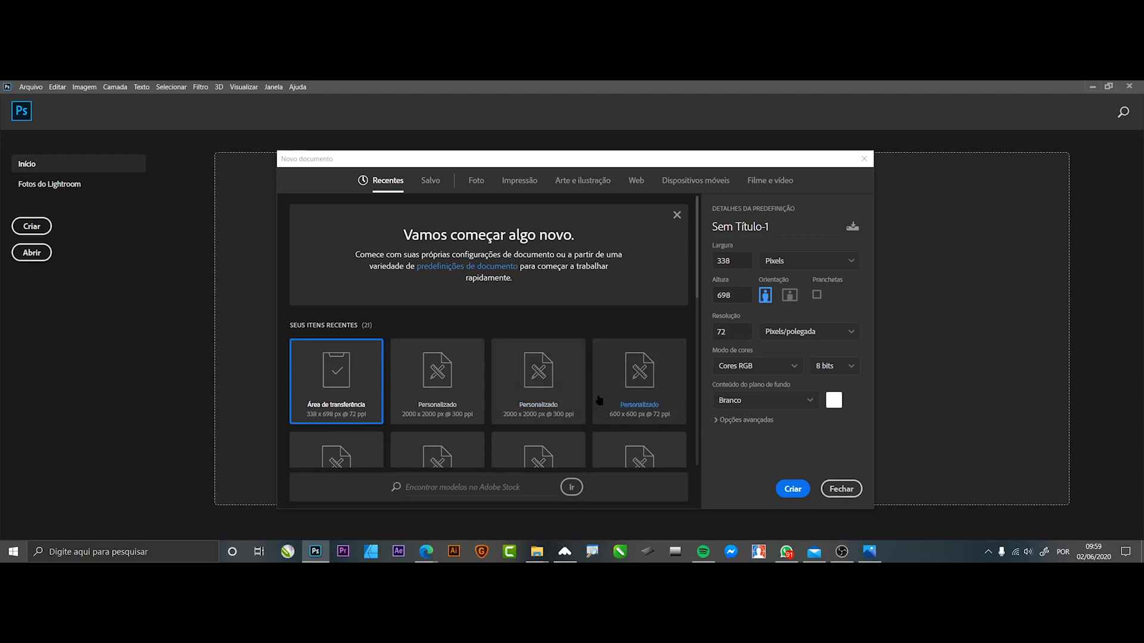
left_click(800, 265)
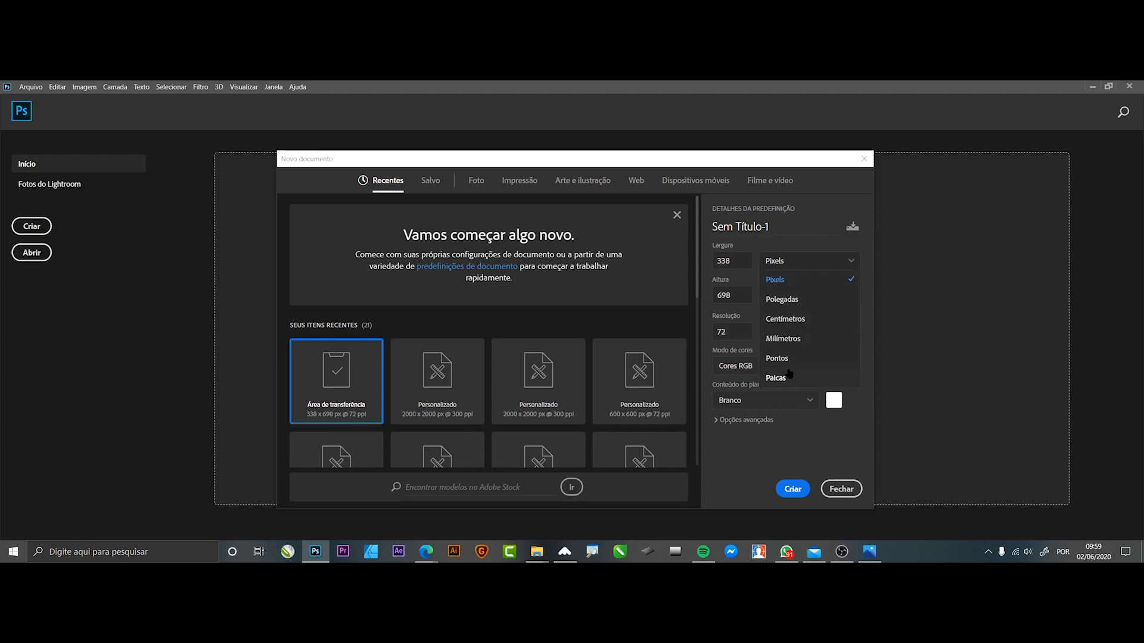
left_click(786, 280)
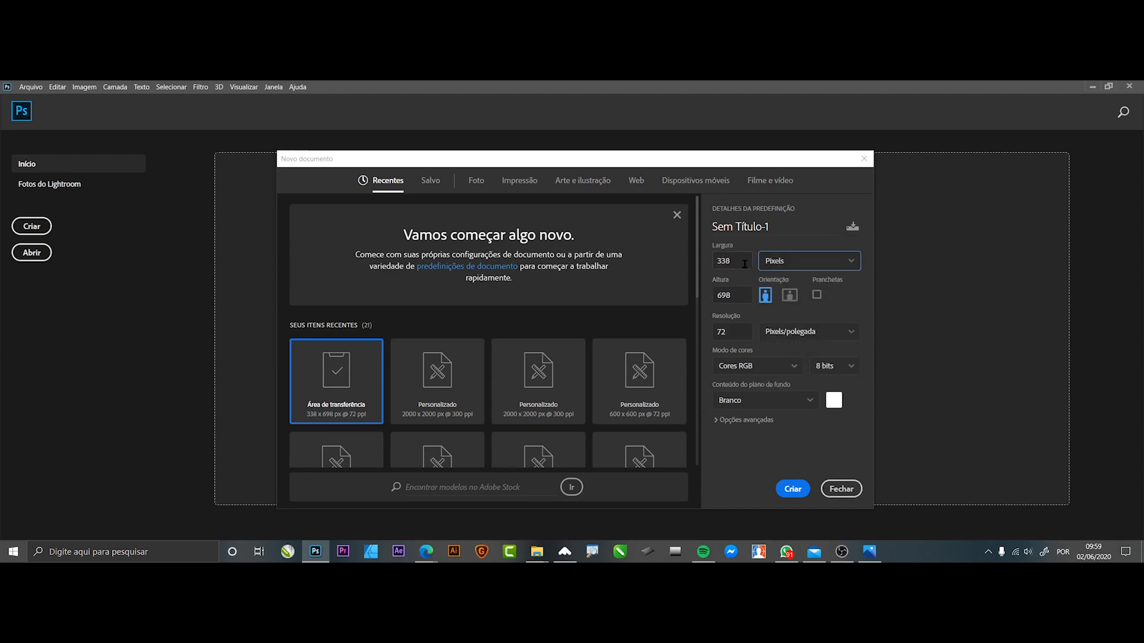
left_click_drag(739, 262, 710, 265)
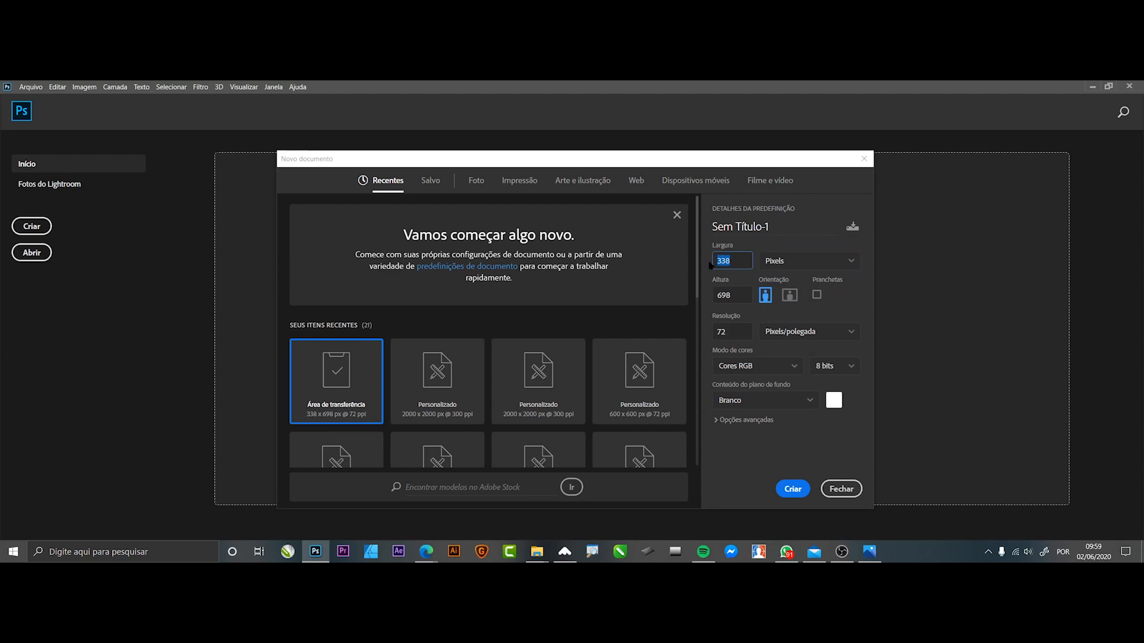
type("1080")
key("Tab")
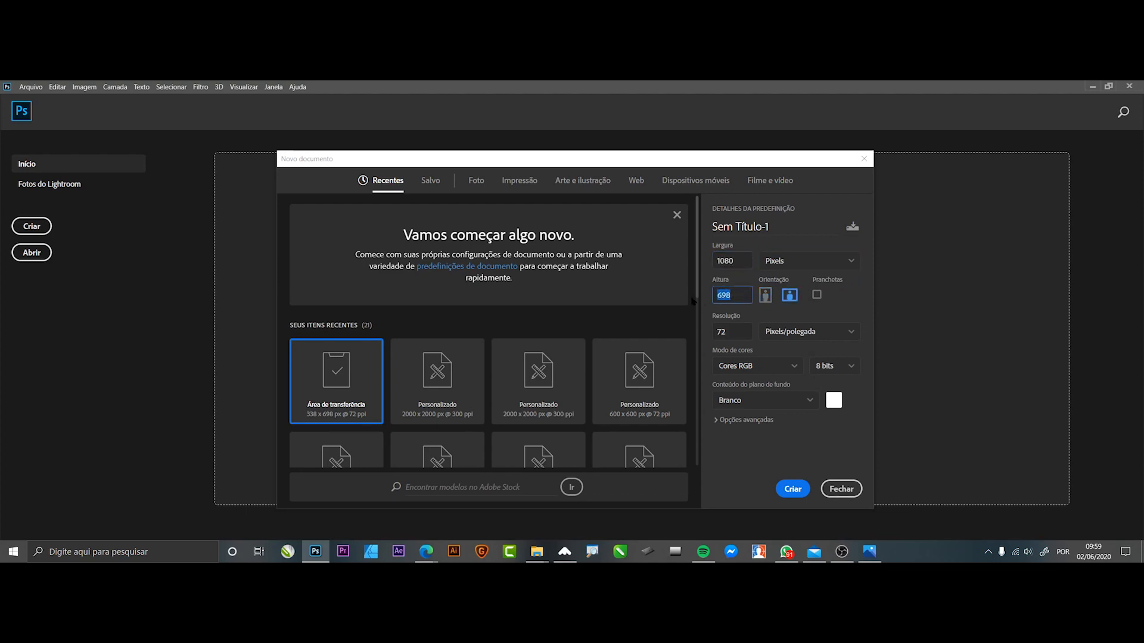
type("1080")
left_click(847, 305)
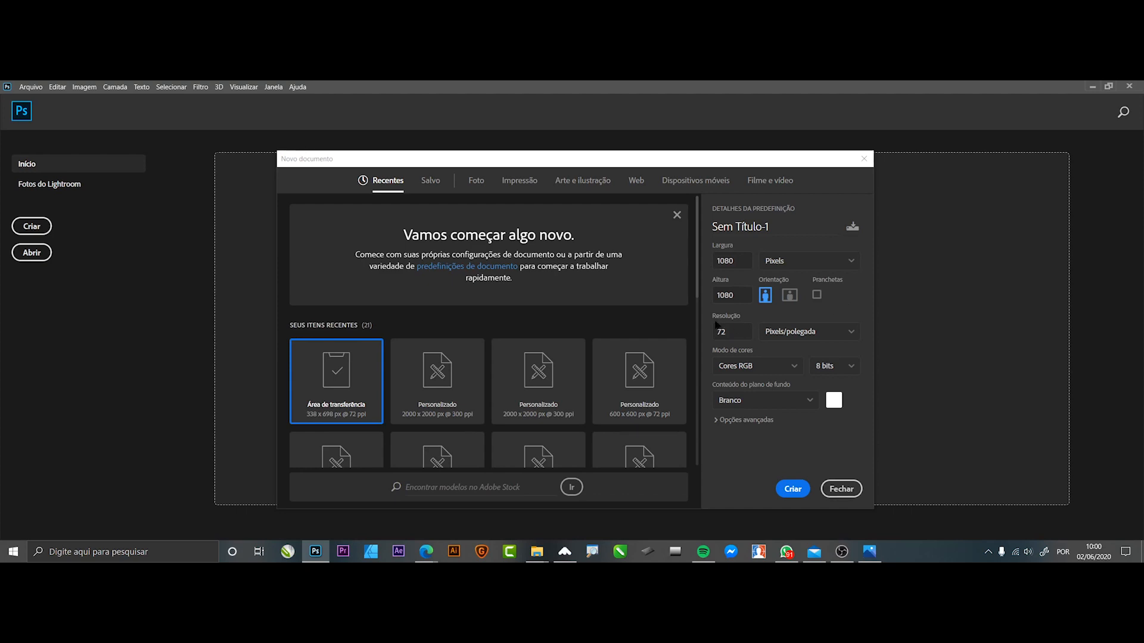
Set the resolution to 300 pixels per inch and create the document.
left_click_drag(730, 331, 714, 335)
type("300")
left_click(760, 315)
left_click(737, 332)
left_click(737, 331)
left_click(792, 491)
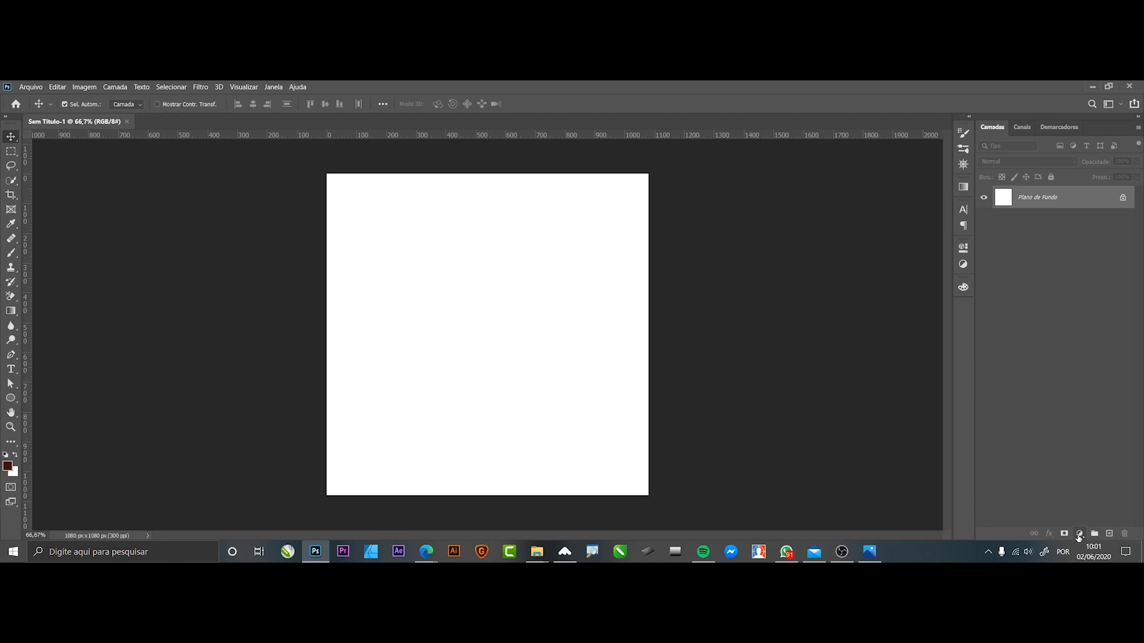
Add a gradient fill layer (Degradê) above the white background layer.
left_click(1079, 538)
left_click(1037, 490)
left_click(1080, 535)
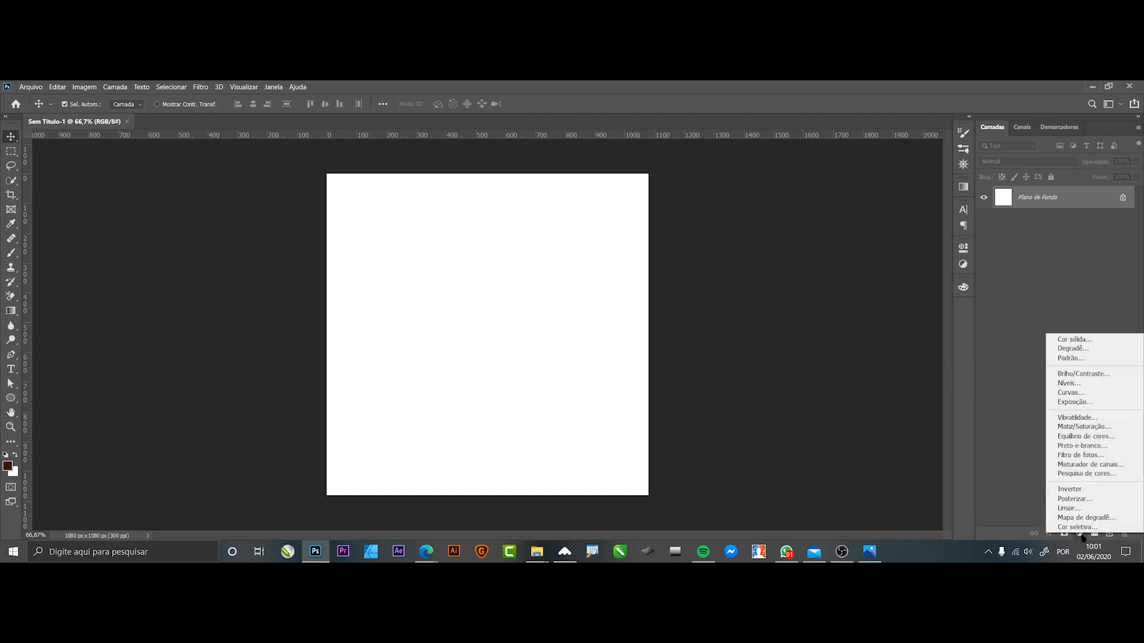
left_click(1086, 349)
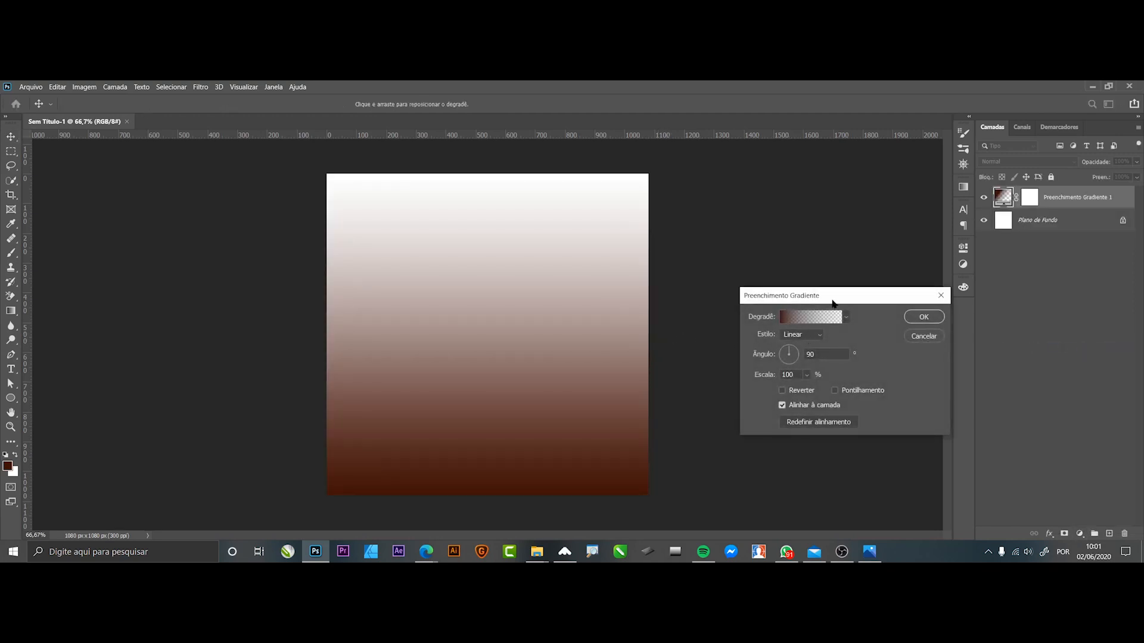
left_click_drag(831, 296, 620, 247)
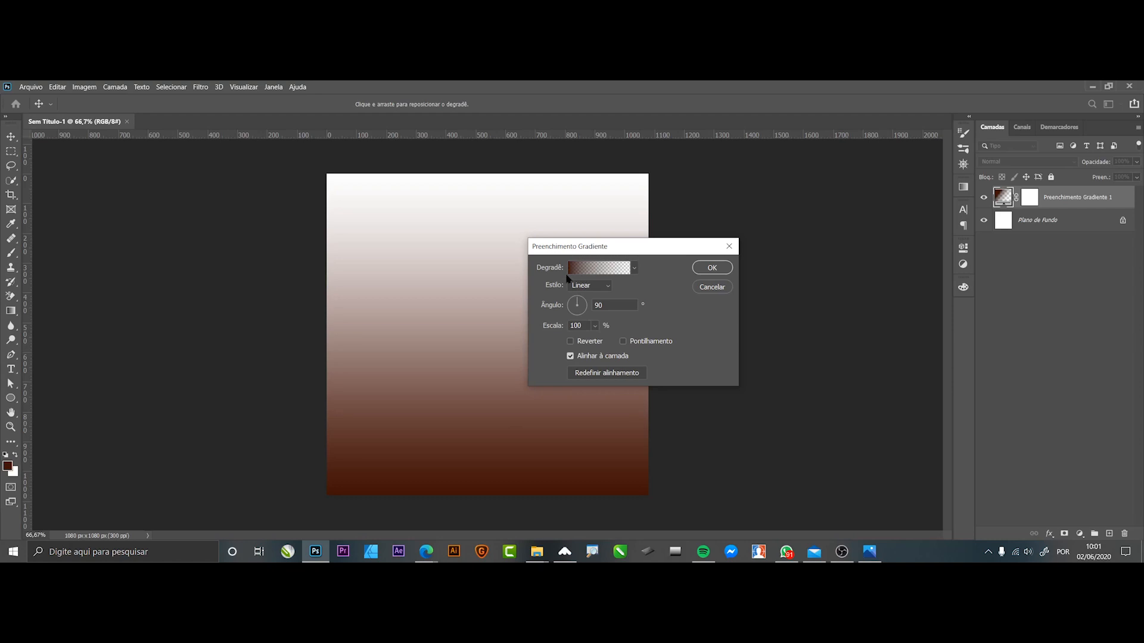
Apply the basic foreground-to-background preset (Do Primeiro Plano para o Plano de Fundo) to the gradient fill.
left_click(622, 270)
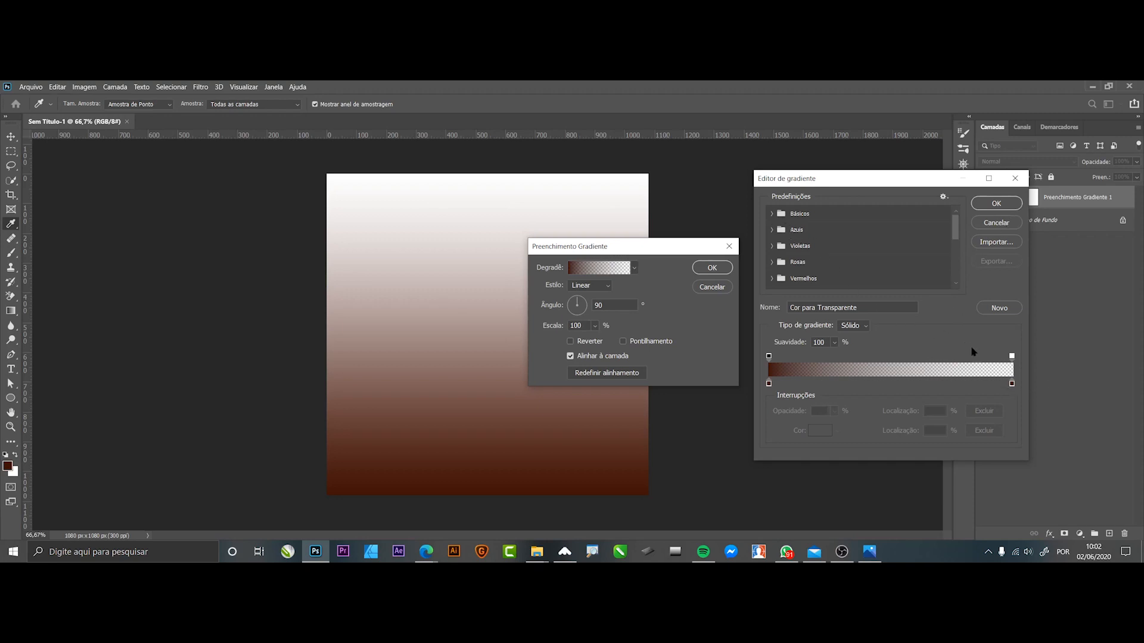
left_click(771, 215)
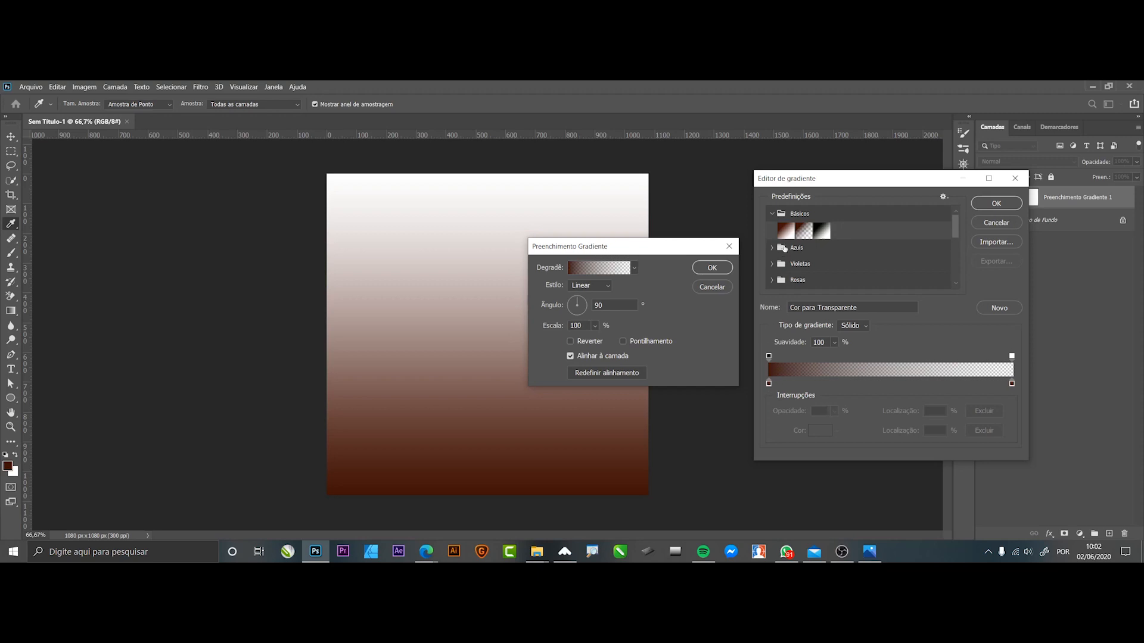
left_click(822, 232)
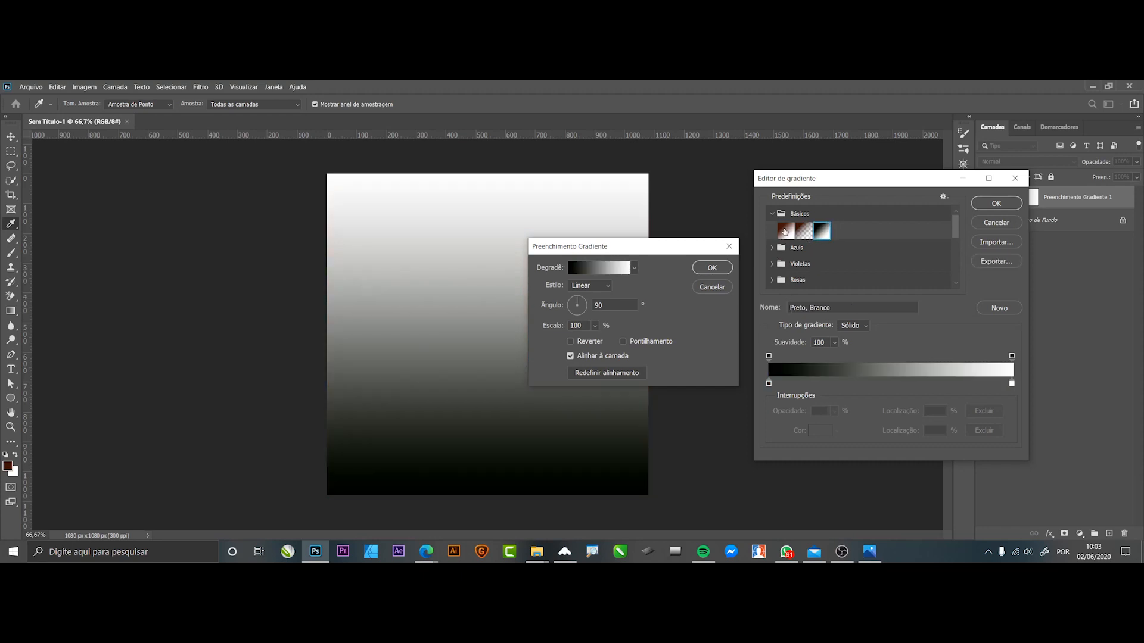
left_click(785, 232)
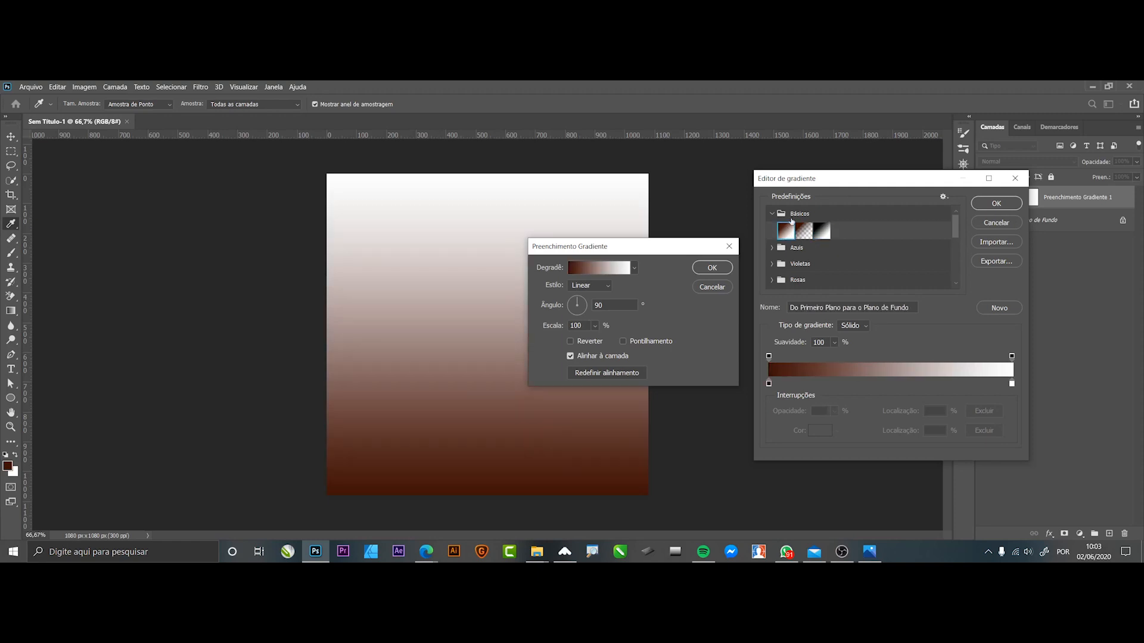
left_click(990, 206)
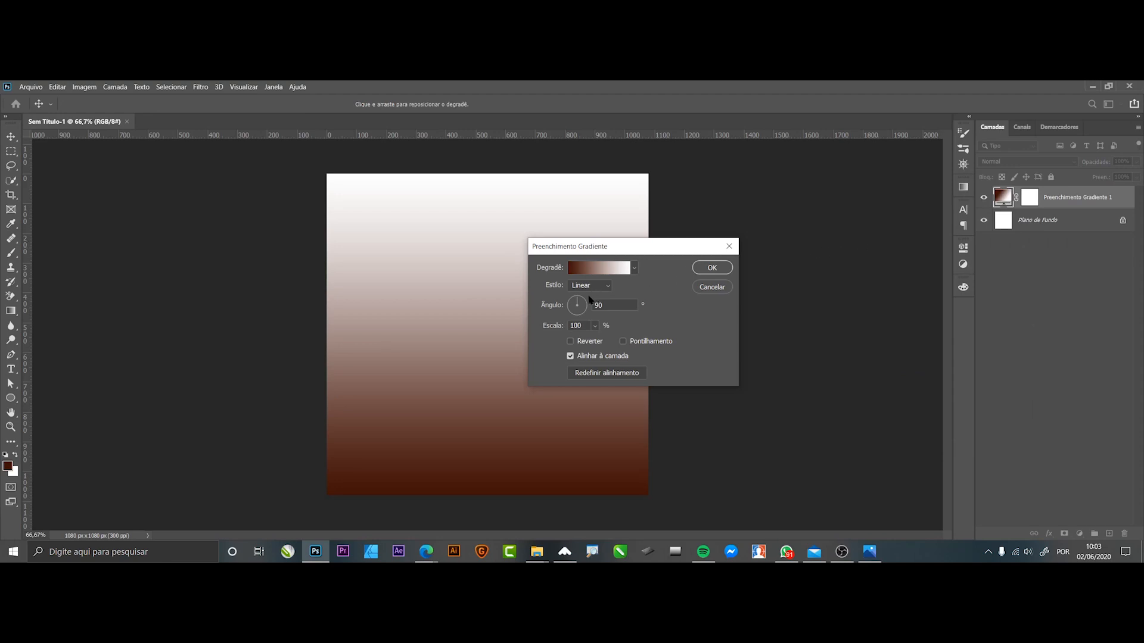
Look over the gradient fill's style and angle options and try reversing its colours.
left_click(607, 289)
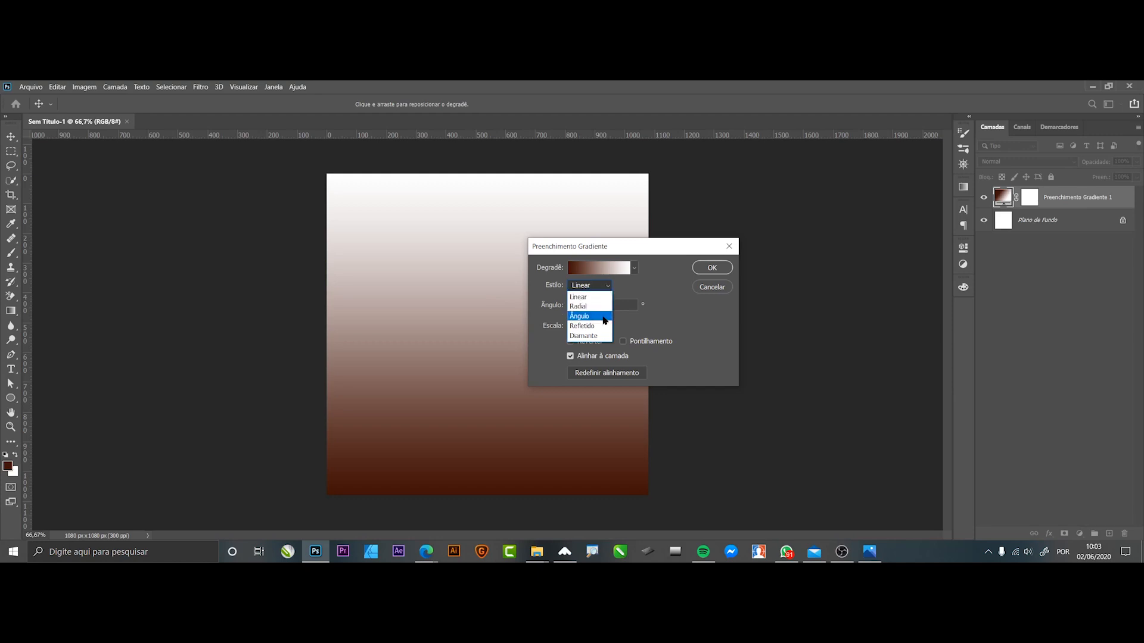
left_click(668, 320)
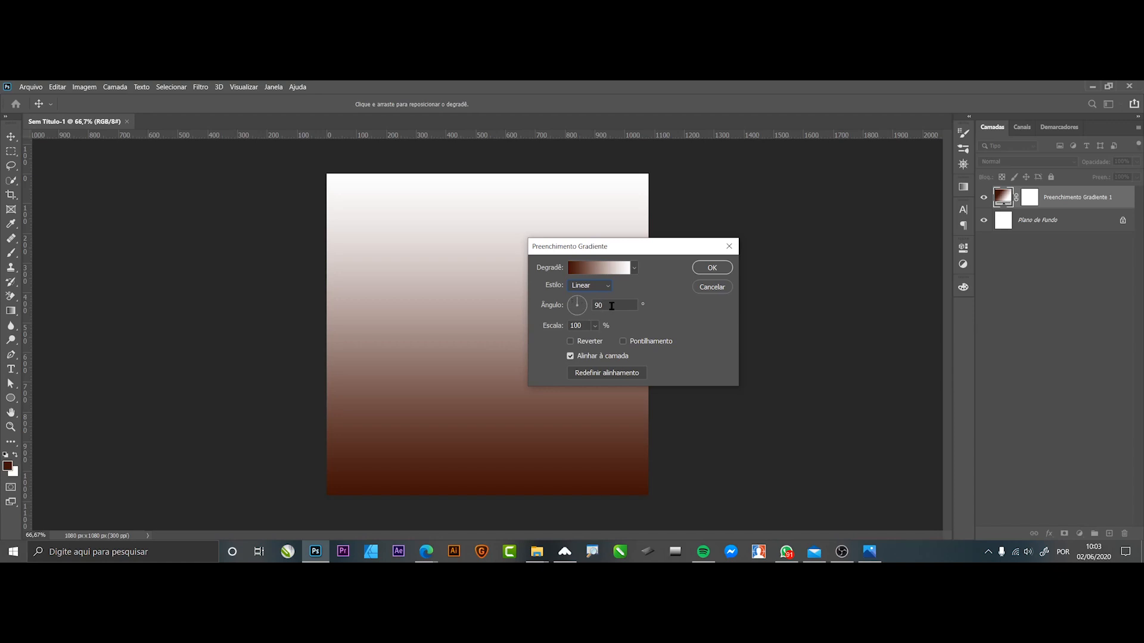
left_click(617, 307)
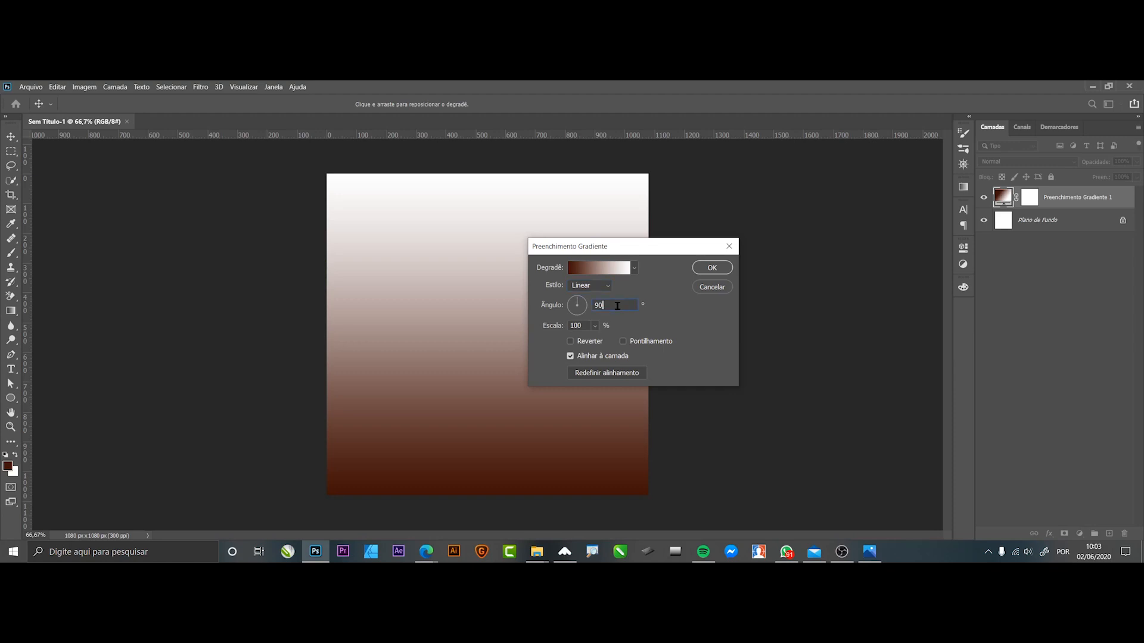
double_click(600, 306)
left_click(617, 308)
left_click(571, 342)
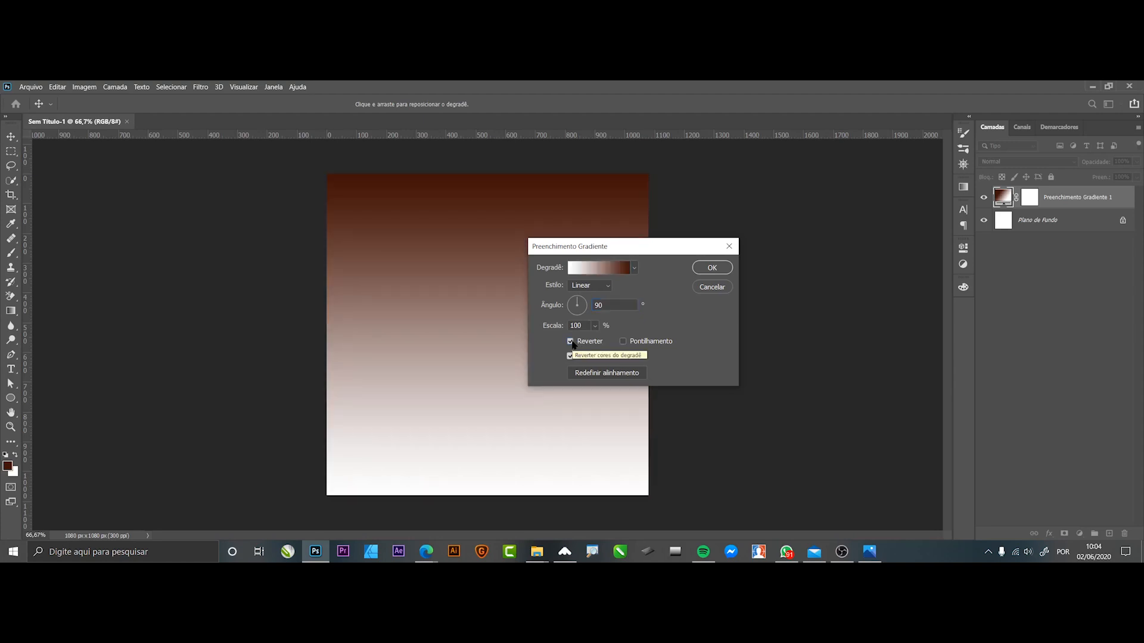
left_click(570, 342)
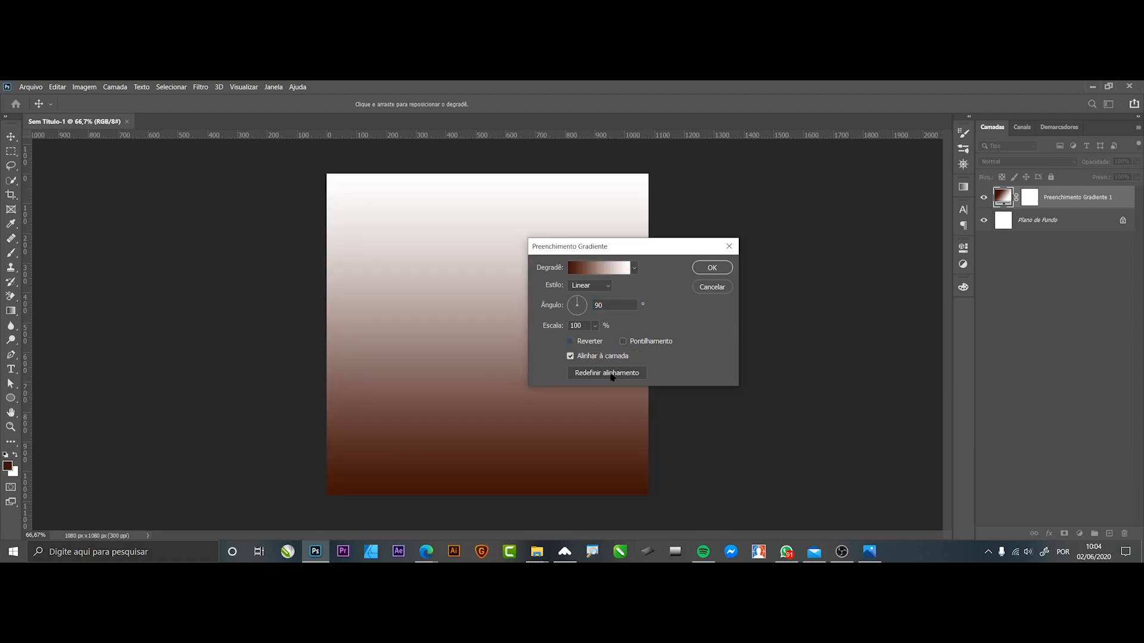
Recolour the gradient's dark brown starting colour stop to a light beige, #cbb29b.
left_click(618, 272)
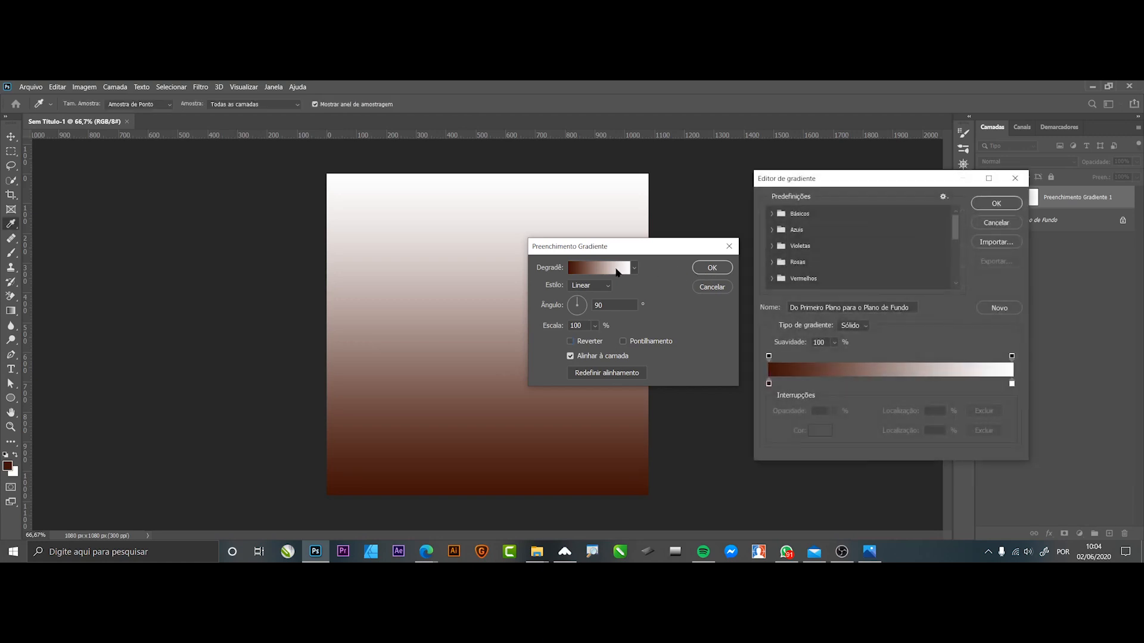
left_click(768, 384)
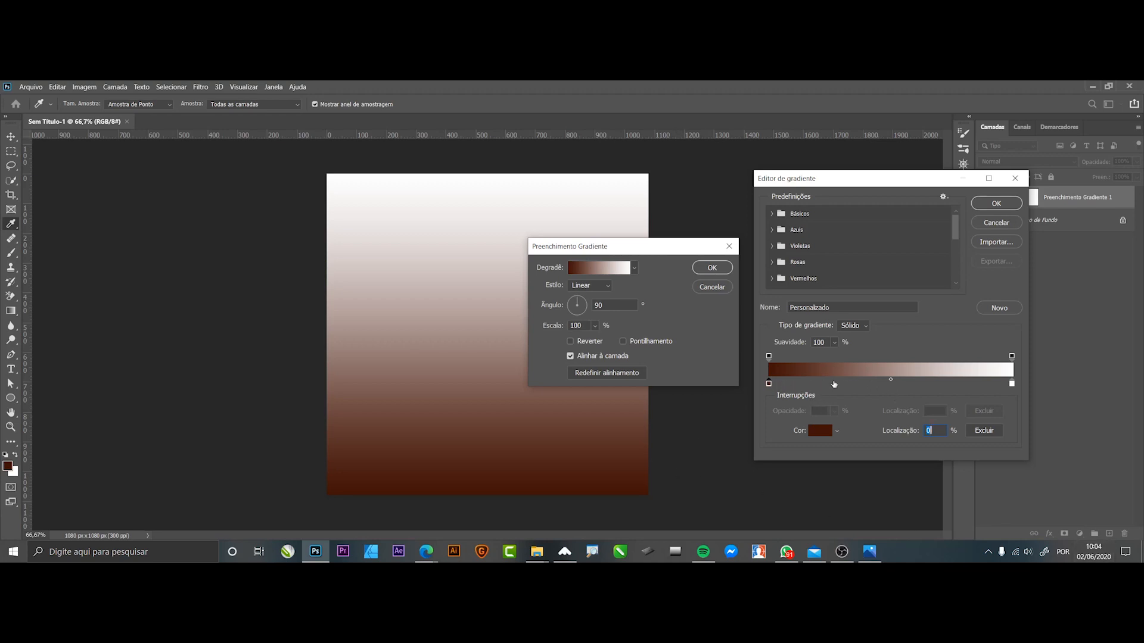
left_click(819, 430)
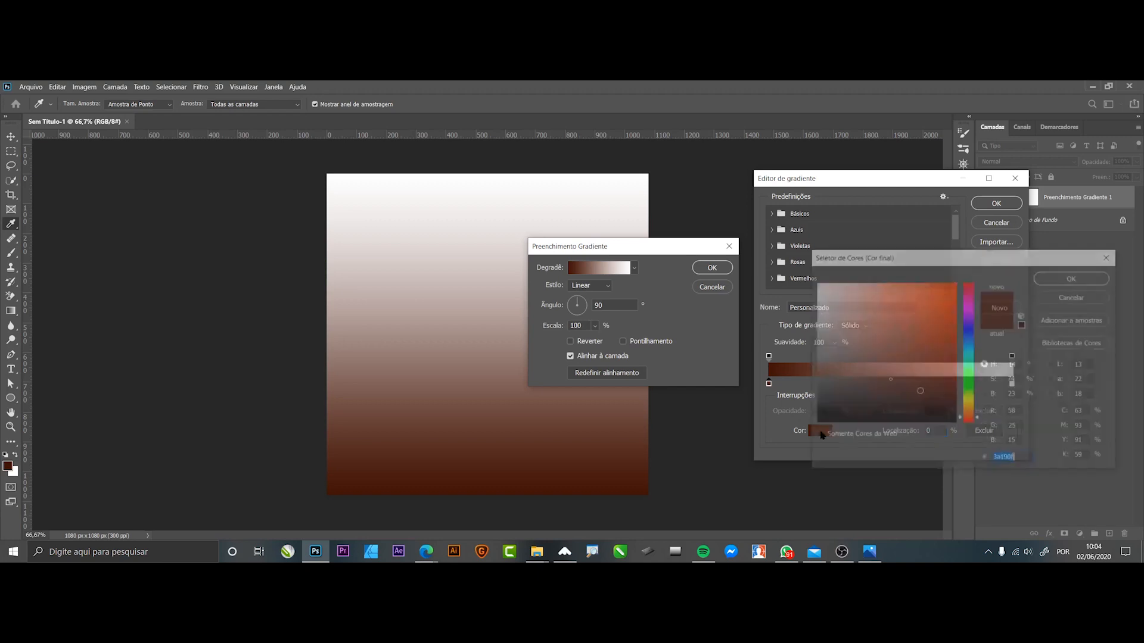
mouse_move(867, 334)
left_mouse_down()
mouse_move(846, 317)
mouse_move(828, 342)
mouse_move(831, 329)
left_mouse_up()
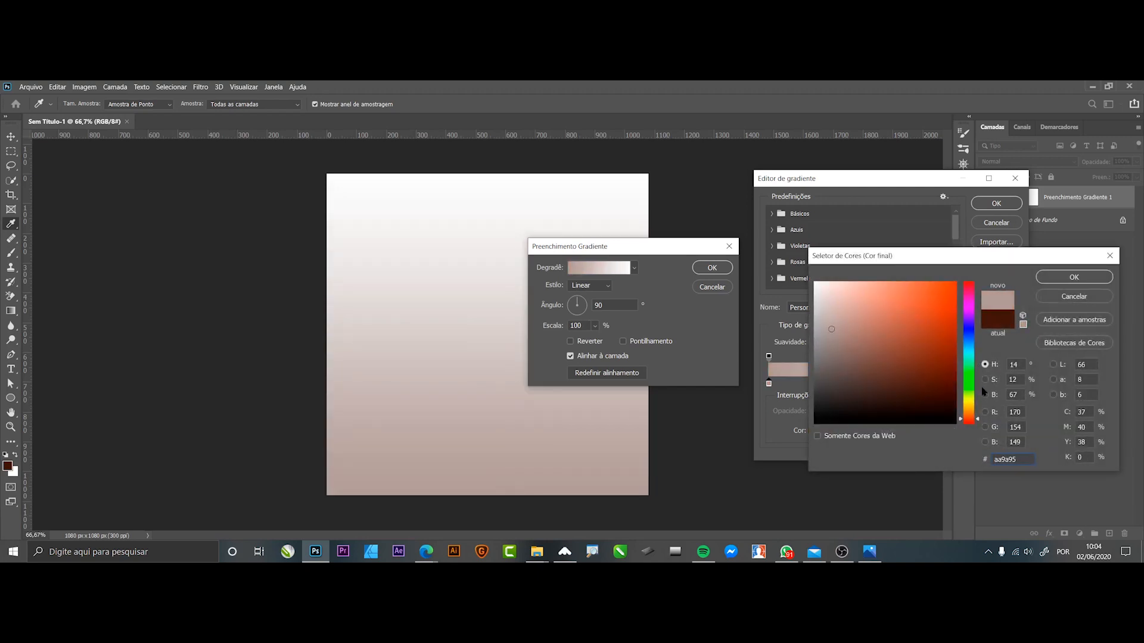
left_click_drag(970, 419, 970, 412)
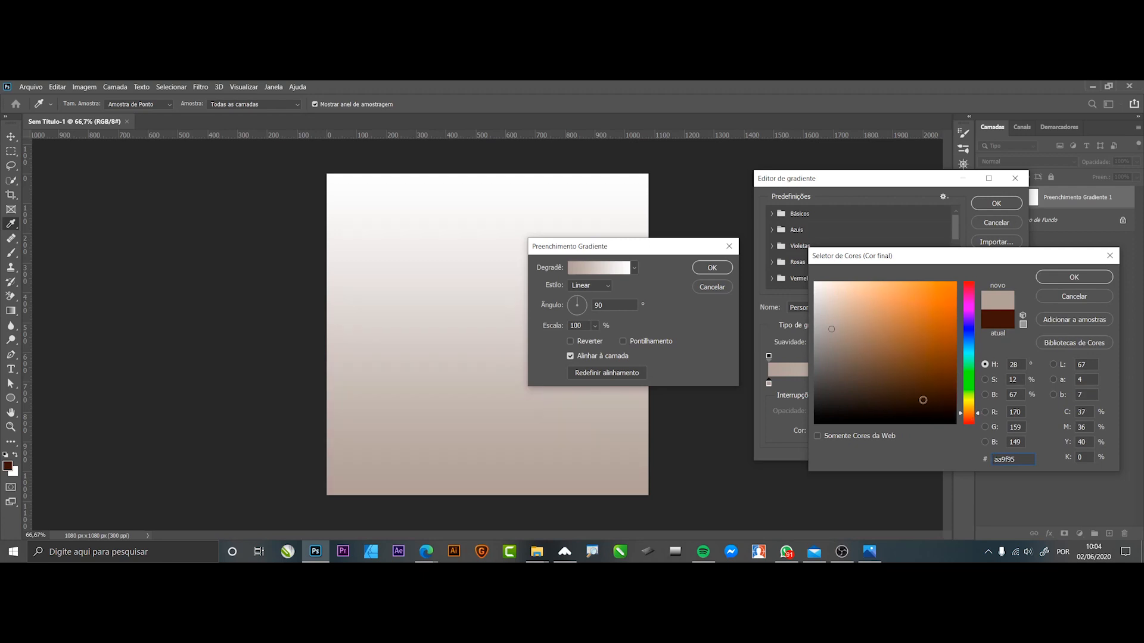
left_click_drag(819, 338, 848, 311)
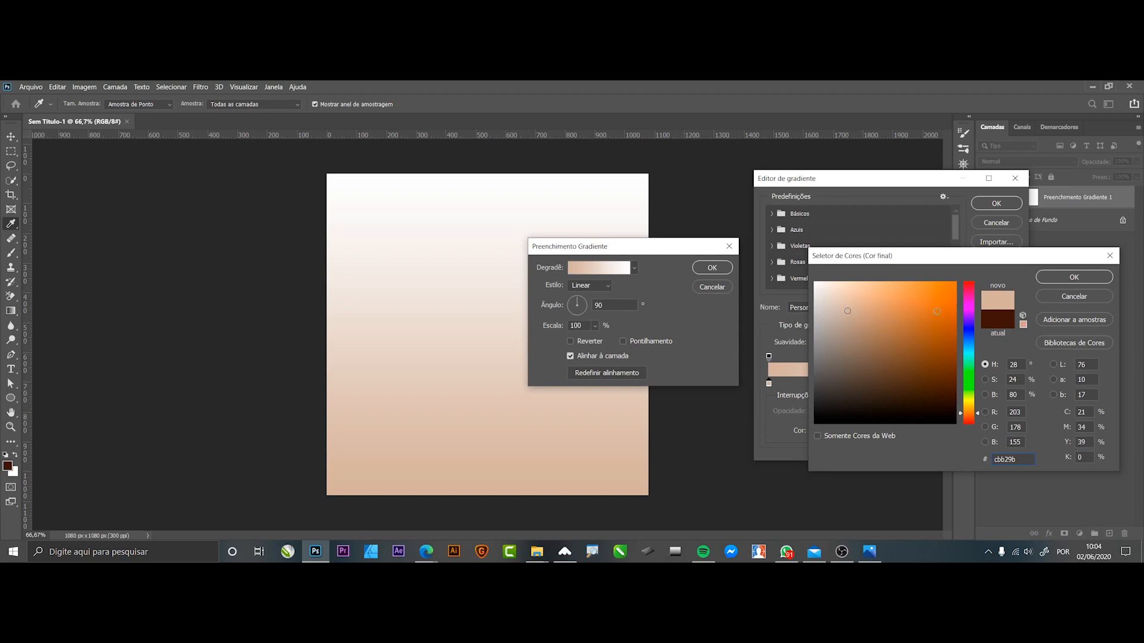
left_click(1070, 278)
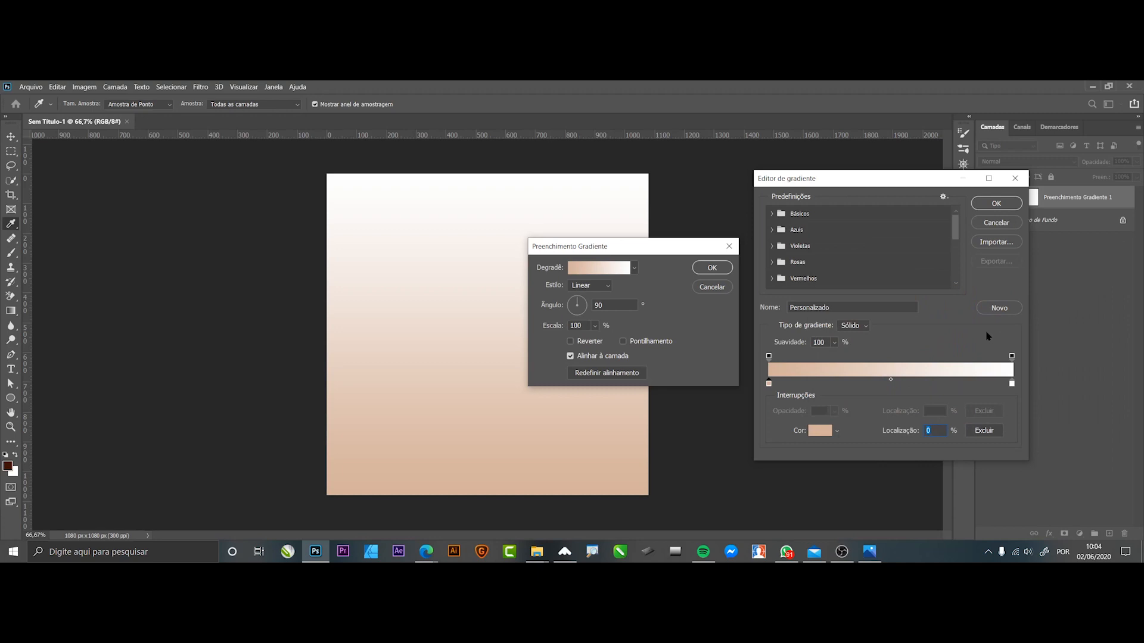
Change the gradient's white end stop to a very light beige, starting from a tone sampled on the canvas.
left_click(1012, 385)
left_click(821, 434)
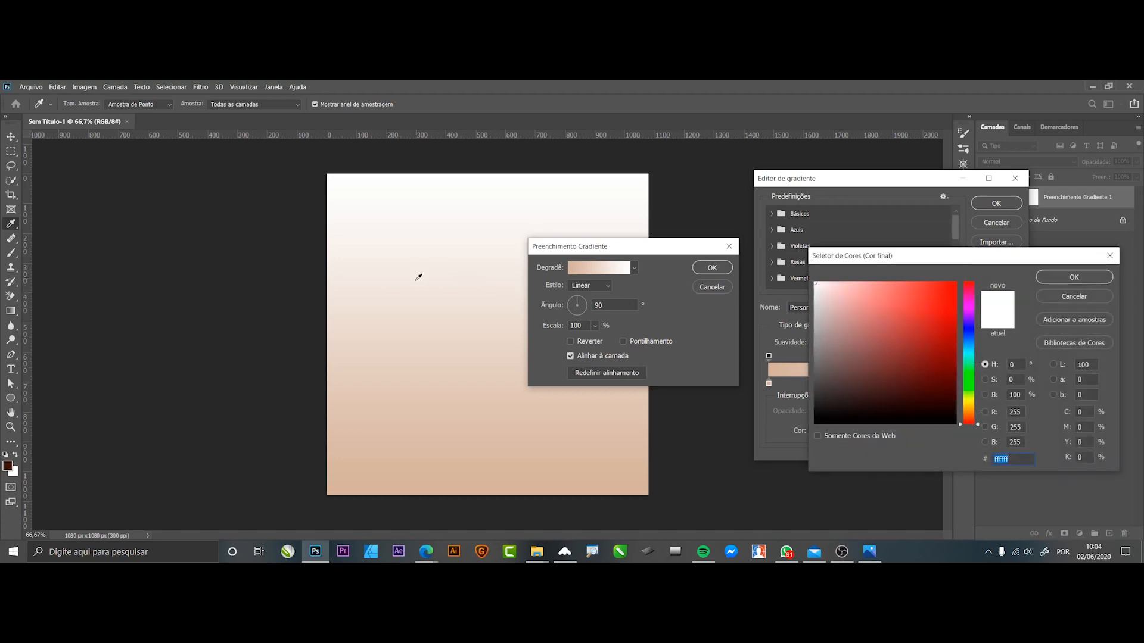
left_click(366, 275)
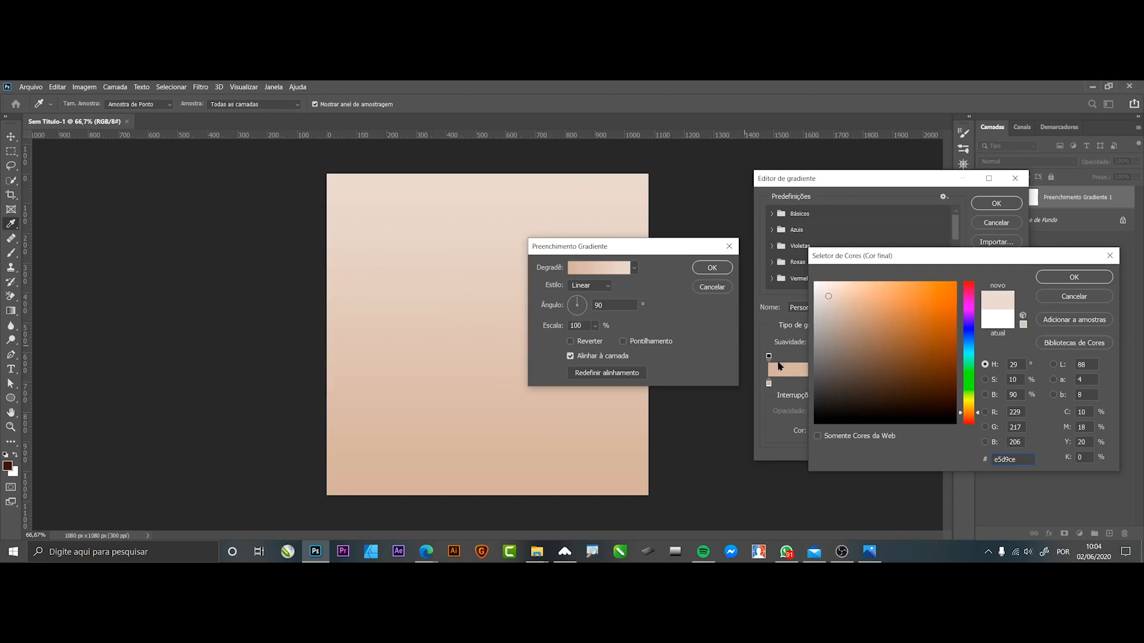
left_click_drag(836, 296, 825, 296)
left_click(824, 292)
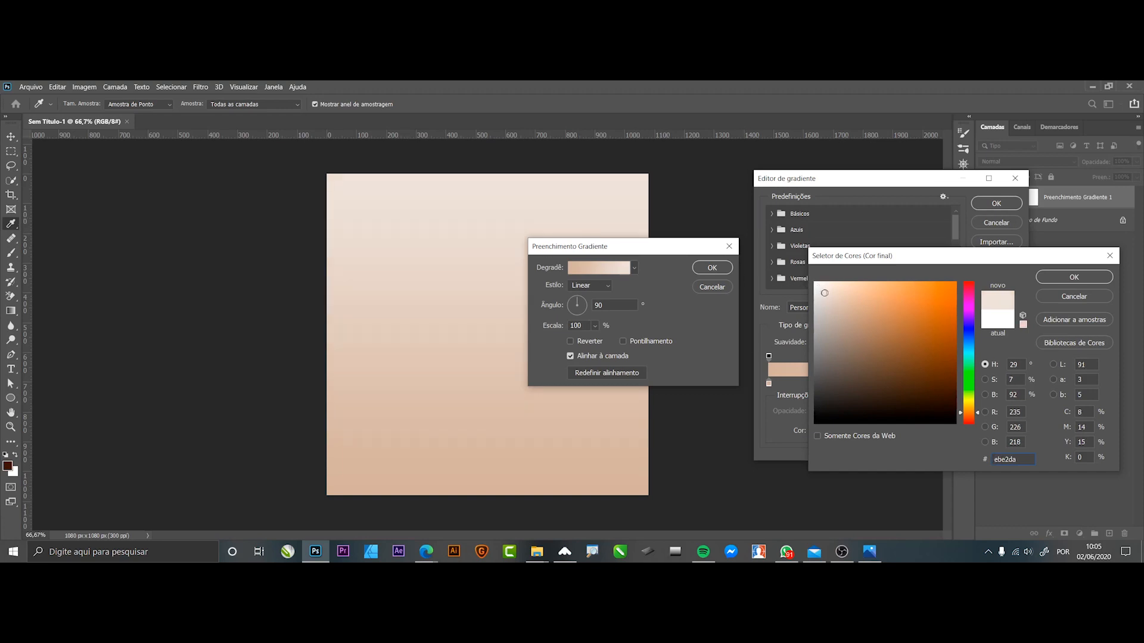
left_click_drag(825, 294, 821, 290)
left_click(1057, 280)
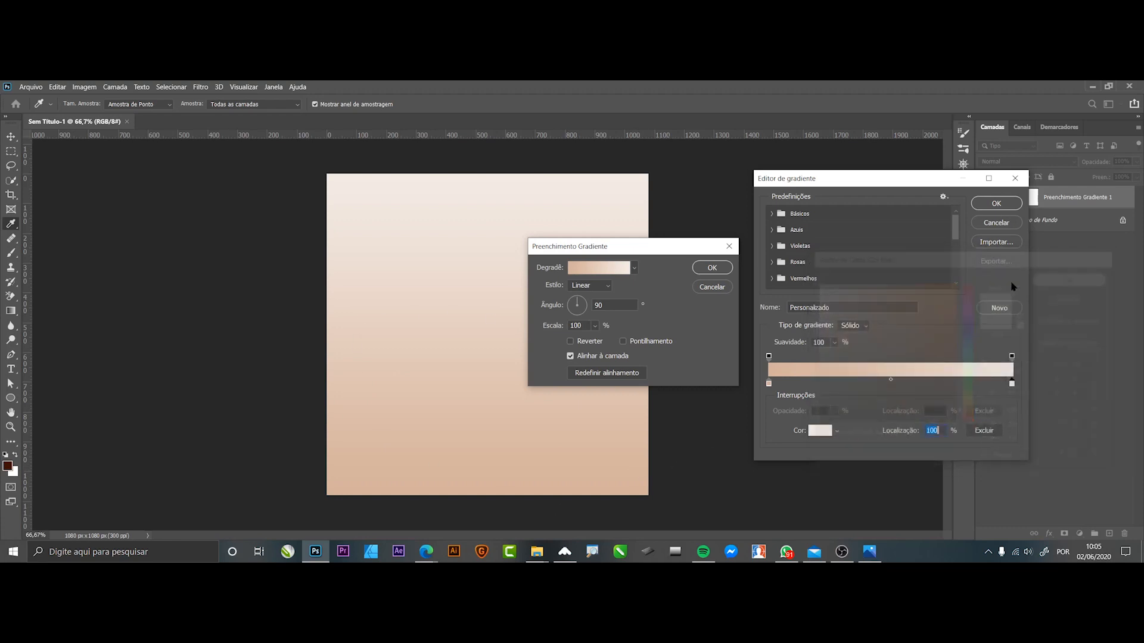
Accept the edited gradient, apply the fill to the layer and deselect it.
left_click(989, 203)
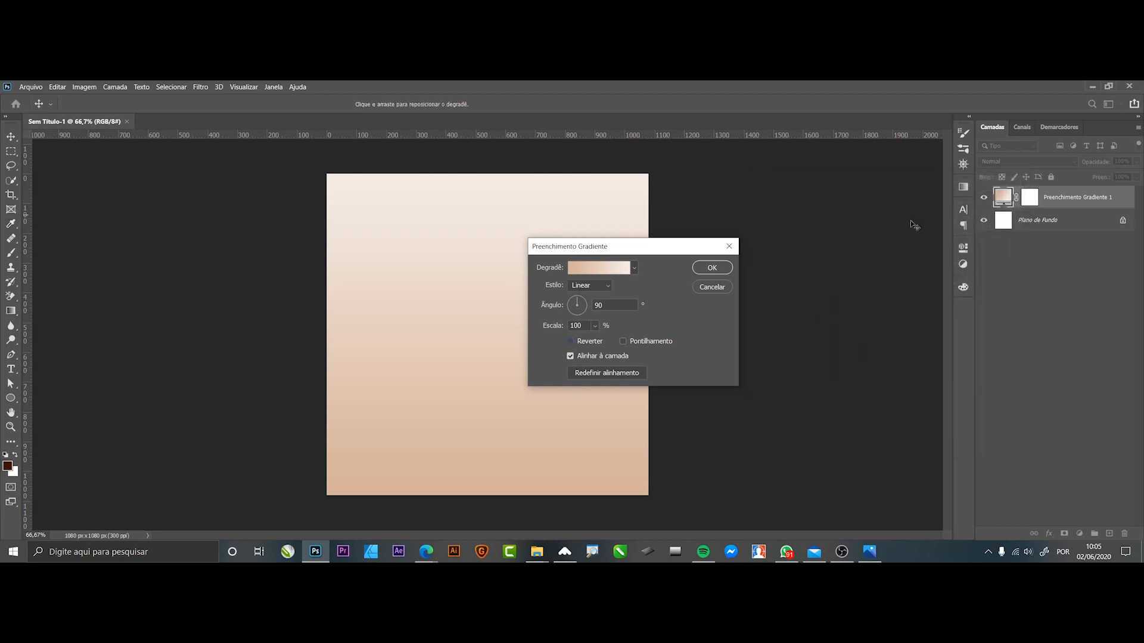
left_click(712, 267)
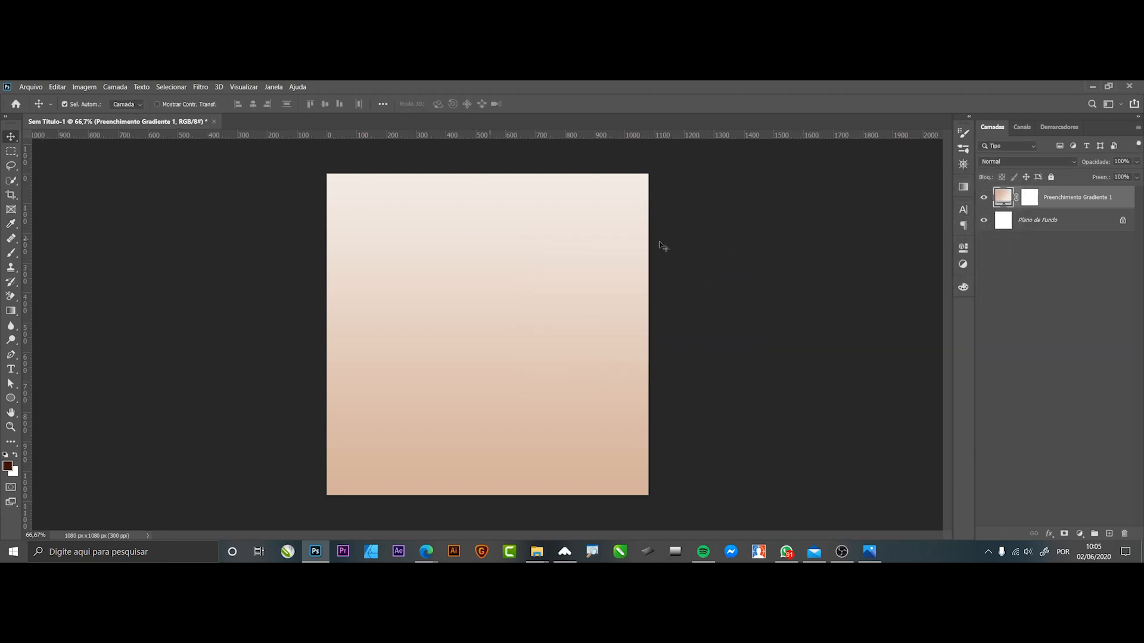
left_click(766, 255)
key("ctrl+plus")
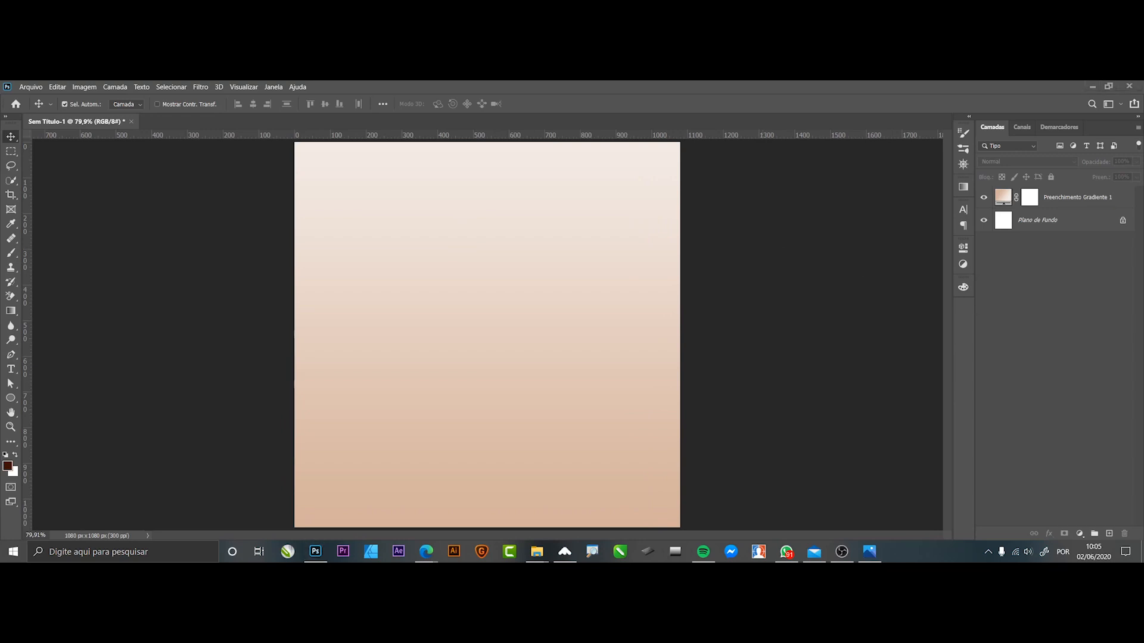
Draw a dark brown circle 1000 px in diameter over the lower-right part of the canvas with the Ellipse tool.
left_click(873, 390)
left_click(11, 398)
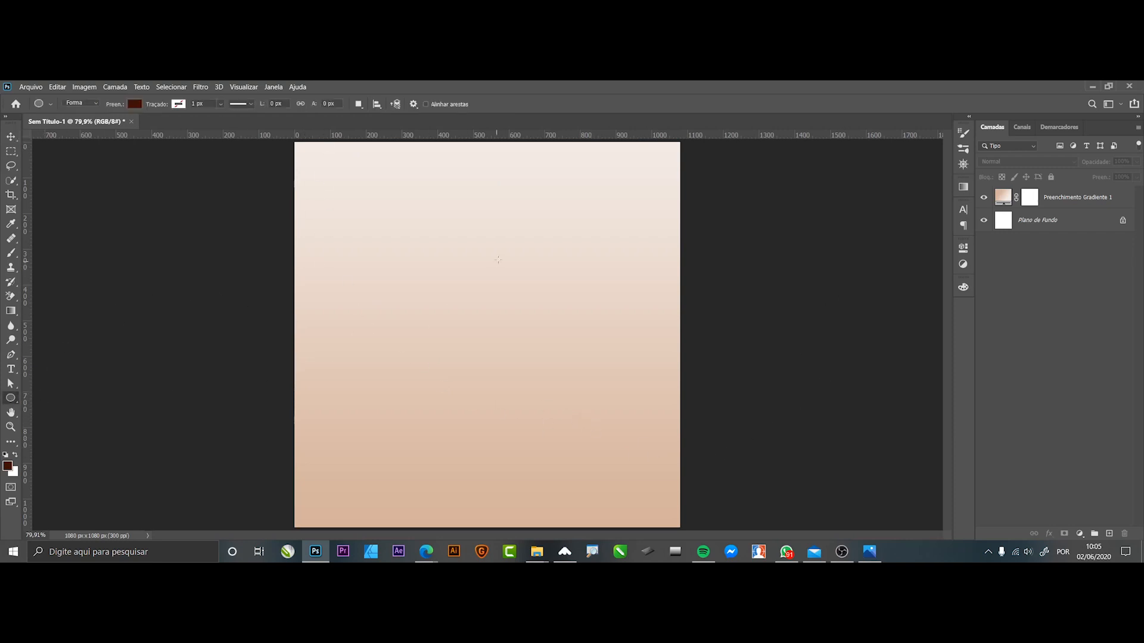
scroll(527, 306, "down", 2)
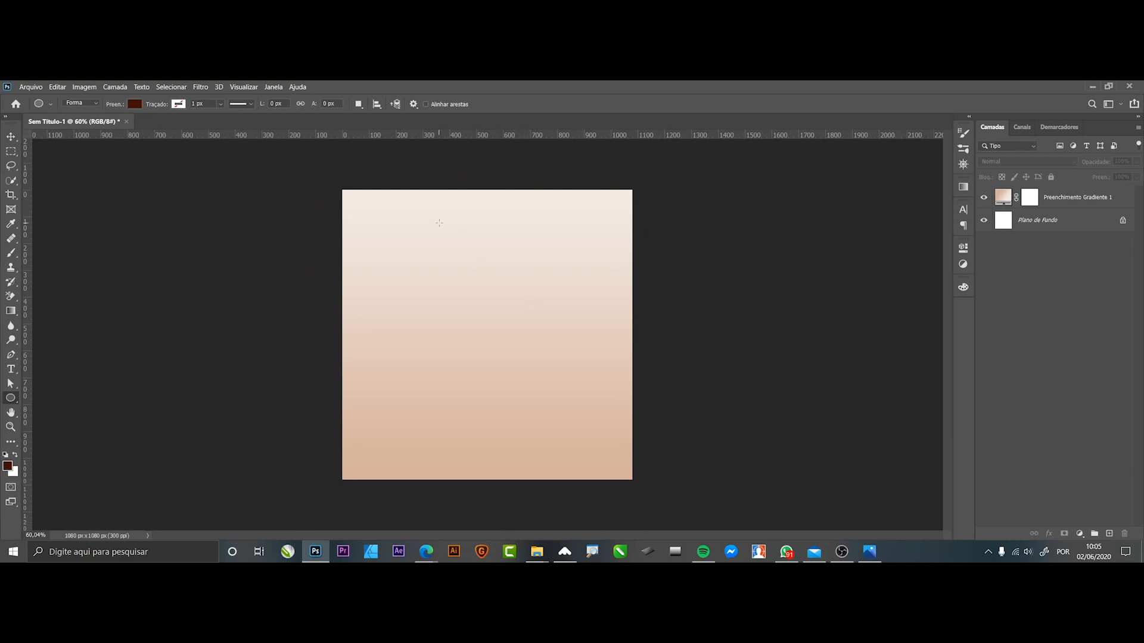
left_click_drag(439, 222, 868, 490)
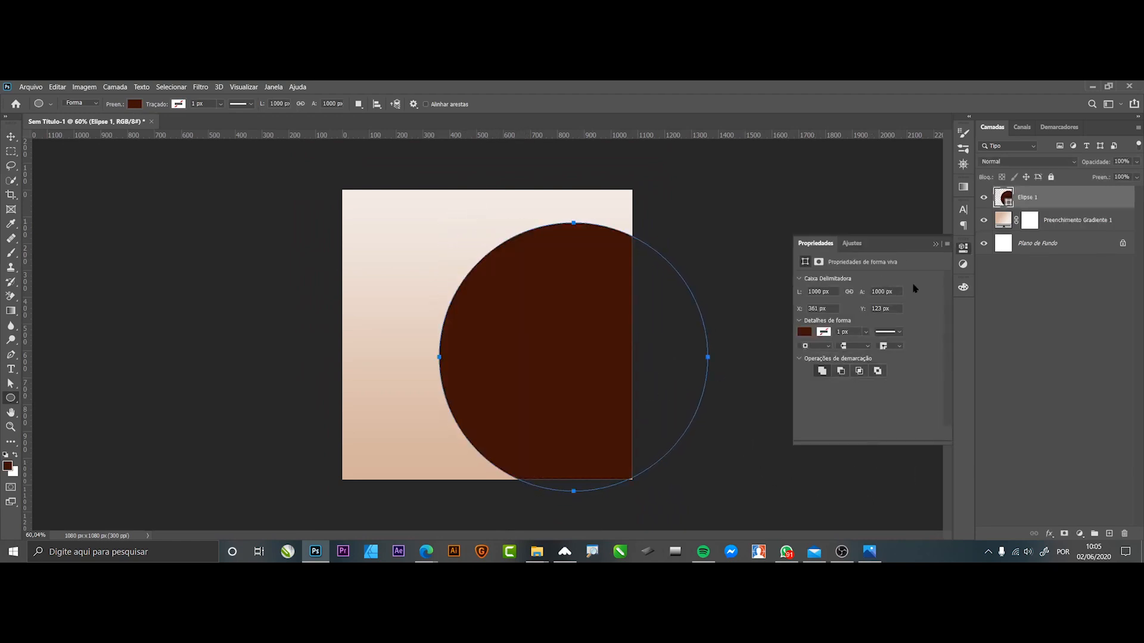
left_click(935, 245)
Move the dark brown circle up towards the canvas's upper-right corner and enlarge it proportionally to about 118.5%.
left_click(11, 136)
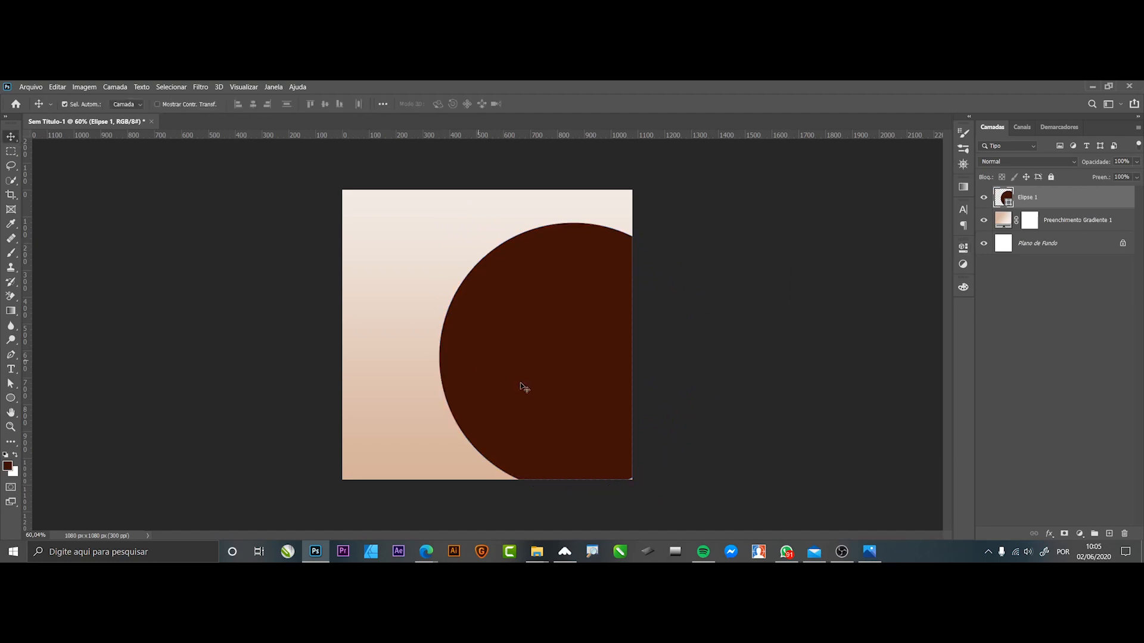
left_click_drag(538, 381, 498, 313)
key("ctrl+t")
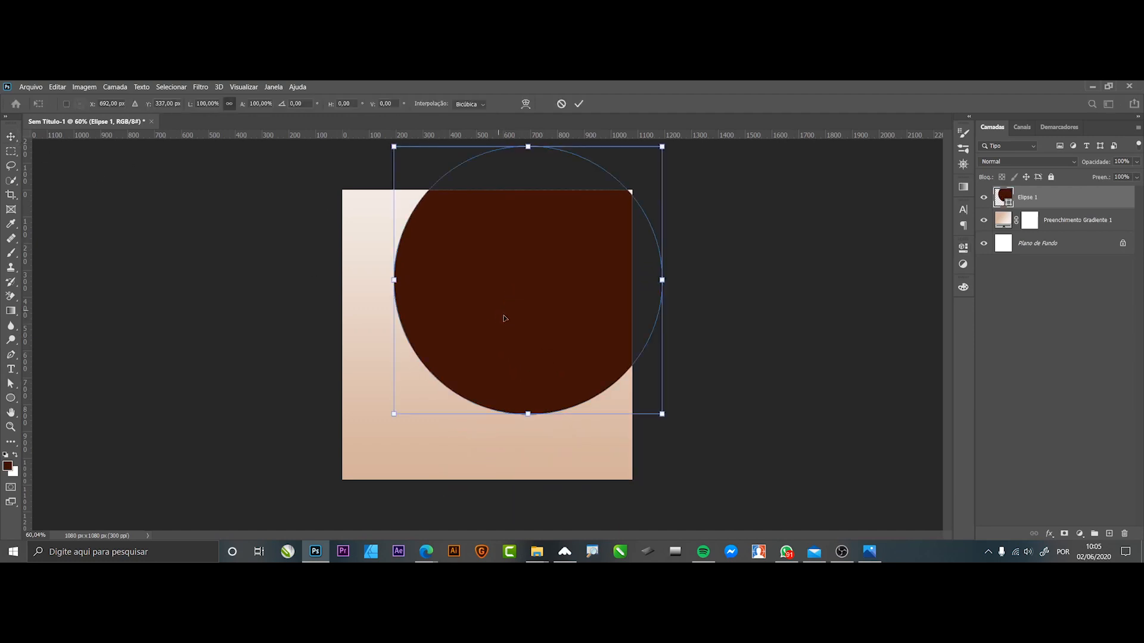
left_click_drag(665, 418, 722, 474)
left_click_drag(592, 389, 573, 370)
left_click_drag(710, 457, 699, 440)
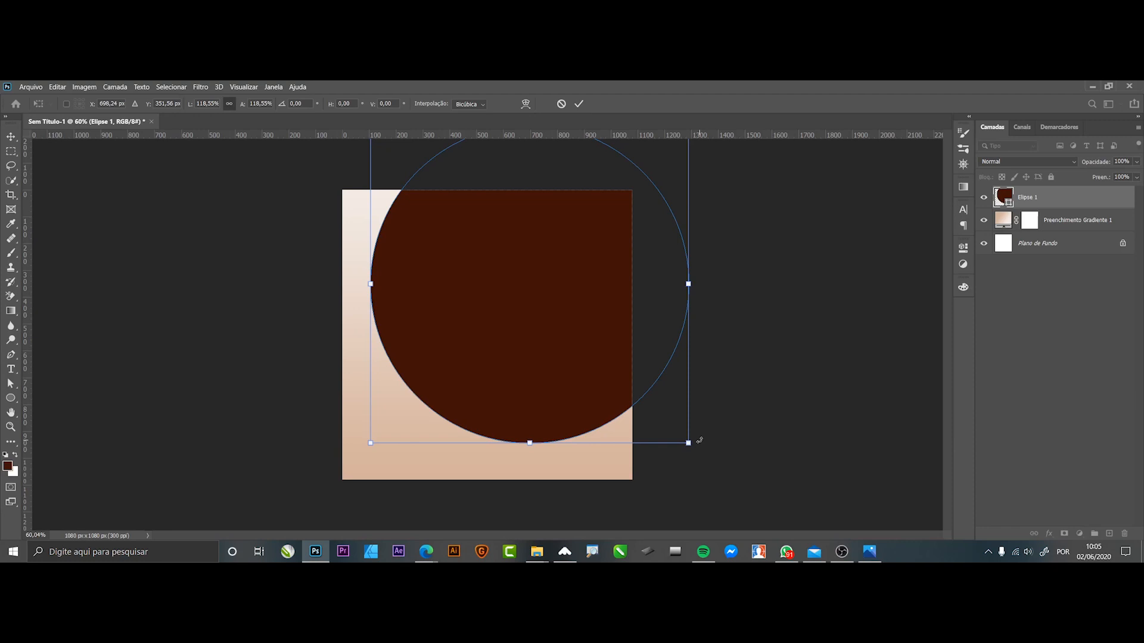
key("Return")
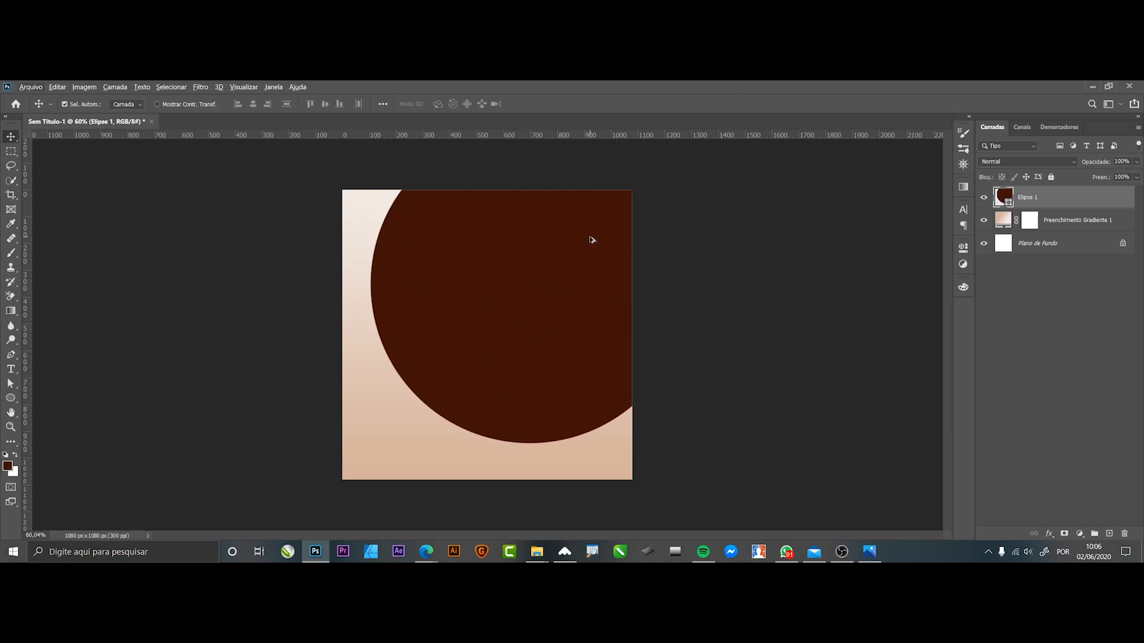
Duplicate the large circle, shrink the copy to about 20% and place it near the canvas's upper-left corner.
left_click_drag(594, 234, 570, 280)
key("ctrl+t")
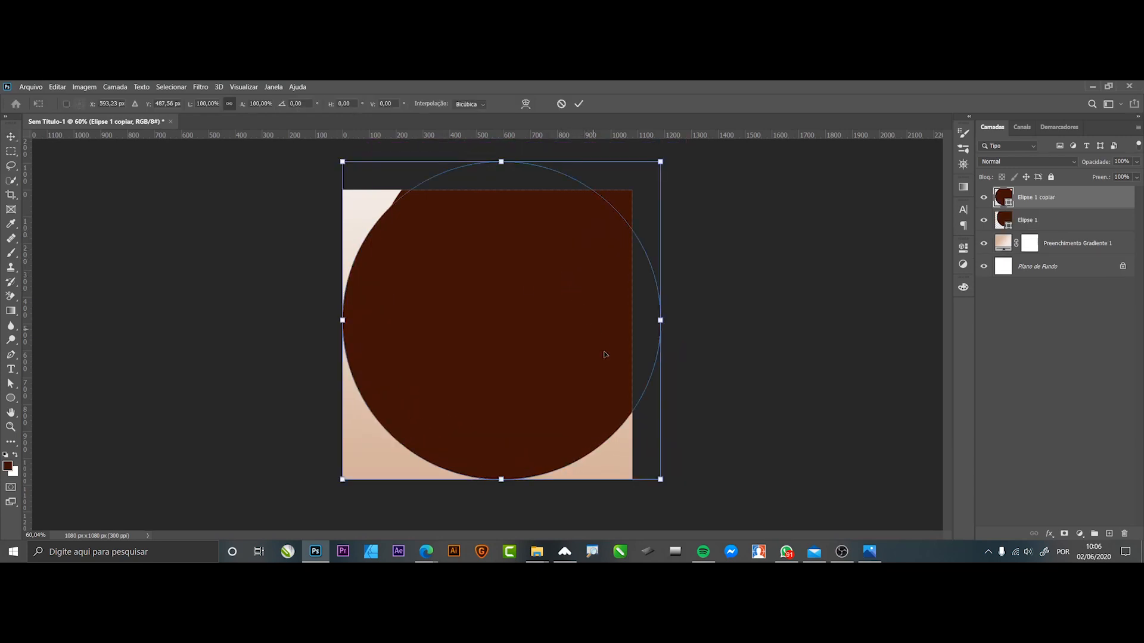
left_click_drag(662, 480, 384, 251)
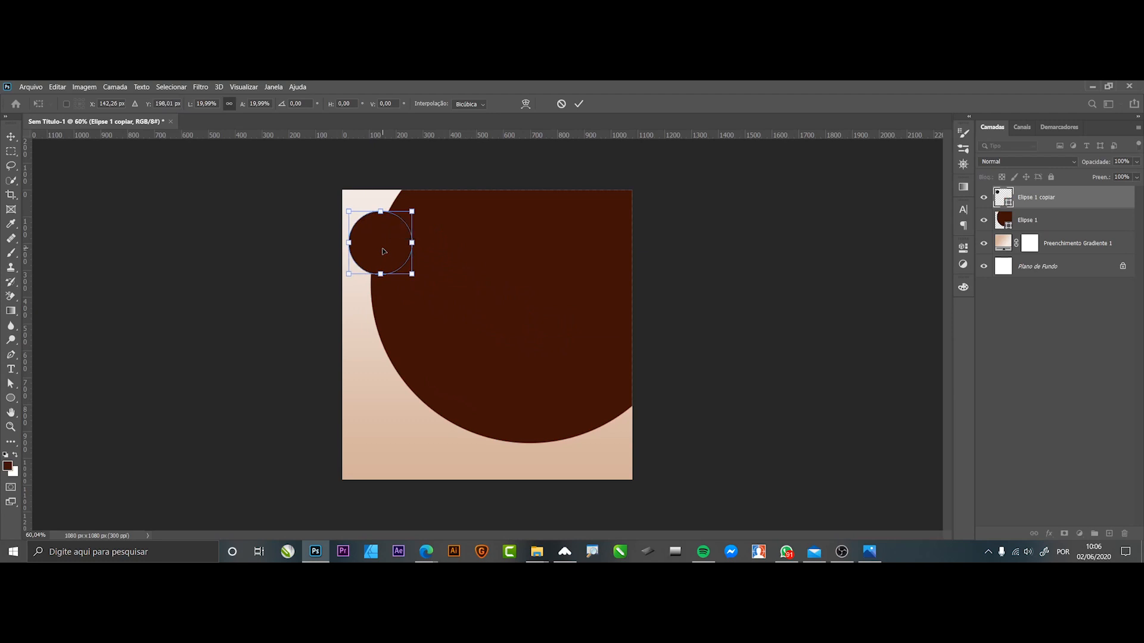
key("Return")
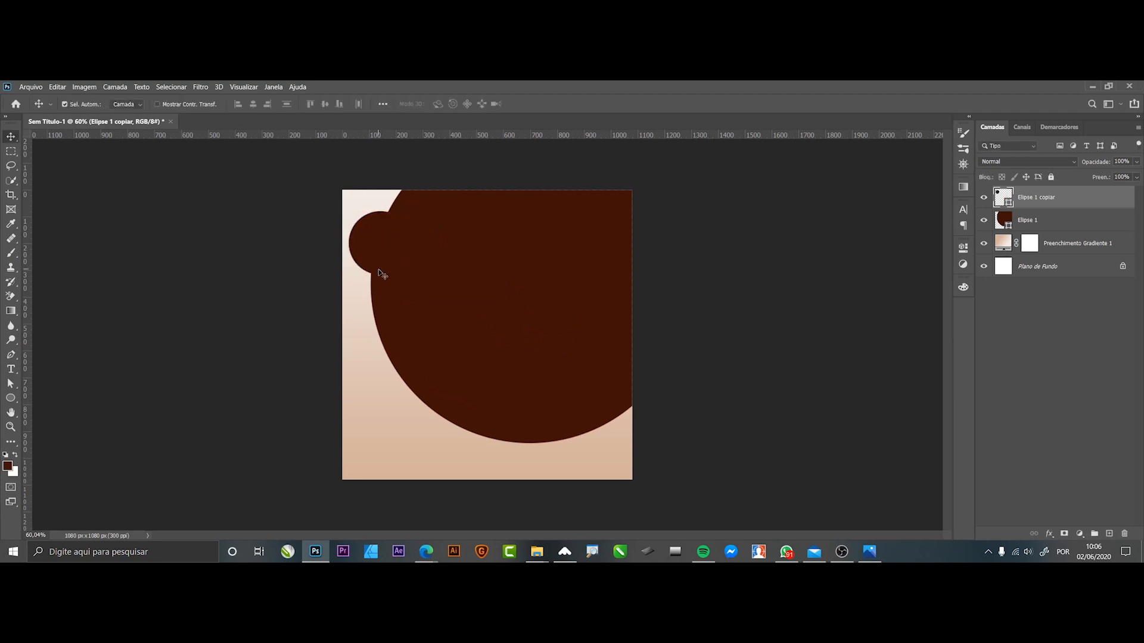
Recolour the small circle with a beige sampled from the lower part of the background, #cdb5a0.
double_click(1007, 206)
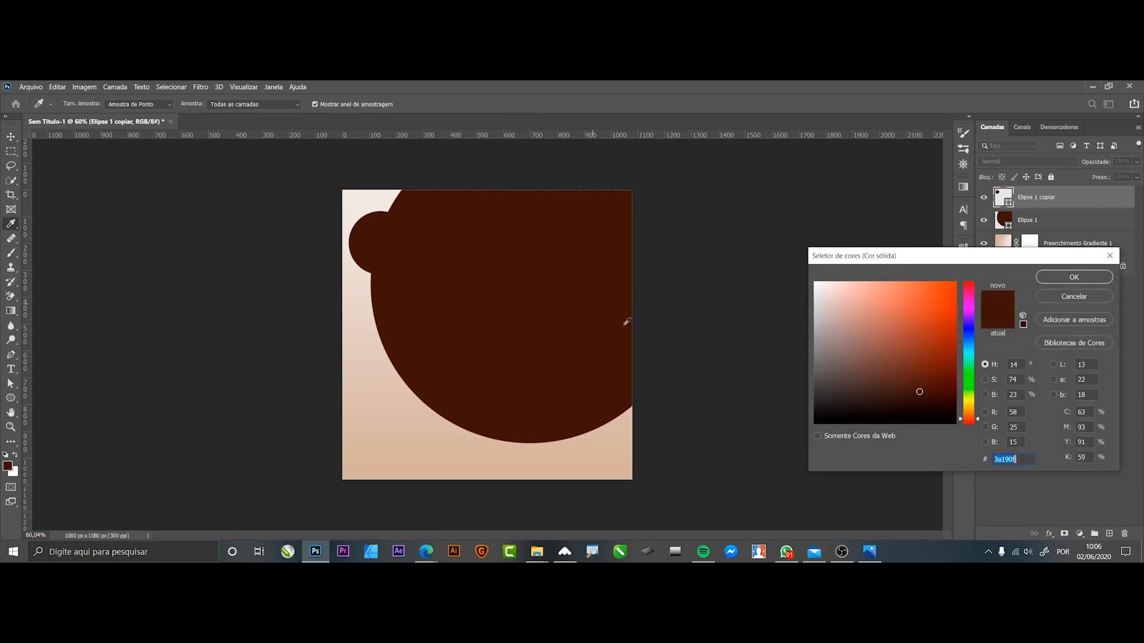
left_click(407, 449)
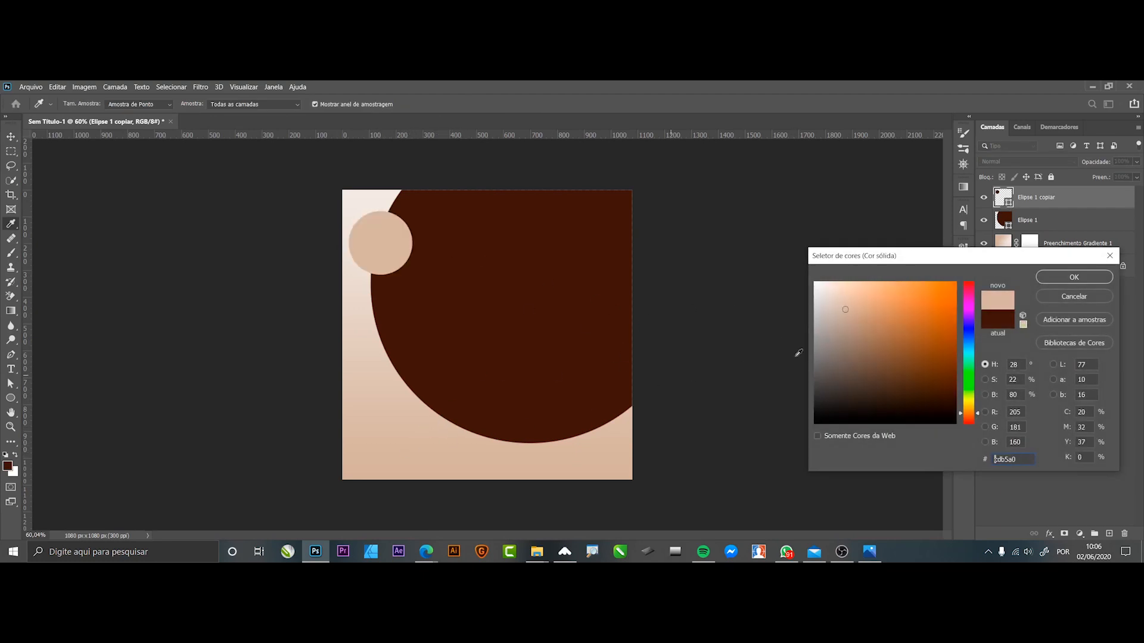
left_click(1053, 283)
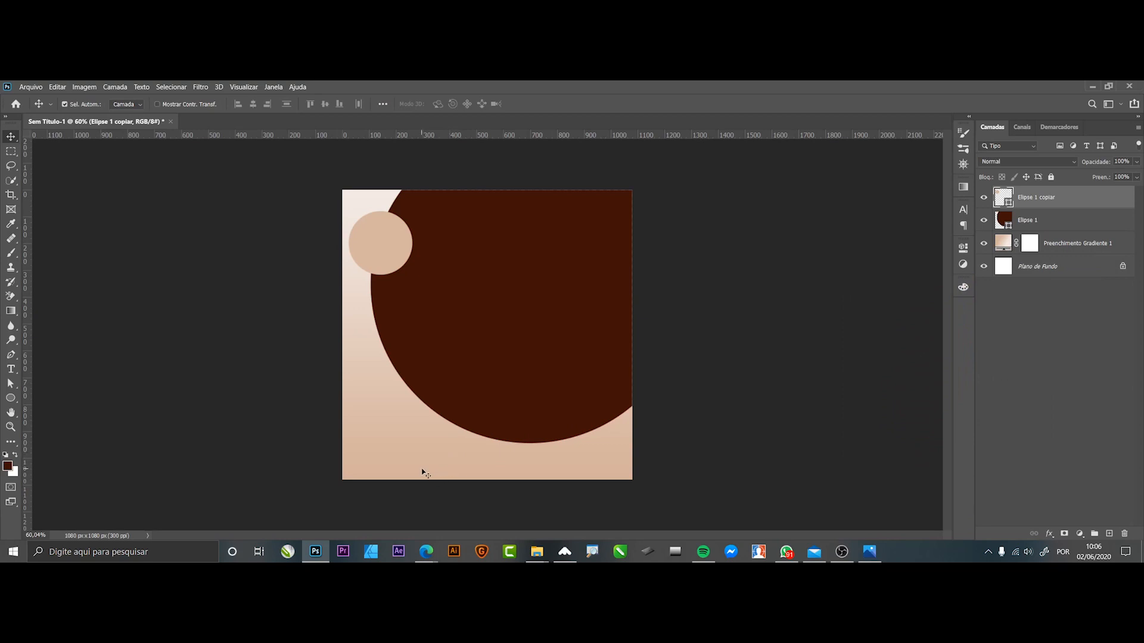
Check the background gradient fill layer's settings without changing them and deselect the layer.
left_click(463, 472)
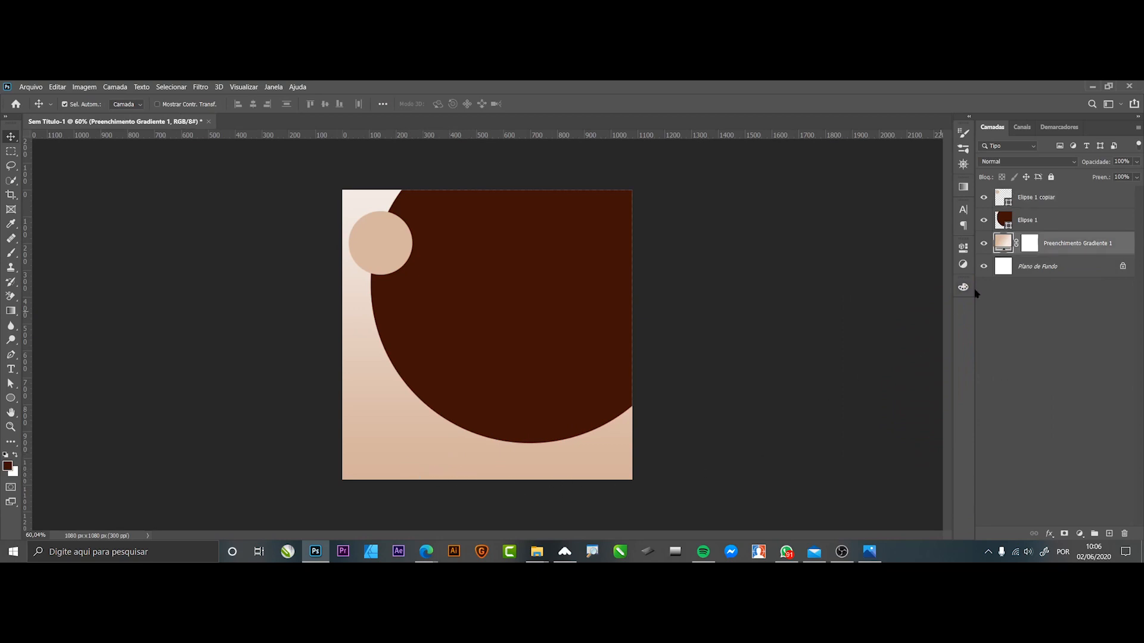
double_click(1004, 241)
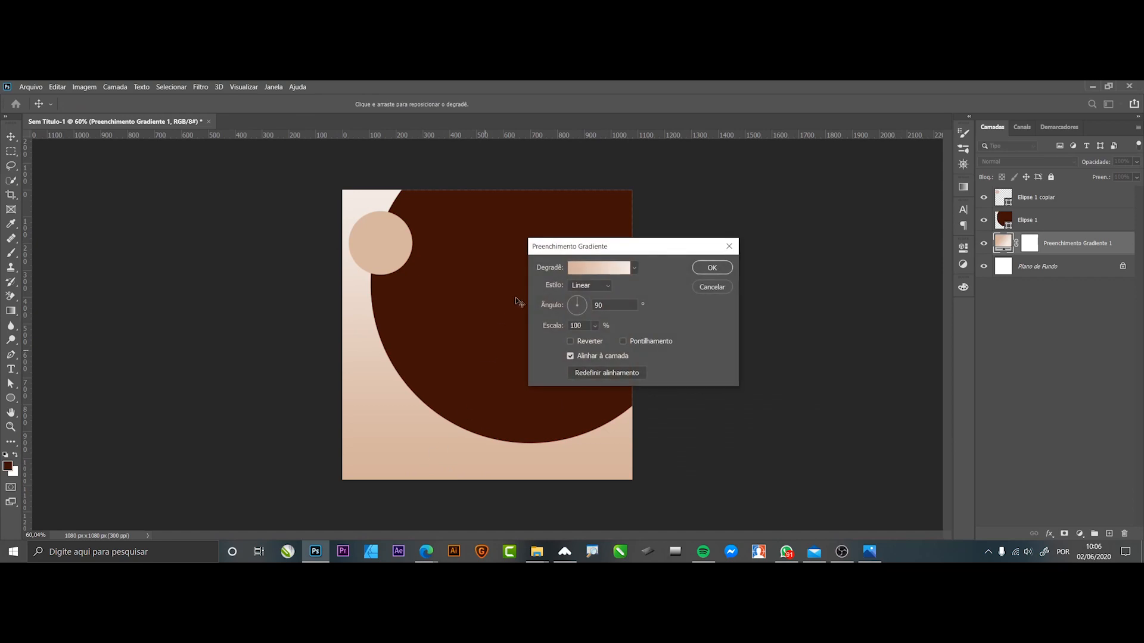
left_click(696, 269)
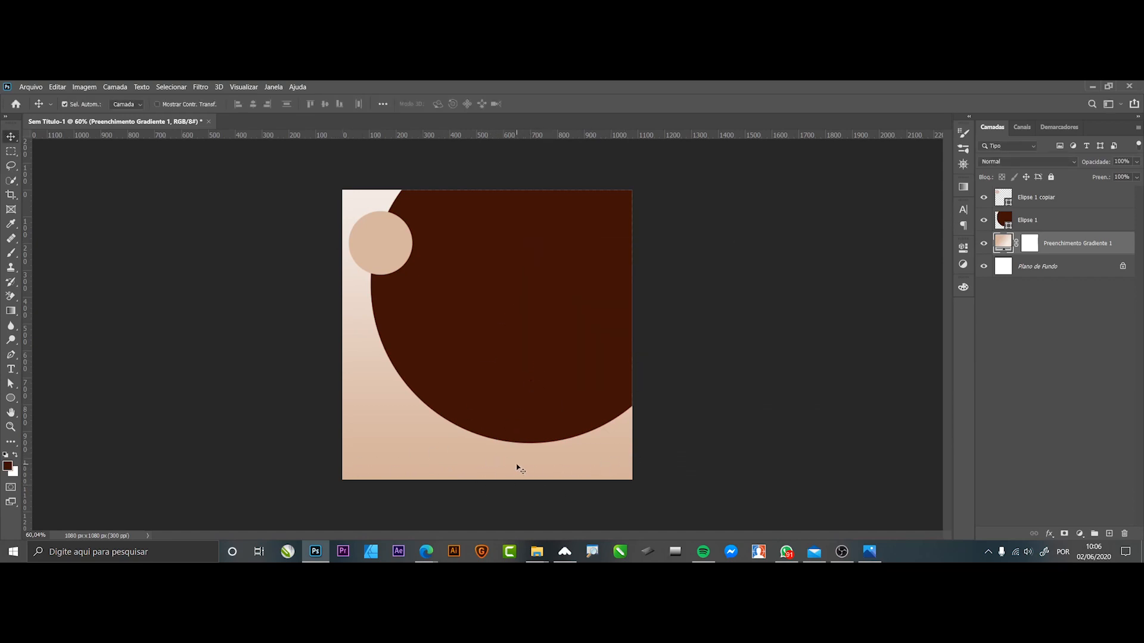
left_click(730, 403)
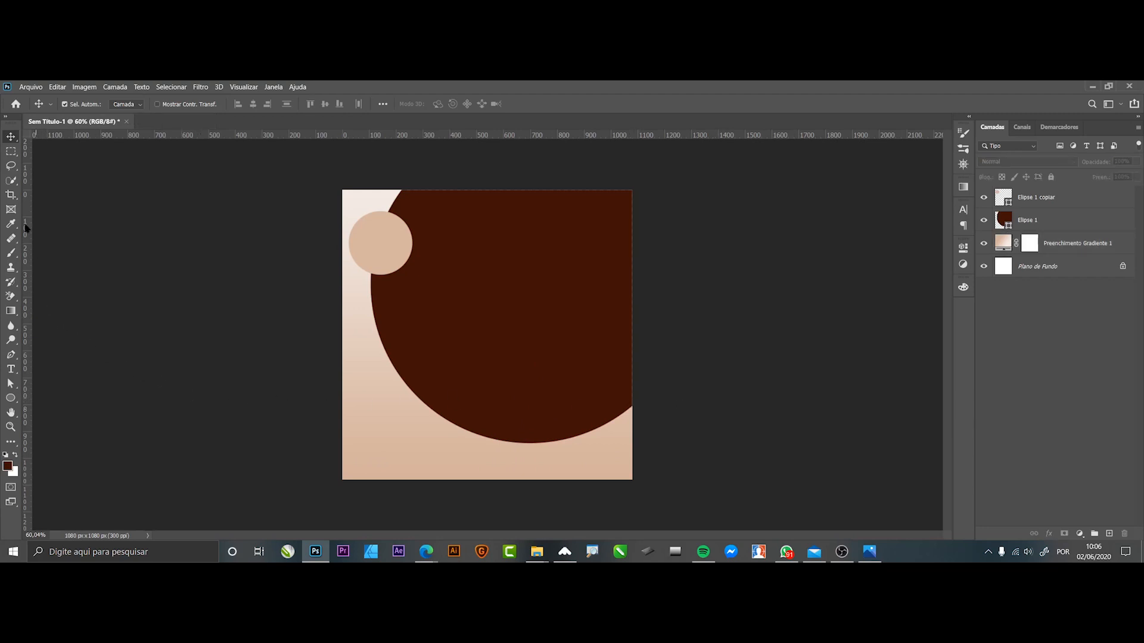
Set up the Pen tool to draw in shape mode with the dark brown fill and no stroke.
left_click(13, 356)
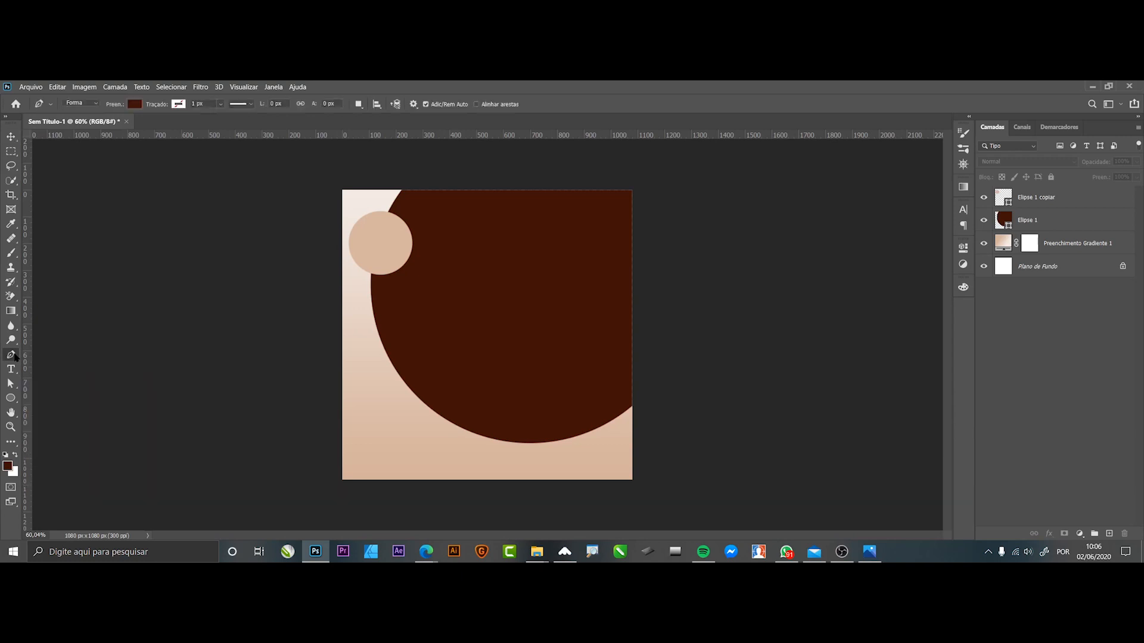
left_click(88, 106)
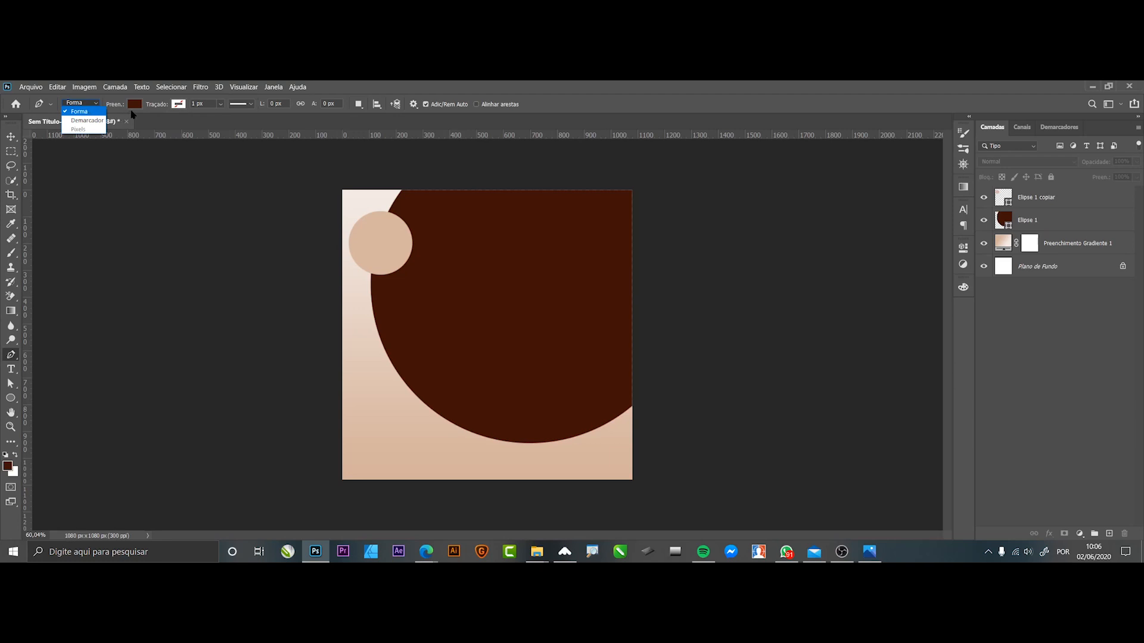
left_click(146, 96)
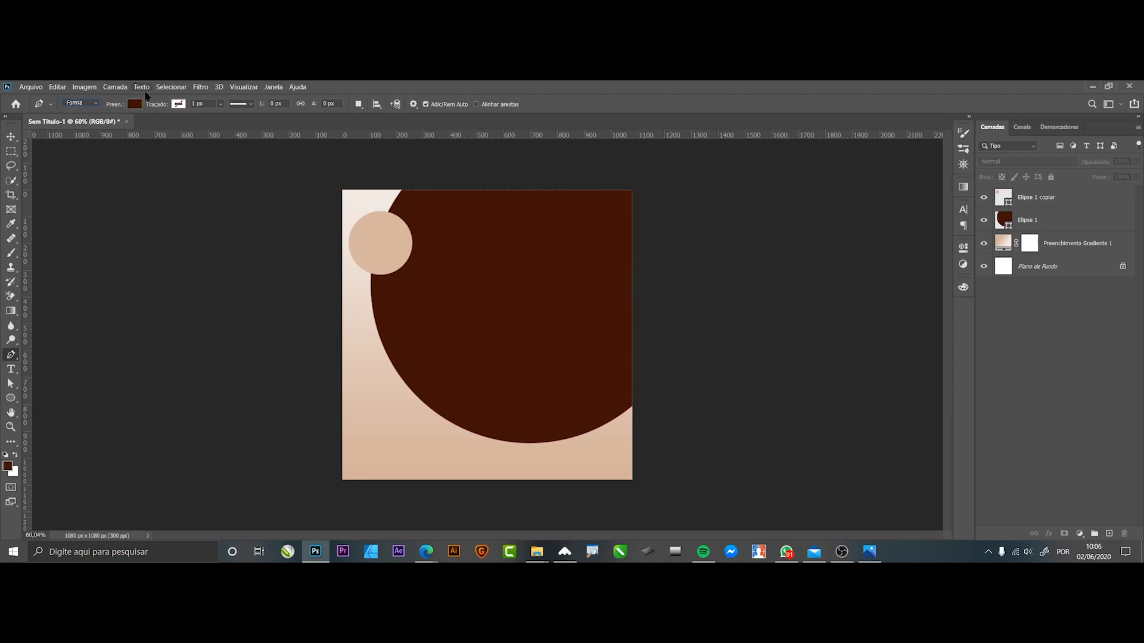
left_click(178, 106)
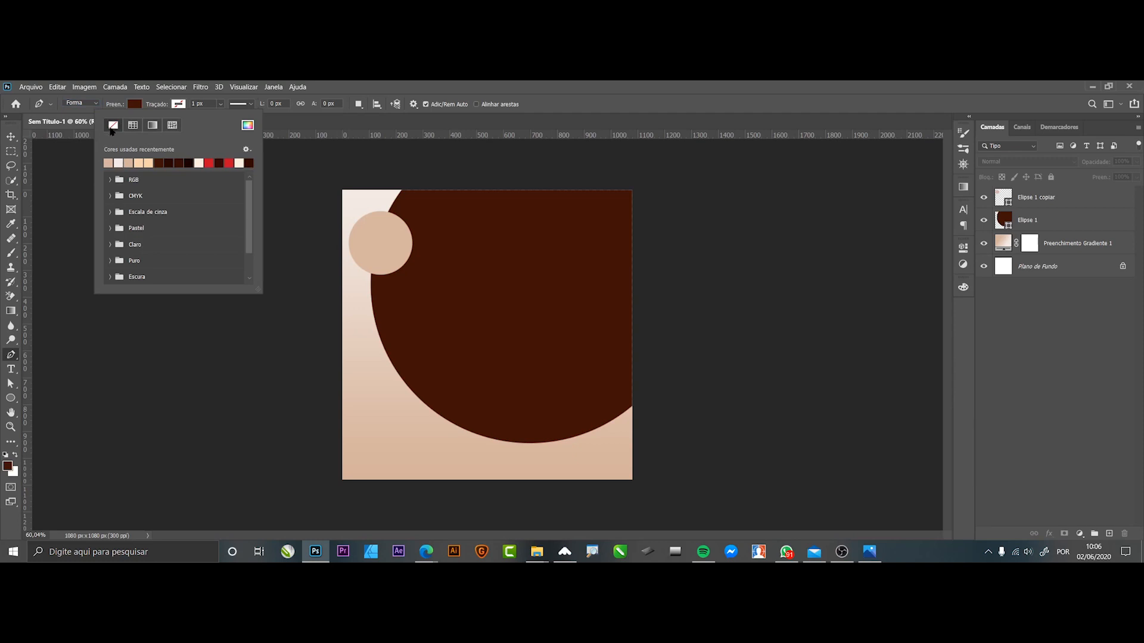
left_click(111, 126)
left_click(180, 105)
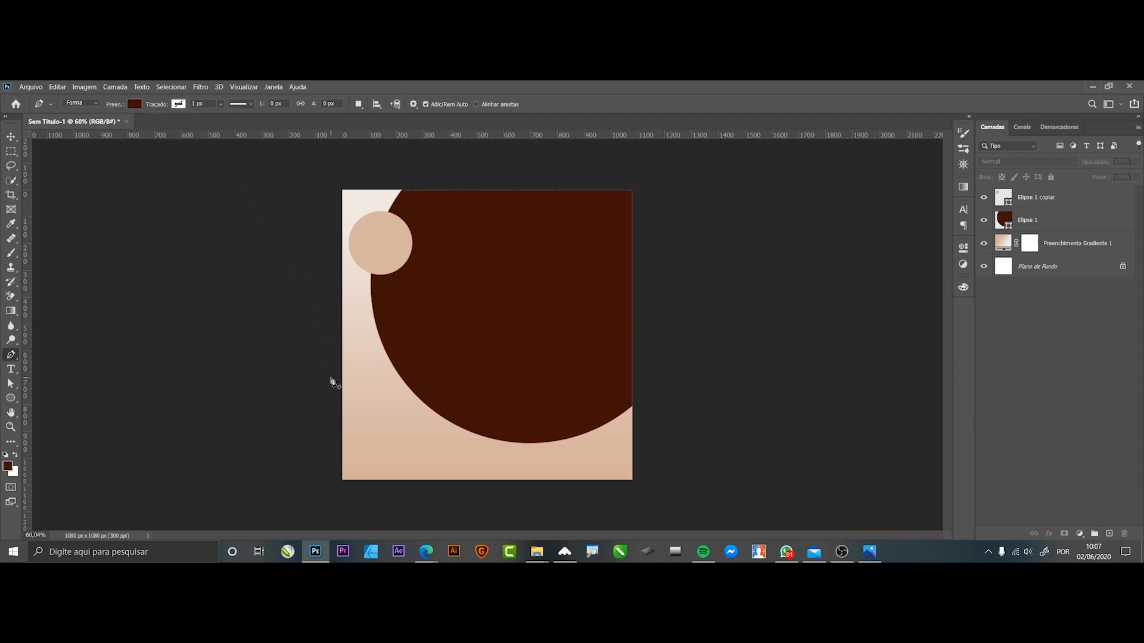
Draw a closed wavy dark brown shape about 559 × 263 px over the canvas's lower-left corner and deselect it.
scroll(429, 522, "up", 1)
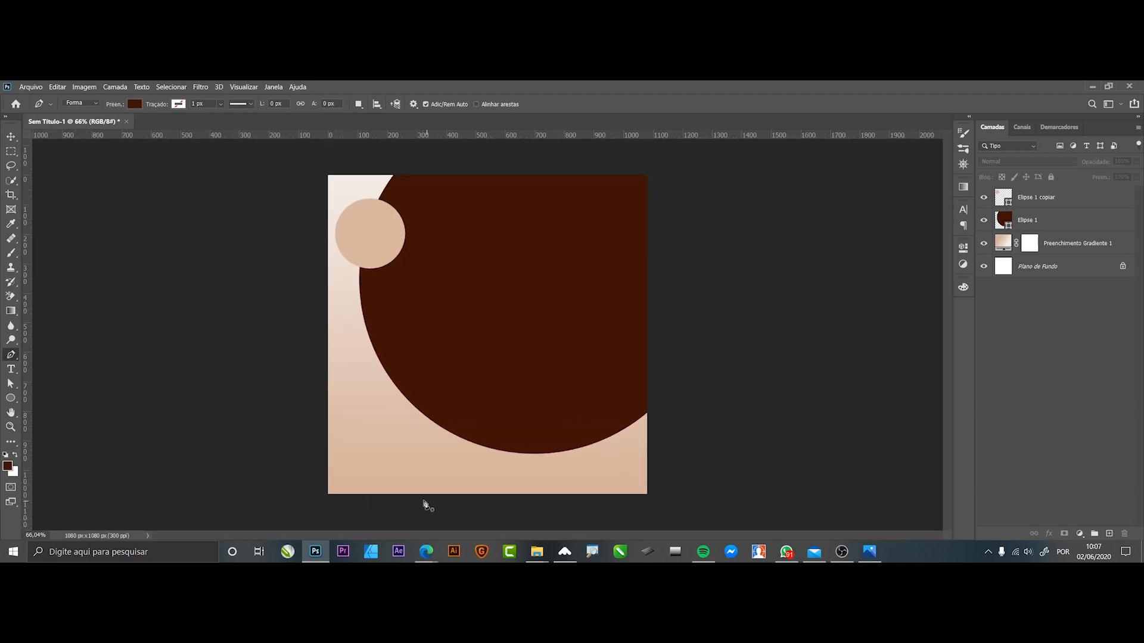
left_click(312, 448)
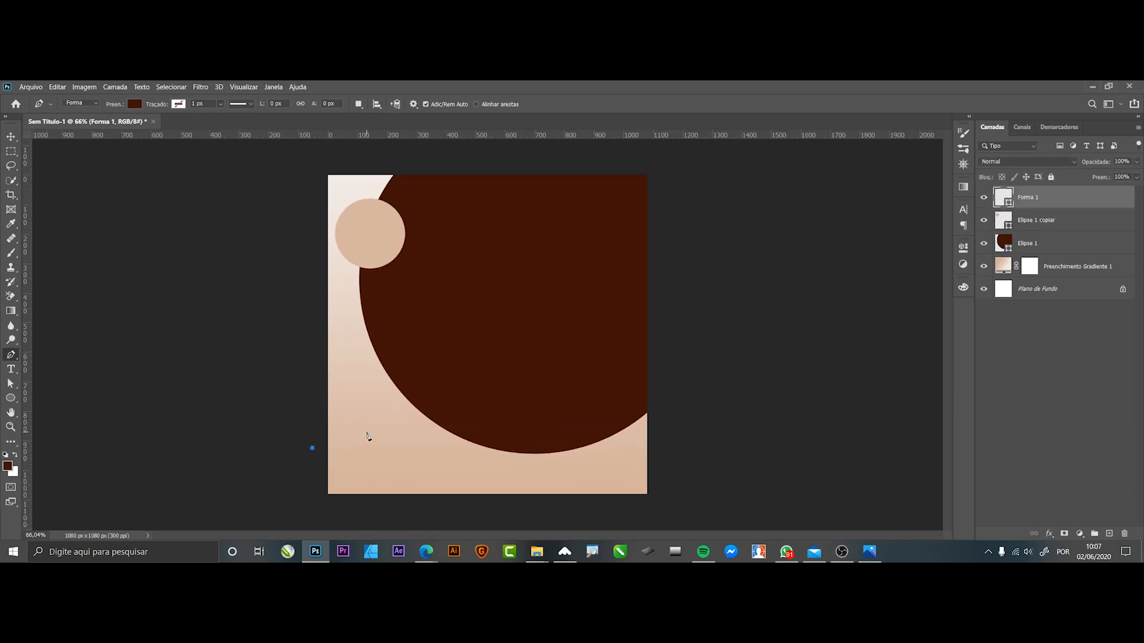
left_click_drag(372, 434, 398, 447)
left_click(405, 467)
left_click_drag(440, 475, 475, 493)
left_click(469, 507)
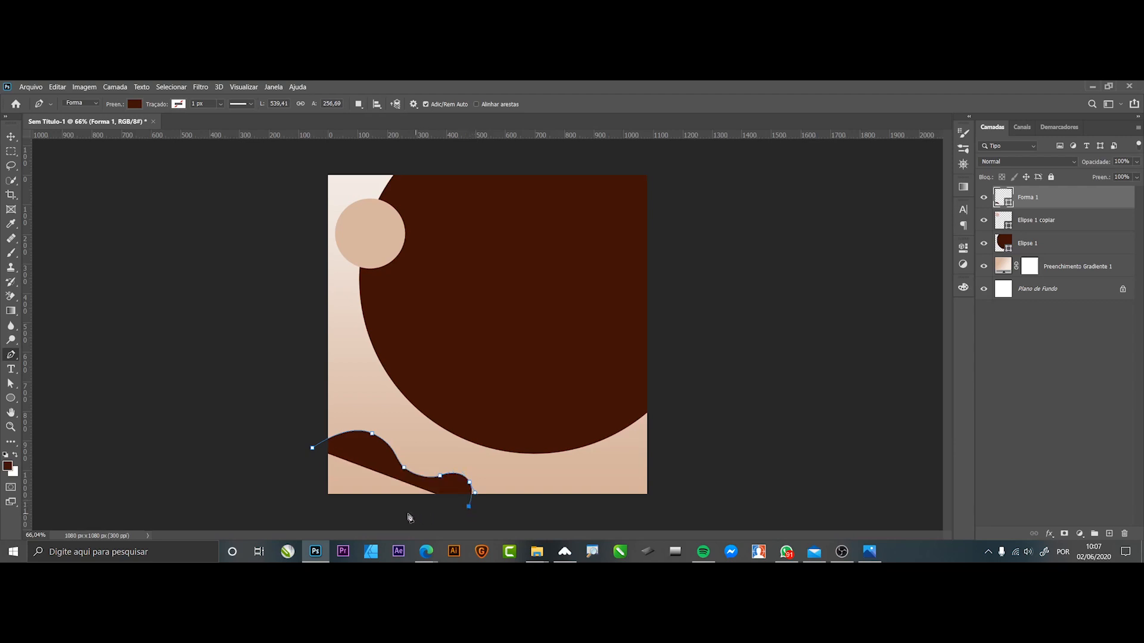
left_click(338, 508)
left_click(306, 492)
left_click(312, 448)
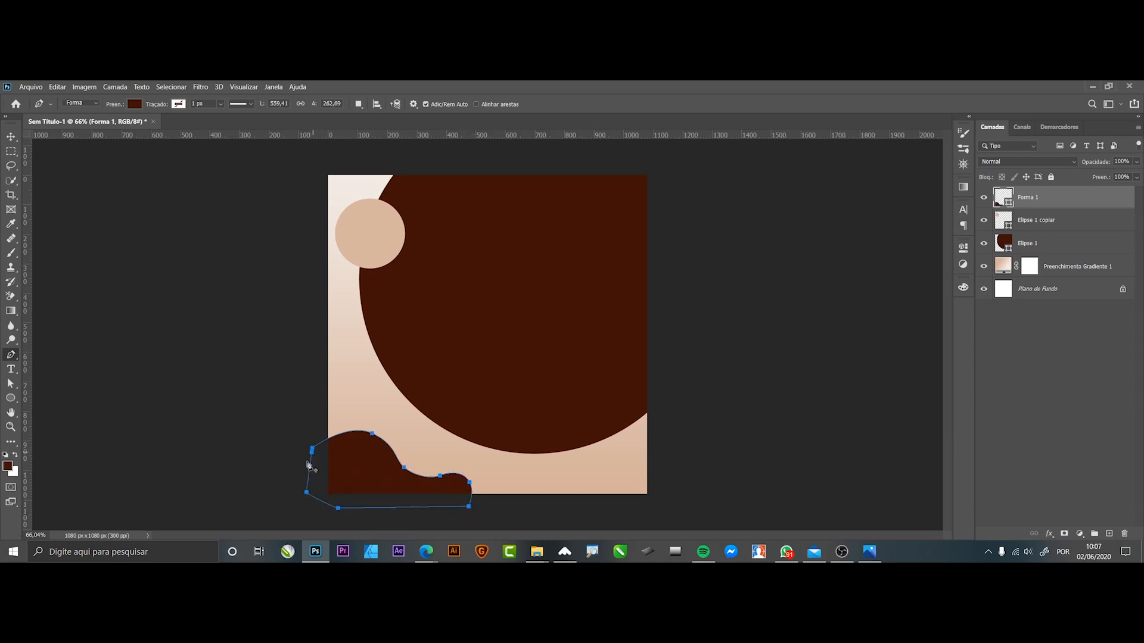
left_click(11, 137)
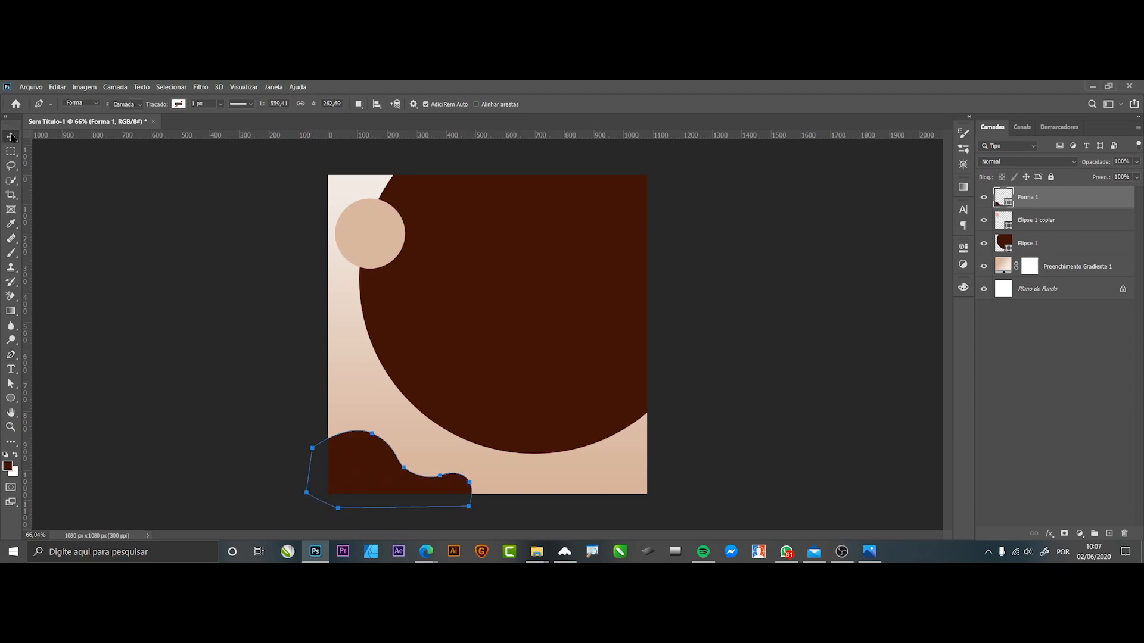
left_click(658, 463)
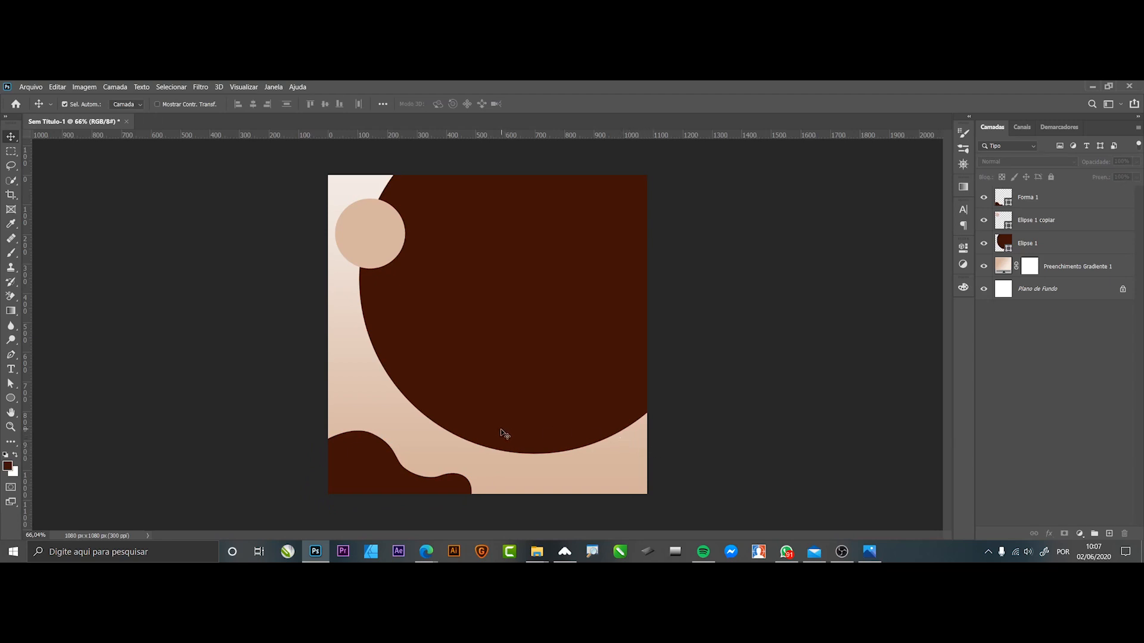
Smooth the dip in the lower-left wavy shape's upper edge by adjusting the curve handle of its anchor point.
scroll(435, 484, "up", 5)
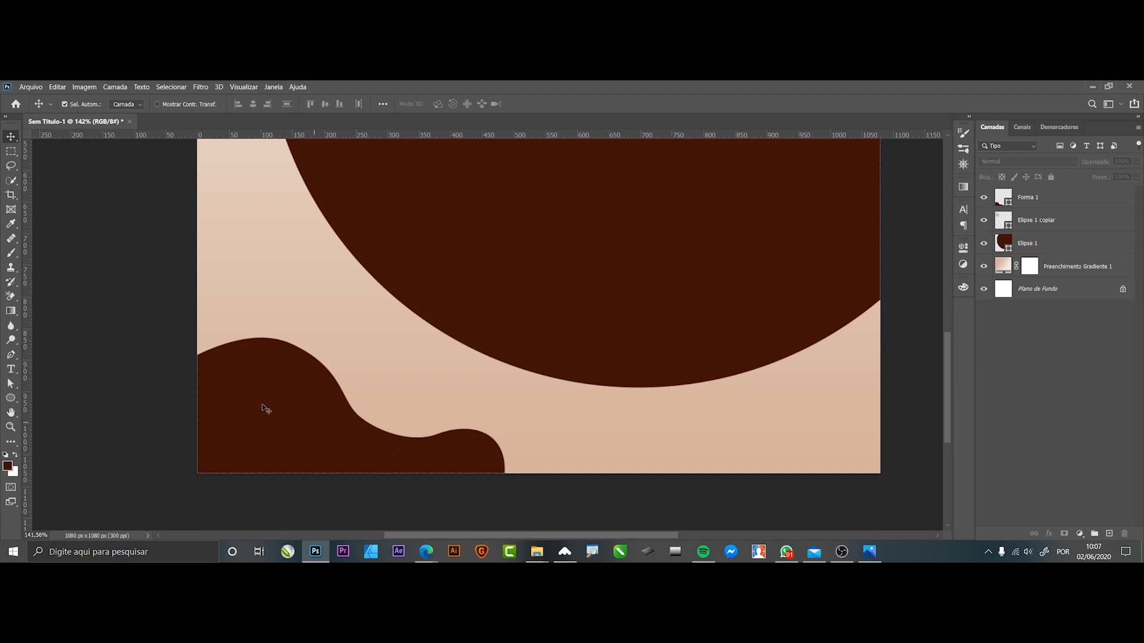
left_click(243, 406)
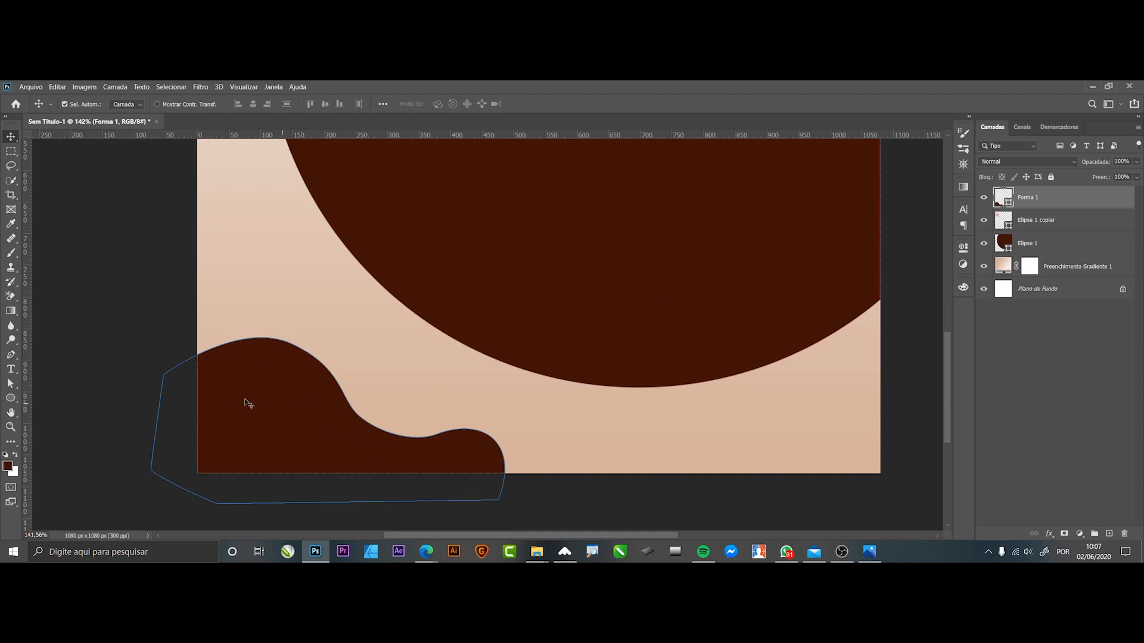
left_click(11, 385)
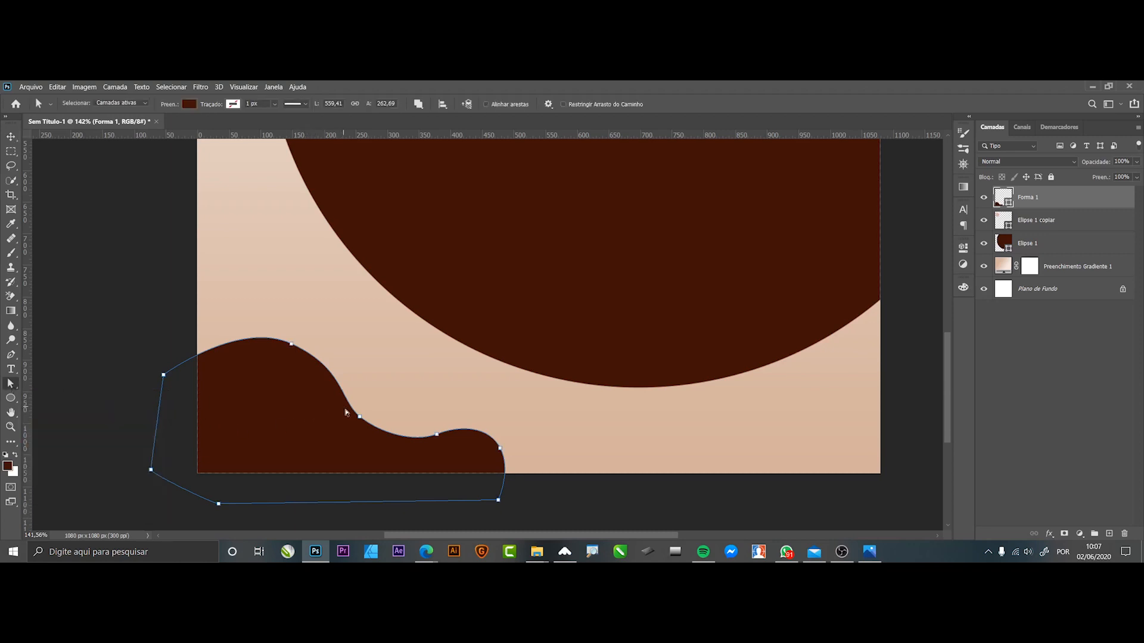
left_click(359, 418)
left_click_drag(380, 435, 411, 448)
left_click(11, 136)
left_click(66, 197)
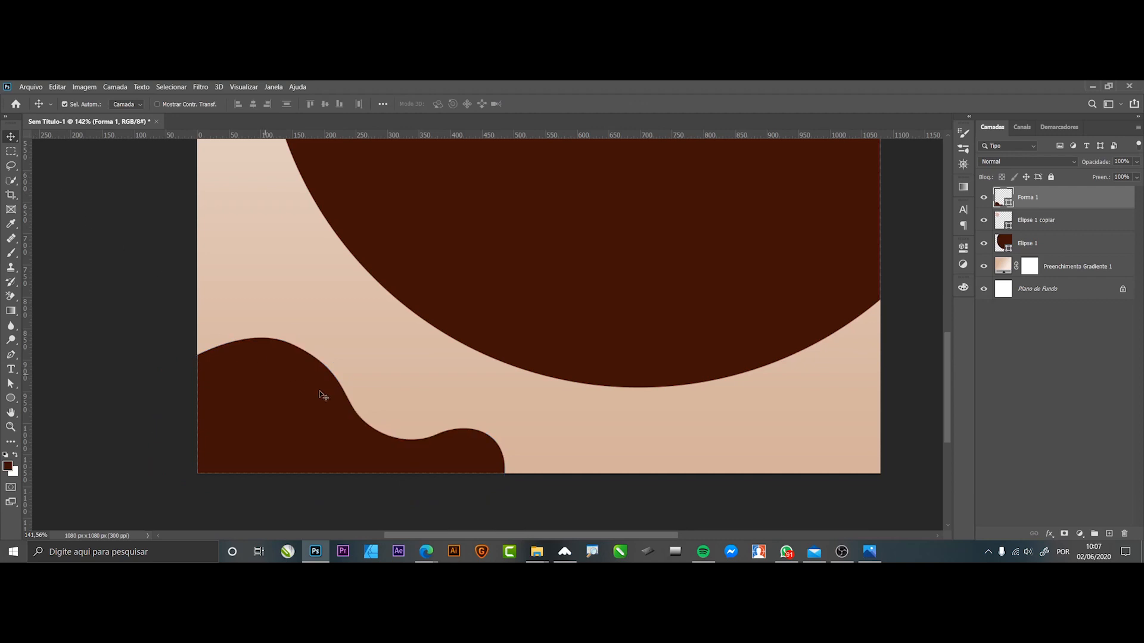
Fit the whole canvas in view and switch to the Microsoft Edge window with the "bolo no pote" image search.
key("ctrl+0")
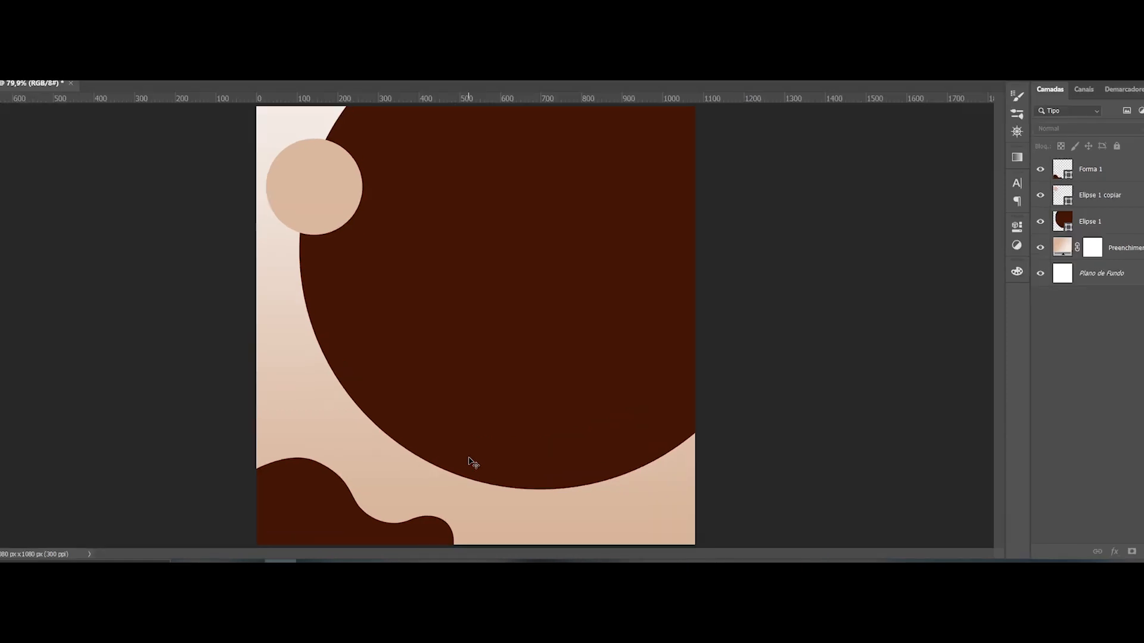
mouse_move(405, 560)
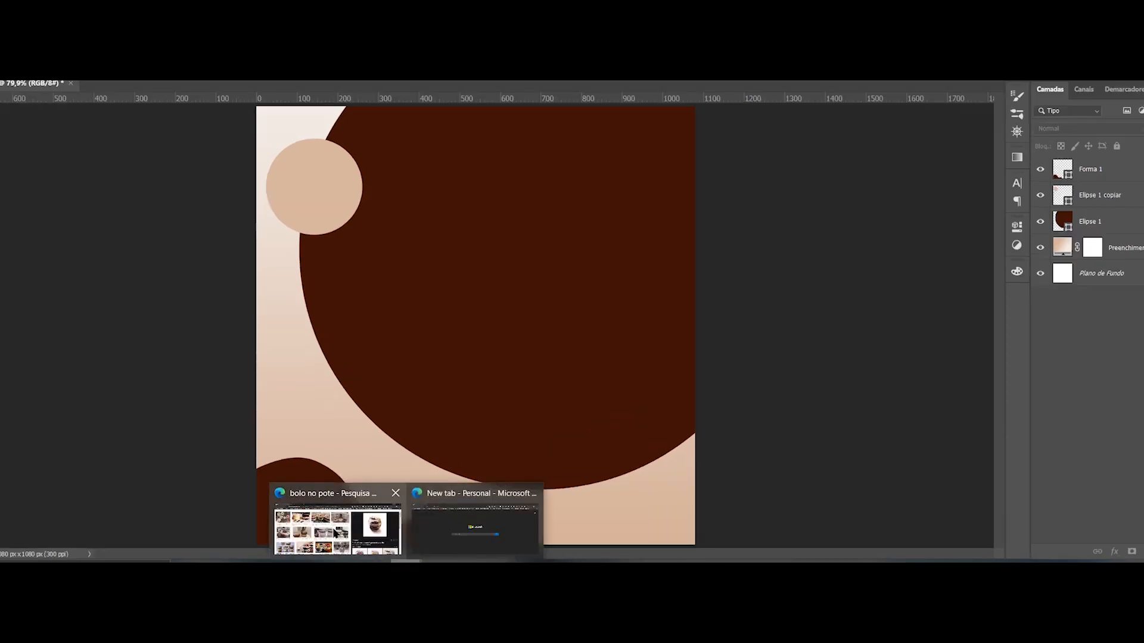
left_click(337, 533)
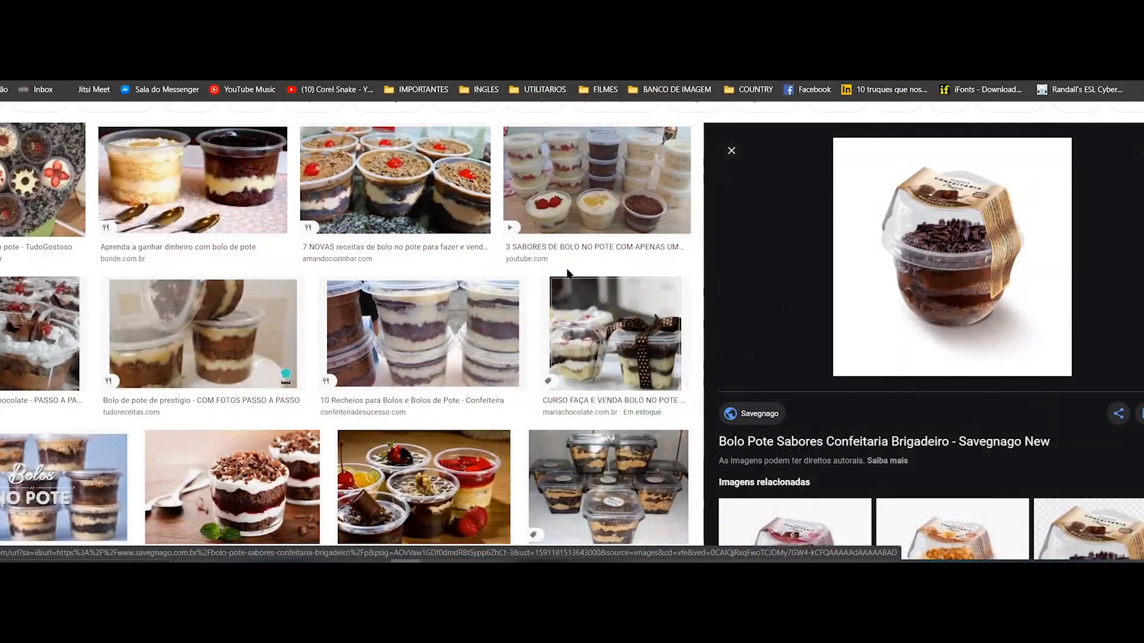
Capture the brigadeiro cake-pot product image as an area of about 397 × 401 px and paste it into the Photoshop design.
scroll(224, 168, "up", 2)
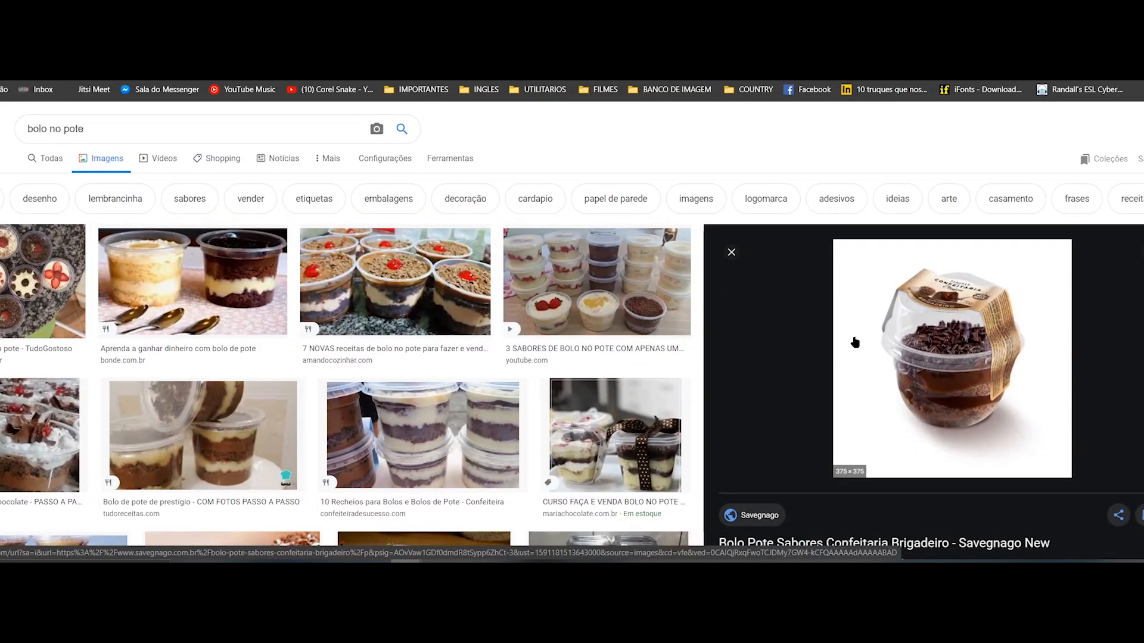
scroll(858, 352, "down", 2)
scroll(891, 381, "up", 2)
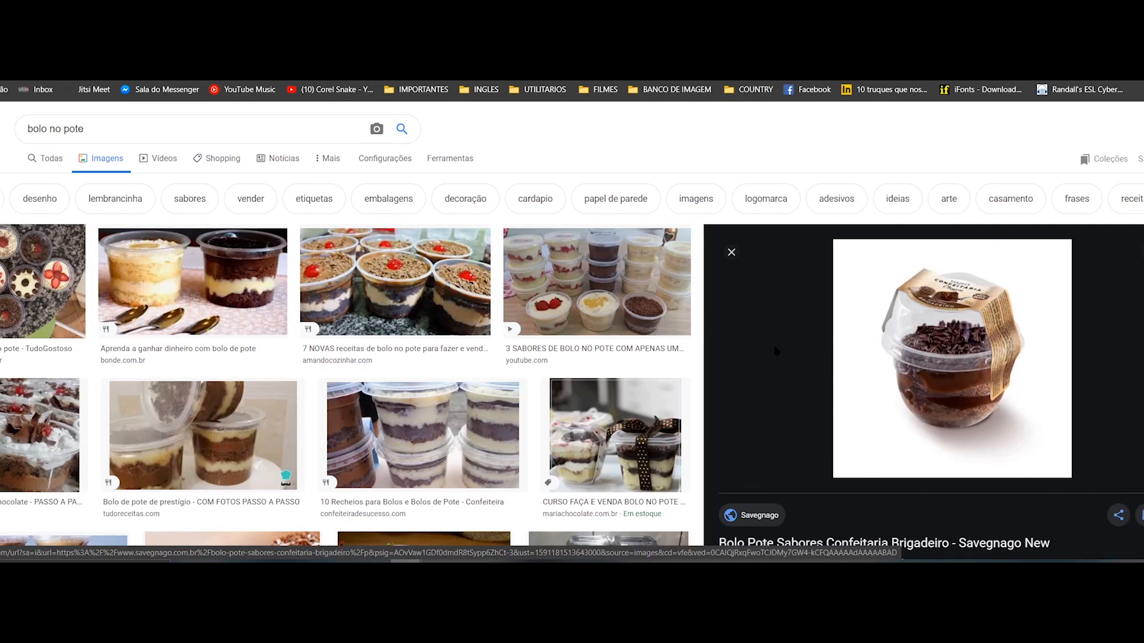
key("Print")
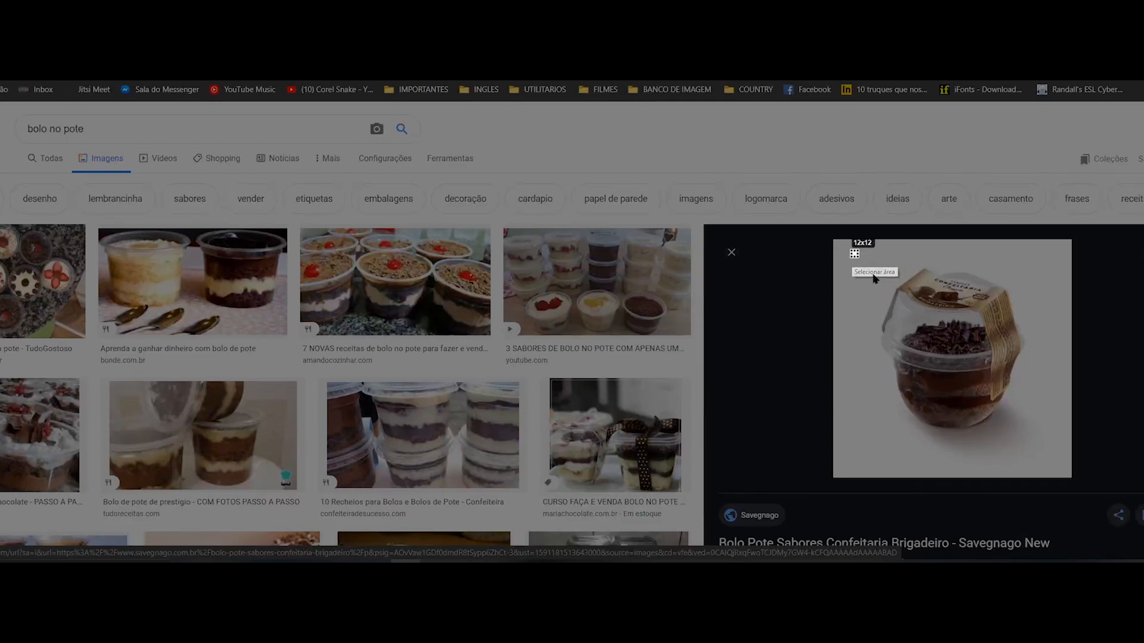
left_click_drag(851, 250, 1052, 454)
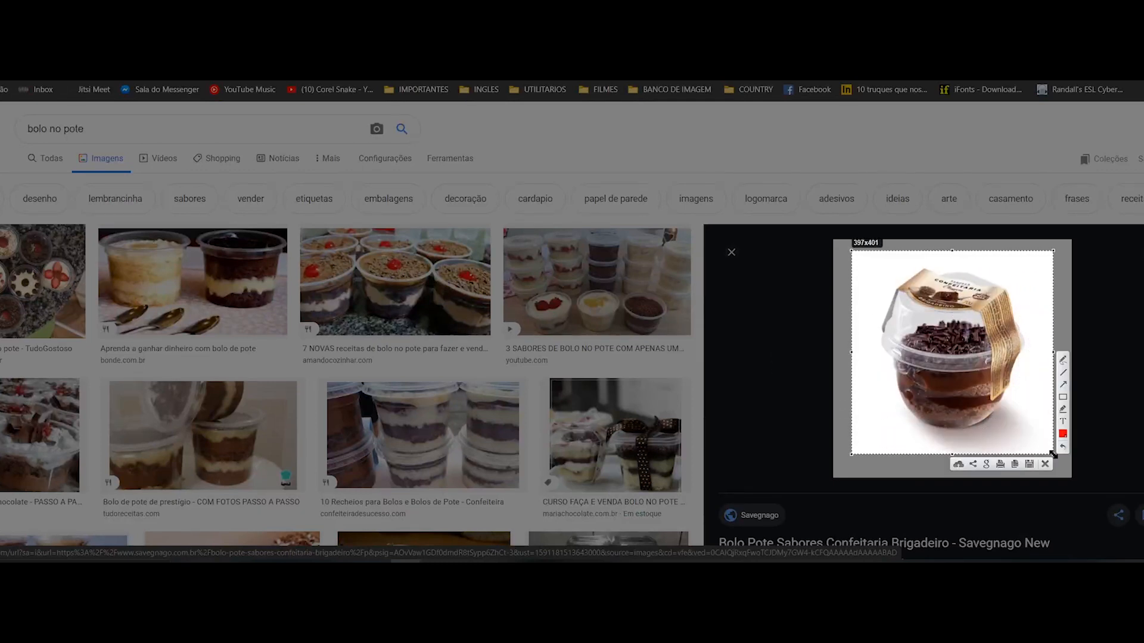
key("ctrl+c")
left_click(316, 552)
key("ctrl+v")
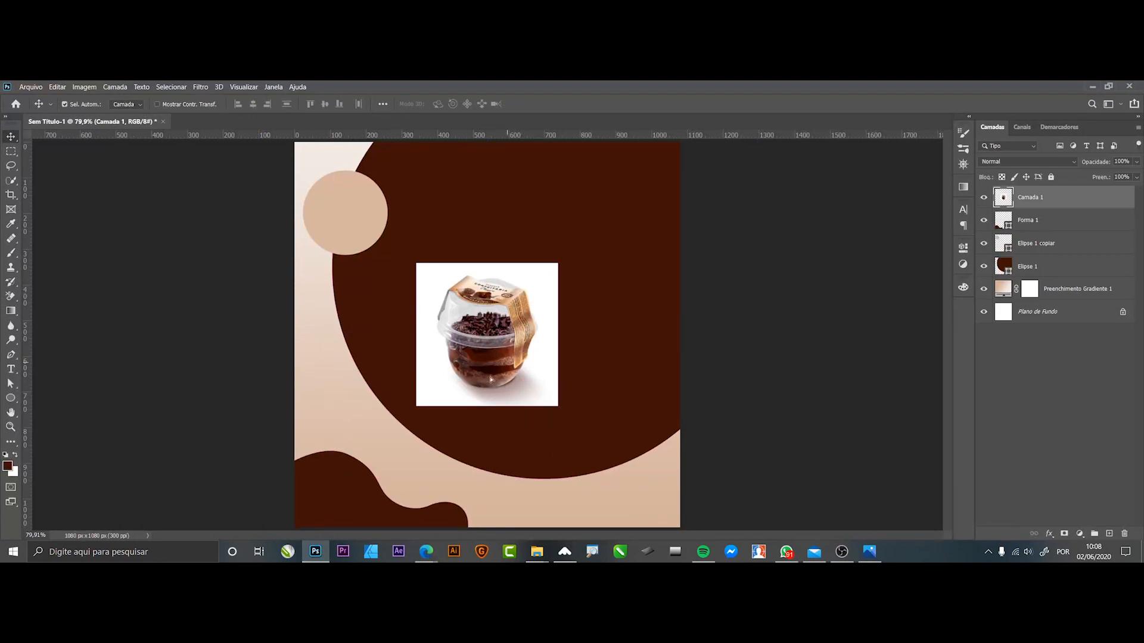
Enlarge the pasted product image to about 800 px wide over the middle of the canvas.
left_click_drag(491, 379, 509, 390)
key("ctrl+t")
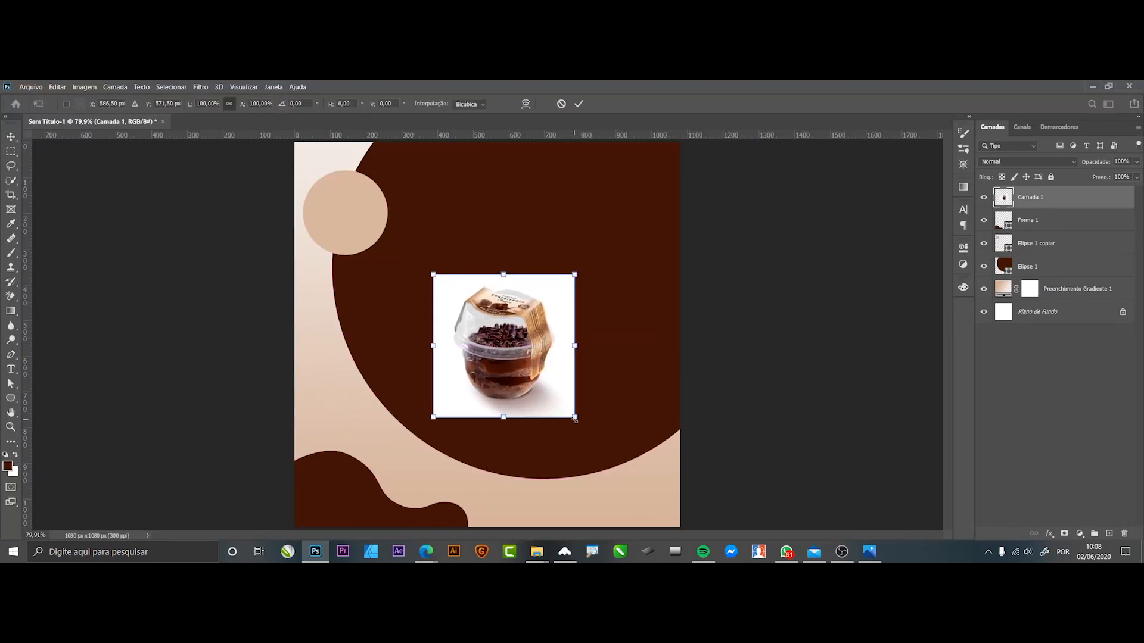
left_click_drag(575, 420, 656, 484)
key("Return")
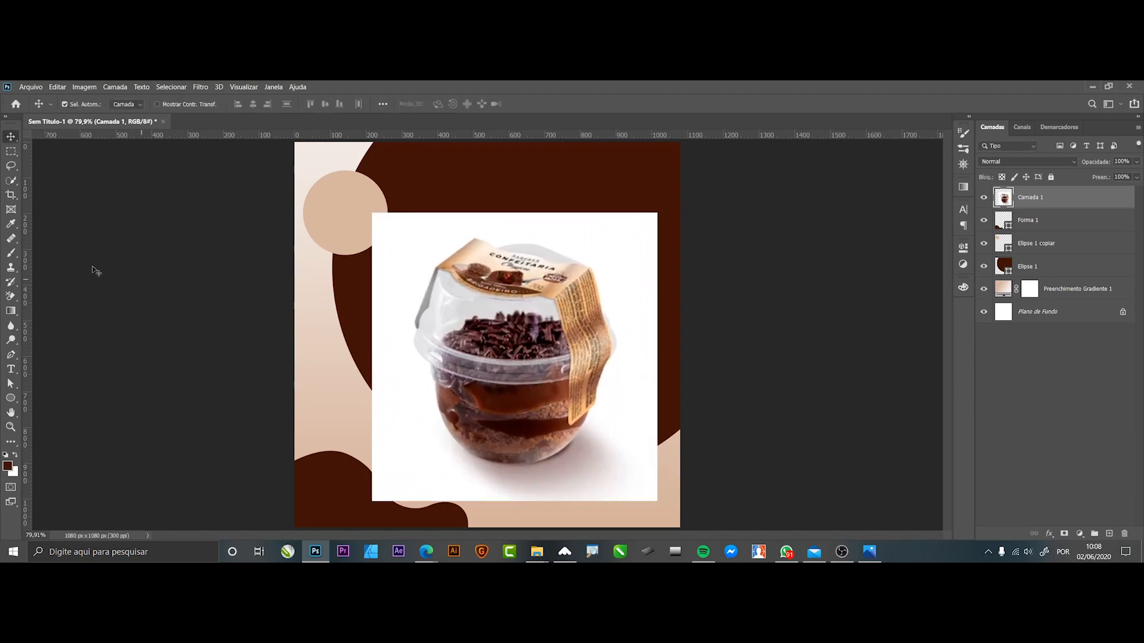
Try to select the cake pot with the Object Selection tool by framing it, and drop the selection.
left_click(11, 166)
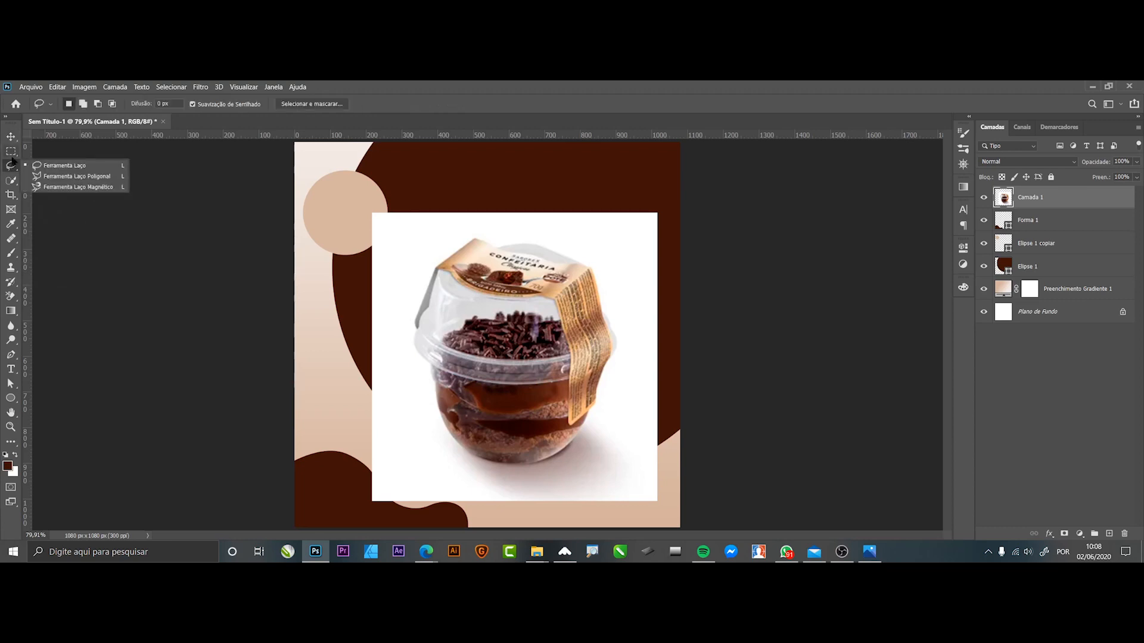
left_click(10, 151)
left_click(13, 180)
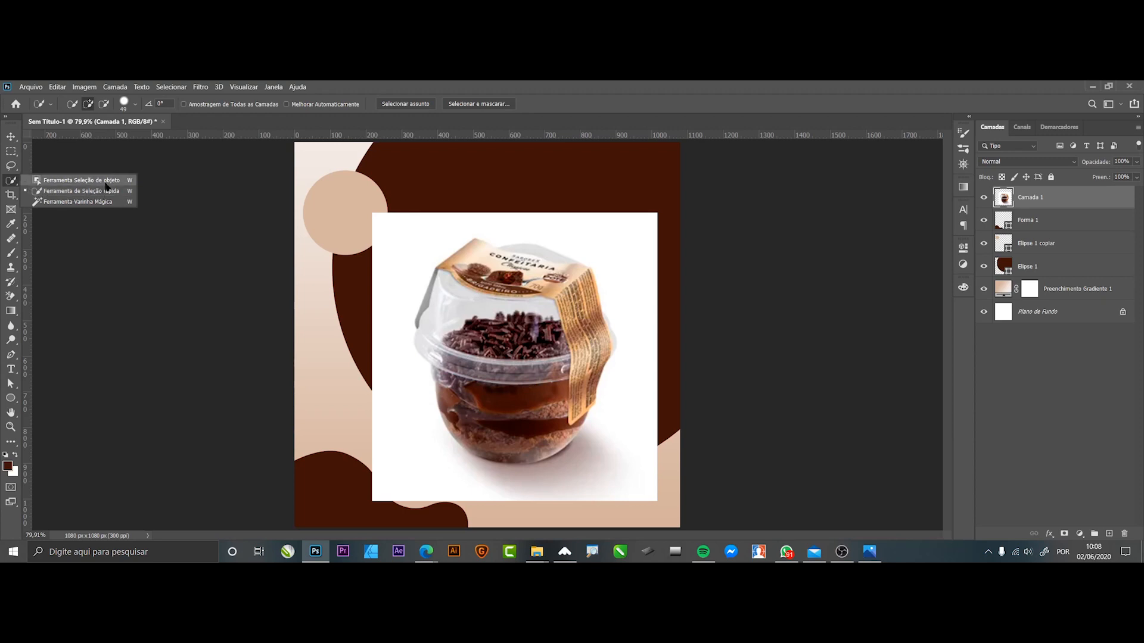
left_click(81, 180)
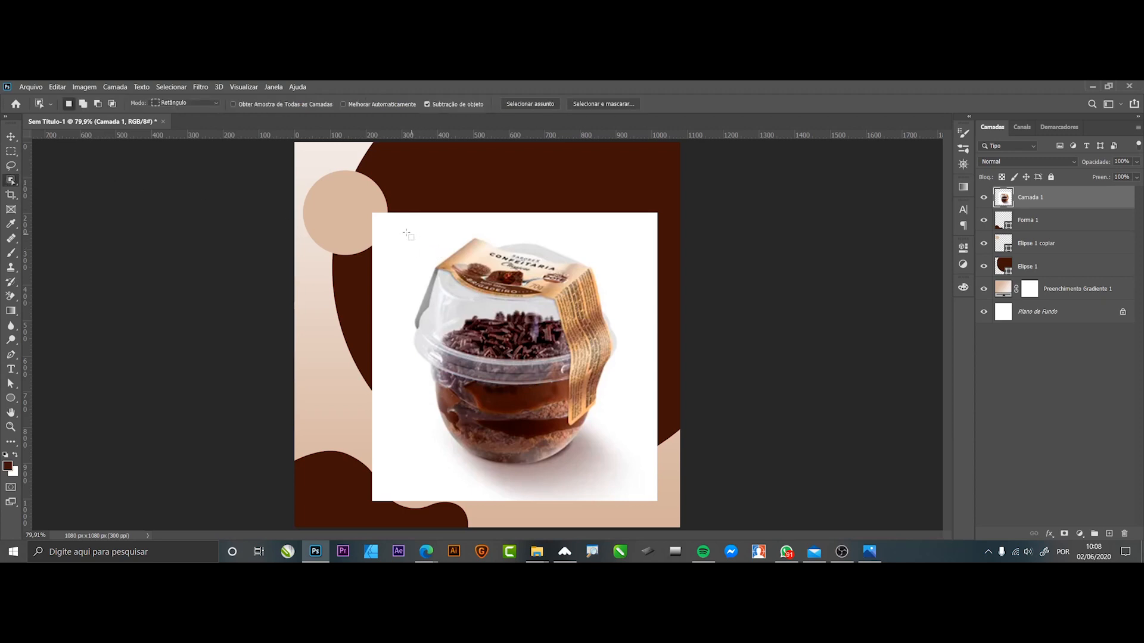
mouse_move(395, 226)
left_mouse_down()
mouse_move(501, 300)
mouse_move(616, 474)
left_mouse_up()
key("ctrl+d")
Select the white background around the cake pot with the Quick Selection tool, excluding the paper label and the top of the lid.
right_click(11, 181)
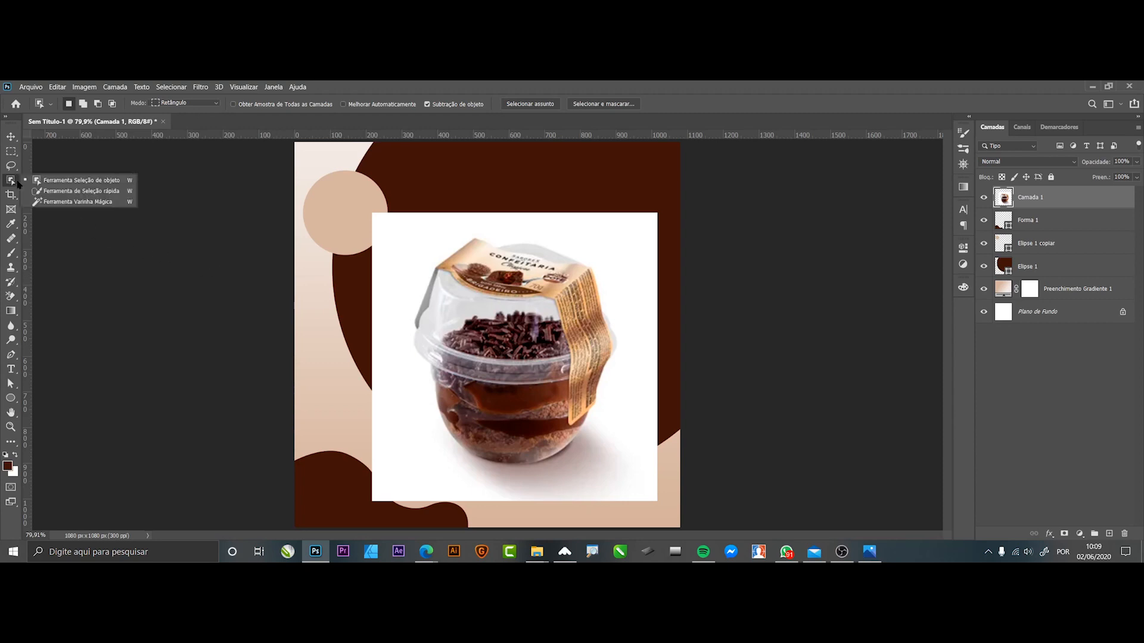
left_click(68, 191)
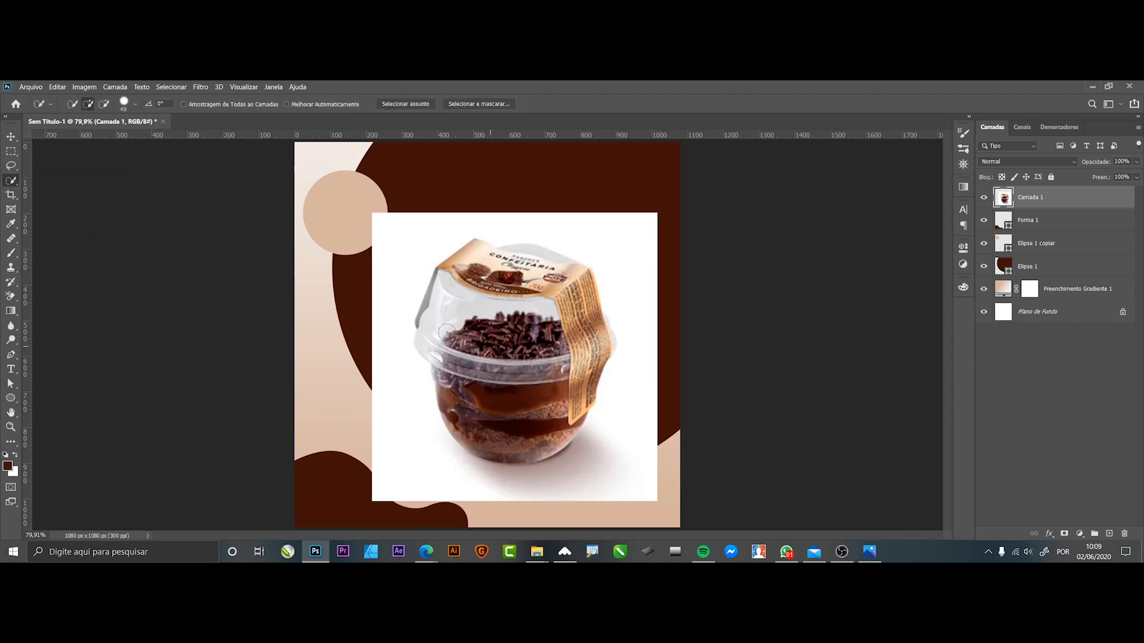
mouse_move(447, 332)
left_mouse_down()
mouse_move(403, 251)
mouse_move(401, 449)
mouse_move(444, 435)
left_mouse_up()
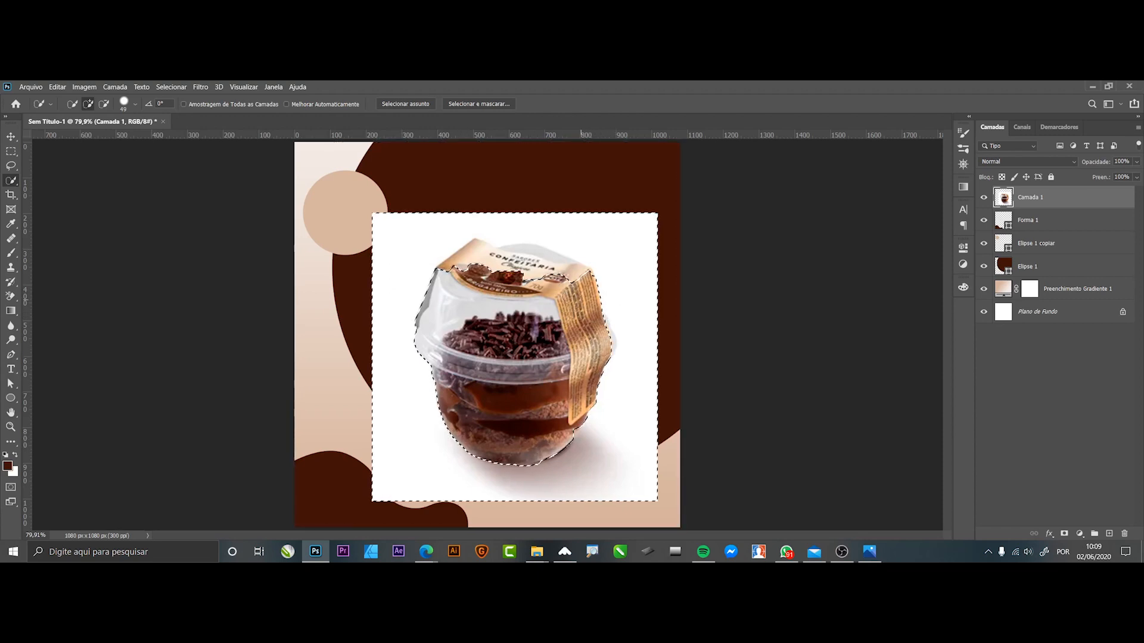
scroll(548, 256, "up", 2)
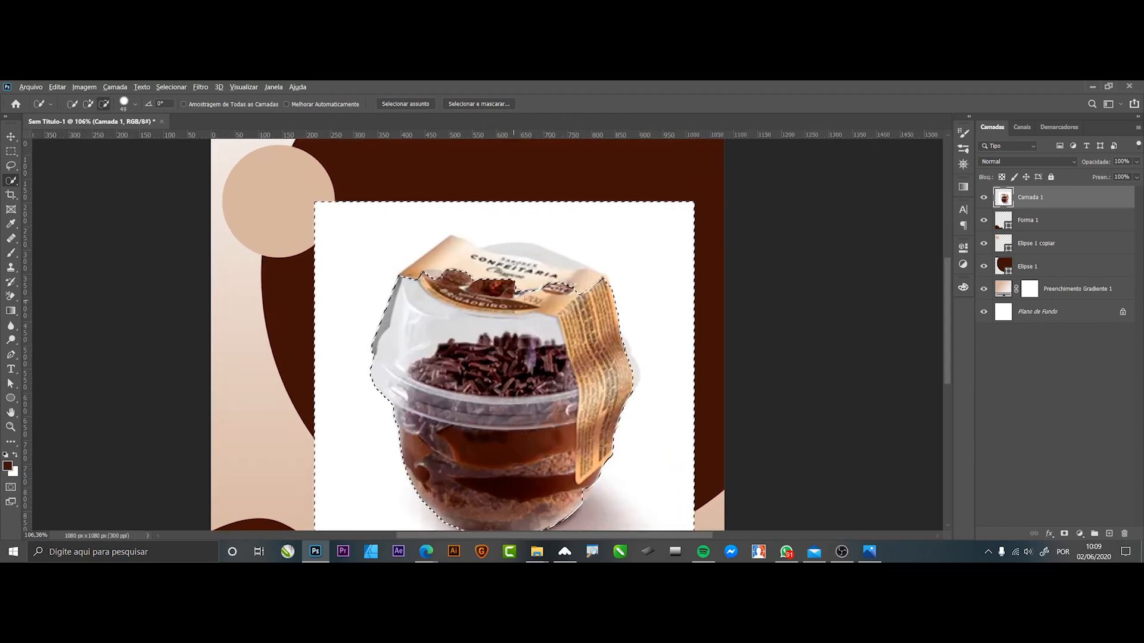
mouse_move(451, 285)
left_mouse_down()
mouse_move(444, 277)
mouse_move(498, 268)
mouse_move(598, 292)
left_mouse_up()
scroll(595, 345, "down", 2)
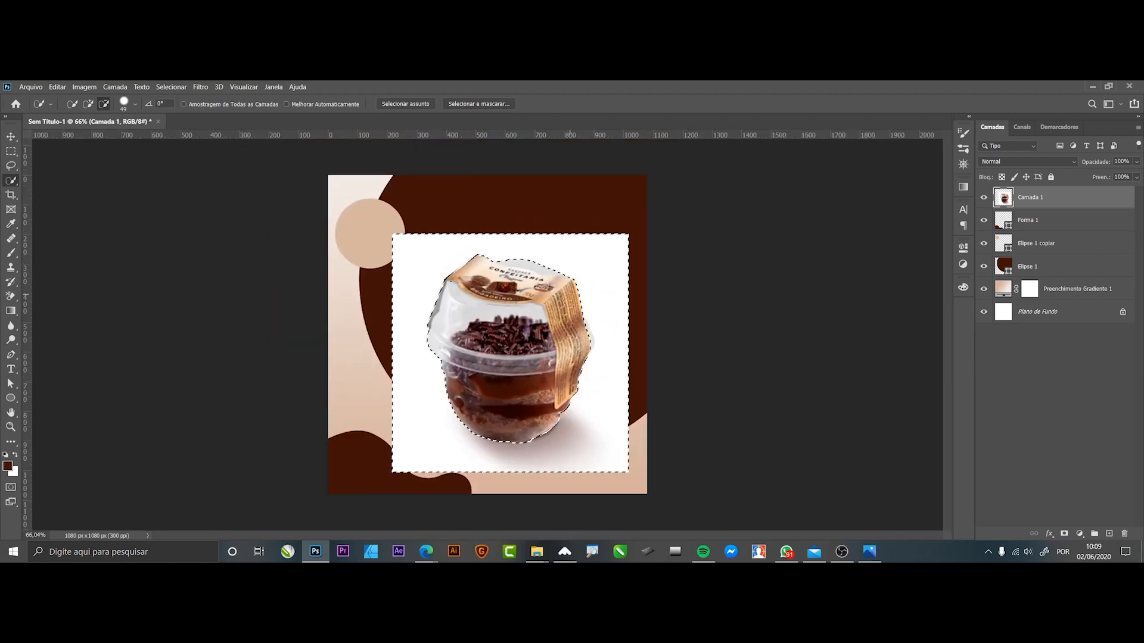
Refine the background selection along the lid's right rim and the pot's lower-right base to follow the outline.
scroll(595, 347, "up", 3)
mouse_move(596, 346)
left_mouse_down()
mouse_move(607, 312)
mouse_move(616, 344)
mouse_move(604, 300)
mouse_move(608, 334)
left_mouse_up()
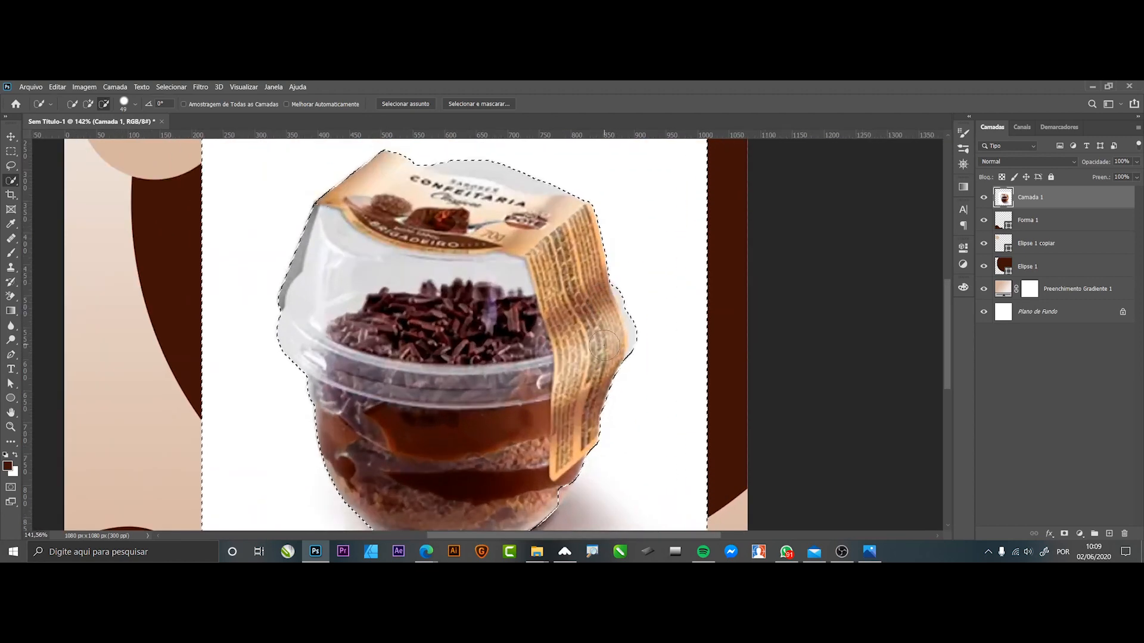
scroll(603, 356, "down", 2)
scroll(590, 381, "up", 4)
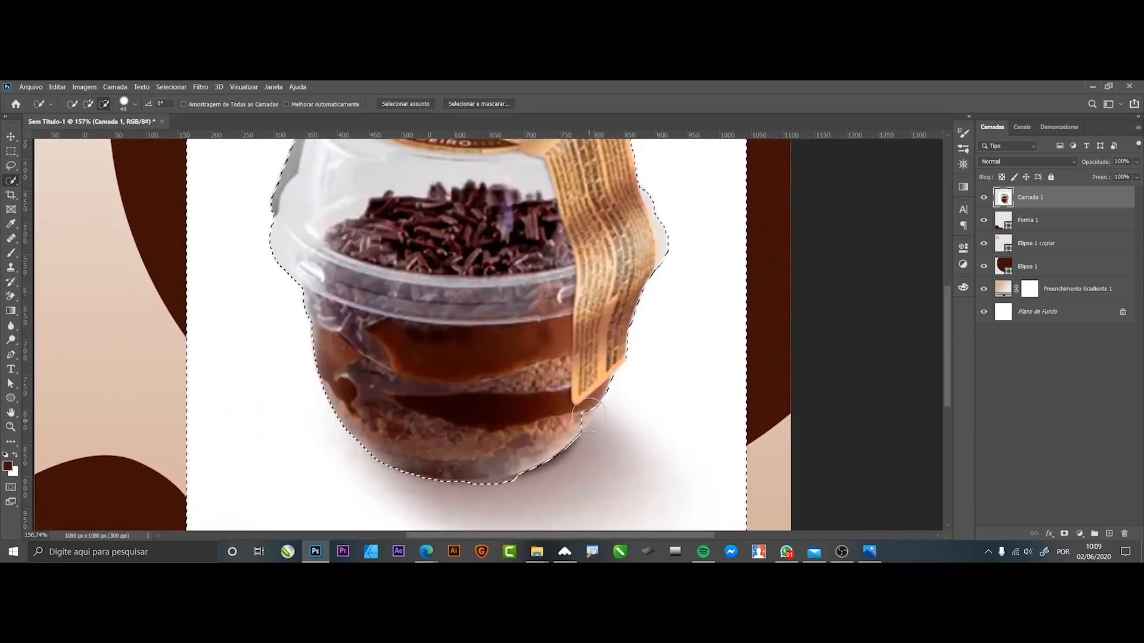
left_click(578, 411)
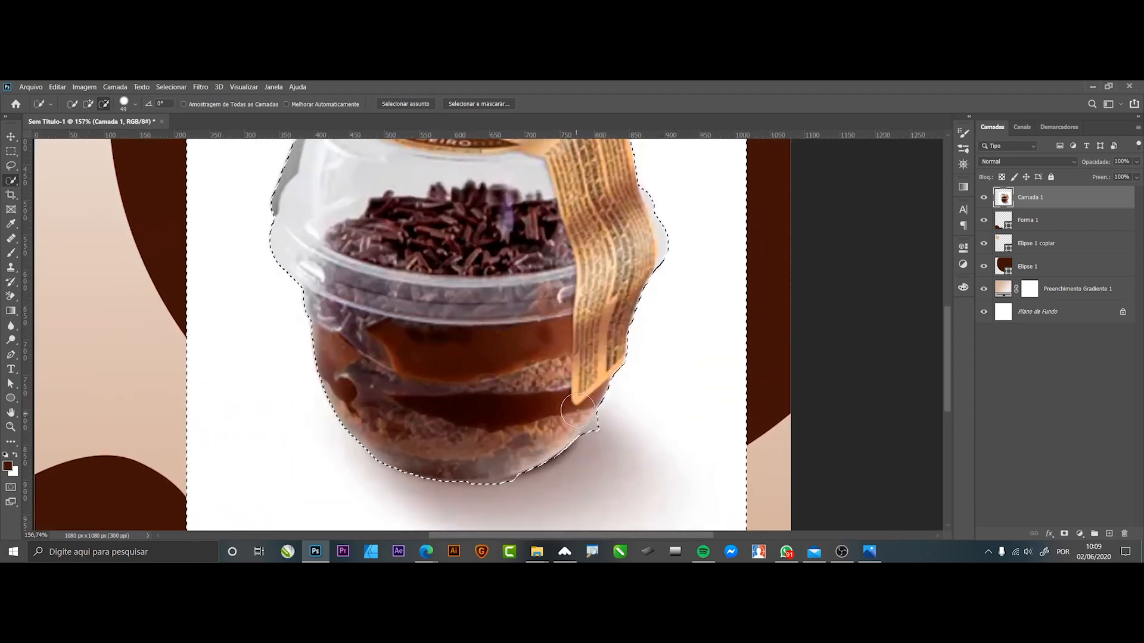
left_click(603, 430, "alt")
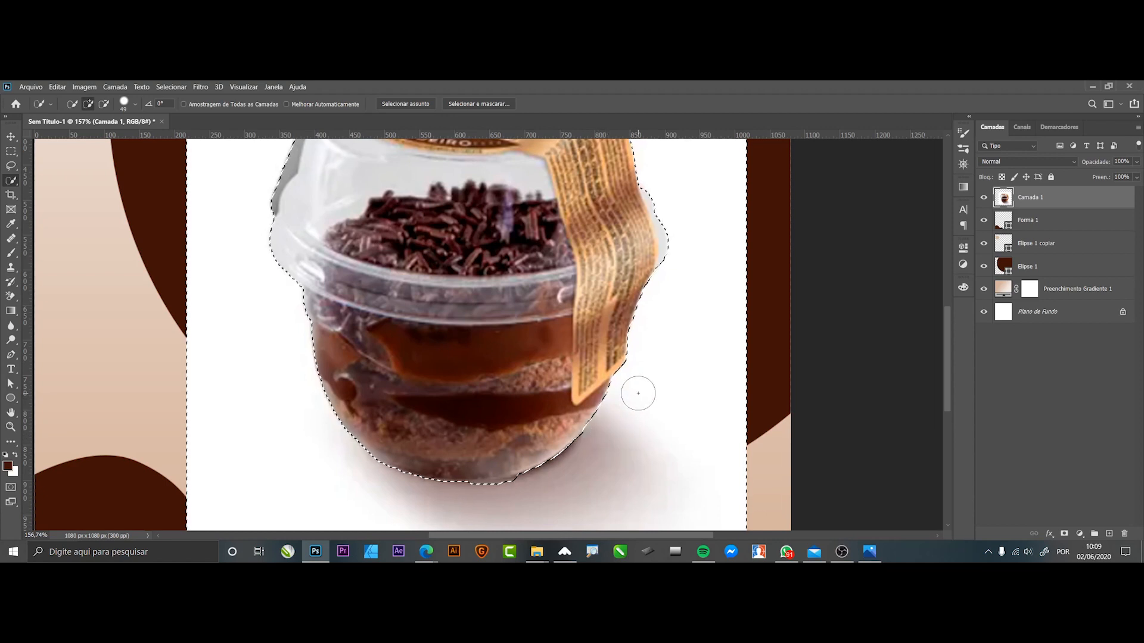
Mask out the white background on the pot layer using the inverted selection and move the cutout slightly lower on the canvas.
scroll(636, 392, "down", 4)
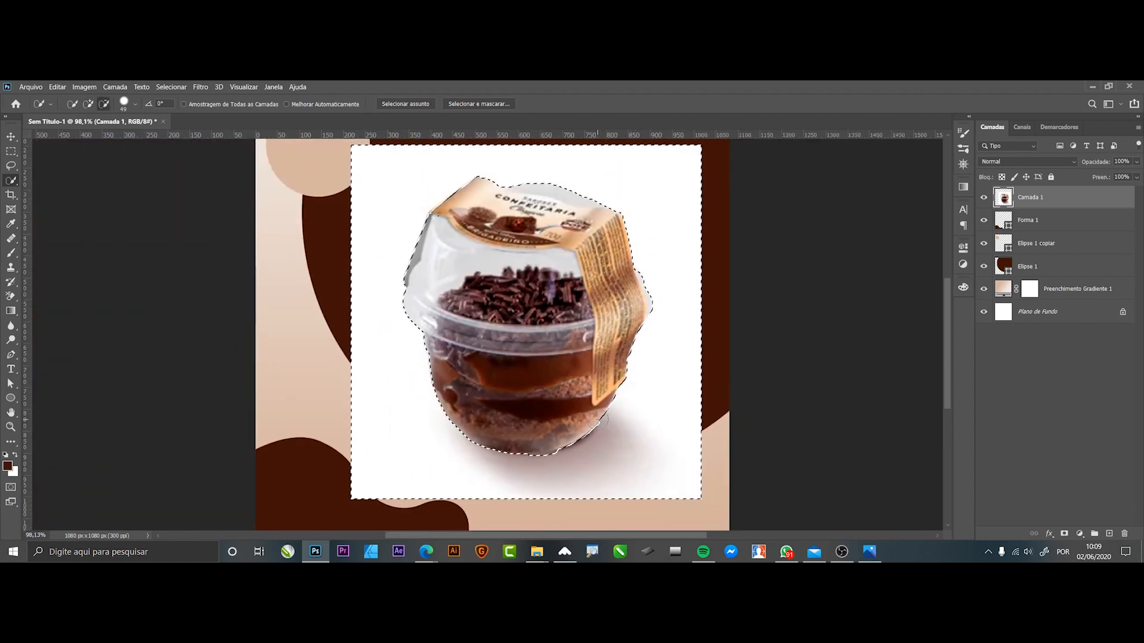
scroll(599, 422, "down", 2)
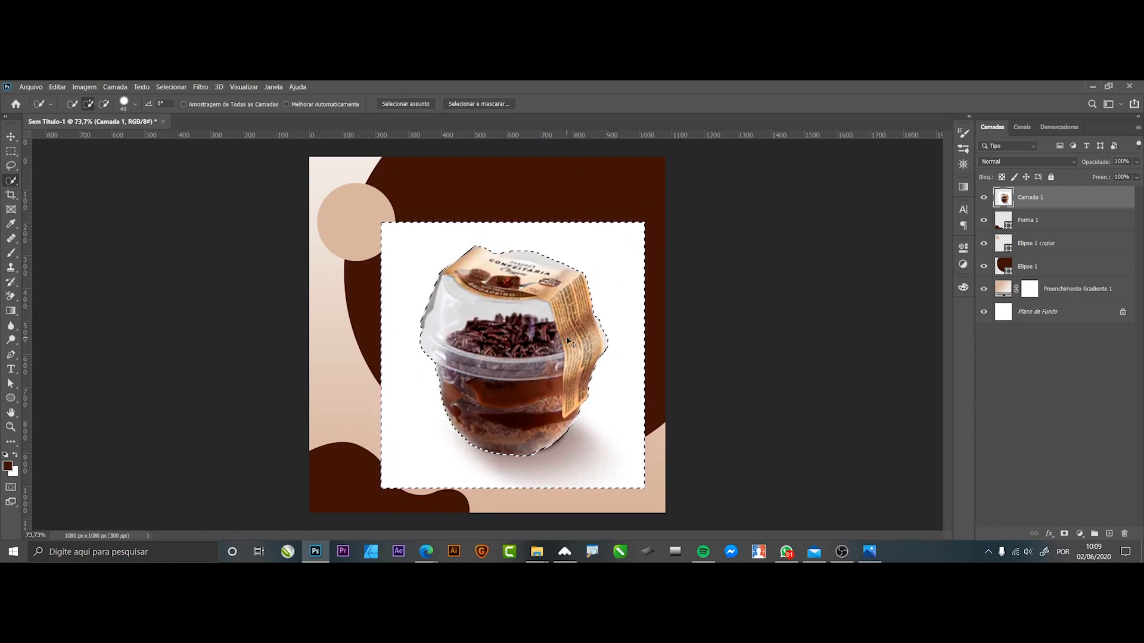
key("ctrl+shift+i")
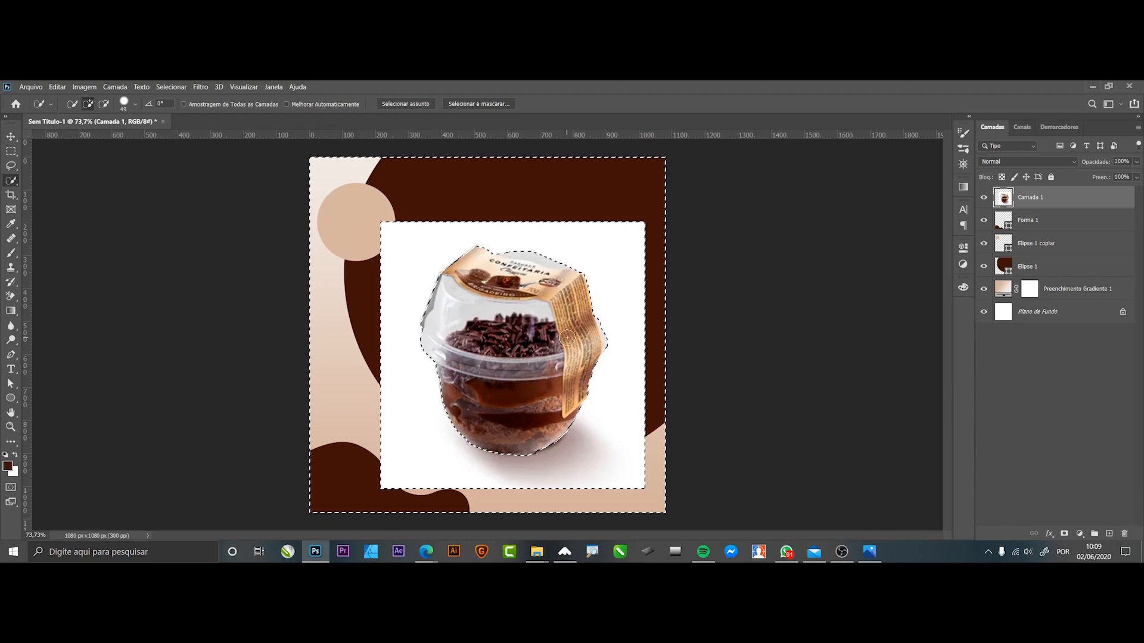
left_click(1064, 534)
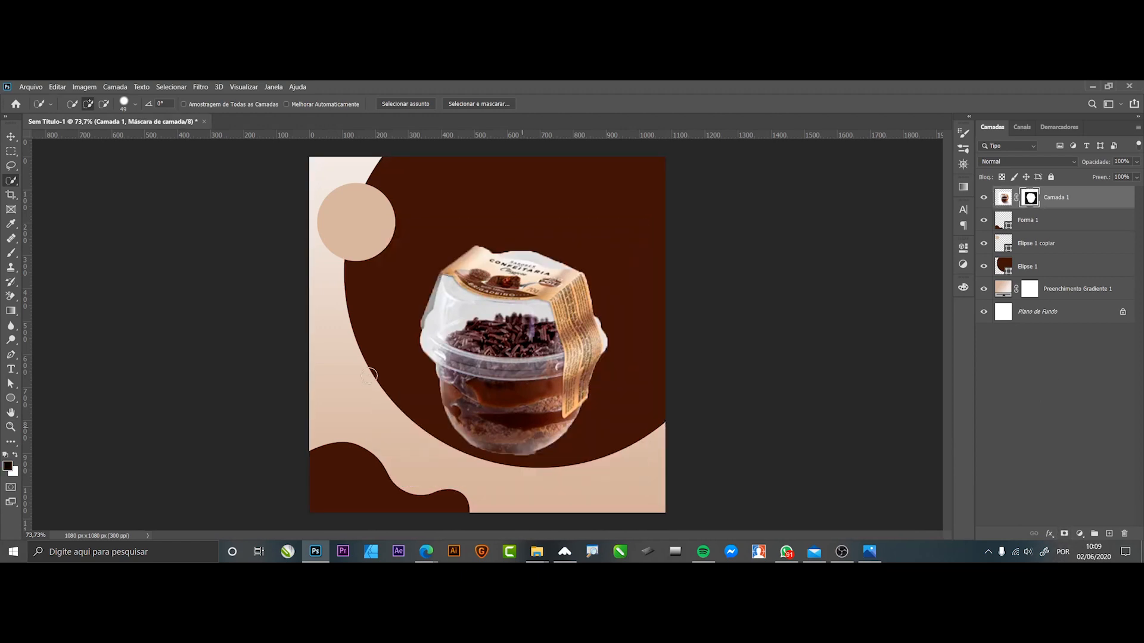
left_click(11, 137)
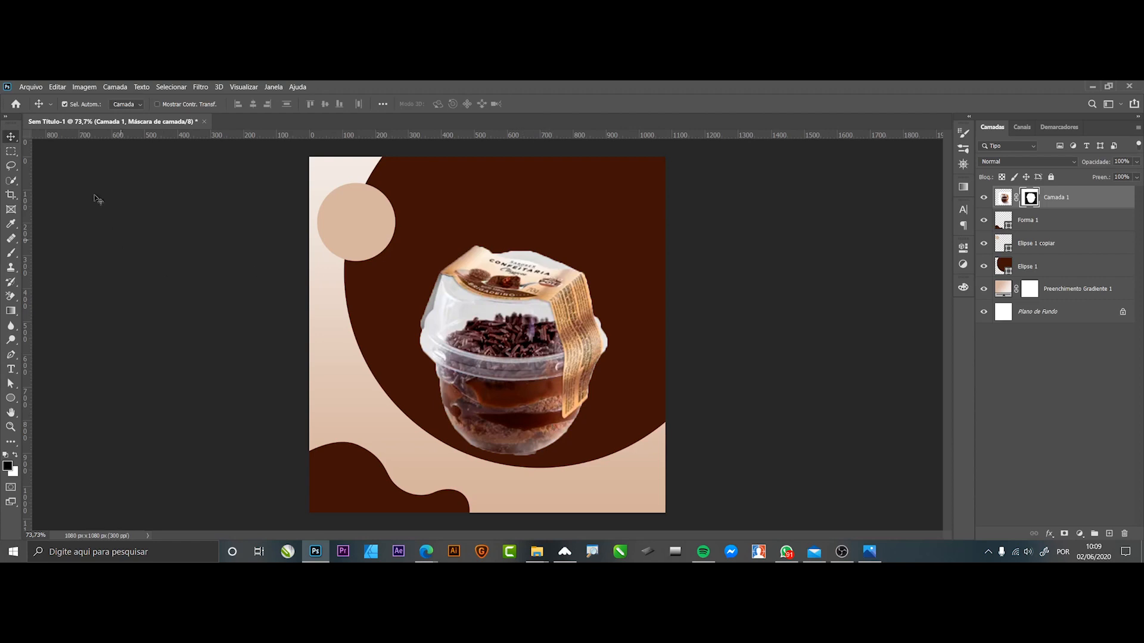
left_click_drag(510, 324, 511, 348)
Try a slight rotation and upward shift of the pot cutout, and undo both changes.
key("ctrl+t")
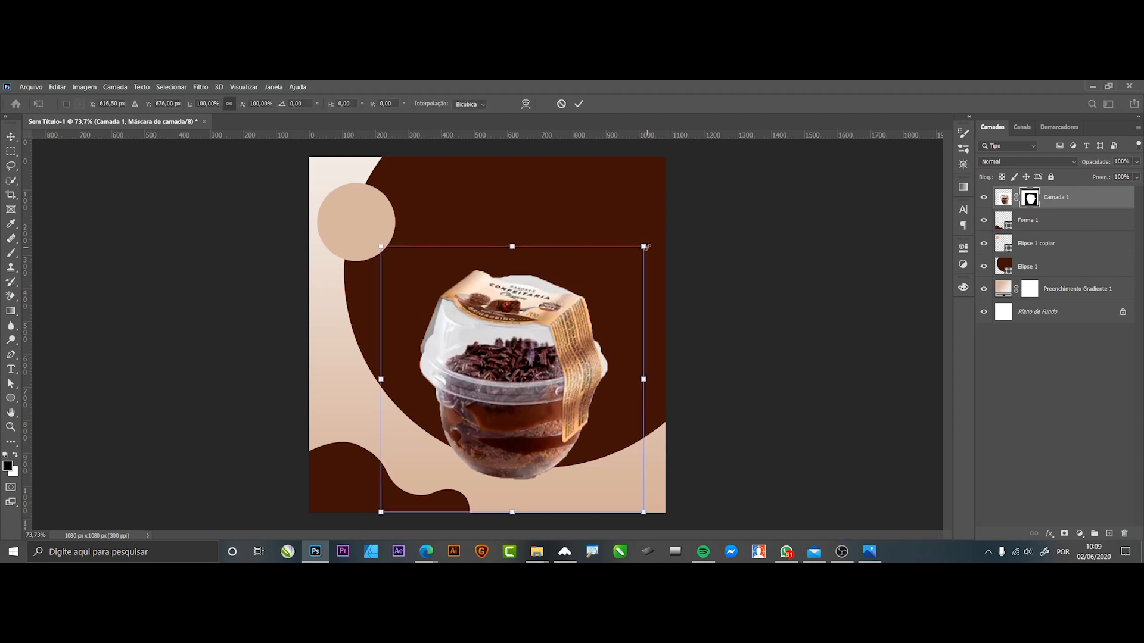
left_click_drag(646, 244, 649, 241)
left_click_drag(685, 468, 683, 468)
key("Return")
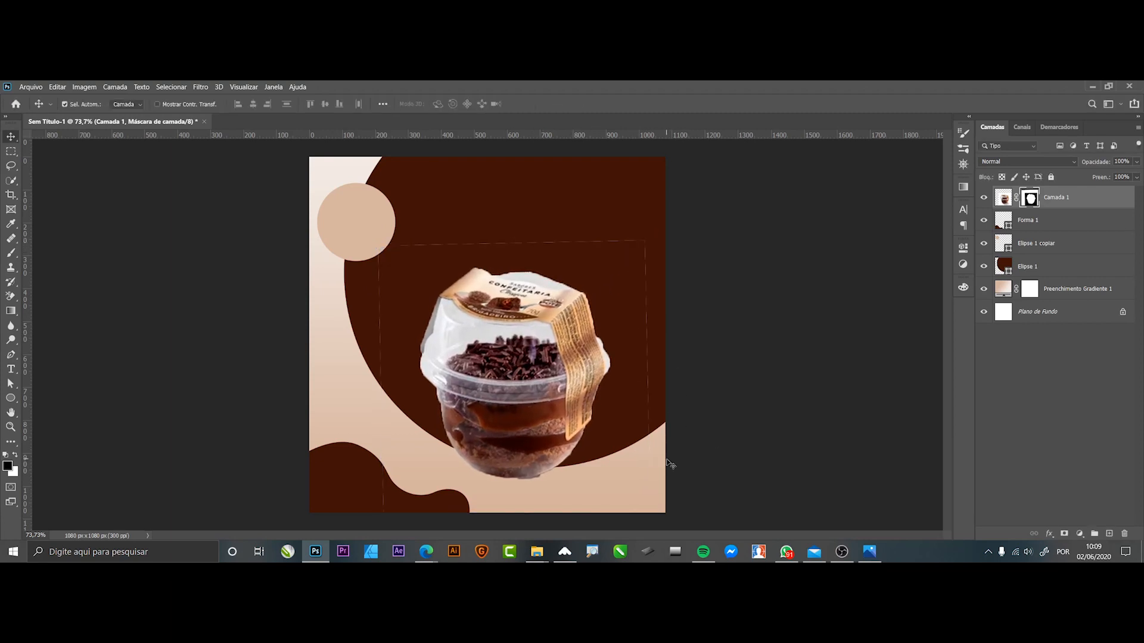
left_click_drag(539, 433, 541, 421)
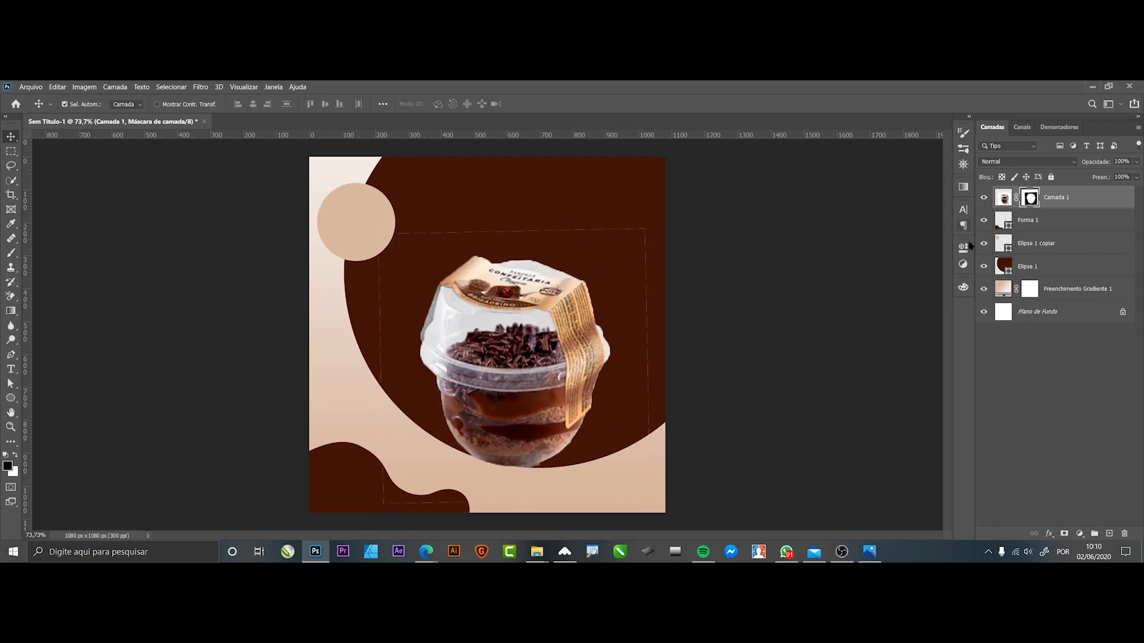
left_click(1004, 196)
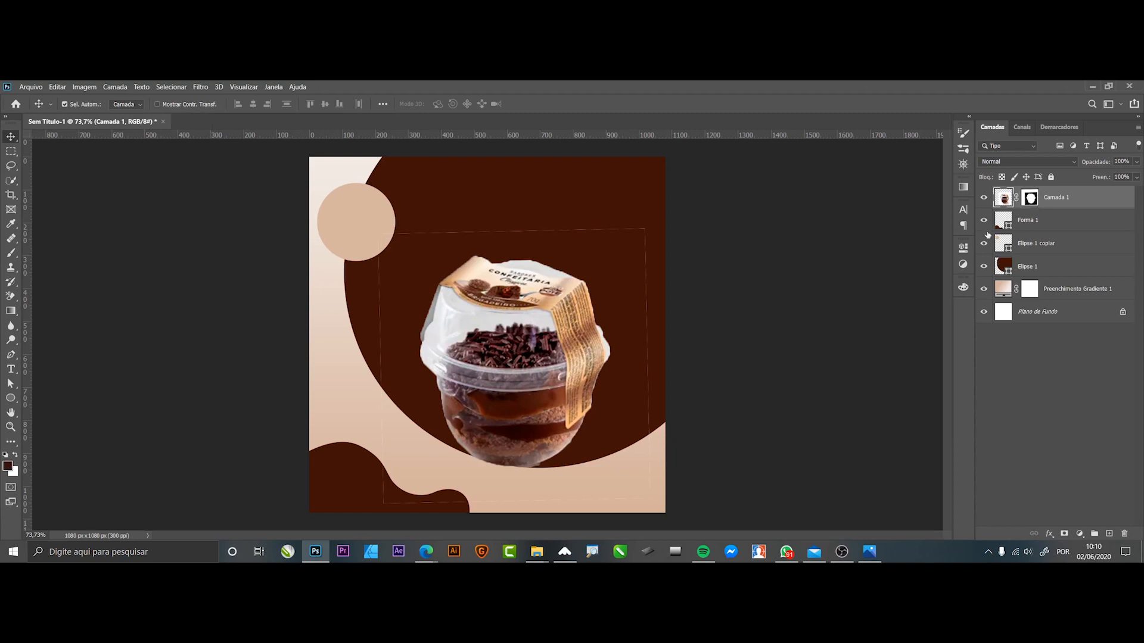
key("ctrl+z")
key("ctrl+z")
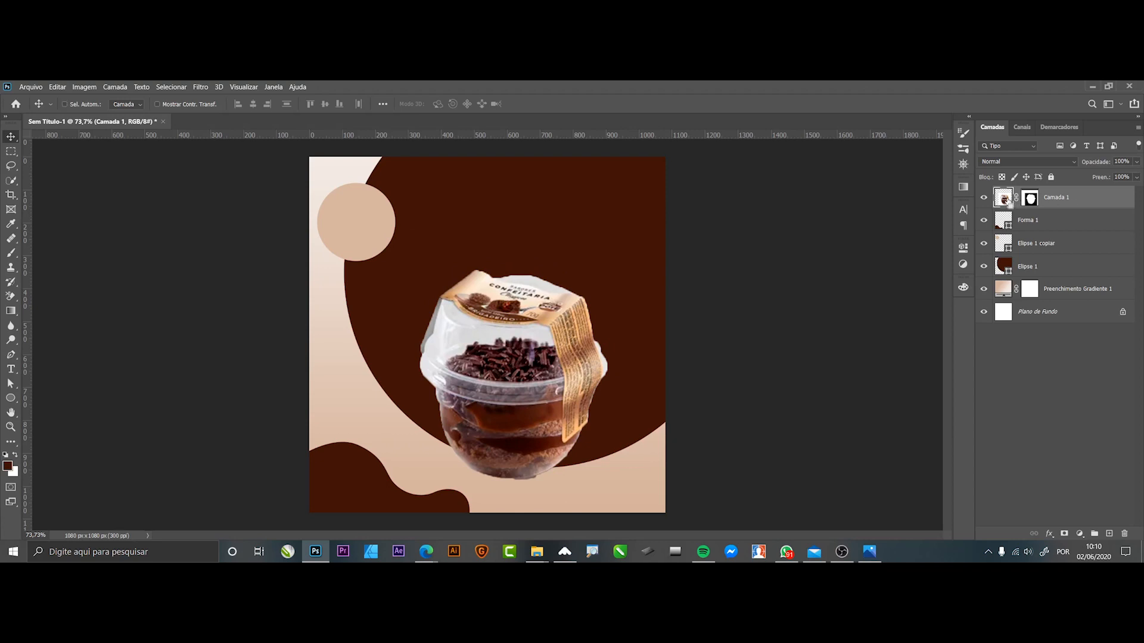
Rotate the pot cutout counterclockwise by about 1.42°.
key("ctrl+t")
mouse_move(690, 273)
left_mouse_down()
mouse_move(695, 255)
mouse_move(690, 266)
left_mouse_up()
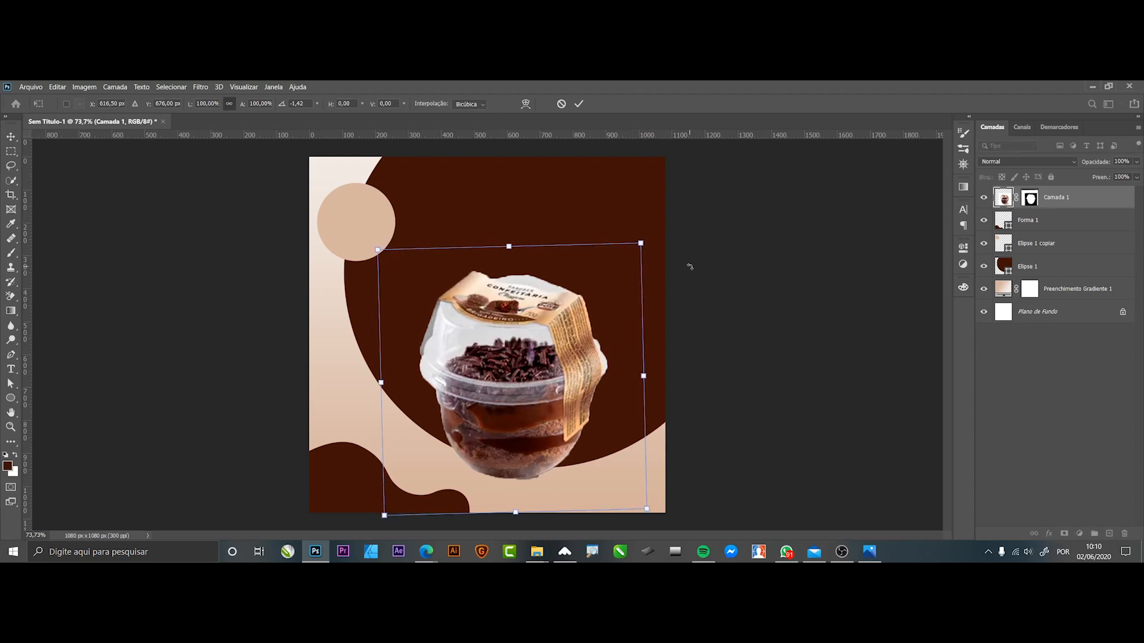
key("Return")
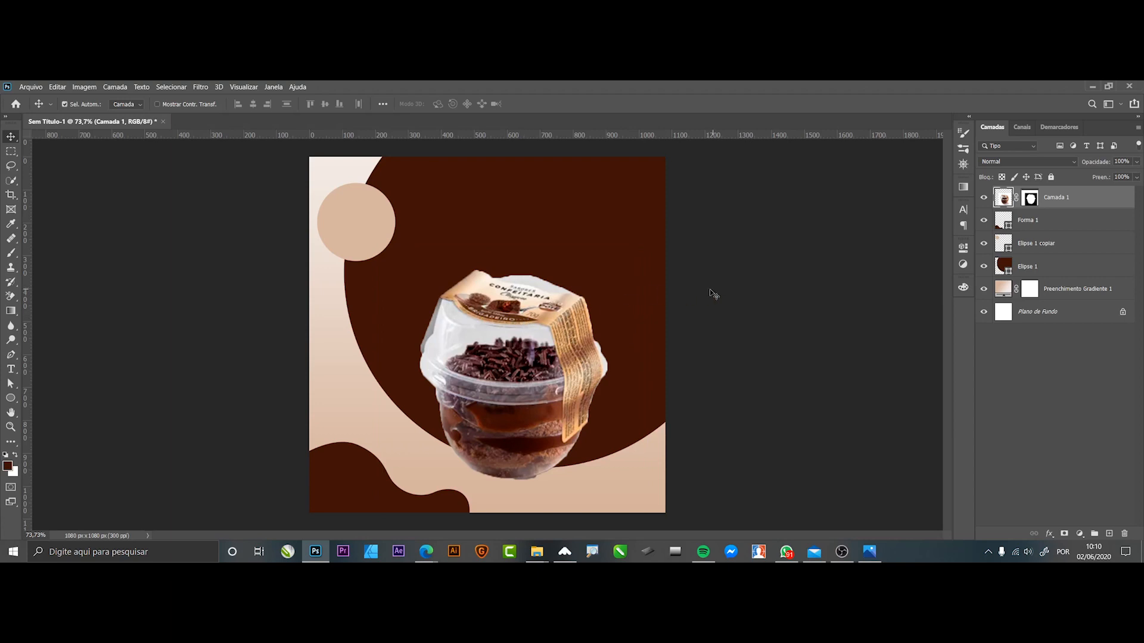
Refine the pot layer's mask edge with Select and Mask, setting Smooth to 10 and Shift Edge to -9%.
scroll(595, 360, "up", 3)
scroll(602, 335, "up", 3)
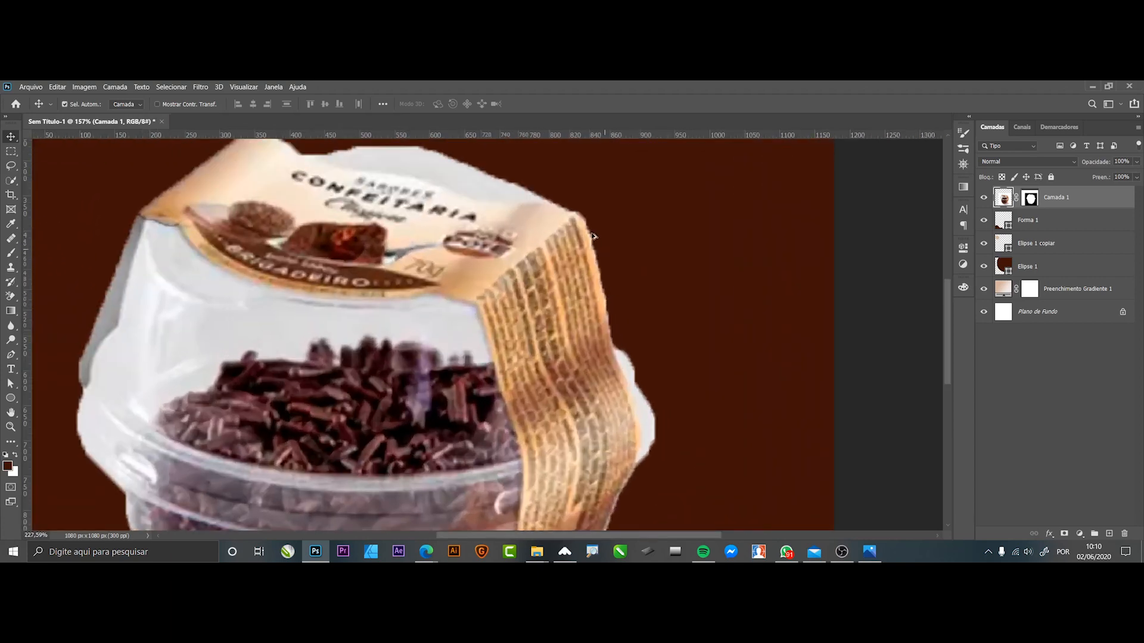
right_click(1031, 201)
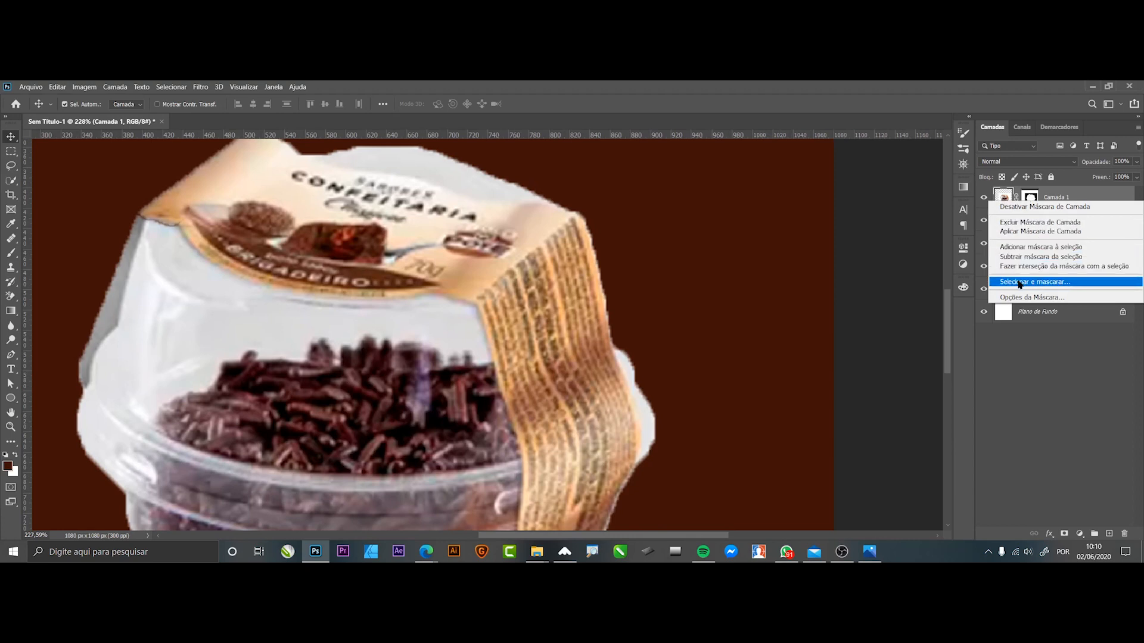
left_click(1021, 285)
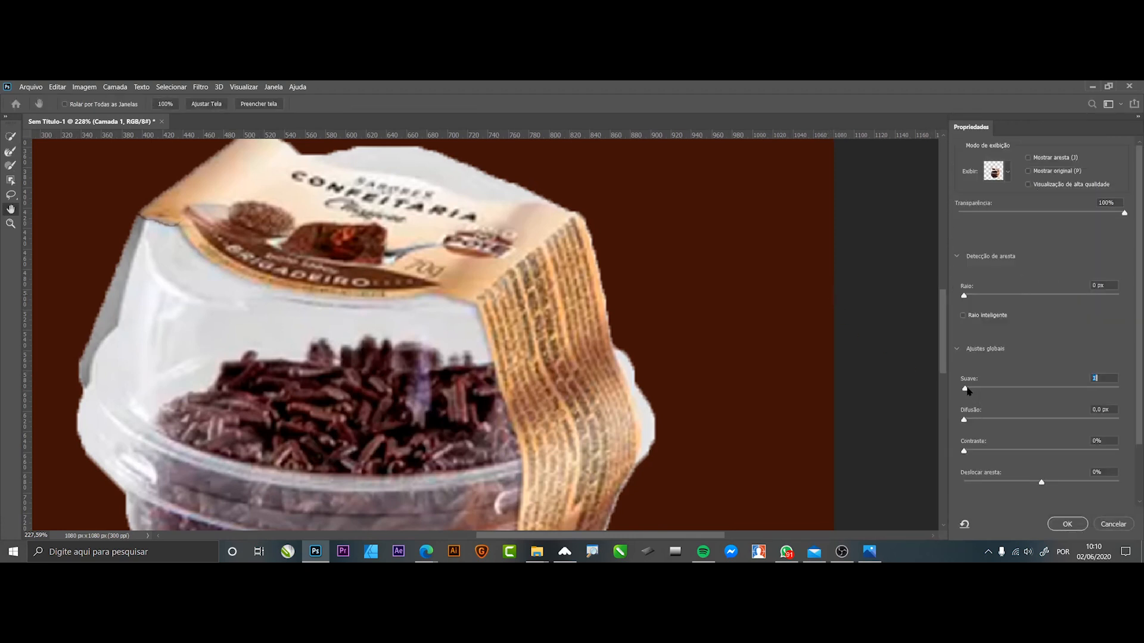
left_click_drag(967, 390, 976, 390)
left_click_drag(977, 387, 980, 389)
left_click_drag(1041, 484, 1040, 485)
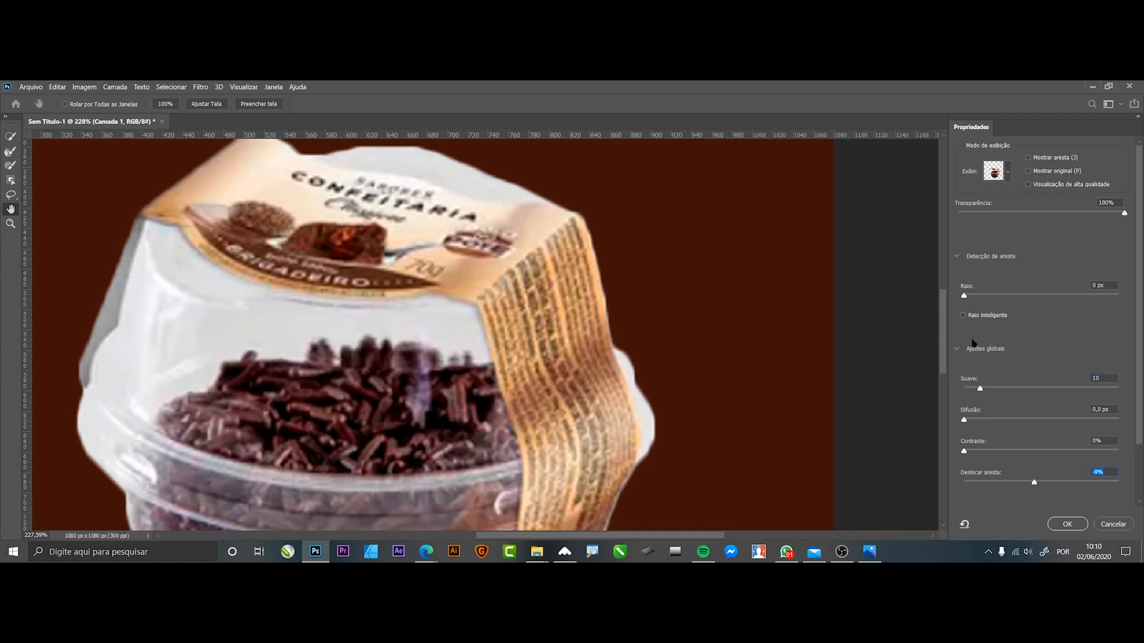
left_click(1066, 524)
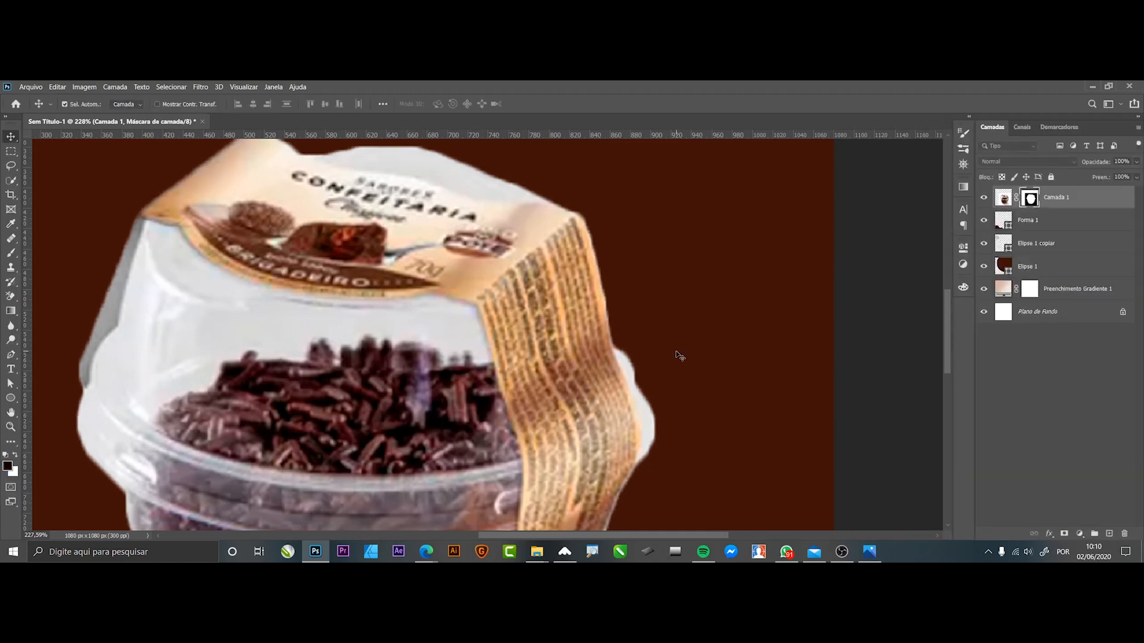
key("ctrl+0")
scroll(790, 337, "down", 1)
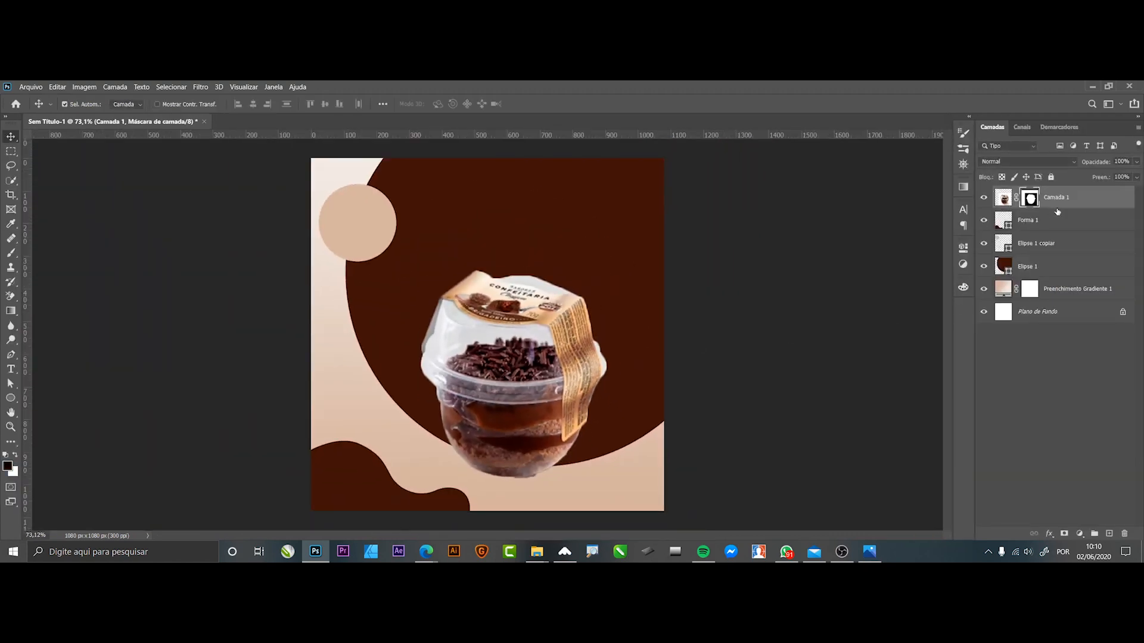
Convert the masked pot layer into a smart object and leave no layer selected.
right_click(1086, 203)
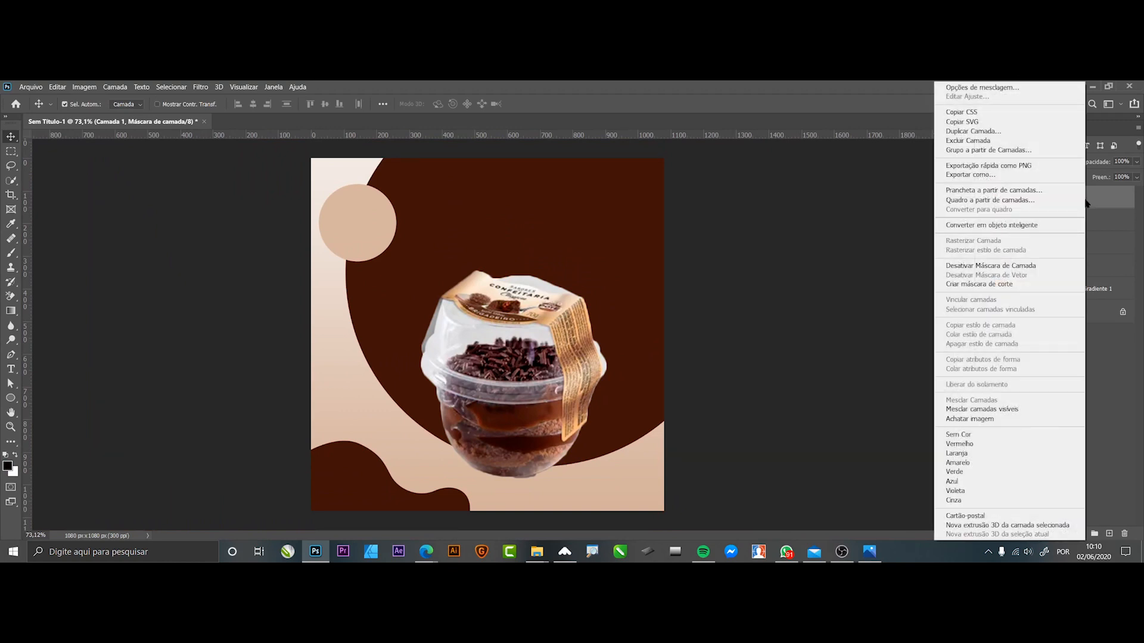
left_click(1011, 230)
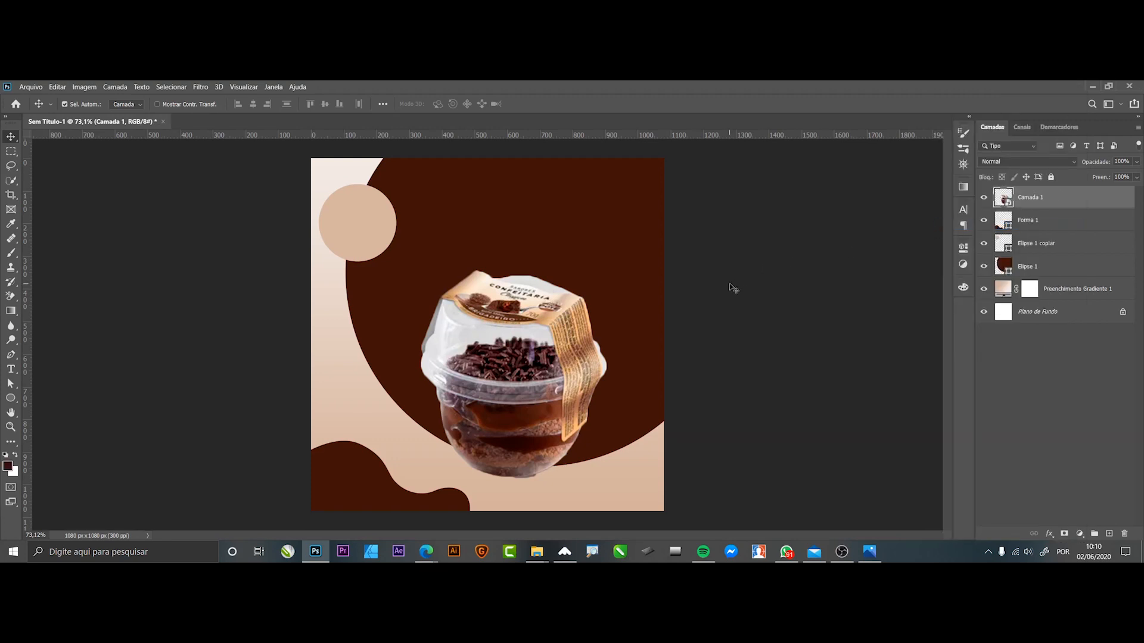
right_click(1041, 199)
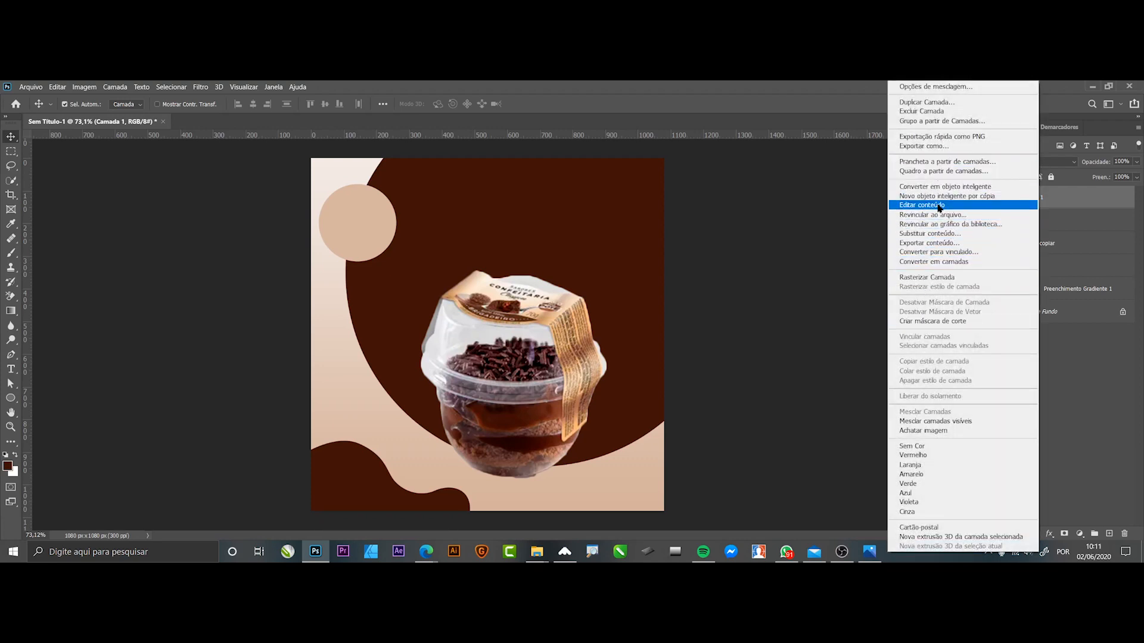
left_click(1102, 206)
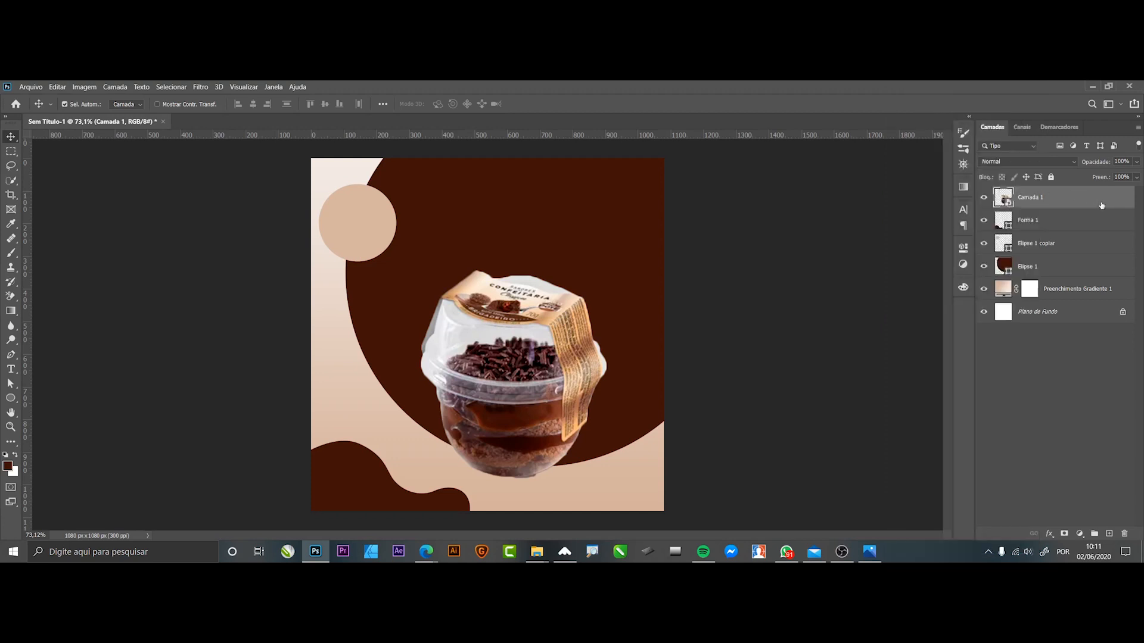
left_click(757, 316)
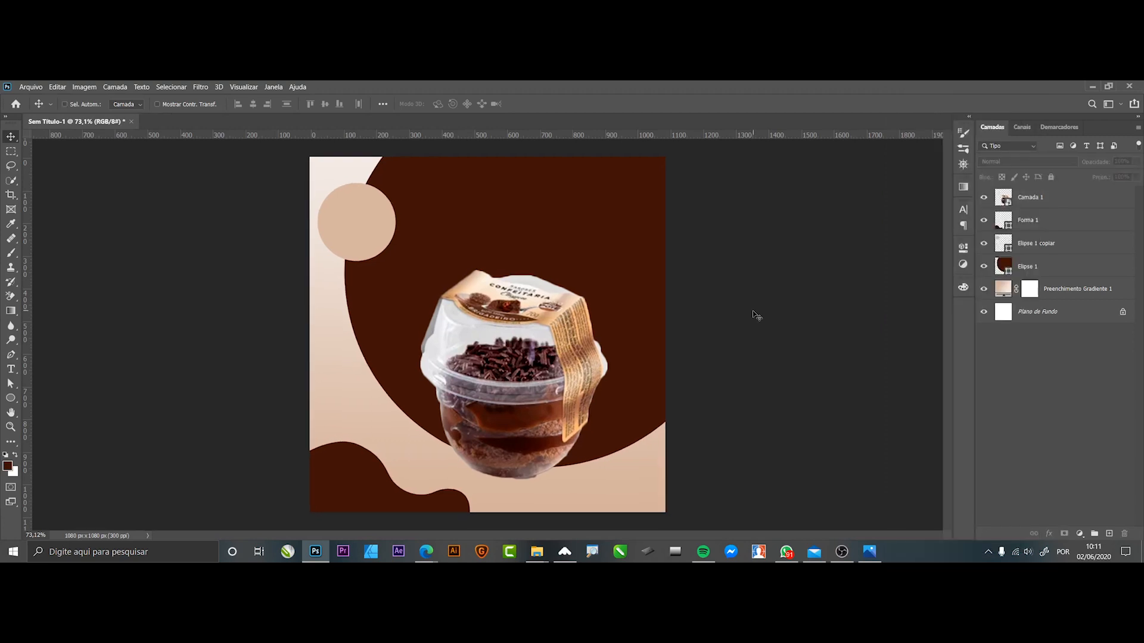
Create a pot copy scaled to 73.15% and rotated -1.28°, overlapping the original's lower-left side, and hide the copy.
scroll(757, 316, "up", 1)
left_click(569, 348)
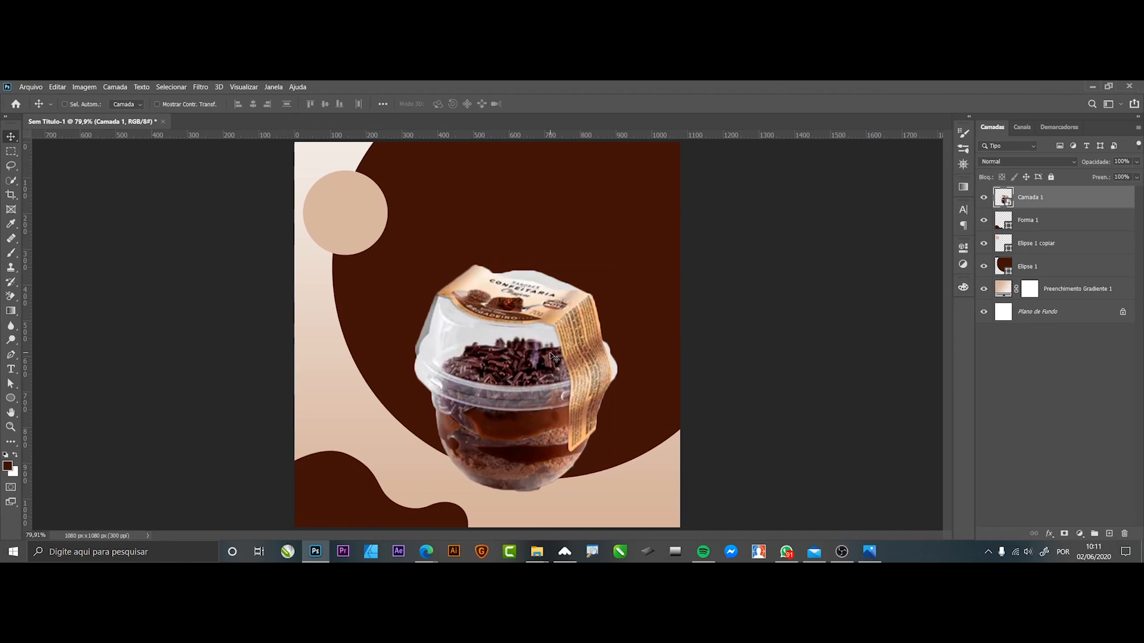
key("ctrl+j")
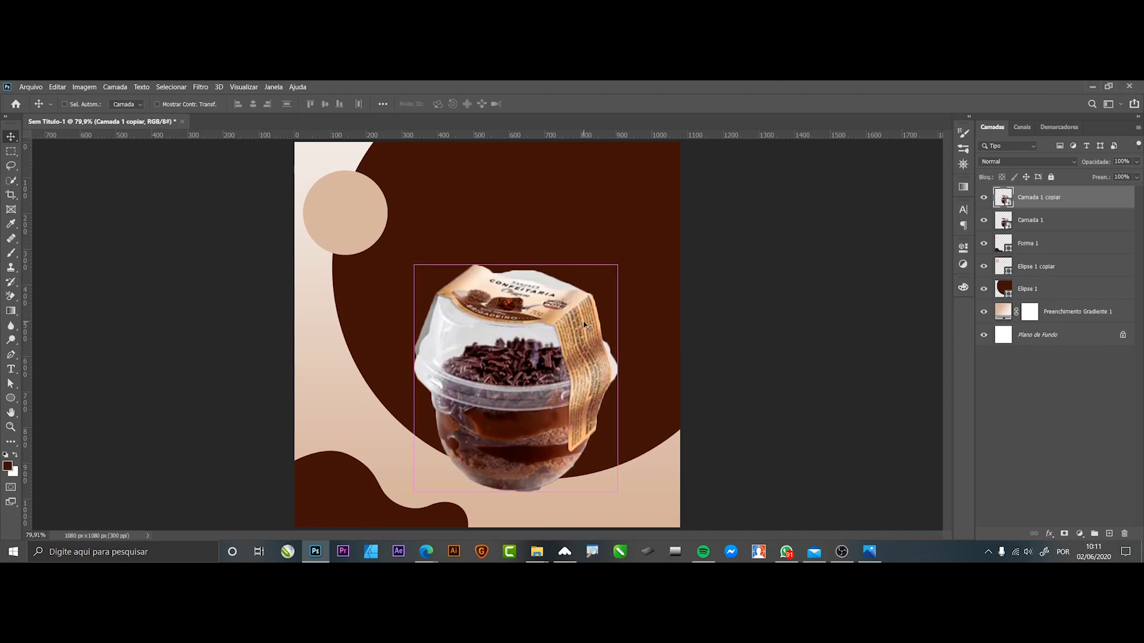
key("ctrl+t")
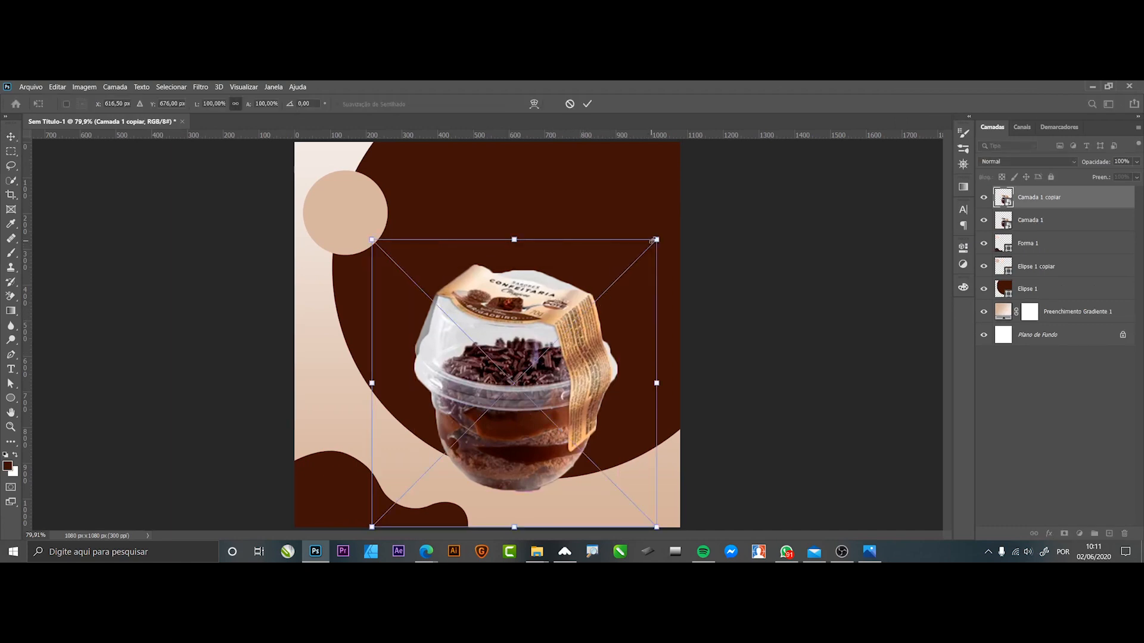
left_click_drag(653, 240, 583, 317)
left_click_drag(514, 383, 516, 388)
left_click_drag(608, 375, 607, 372)
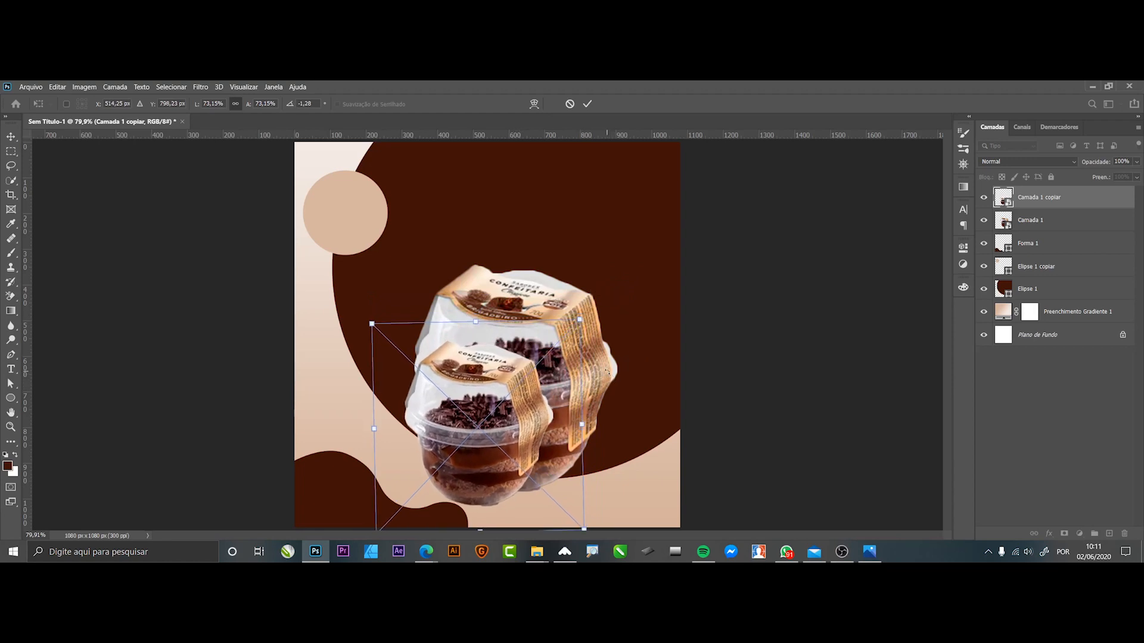
key("Return")
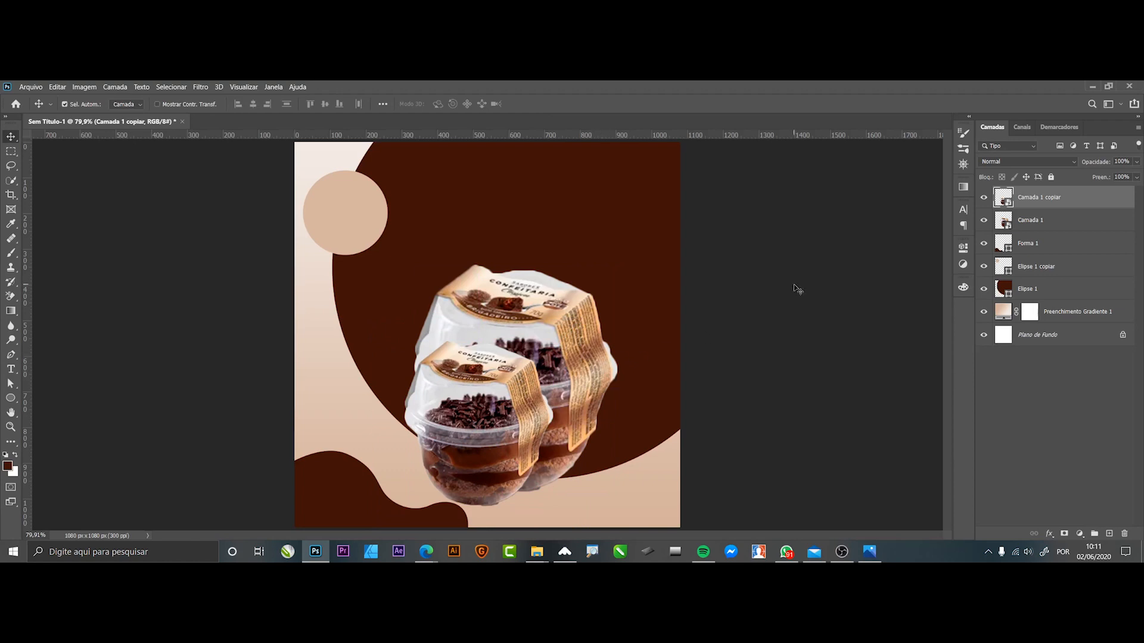
left_click(982, 201)
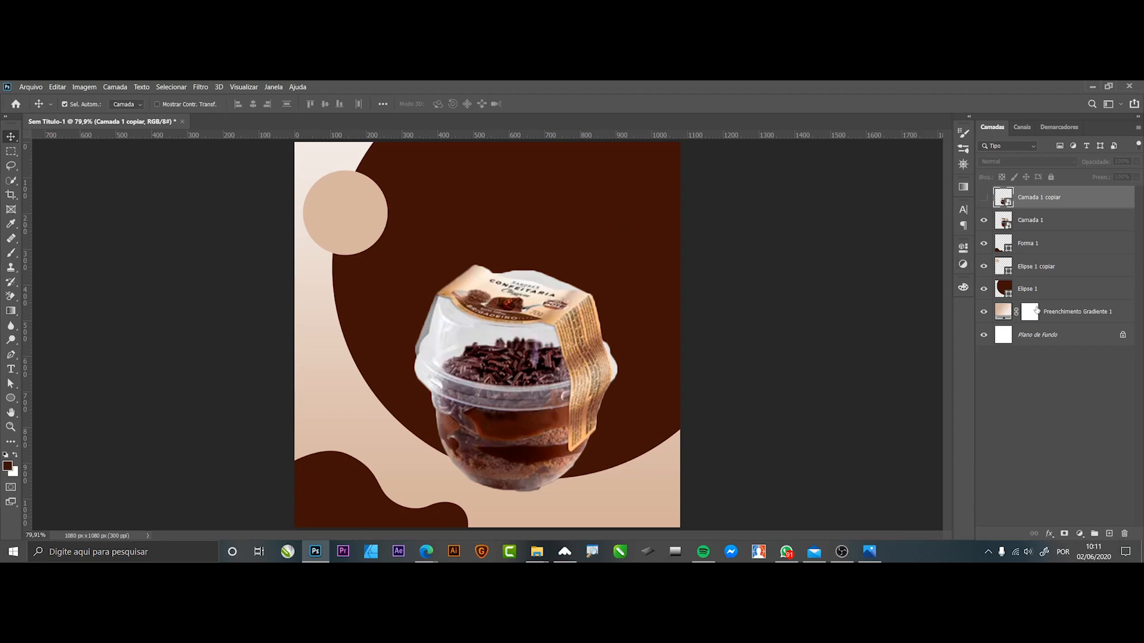
Unlock the background layer and group it with the gradient fill layer under the name FUNDO.
left_click(1062, 313)
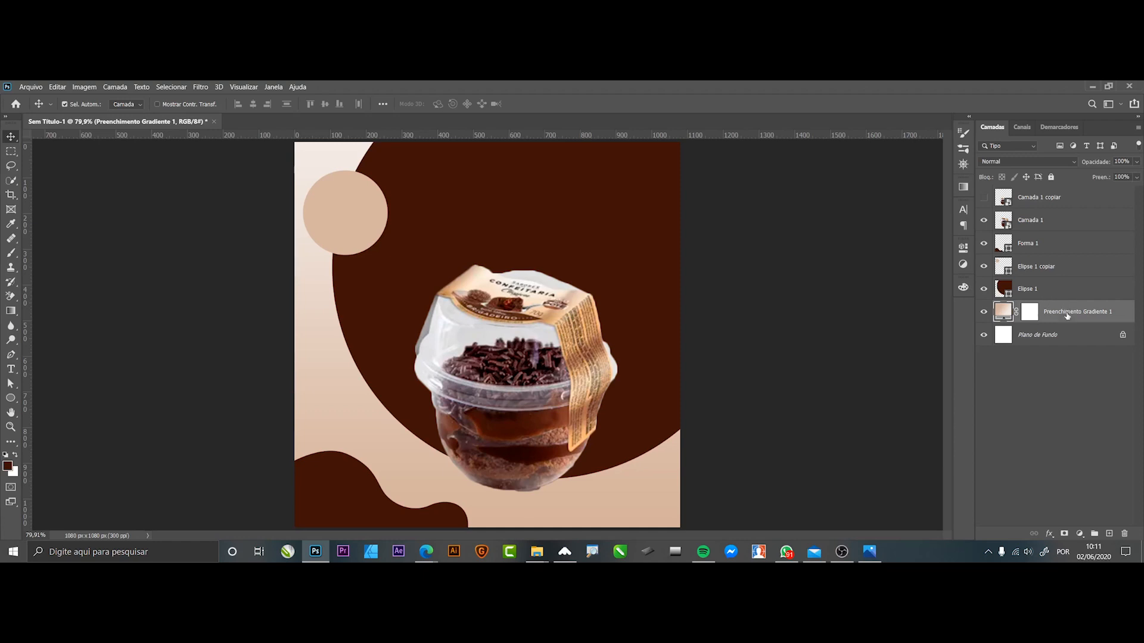
left_click(1122, 337)
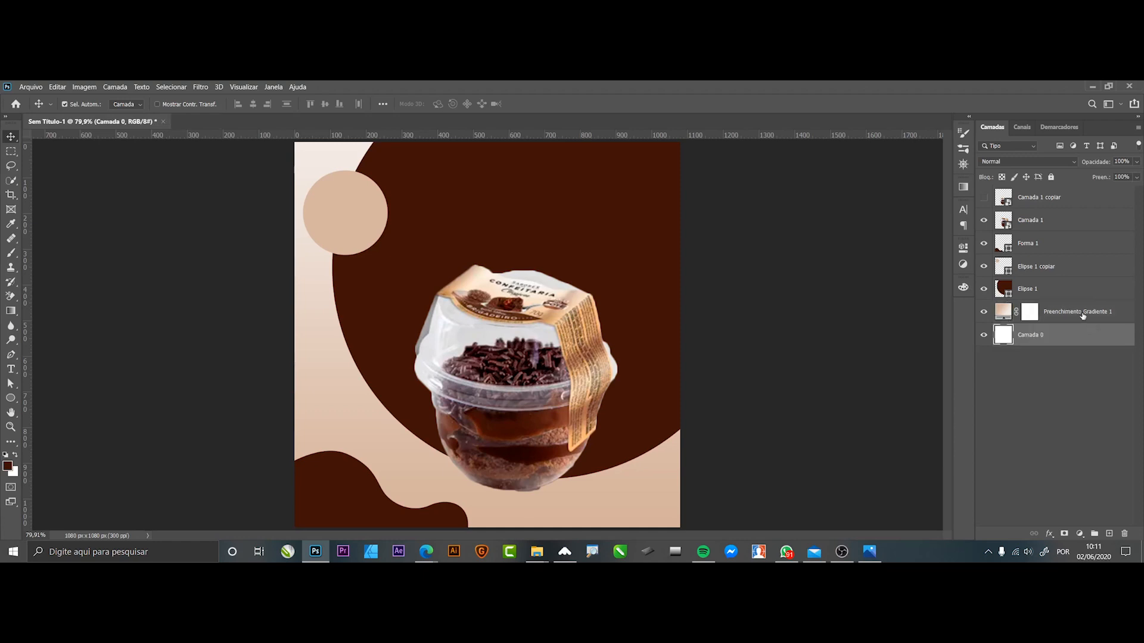
left_click(1082, 317, "shift")
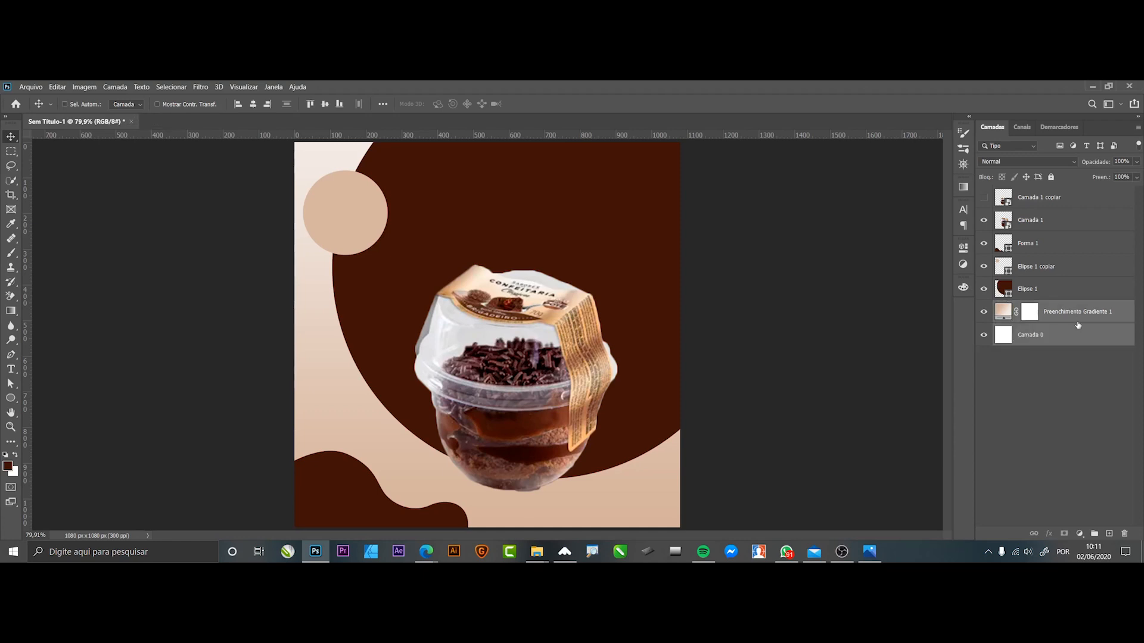
key("ctrl+g")
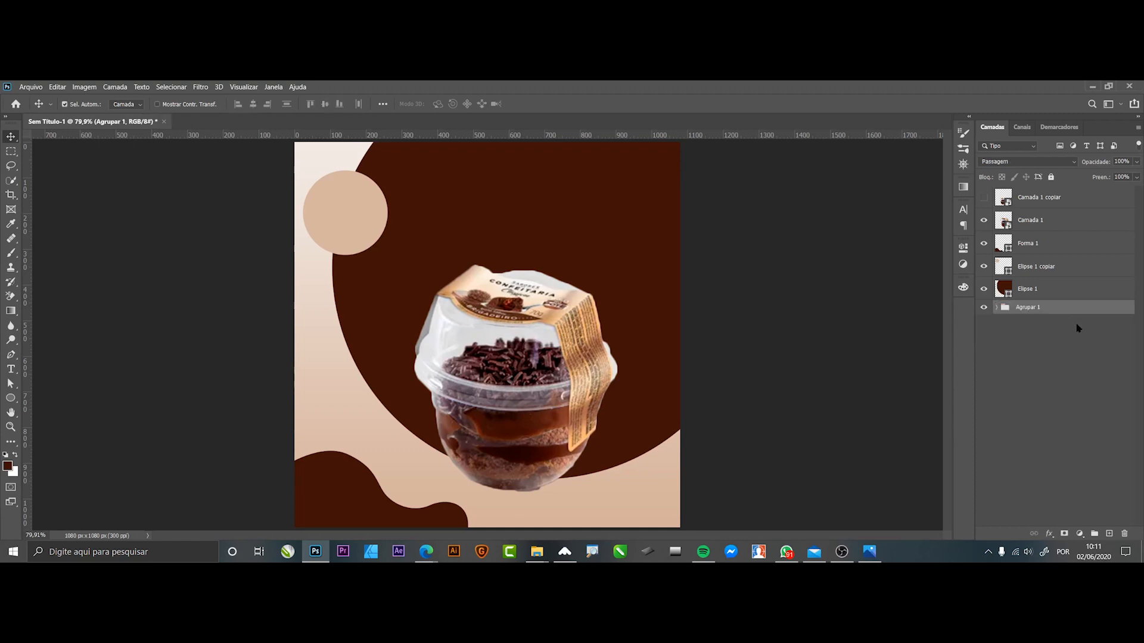
double_click(1029, 310)
type("FUNDO")
key("Return")
Put the small beige circle in its own group named LOGO and collapse the group.
left_click(344, 211)
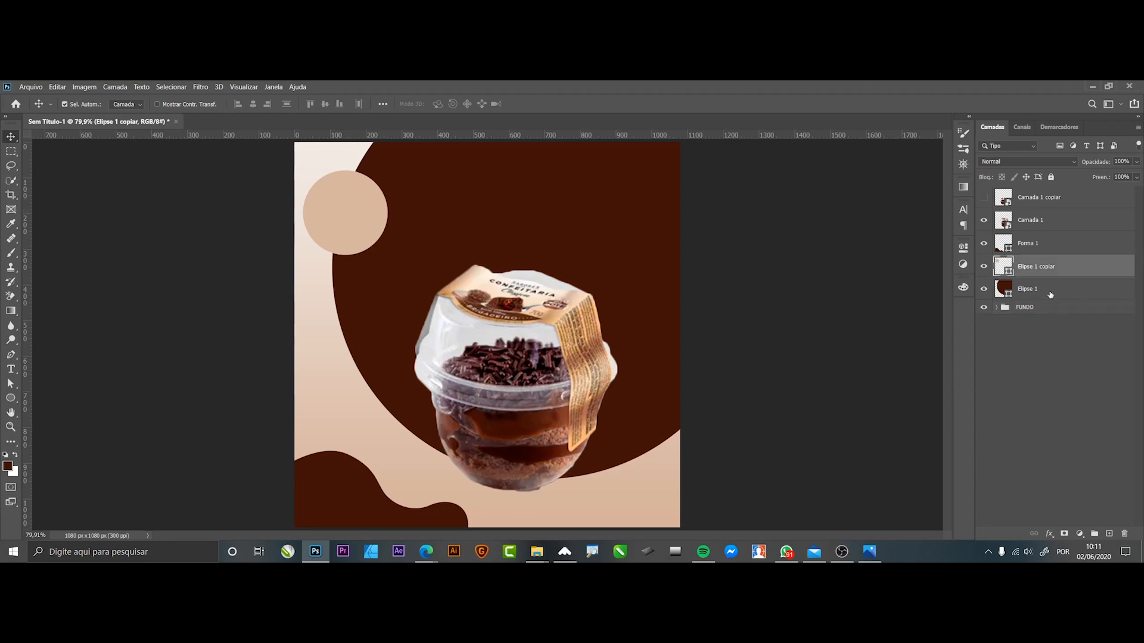
key("ctrl+g")
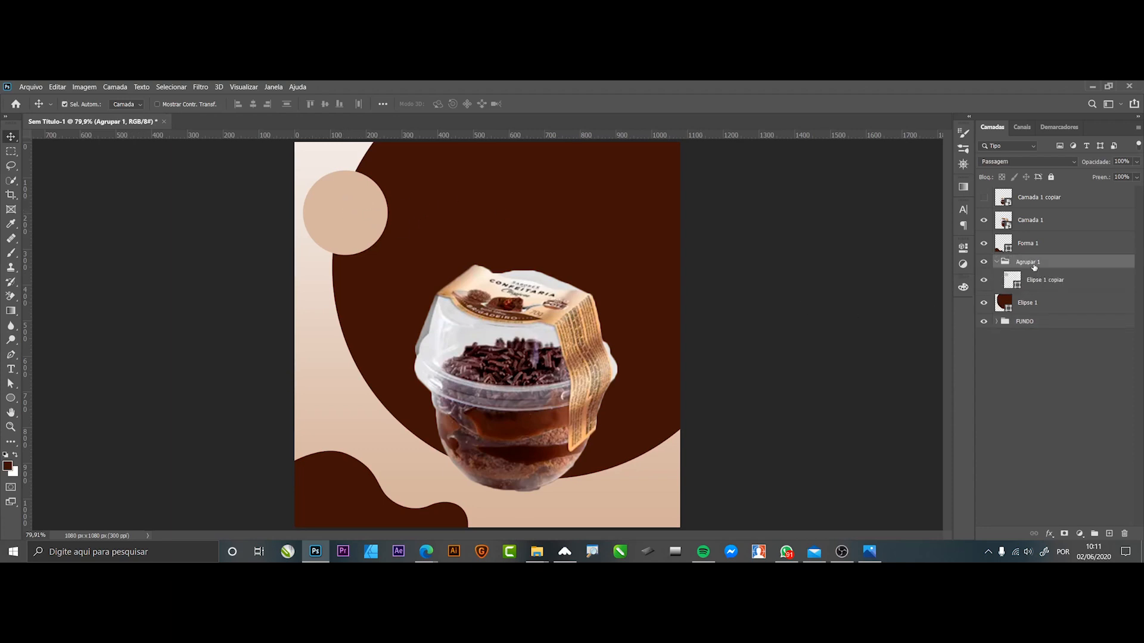
double_click(1034, 263)
type("LOGO")
key("Return")
left_click(997, 262)
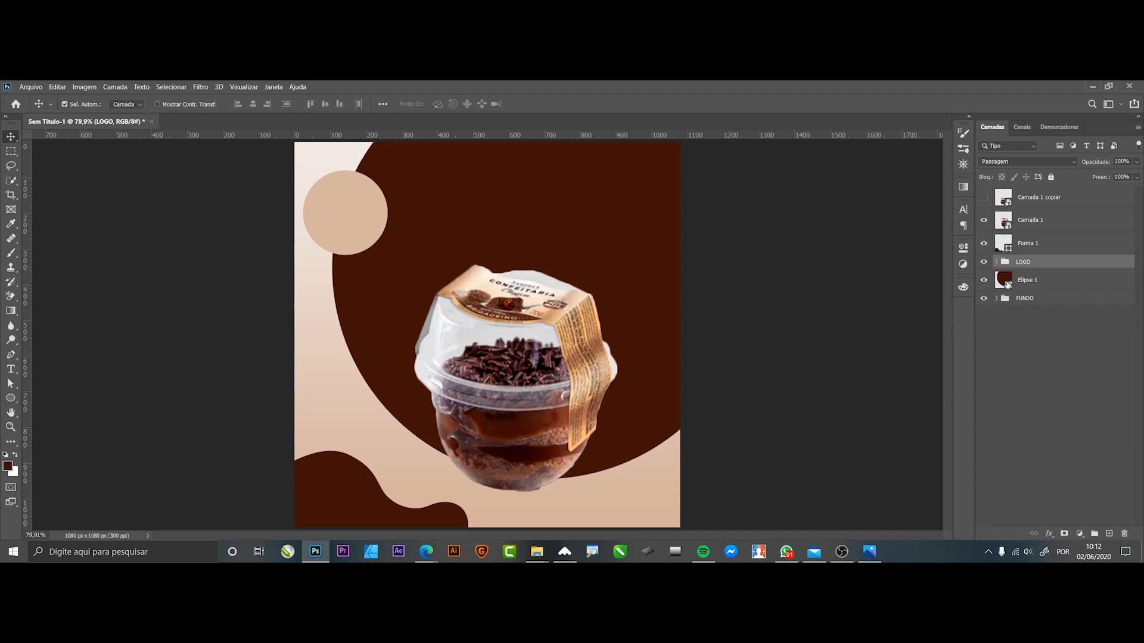
Put the large brown ellipse in its own group named TEMA.
left_click(1005, 284)
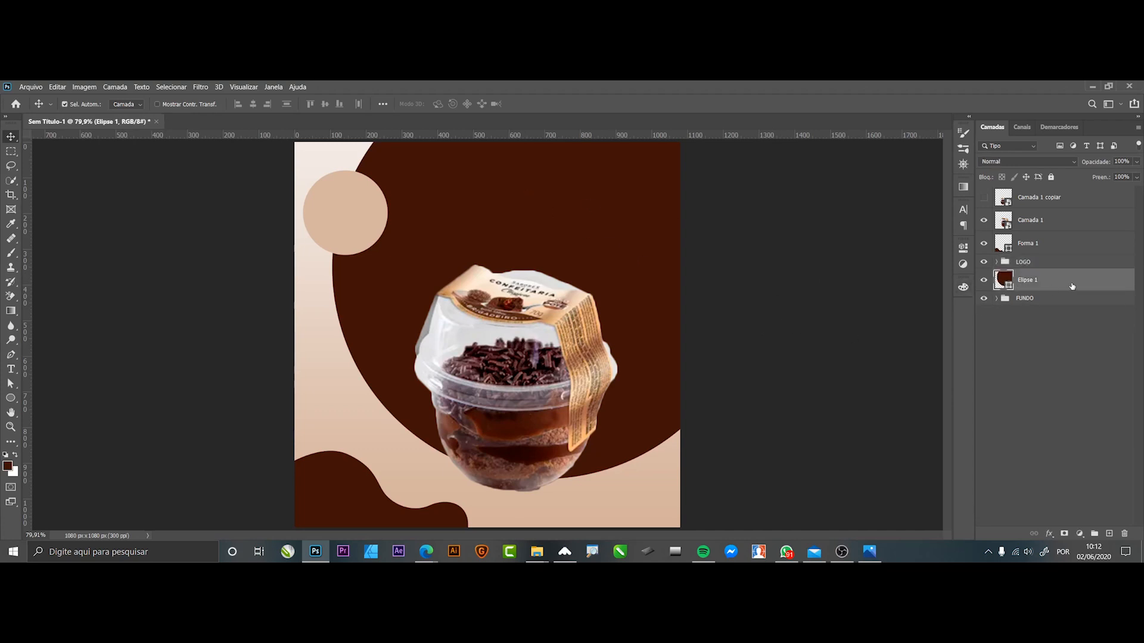
key("ctrl+g")
double_click(1025, 276)
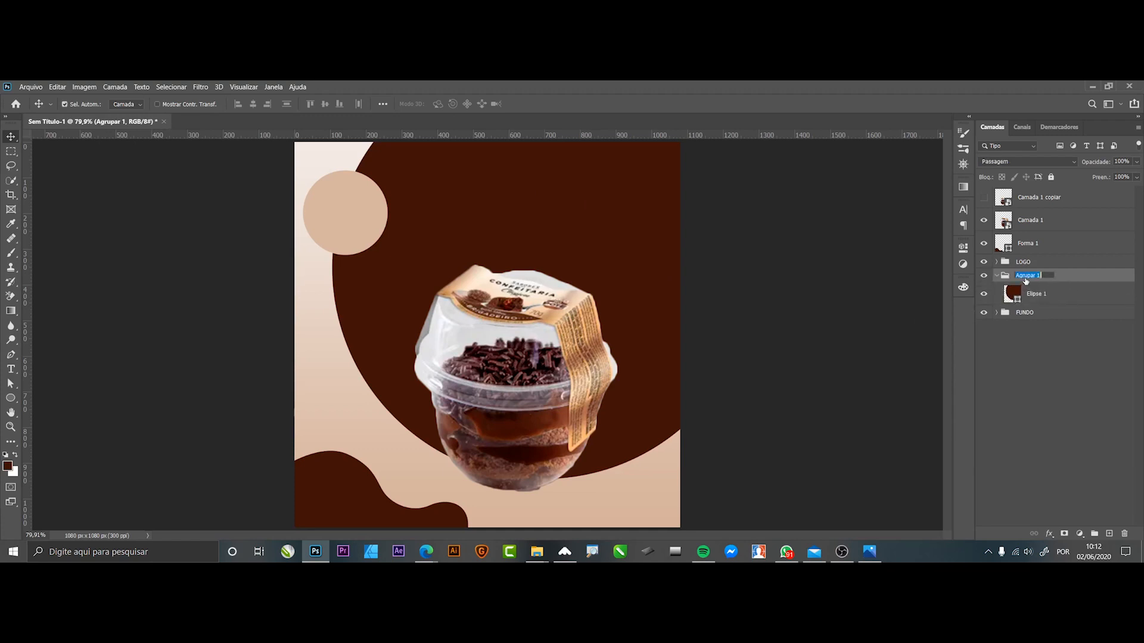
type("TEMA")
key("Return")
Put the wavy brown shape from the canvas's lower-left corner in a group named INFO and collapse the group.
left_click(985, 245)
left_click(985, 244)
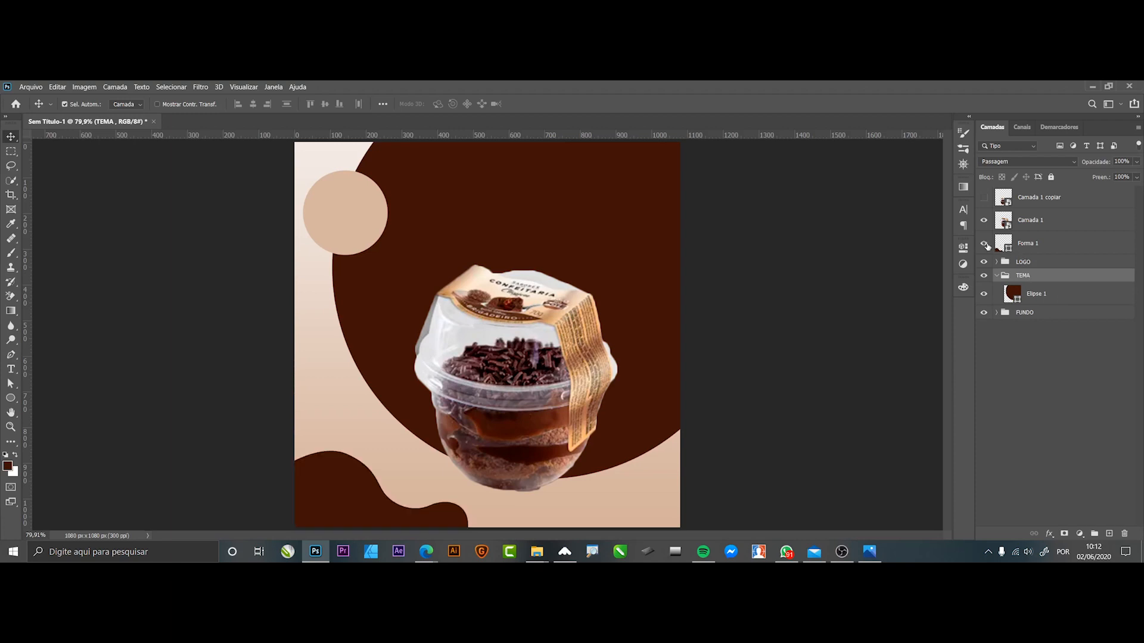
left_click(1035, 245)
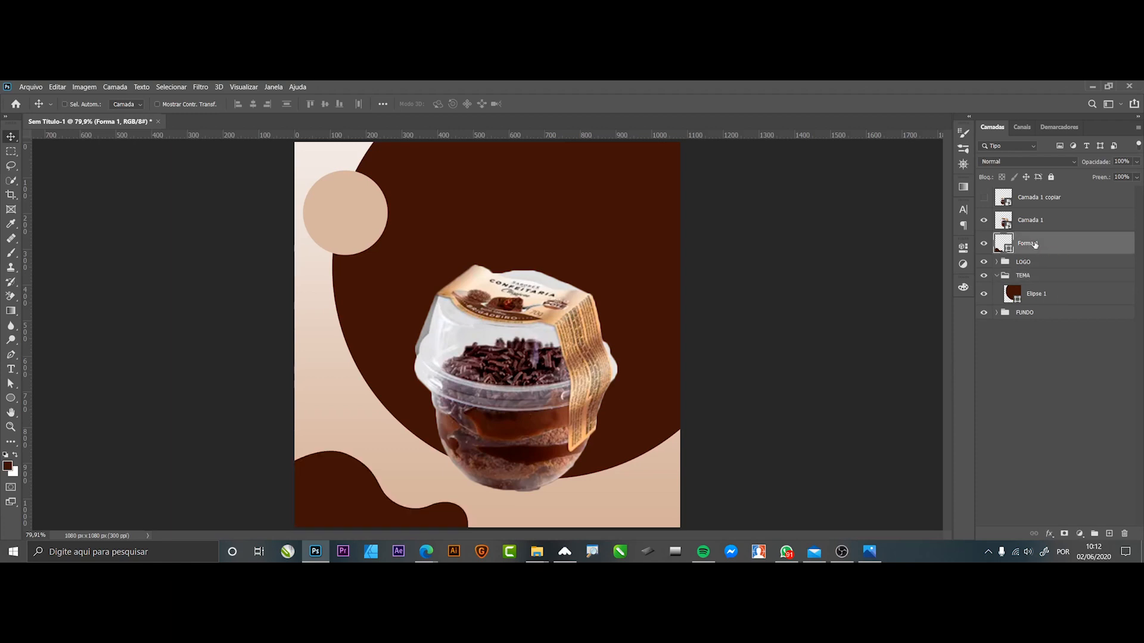
key("ctrl+g")
double_click(1028, 239)
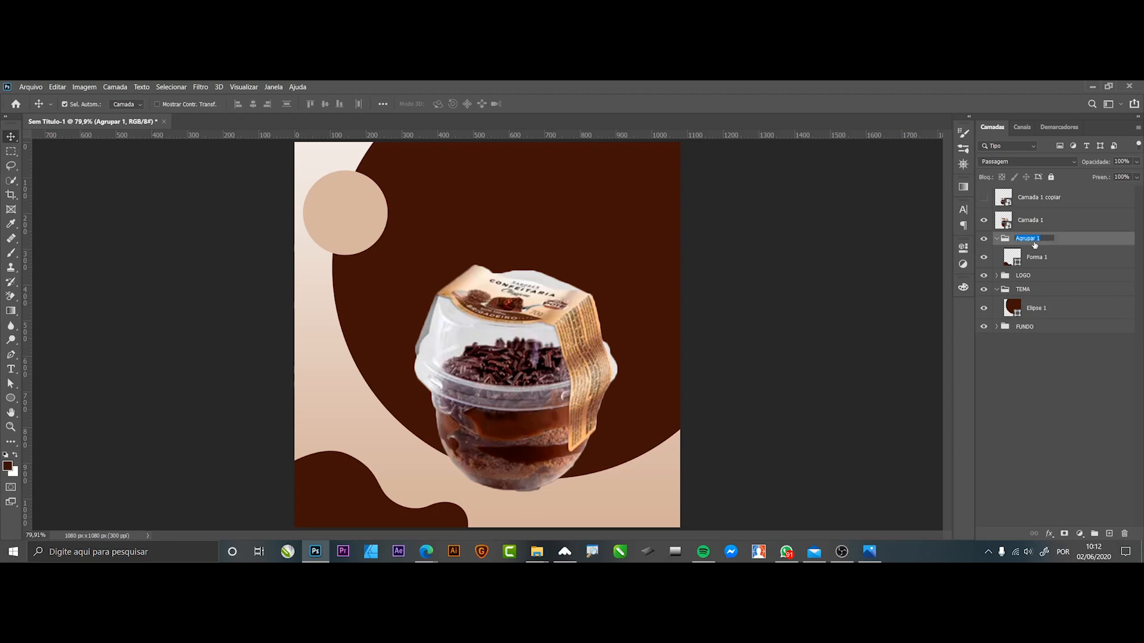
type("INFO")
key("Return")
left_click(997, 240)
Group both pot layers under the name PRODUTO and collapse the TEMA group.
left_click(1024, 225)
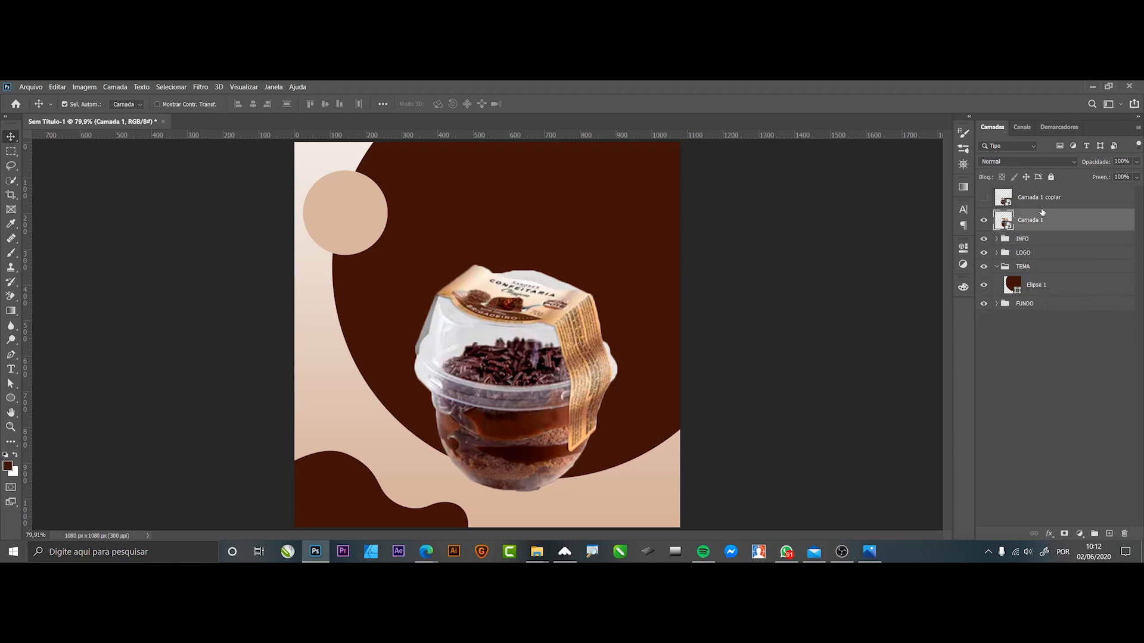
left_click(1043, 198, "shift")
key("ctrl+g")
double_click(1030, 192)
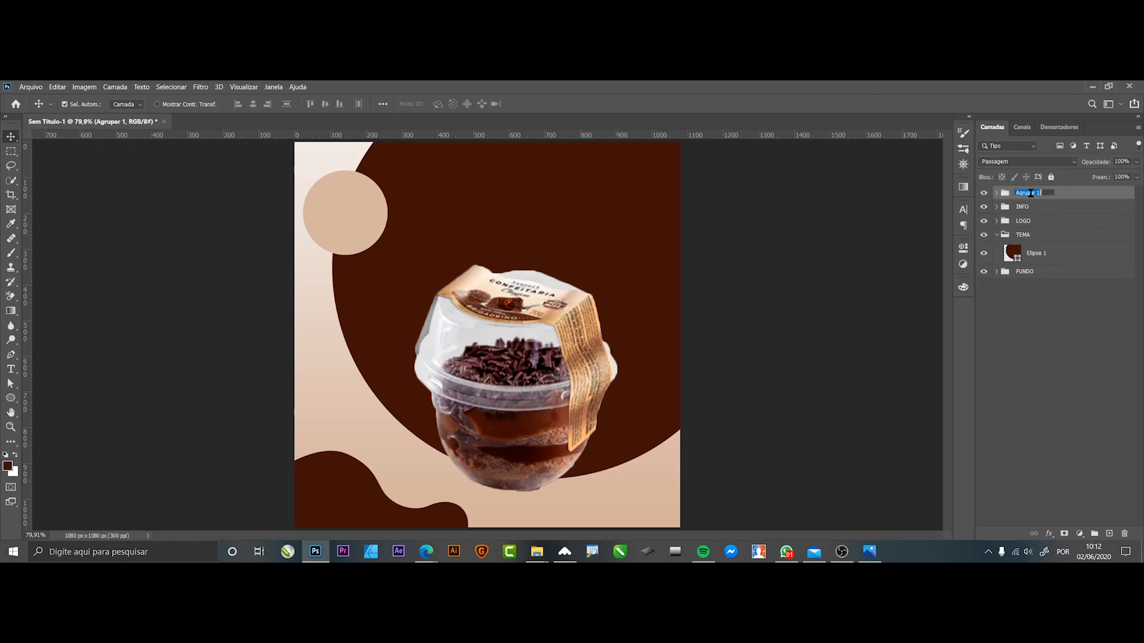
type("PRODUTO")
key("Return")
left_click(996, 235)
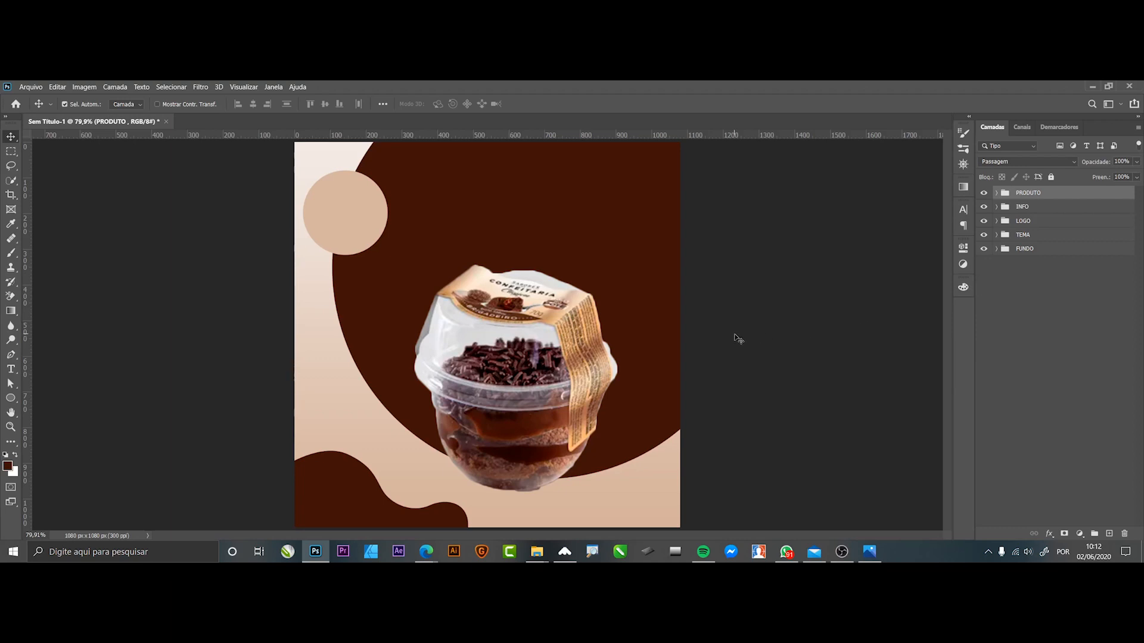
Add the text BRIGADEIRO on the large brown ellipse, above the pot.
left_click(815, 254)
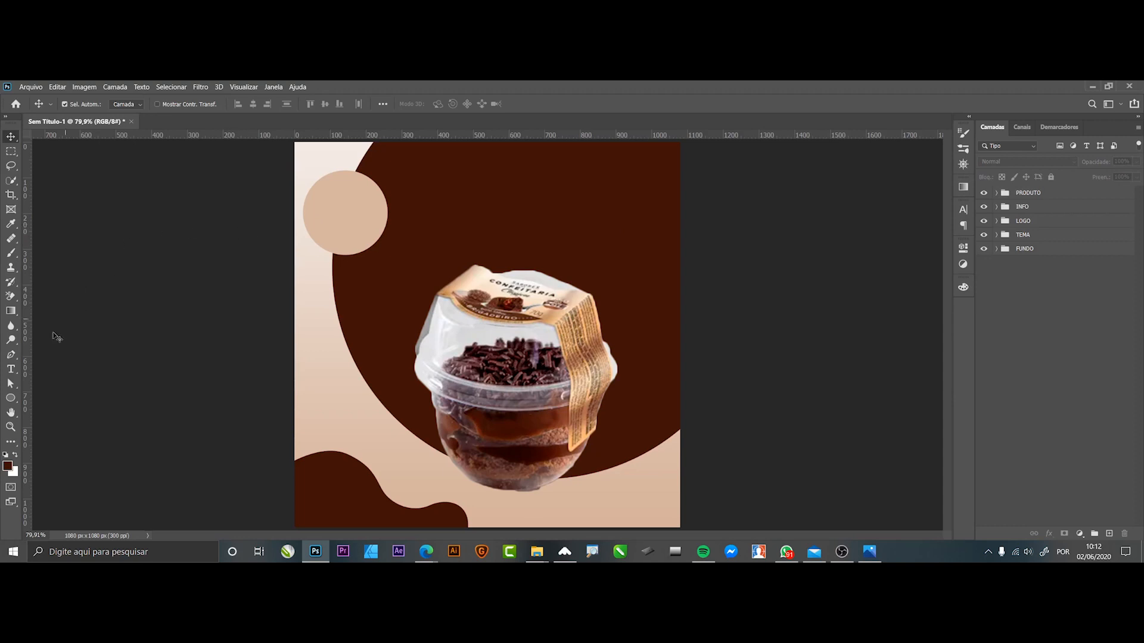
left_click(12, 370)
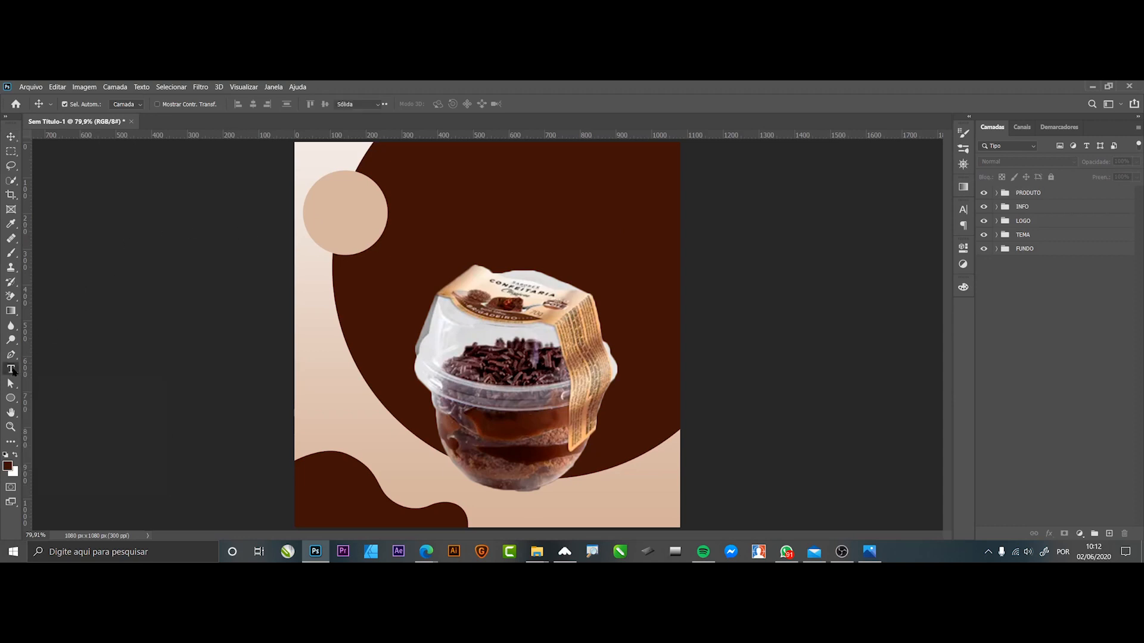
left_click(485, 207)
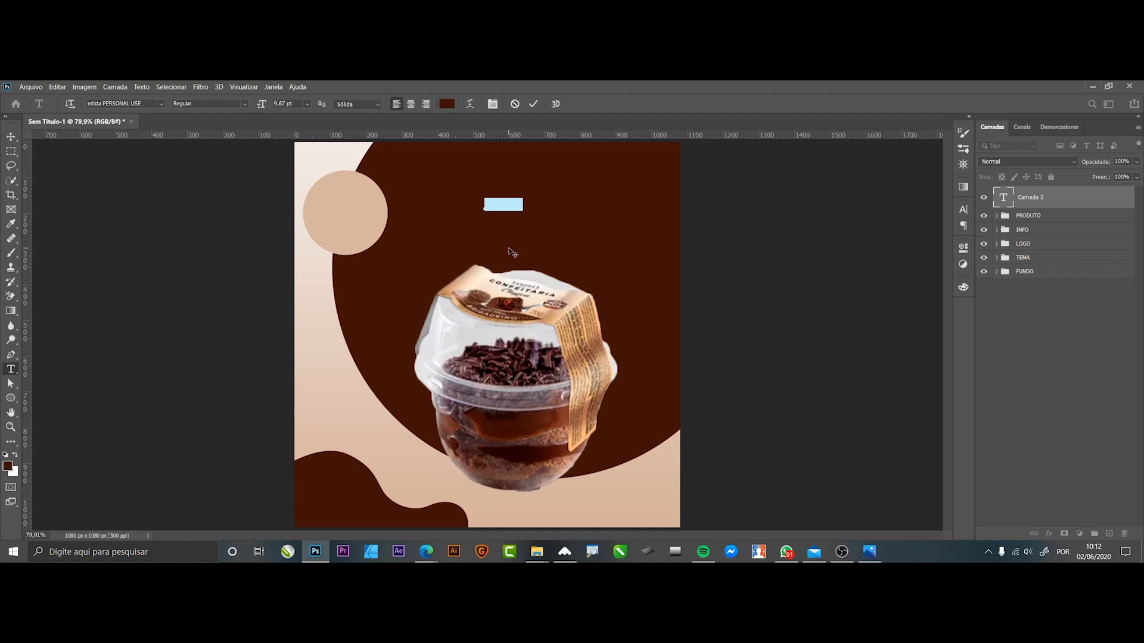
key("Delete")
type("Delícia")
left_click(11, 136)
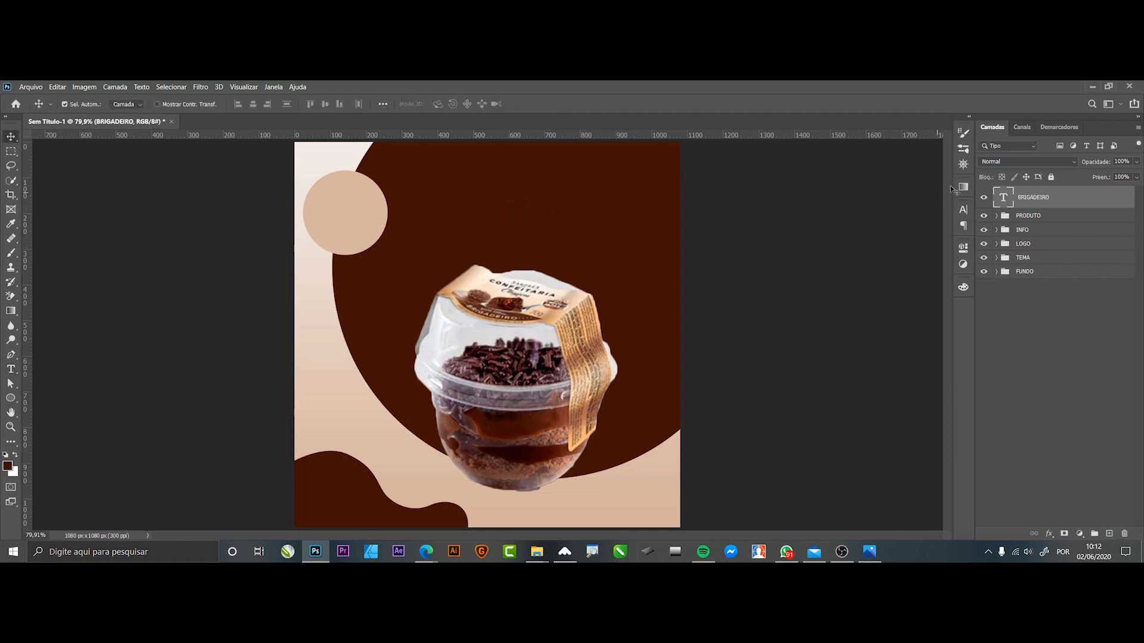
Set the BRIGADEIRO text colour to cream f5eee1, sampled from the pot's label.
left_click(963, 210)
left_click(934, 273)
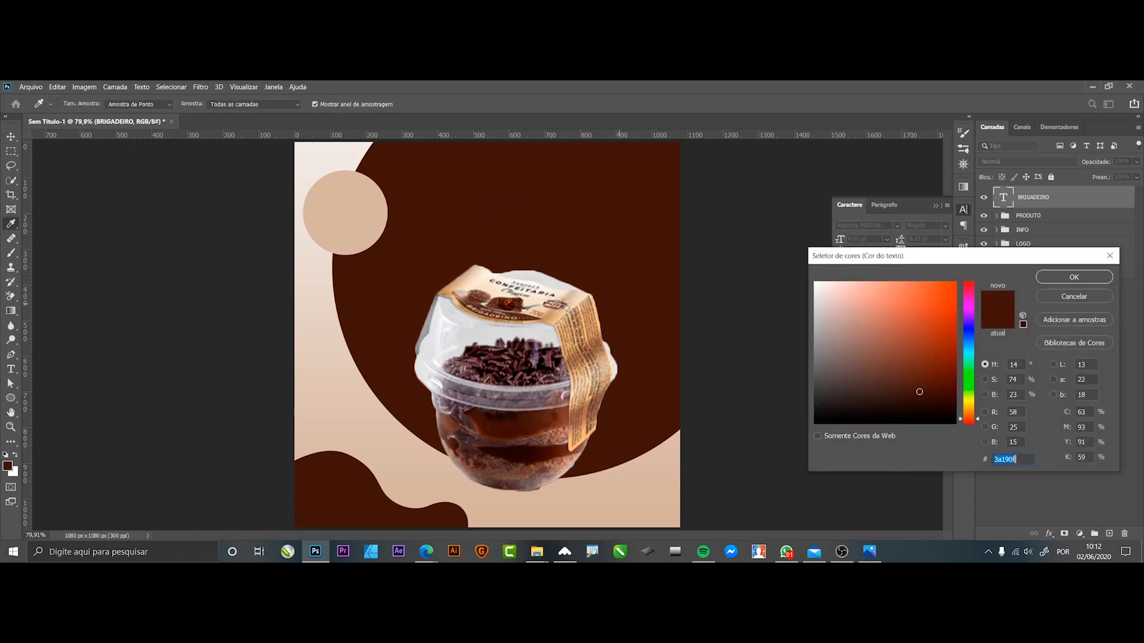
left_click(492, 276)
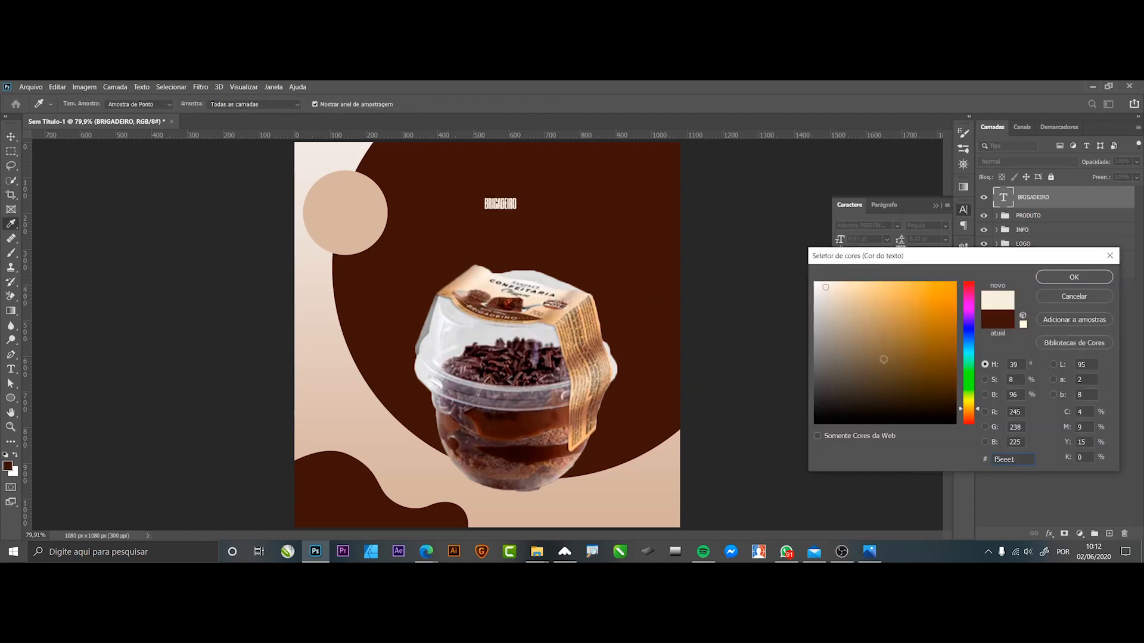
left_click(1053, 276)
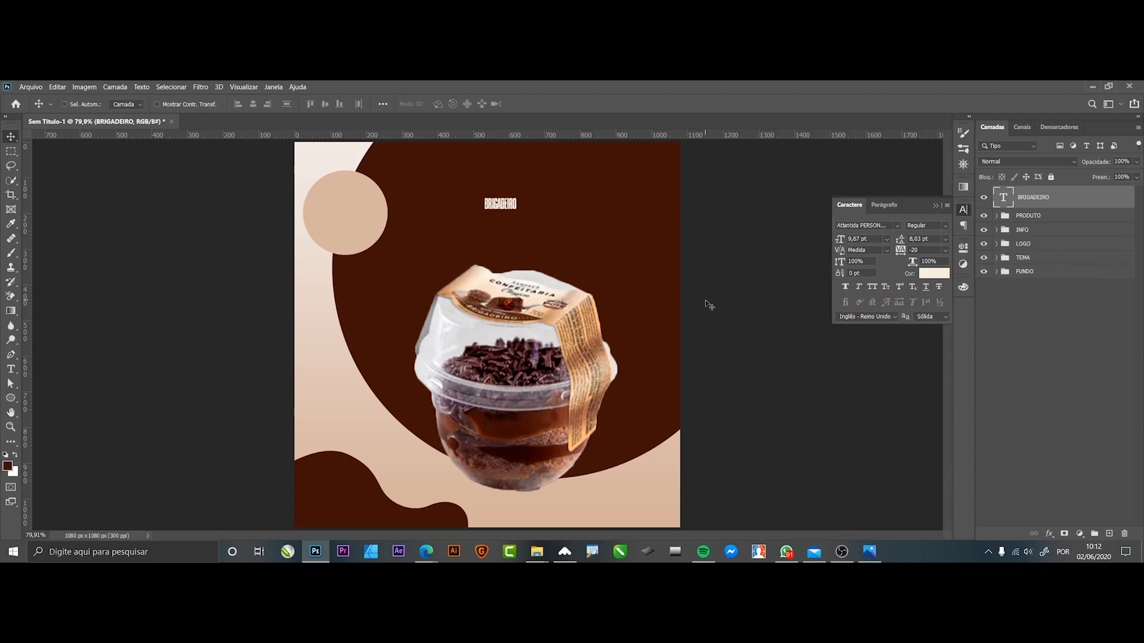
Enlarge the BRIGADEIRO text to about 53.55 pt and position it above the pot, level with the beige circle.
key("ctrl+t")
left_click_drag(517, 209, 667, 276)
left_click_drag(622, 242, 542, 221)
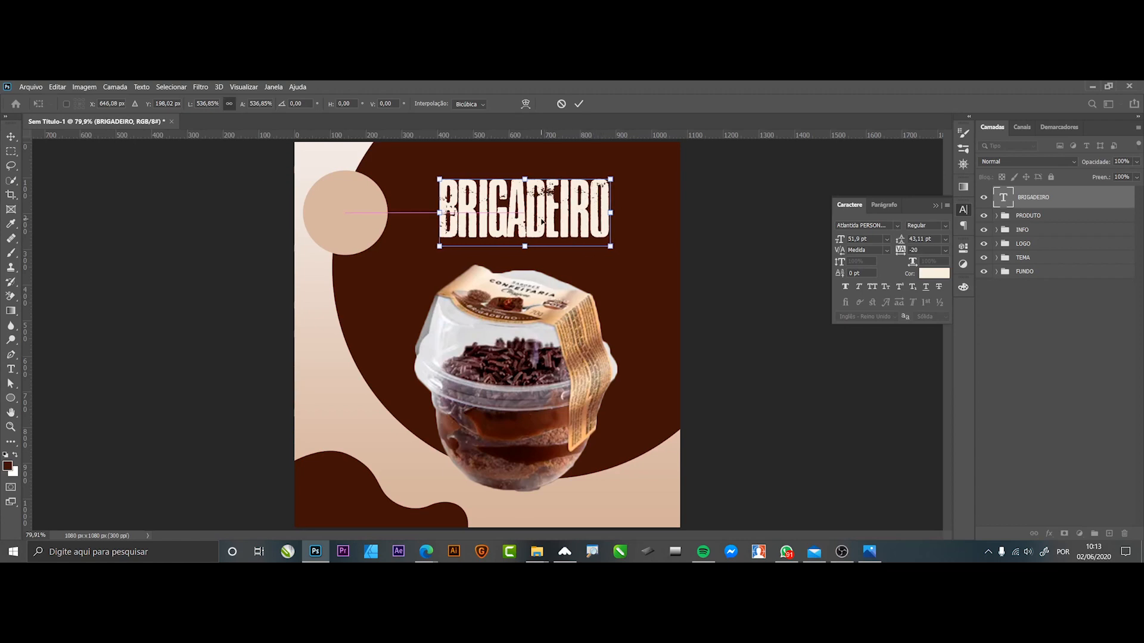
left_click_drag(611, 248, 616, 251)
left_click_drag(541, 228, 536, 228)
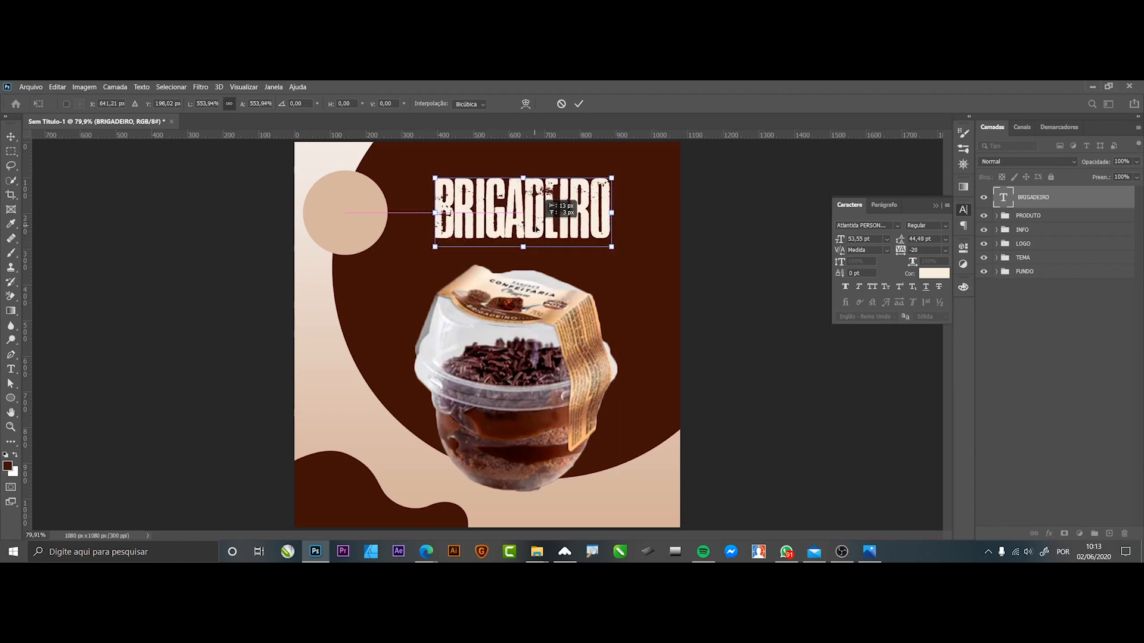
key("Return")
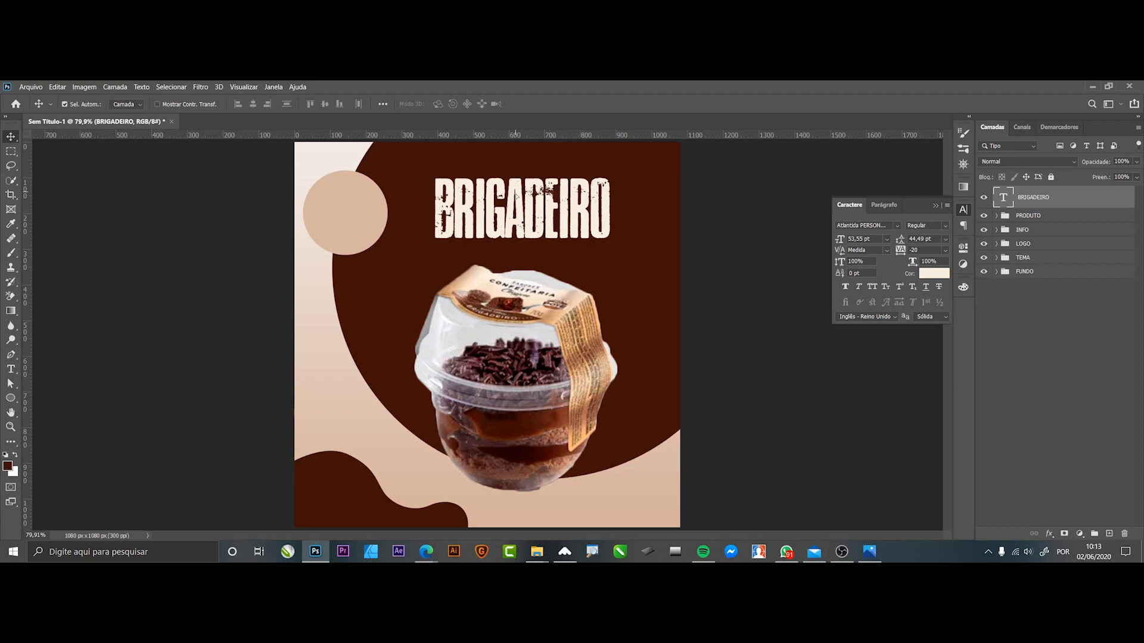
Stack three evenly spaced copies of the BRIGADEIRO text below the original and select all four text layers.
left_click_drag(516, 194, 517, 406)
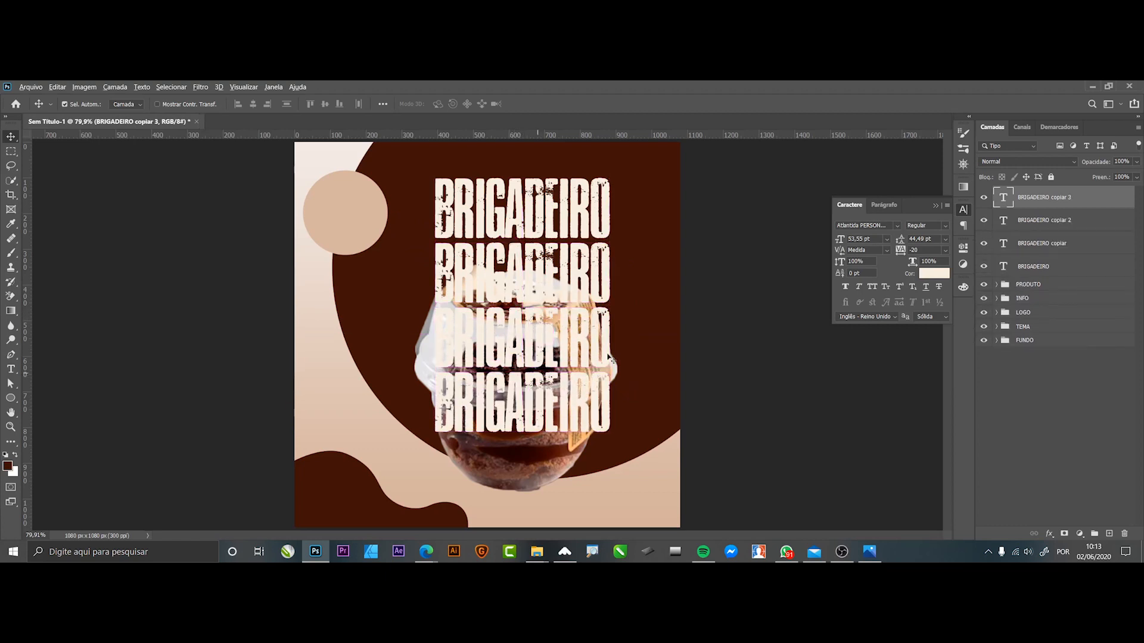
left_click(1032, 269, "shift")
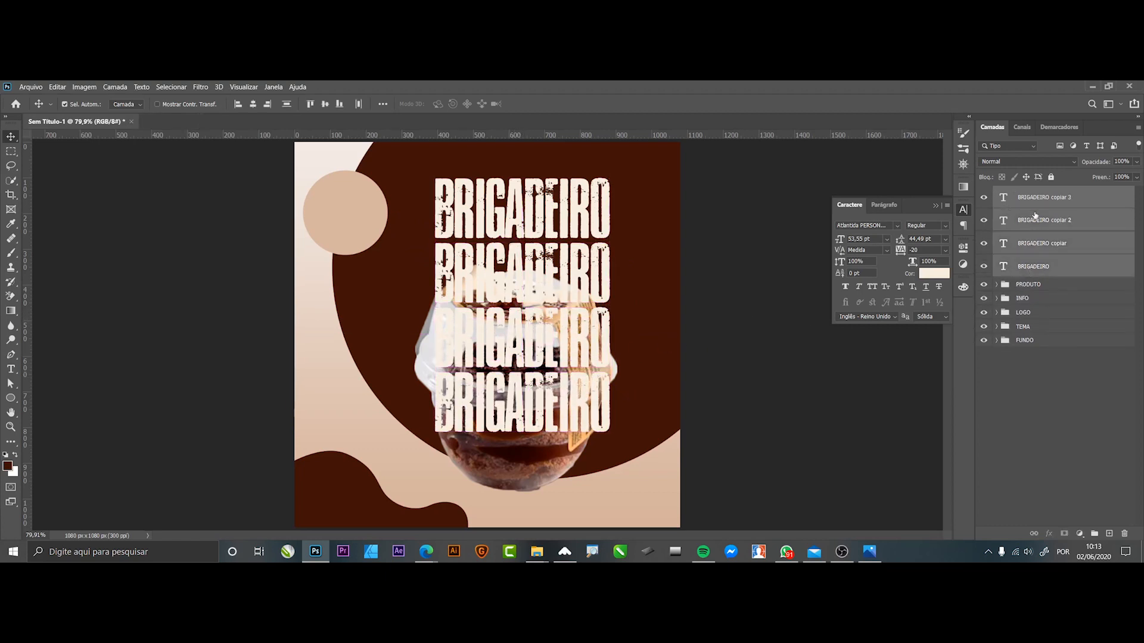
key("ctrl+g")
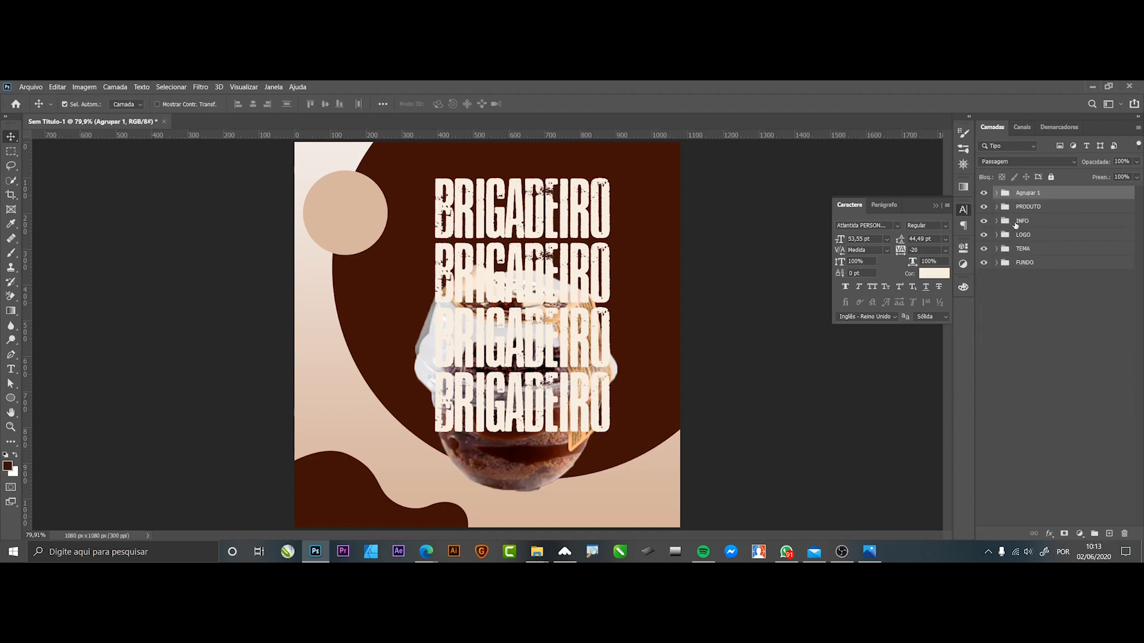
double_click(1025, 198)
key("Escape")
key("ctrl+z")
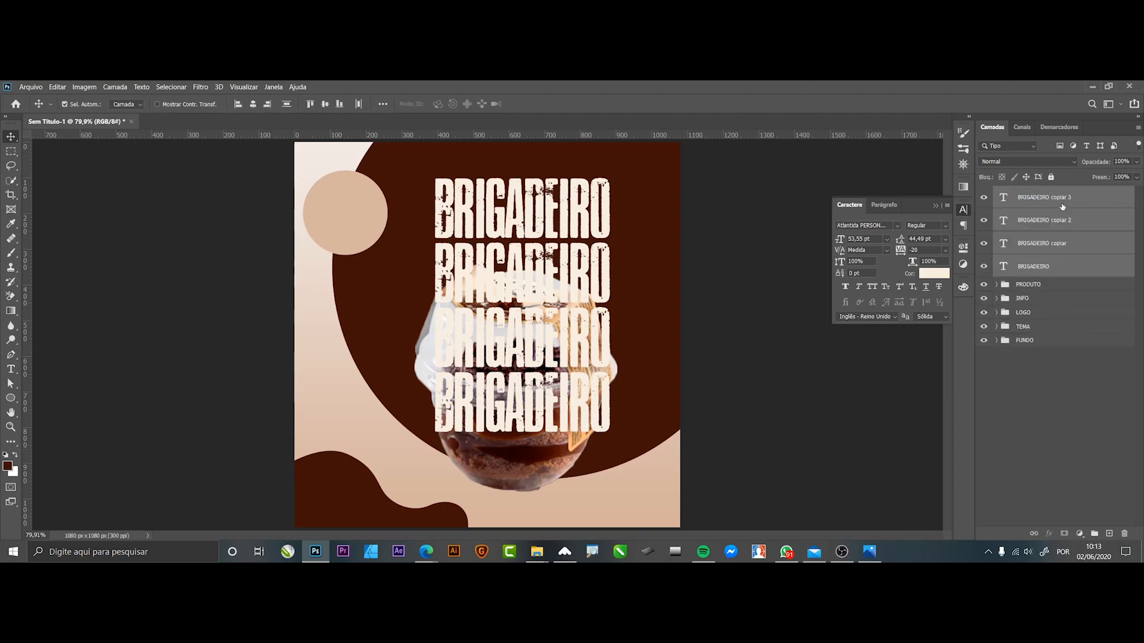
Move the four BRIGADEIRO text layers into the TEMA group above the ellipse and collapse the group.
left_click(996, 326)
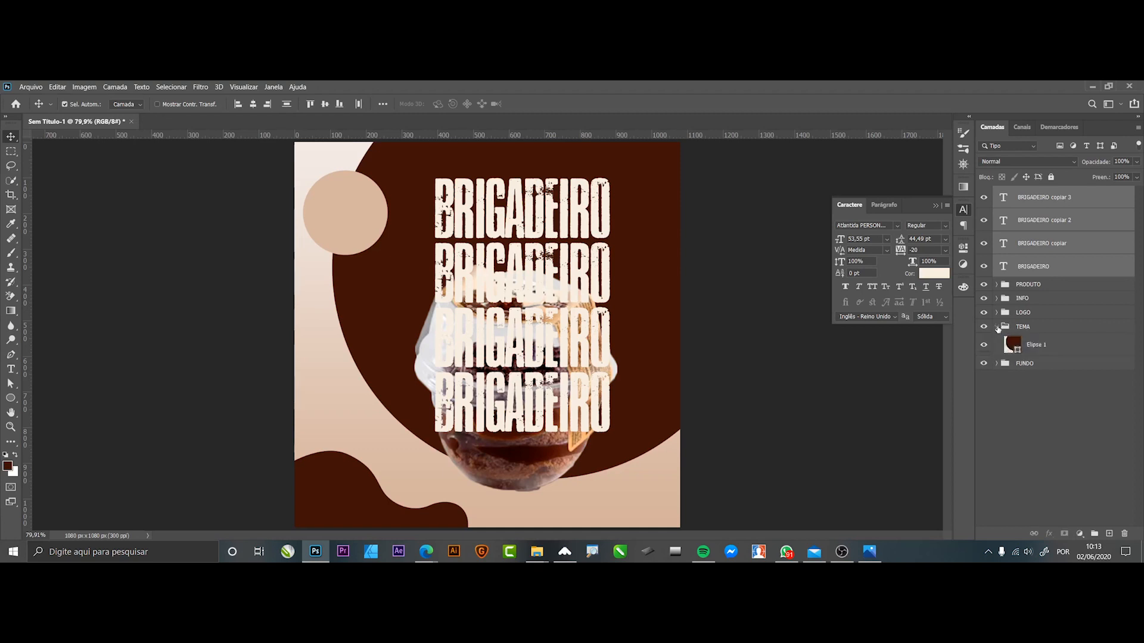
left_click_drag(1024, 201, 1032, 335)
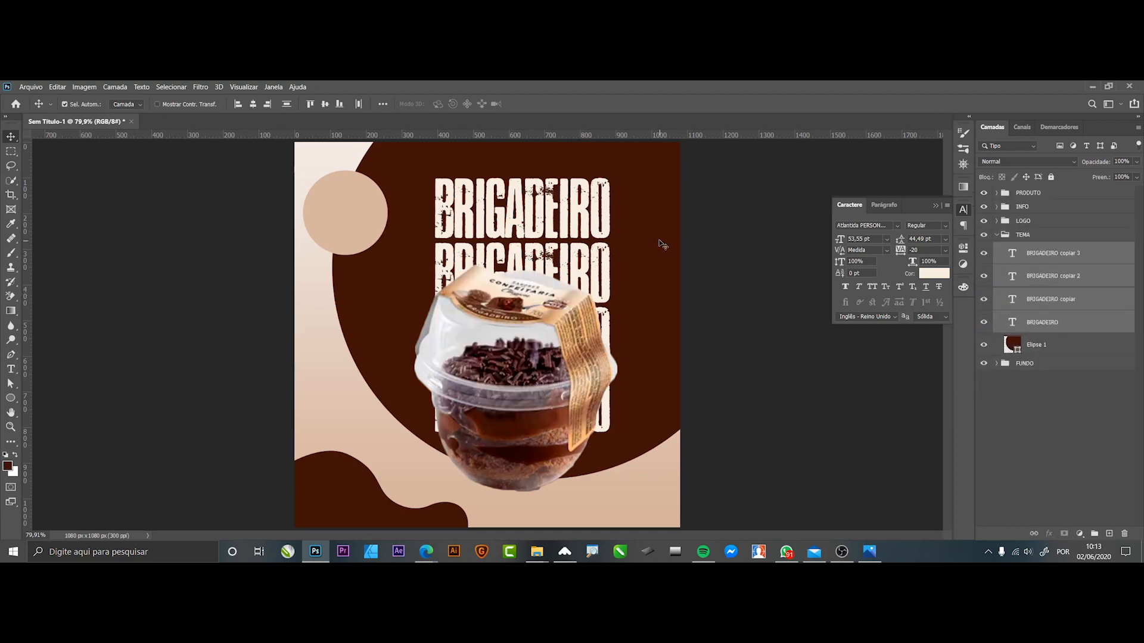
left_click(741, 274)
left_click(997, 236)
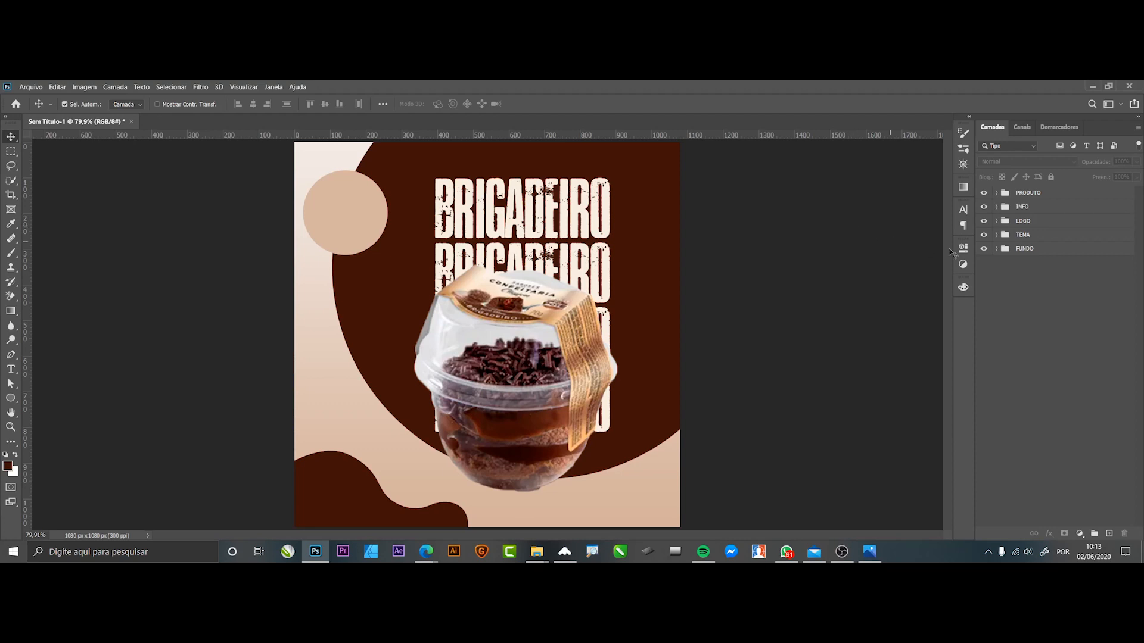
Colour-label the layer groups: FUNDO red (Vermelho), TEMA orange (Laranja) and PRODUTO green (Verde).
right_click(984, 249)
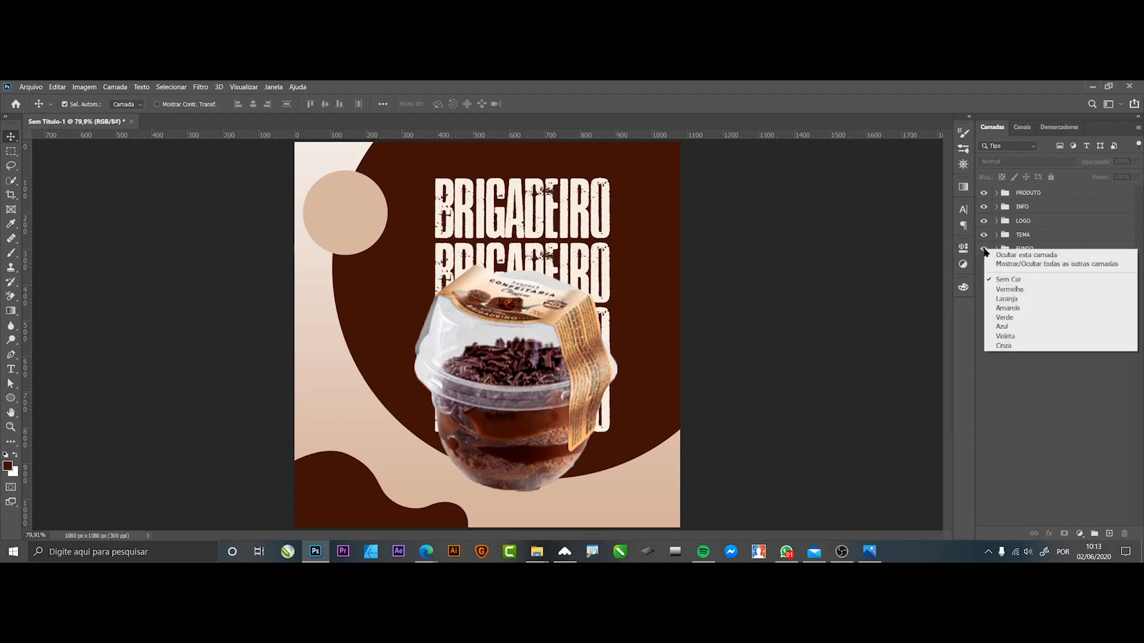
left_click(1009, 289)
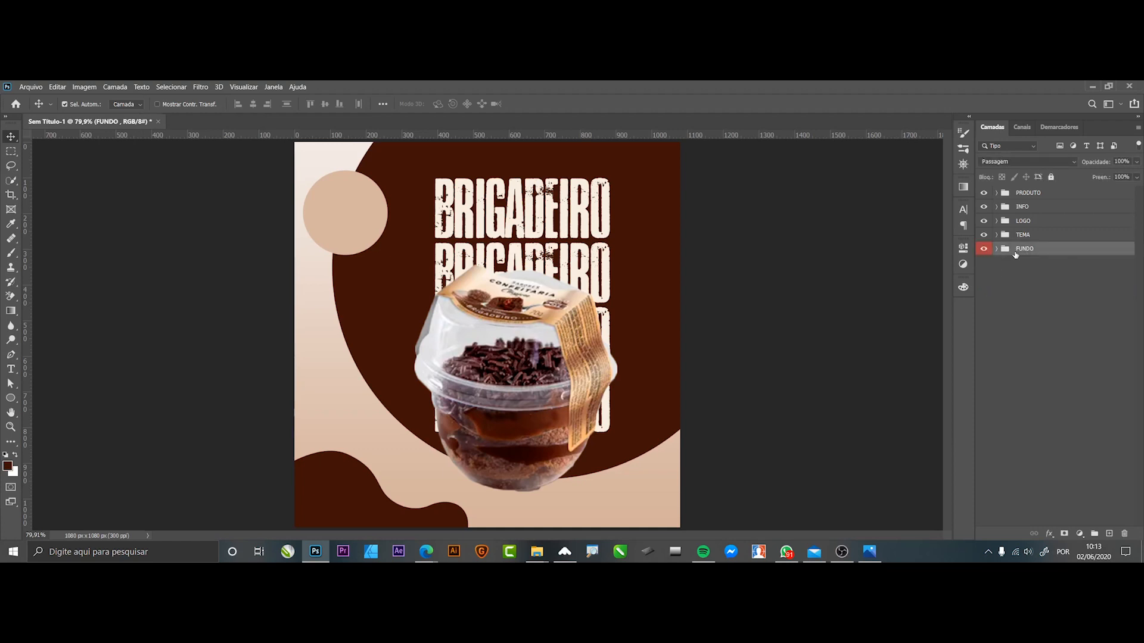
right_click(986, 237)
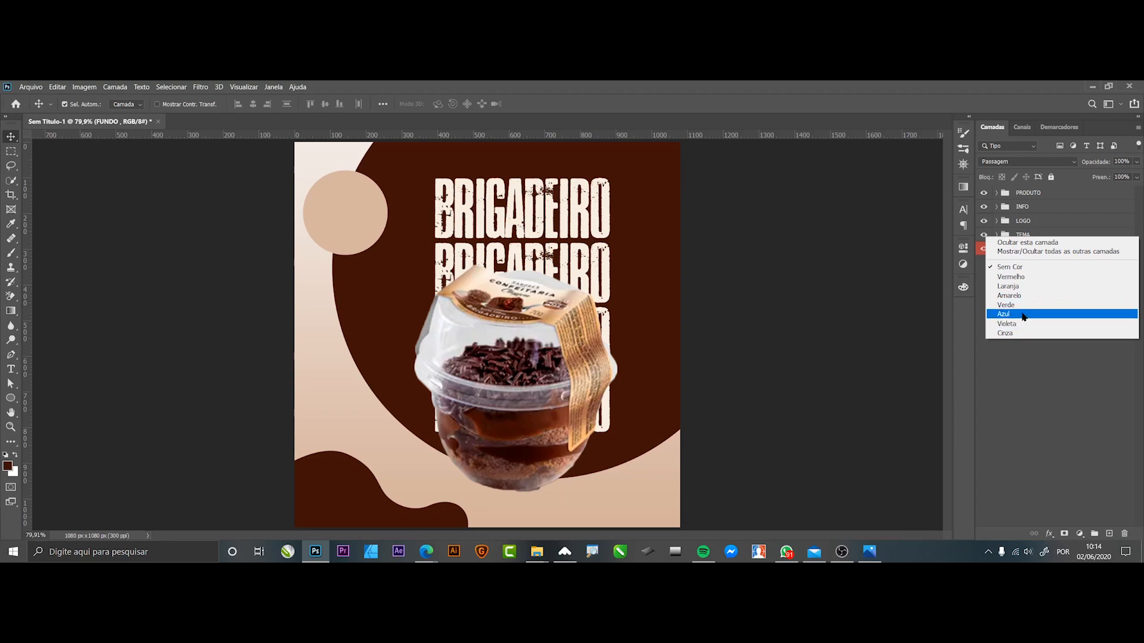
left_click(1023, 287)
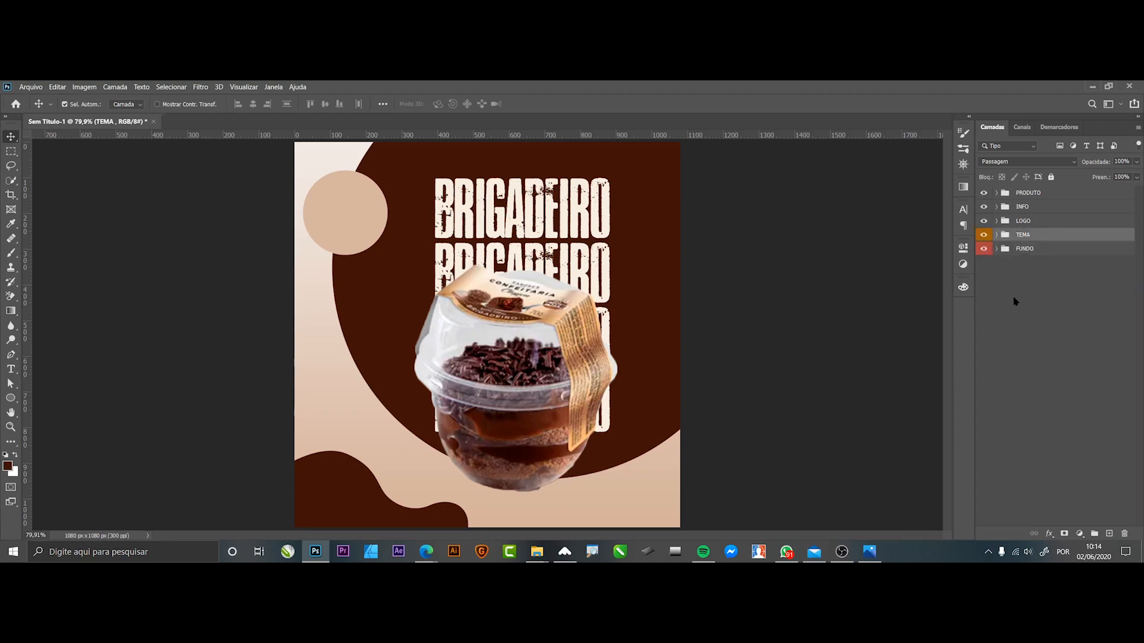
right_click(986, 194)
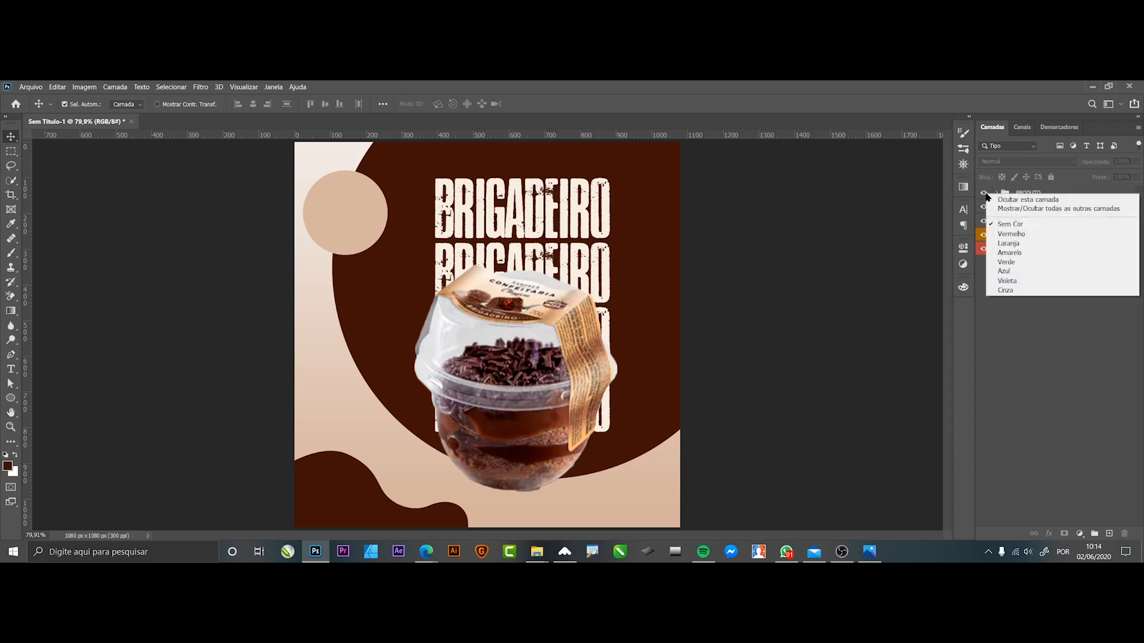
left_click(1014, 262)
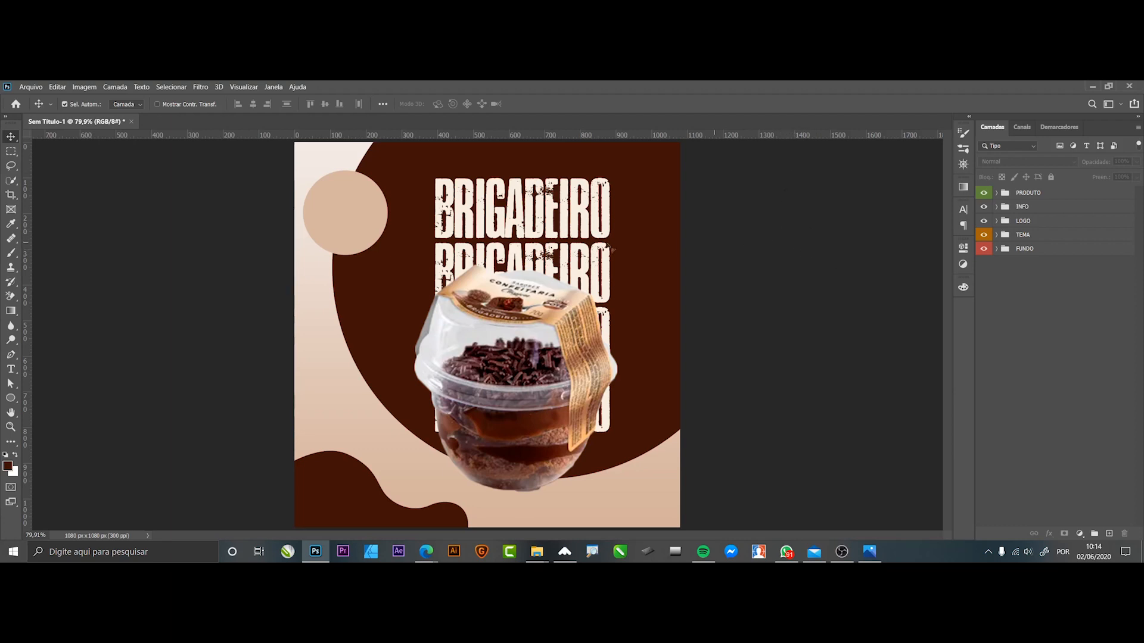
Place the DOCEAMOR logo file from the desktop into the LOGO group, above the beige circle's layer.
left_click(996, 221)
left_click(1049, 239)
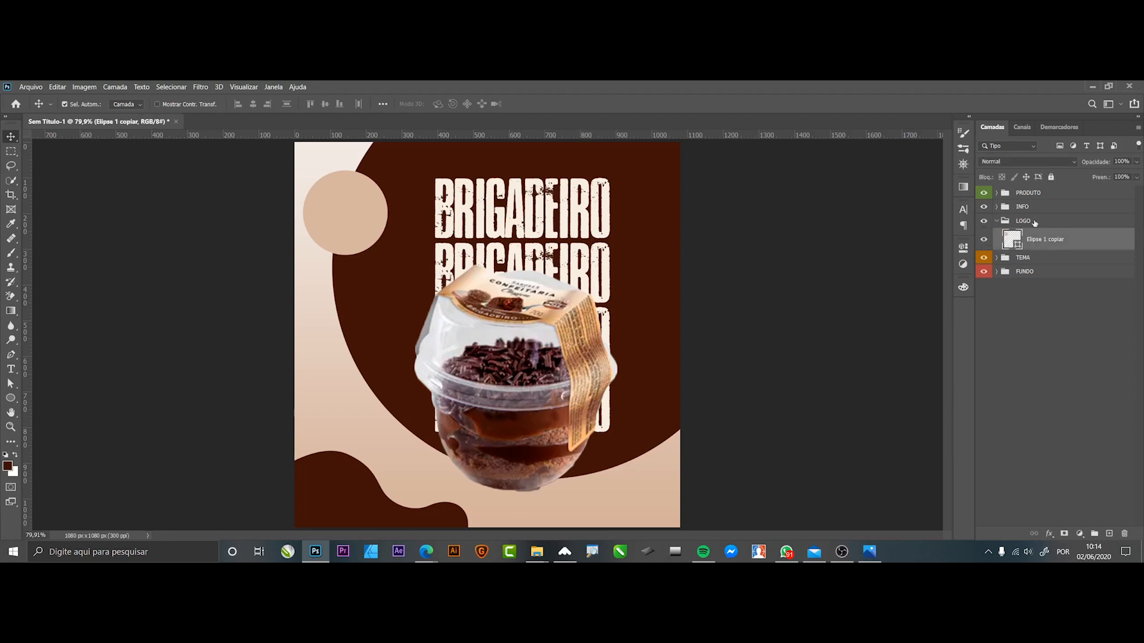
left_click(1093, 88)
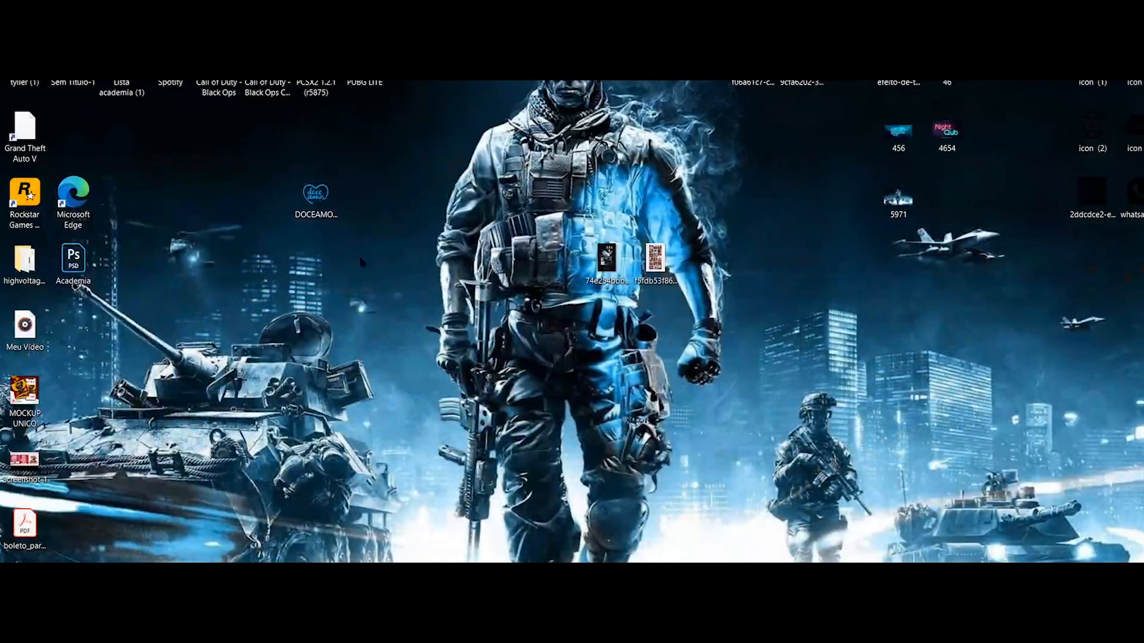
left_click_drag(316, 197, 514, 381)
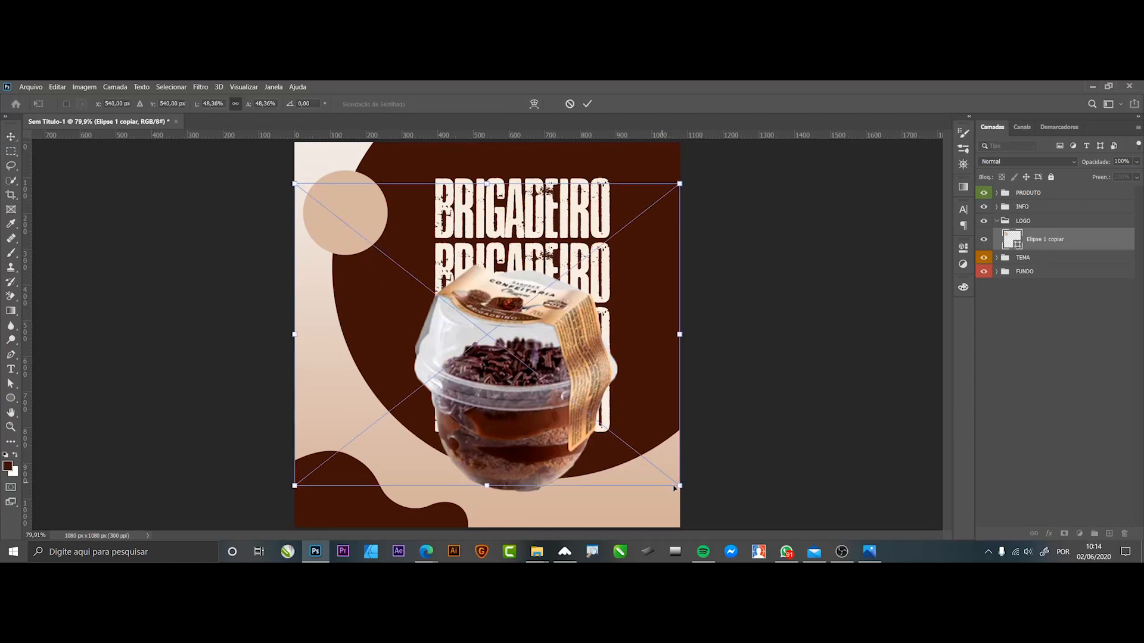
Scale the placed doce amor logo to about 8.2% and centre it on the beige circle.
left_click_drag(680, 486, 501, 345)
left_click_drag(346, 260, 340, 257)
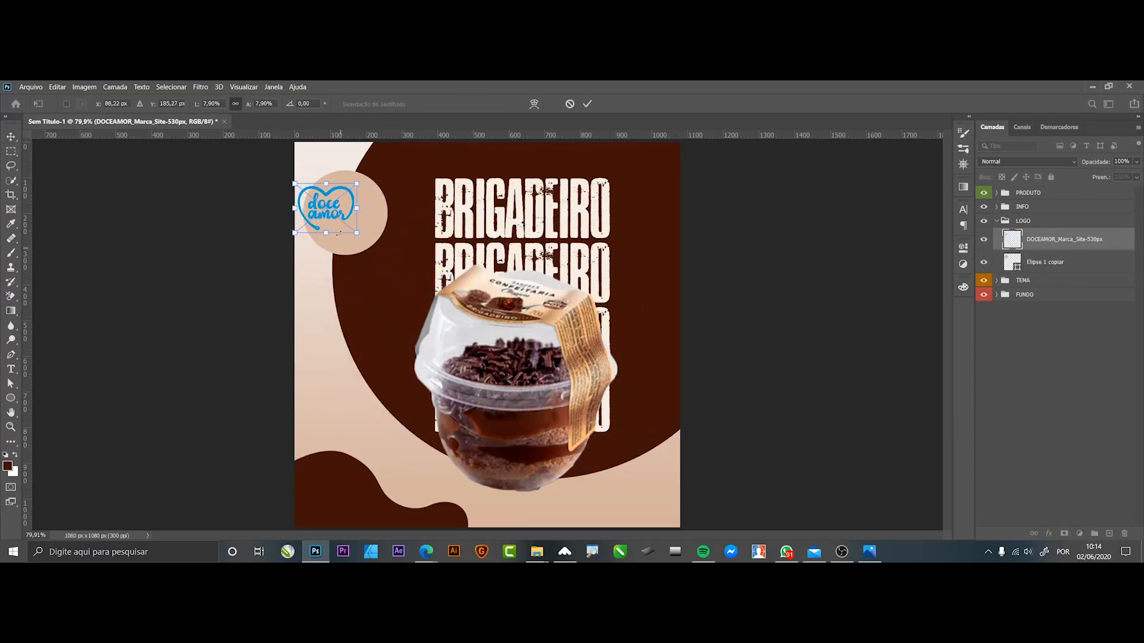
left_click_drag(333, 214, 357, 227)
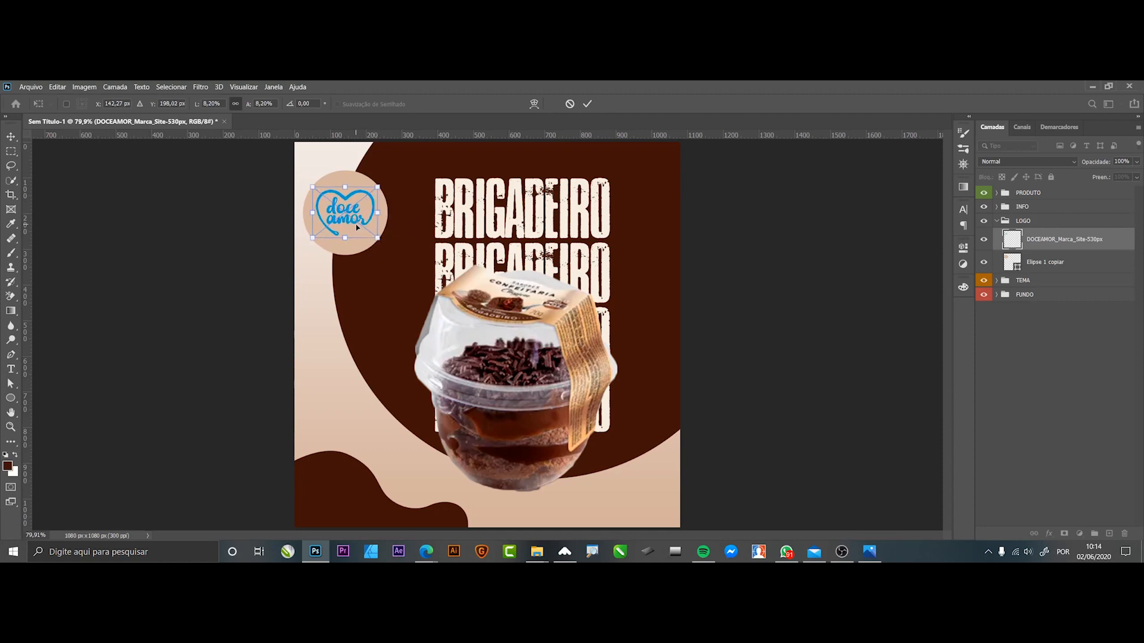
key("Return")
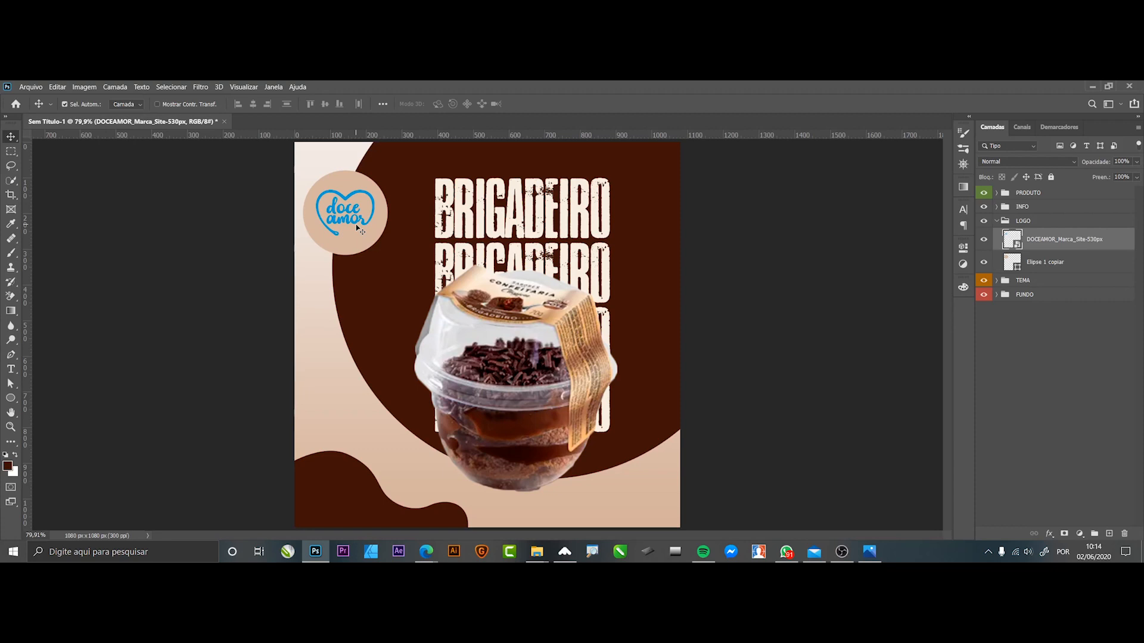
Apply a dark brown Color Overlay at 100% opacity to the doce amor logo and collapse the LOGO group.
double_click(1120, 239)
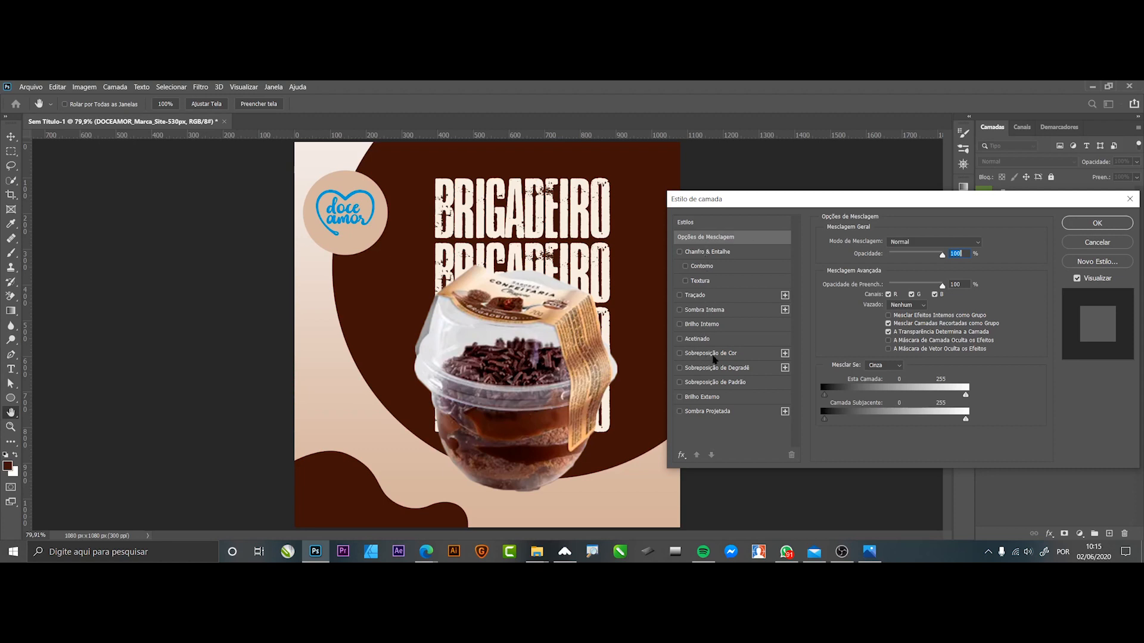
left_click(717, 356)
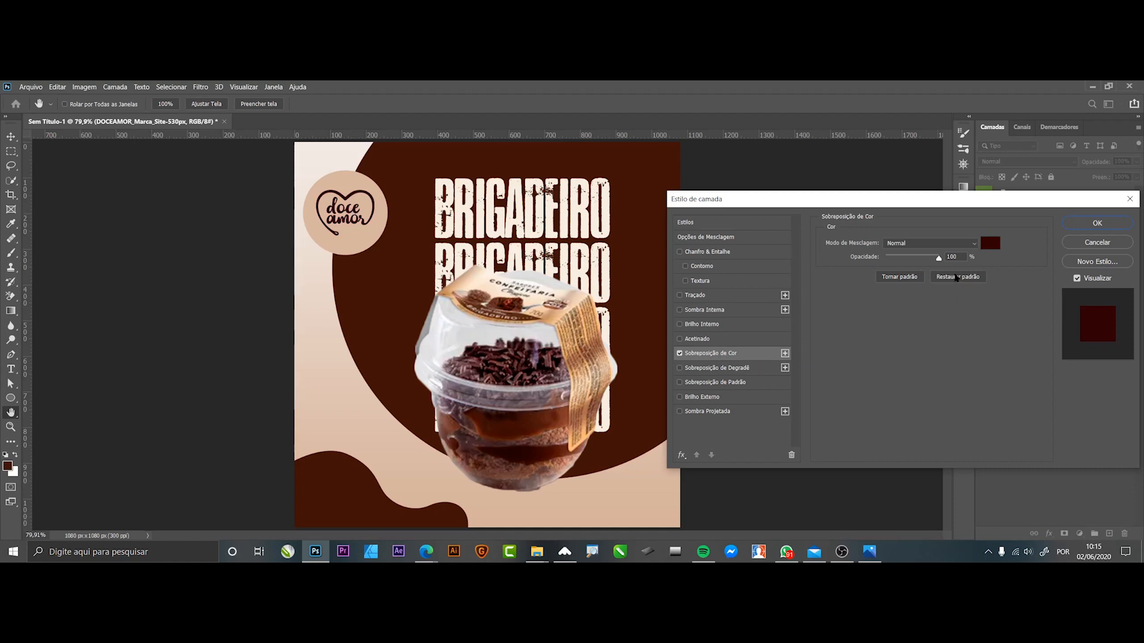
left_click(1094, 224)
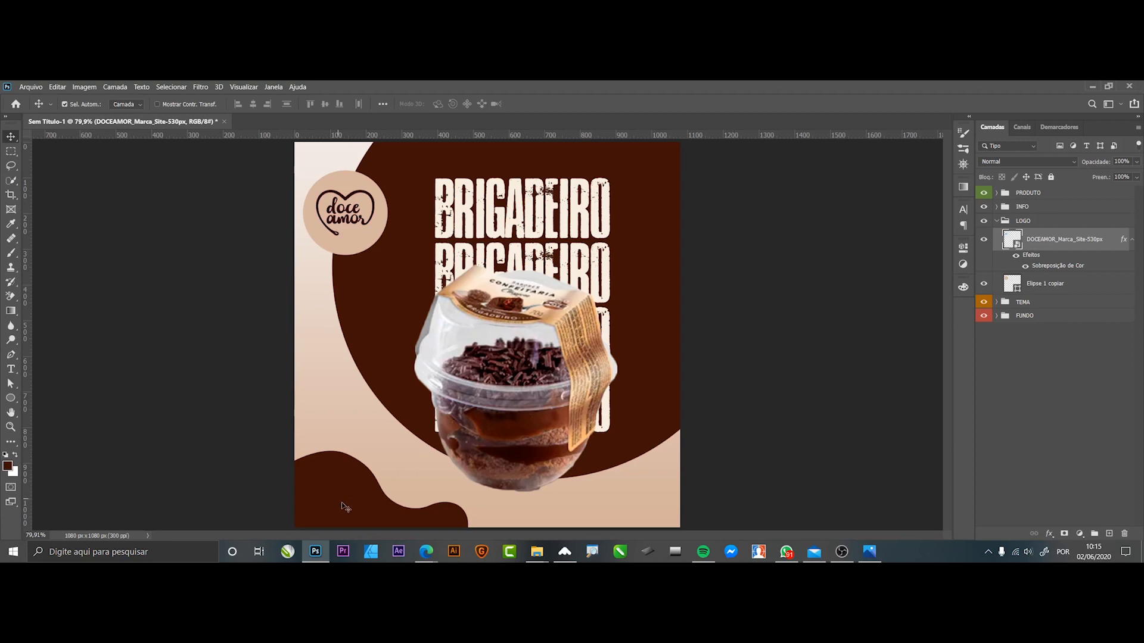
left_click(997, 221)
left_click(997, 208)
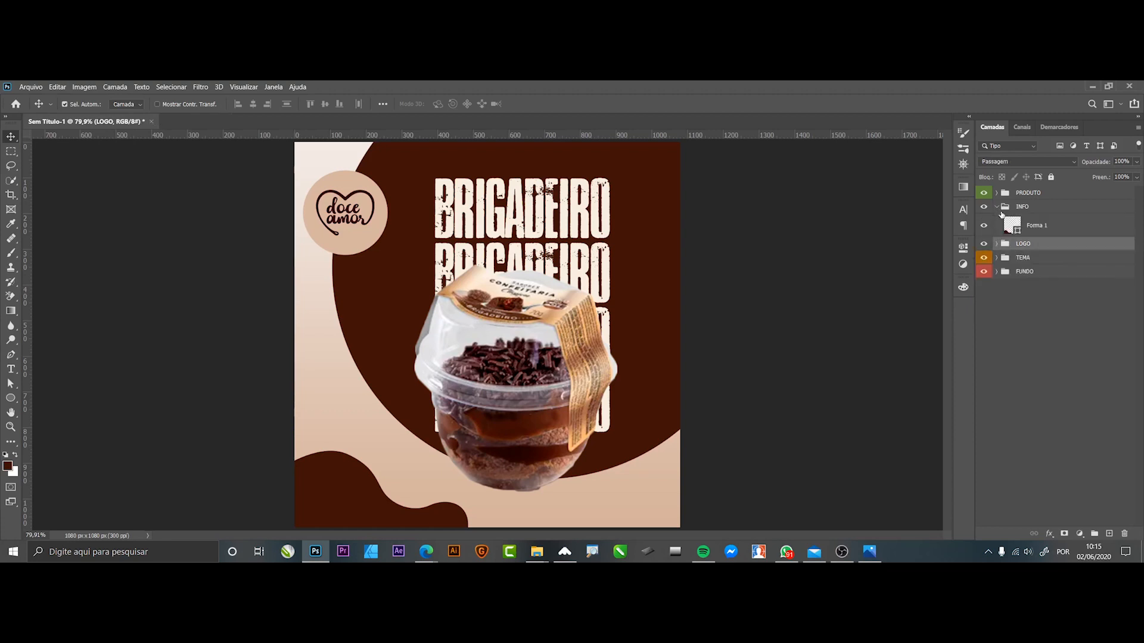
left_click(1046, 229)
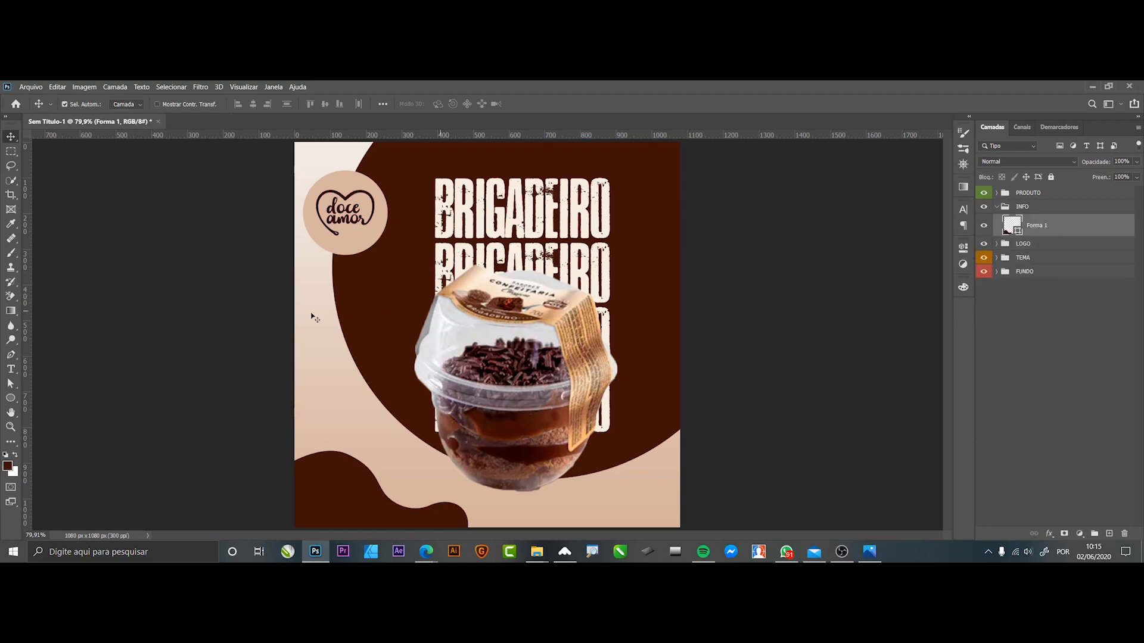
left_click(11, 368)
left_click(346, 440)
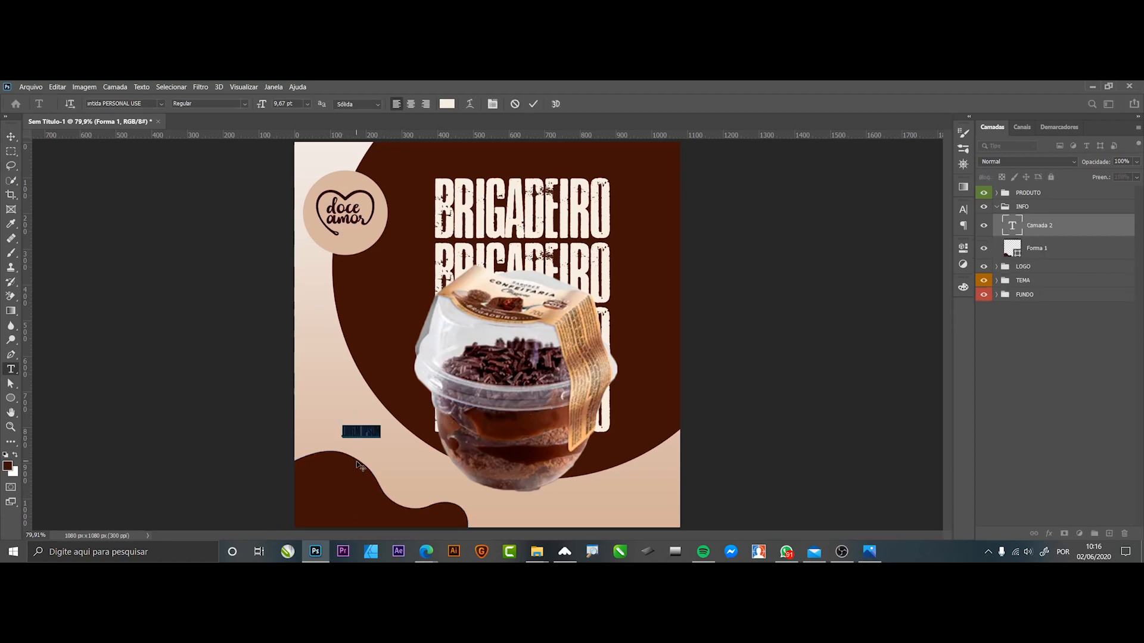
type("@corelsnake")
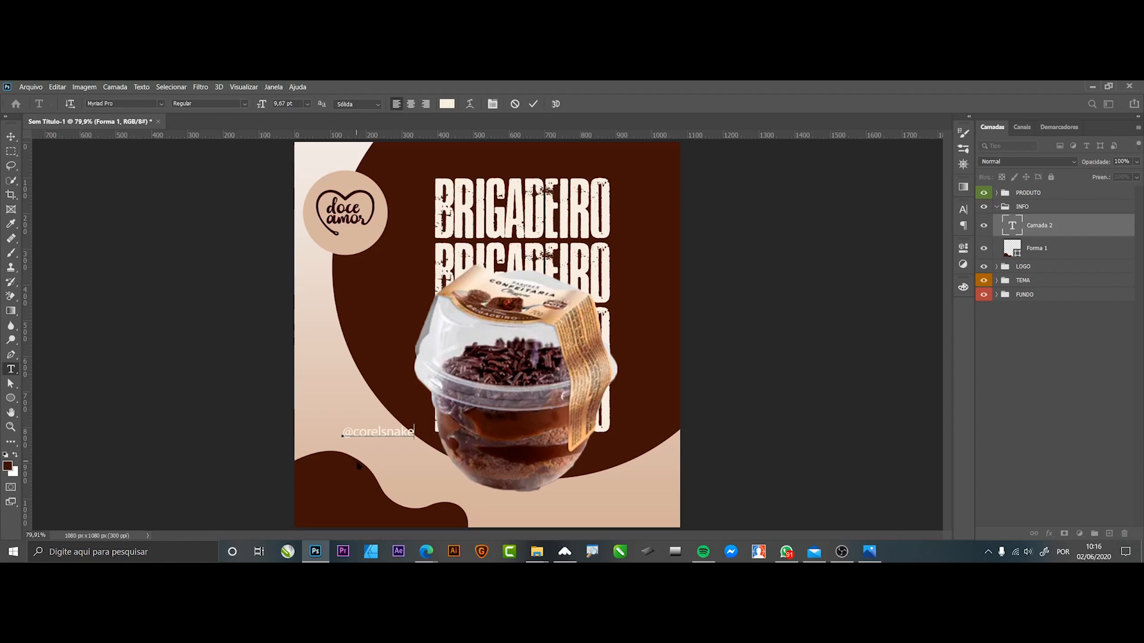
type("_oficial")
left_click(10, 137)
left_click_drag(397, 443, 358, 528)
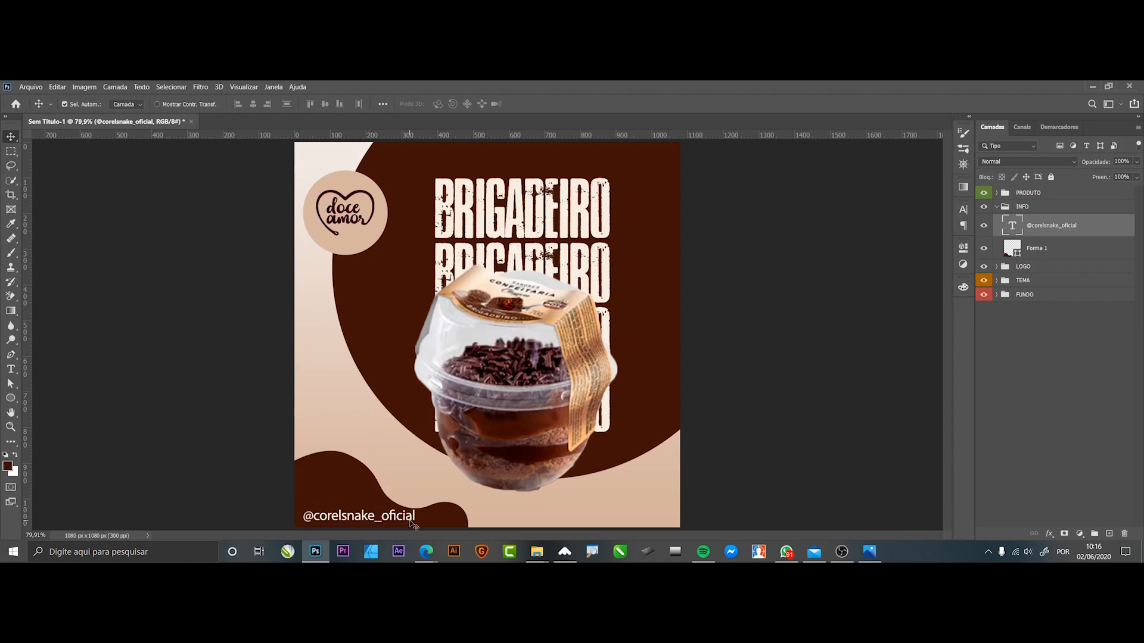
key("ctrl+t")
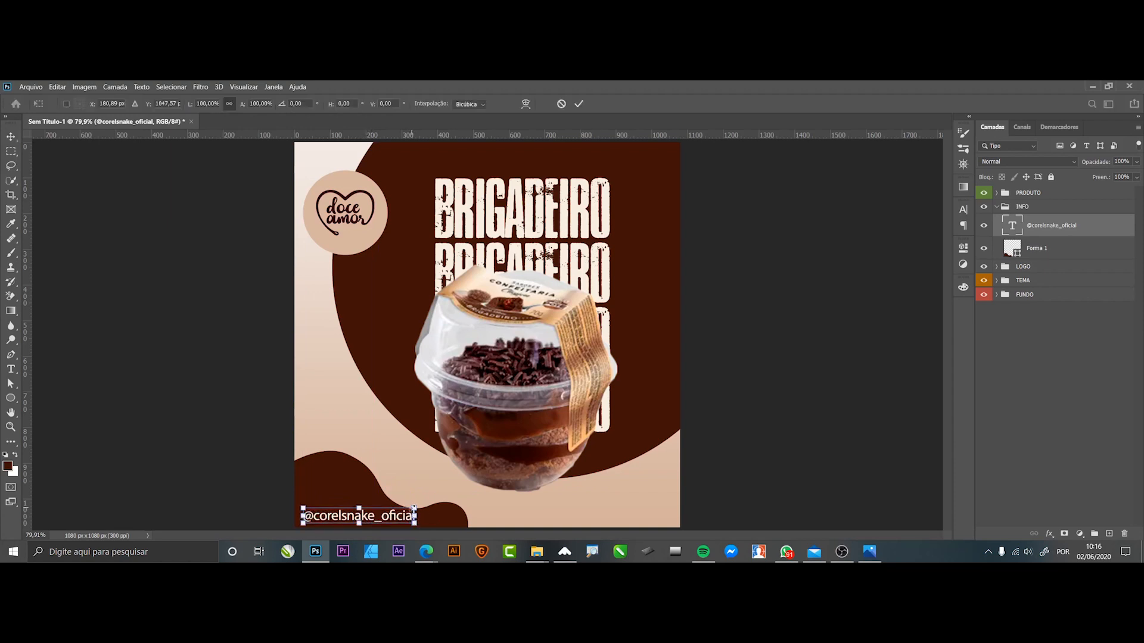
left_click_drag(415, 508, 375, 518)
key("Return")
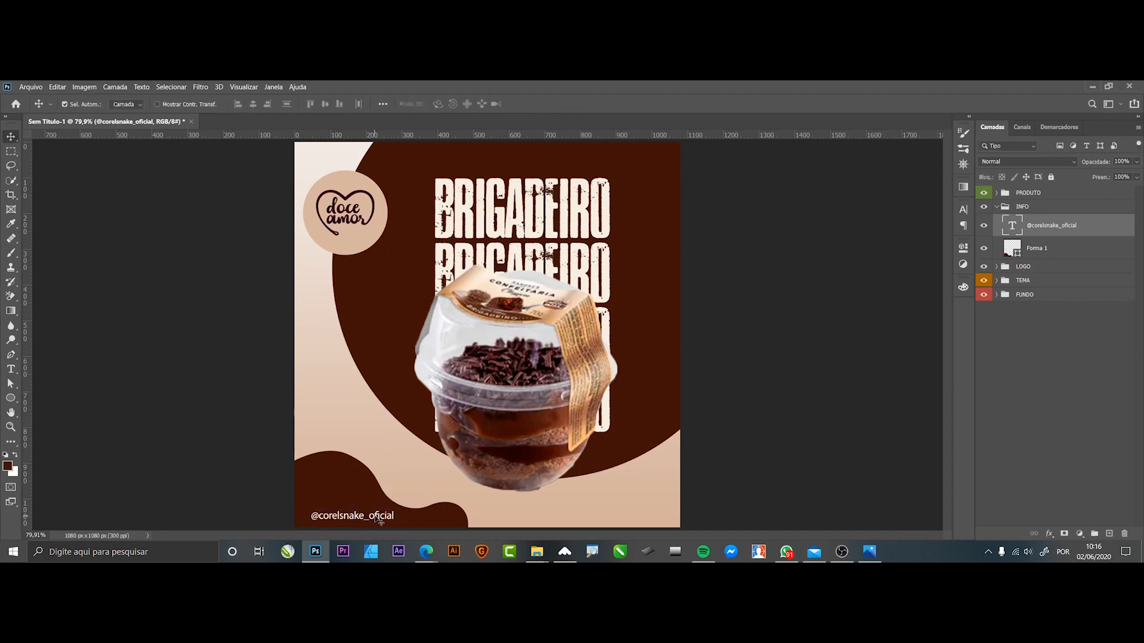
left_click(752, 447)
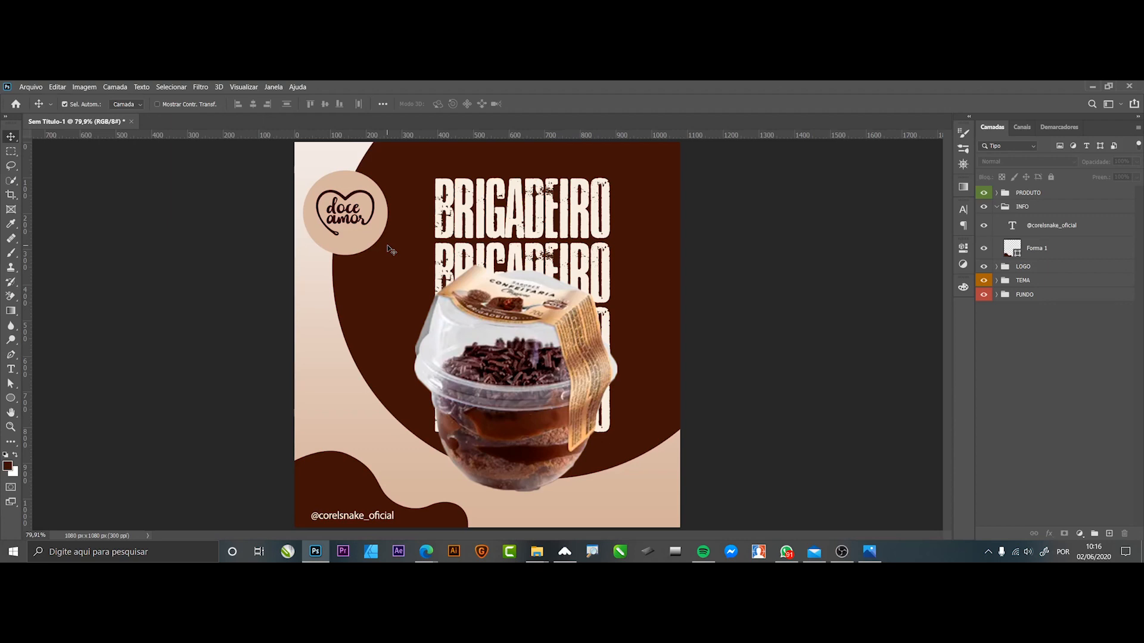
Enlarge the doce amor logo and its beige circle together to about 111%, and collapse the INFO and LOGO groups.
left_click(362, 199)
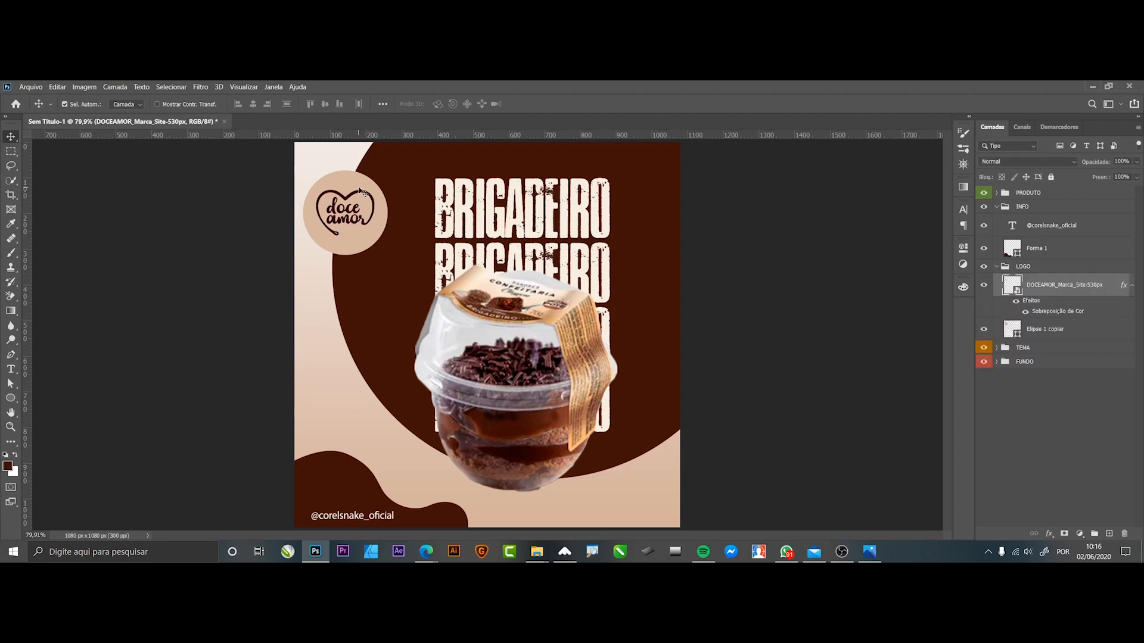
left_click(360, 203, "shift")
key("ctrl+t")
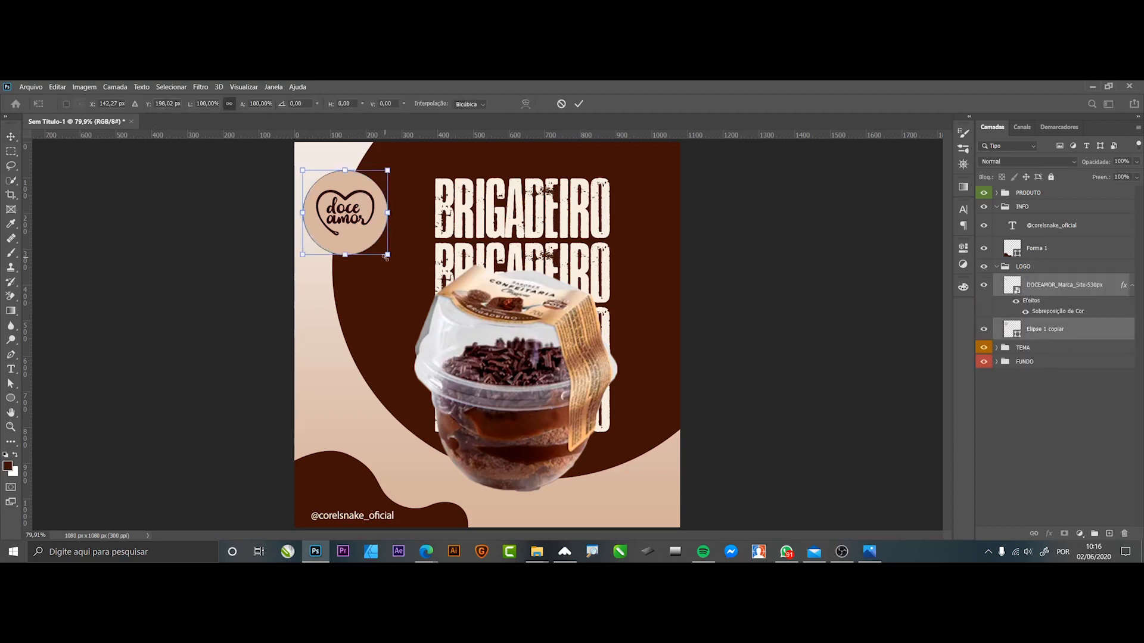
left_click_drag(389, 256, 402, 267)
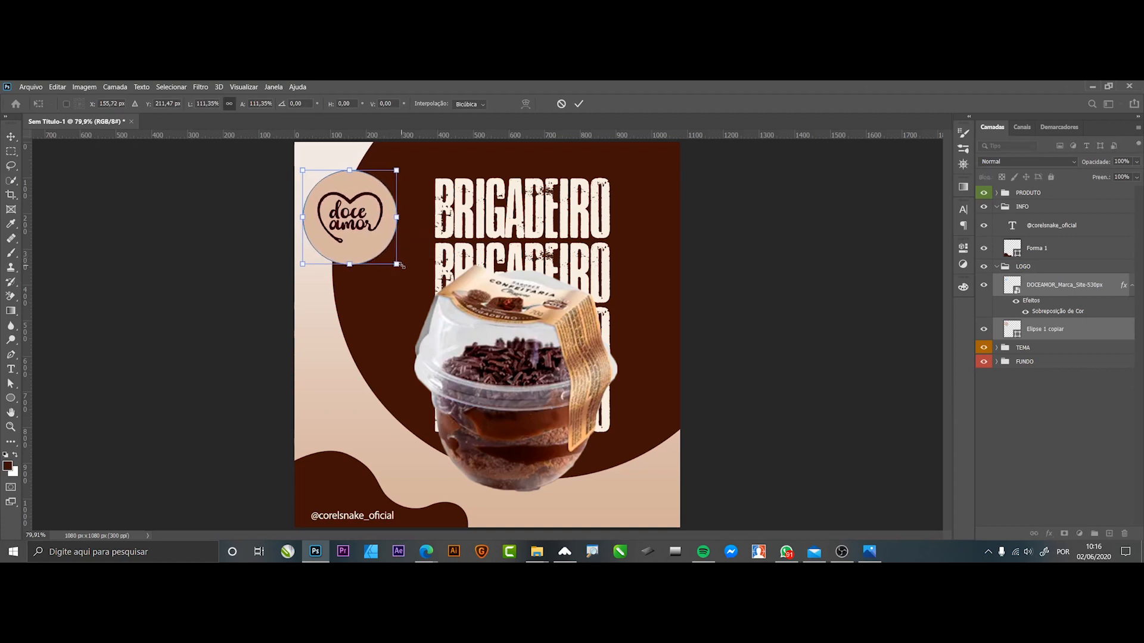
key("Return")
left_click(819, 349)
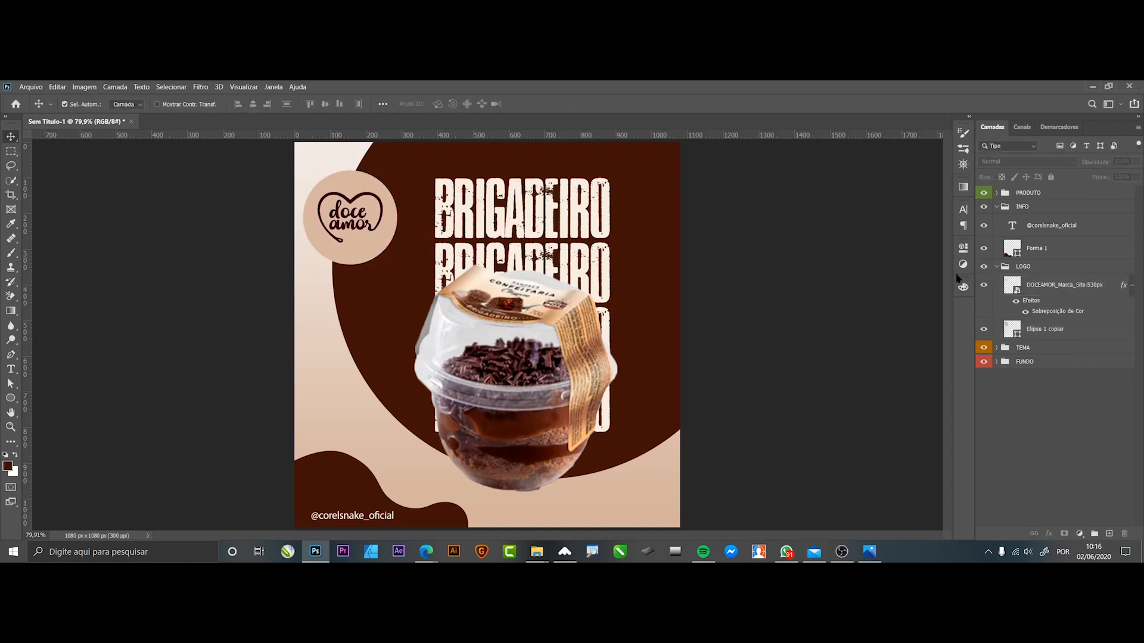
left_click(997, 267, "ctrl")
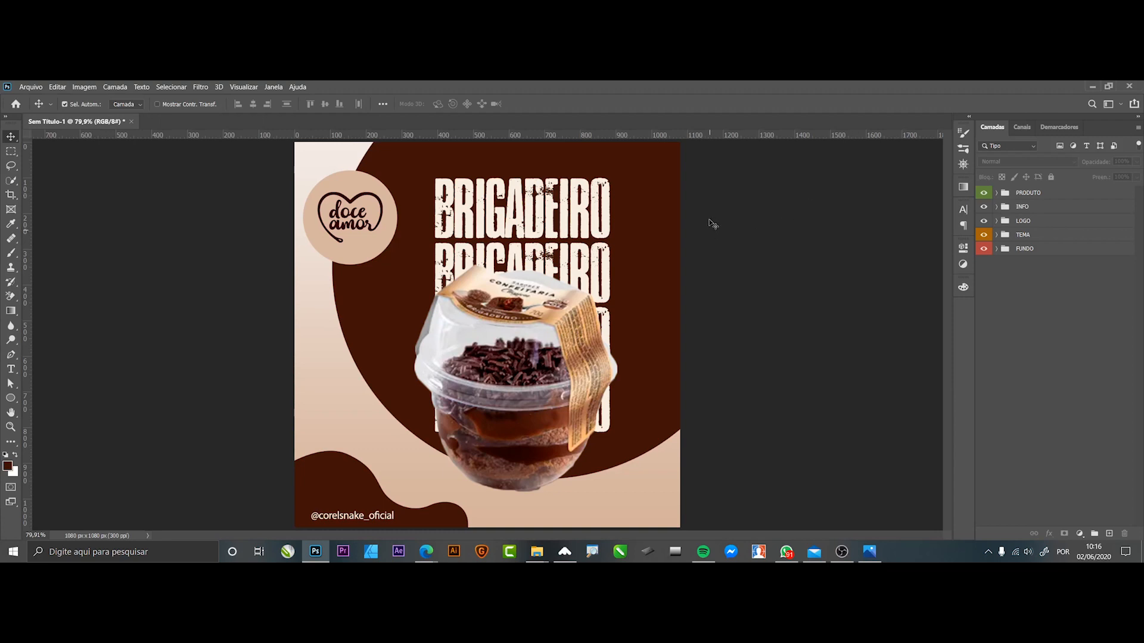
Draw a pointed, teardrop-like bubble about 275 × 153 px with the Pen tool above the PRODUTO group, over the cup's lower right side.
left_click(1026, 194)
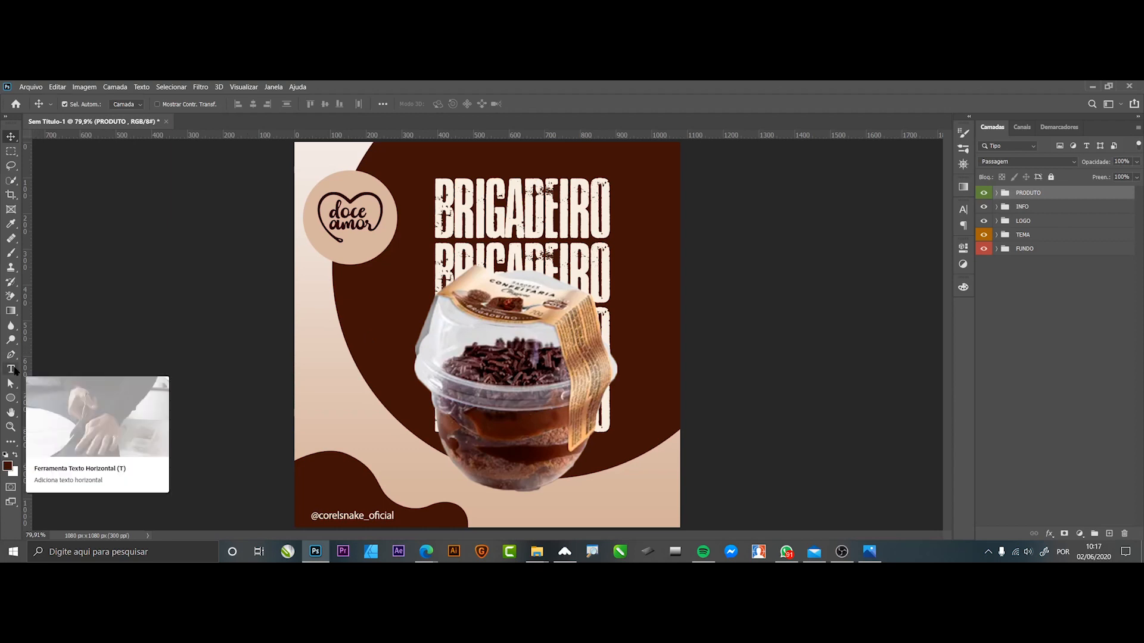
left_click(11, 355)
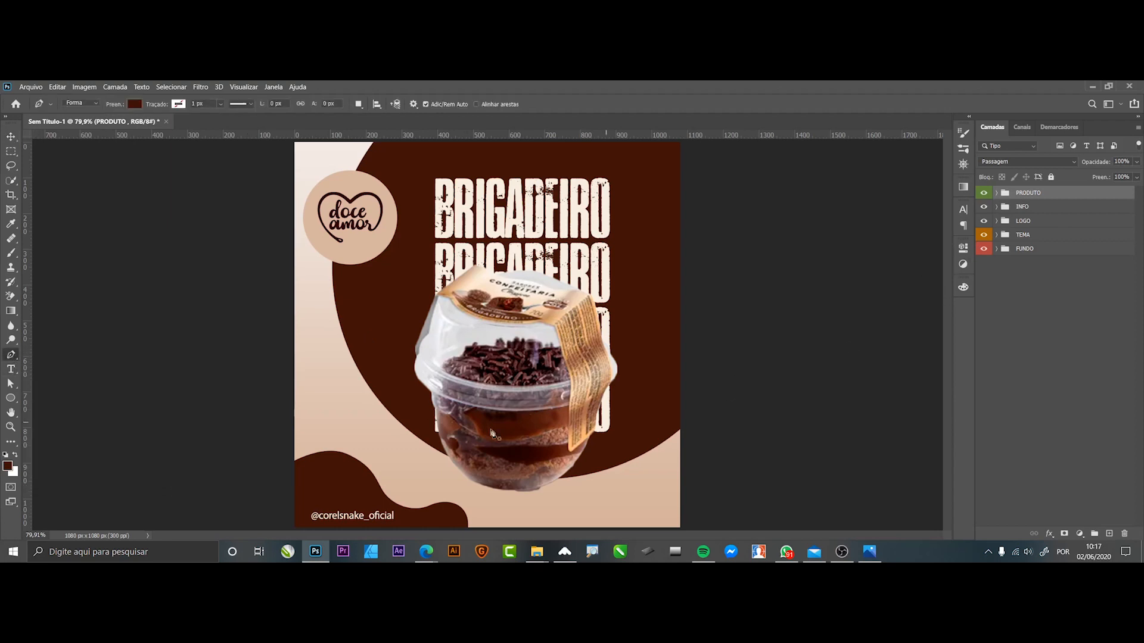
scroll(592, 475, "up", 2, "alt")
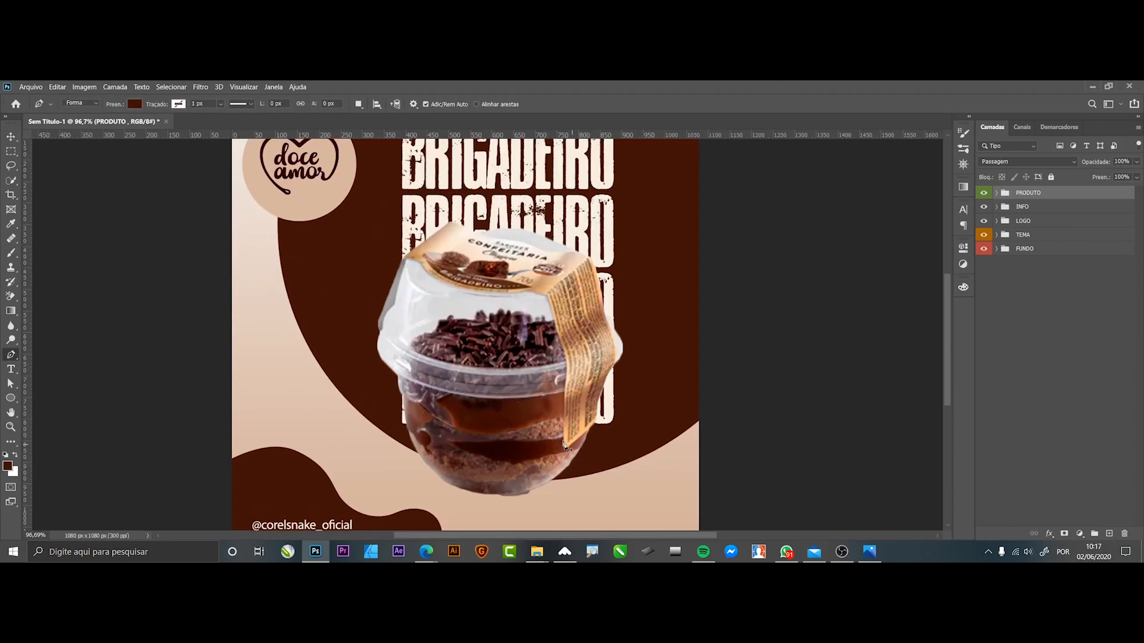
left_click(547, 432)
left_click(613, 420)
left_click_drag(617, 420, 649, 380)
key("ctrl+z")
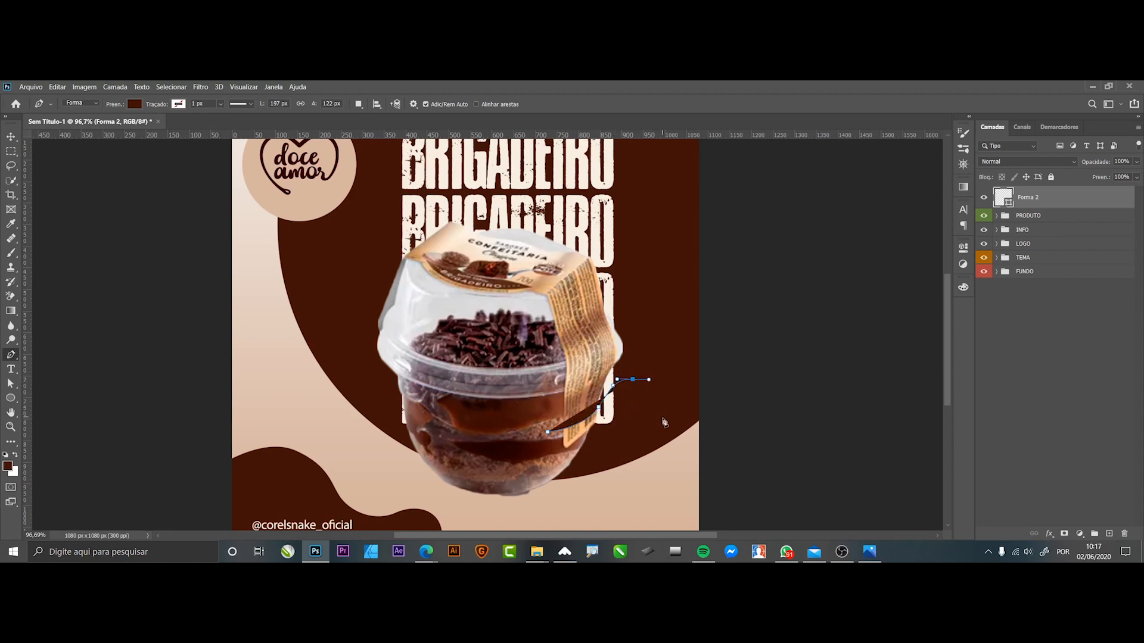
left_click_drag(661, 430, 643, 466)
left_click(547, 434)
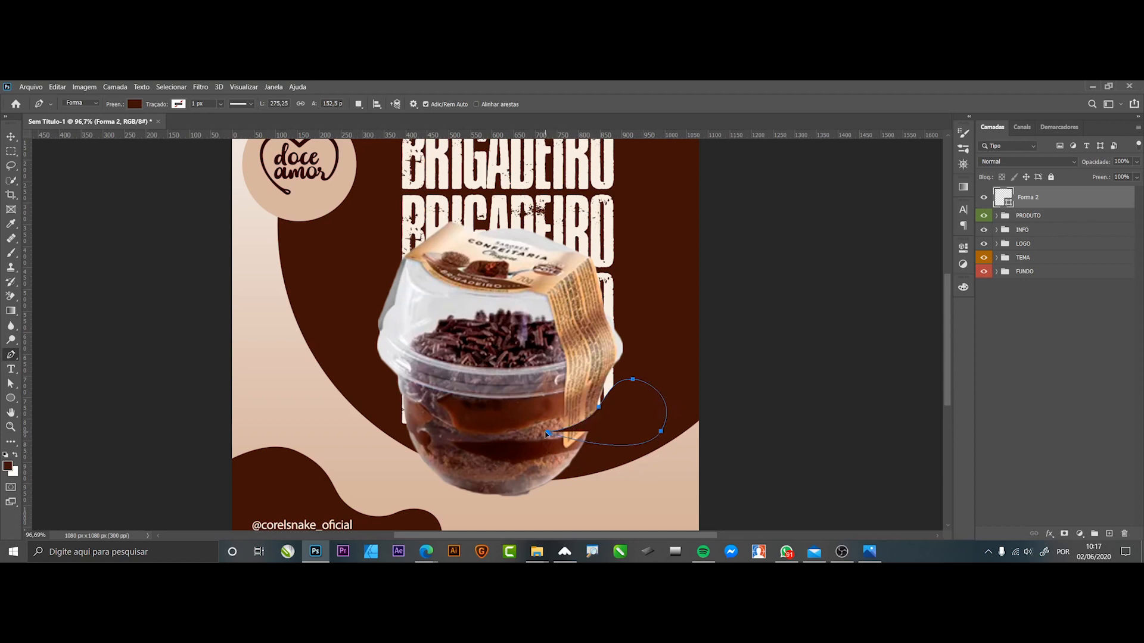
left_click(11, 137)
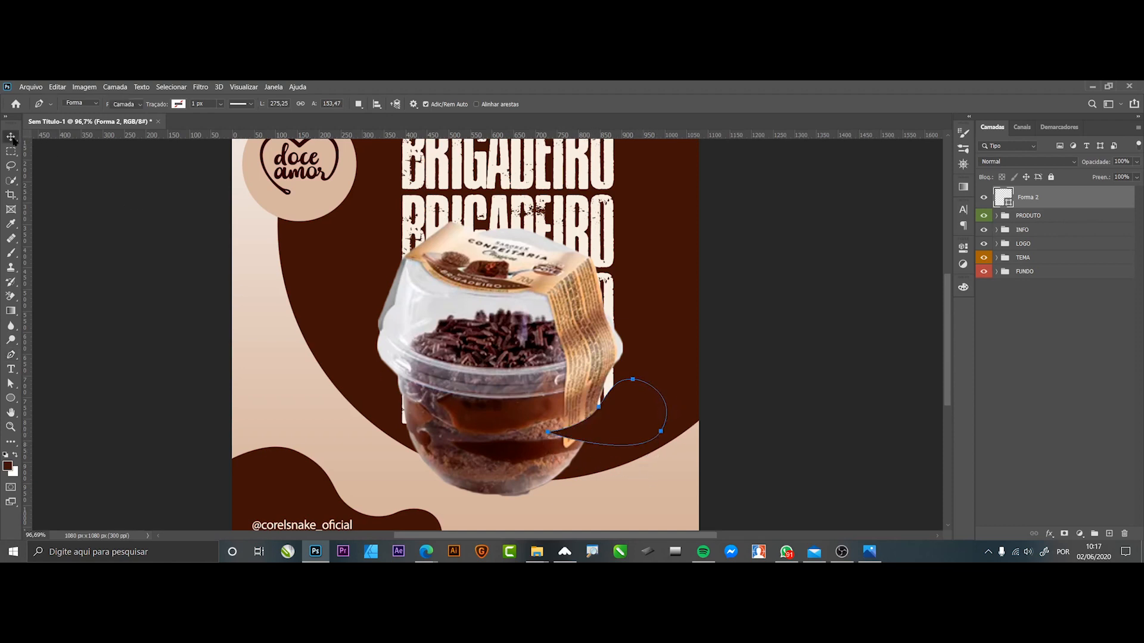
left_click_drag(636, 408, 633, 386)
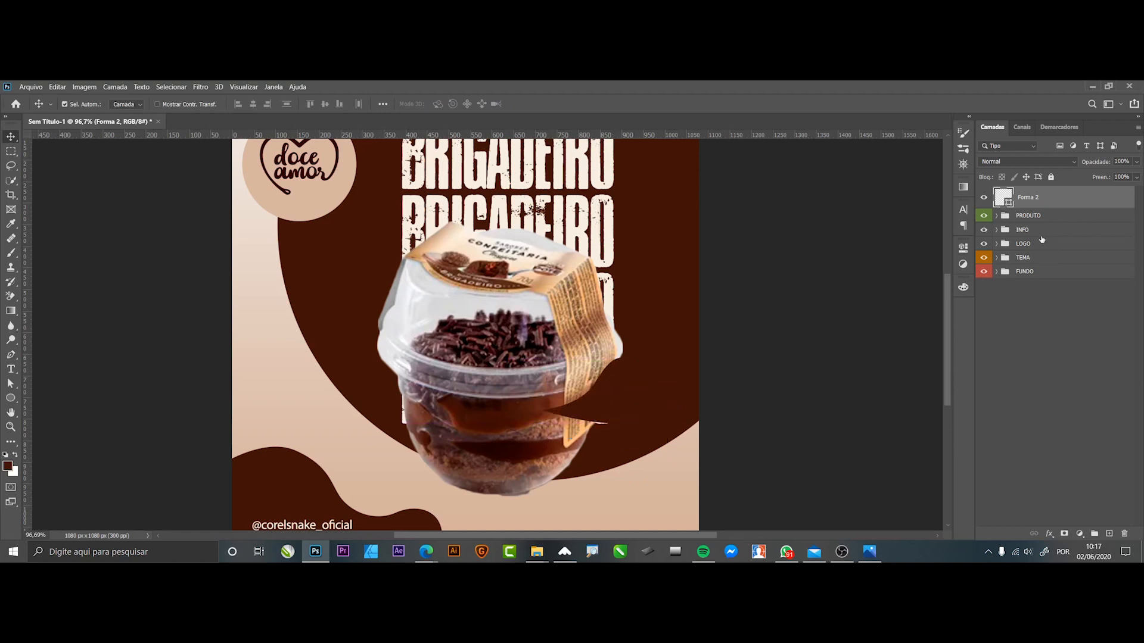
Recolour the teardrop bubble light beige (RGB 229, 217, 206), sampled from the background gradient.
double_click(1003, 197)
left_click(261, 225)
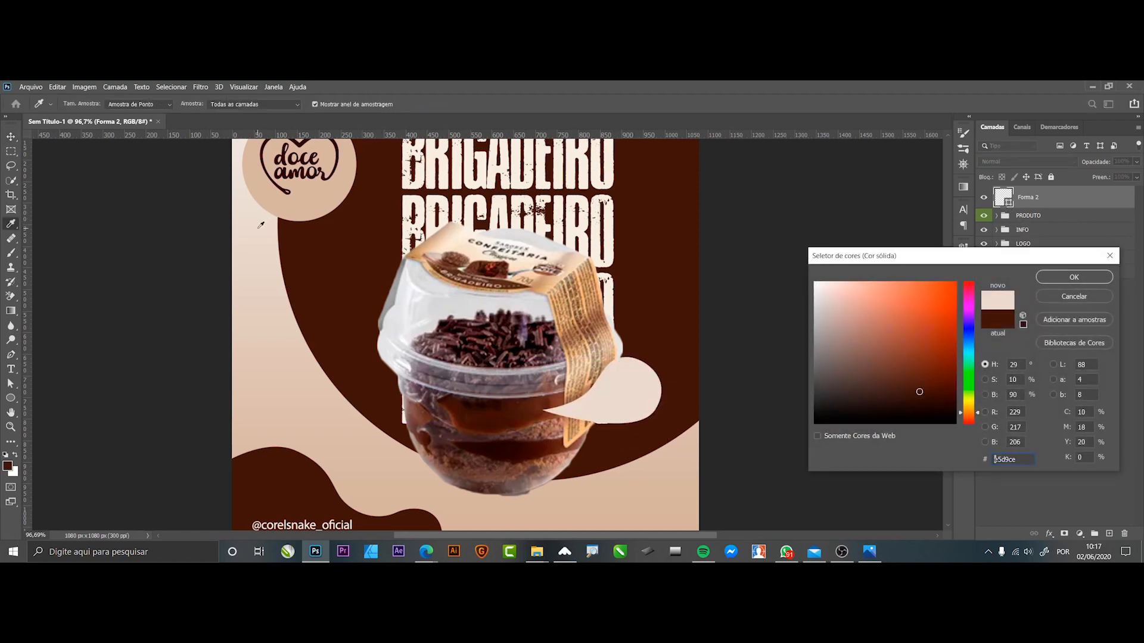
key("Return")
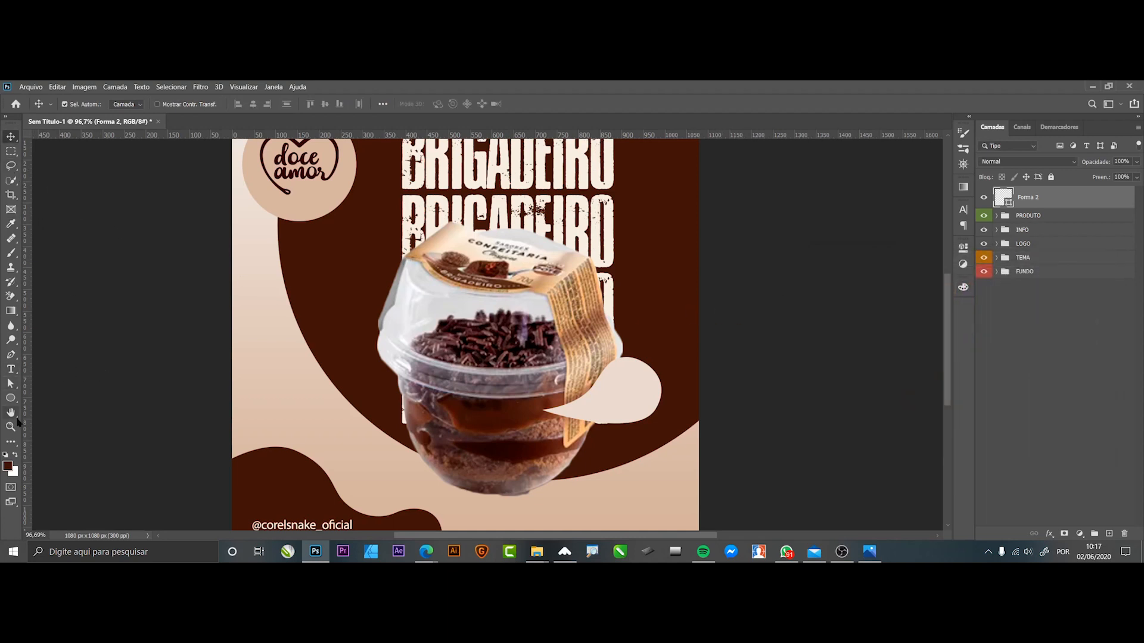
Reshape the bubble's lower-right curve by adjusting the direction handles of its lower-right anchor point for a rounder outline.
left_click(11, 383)
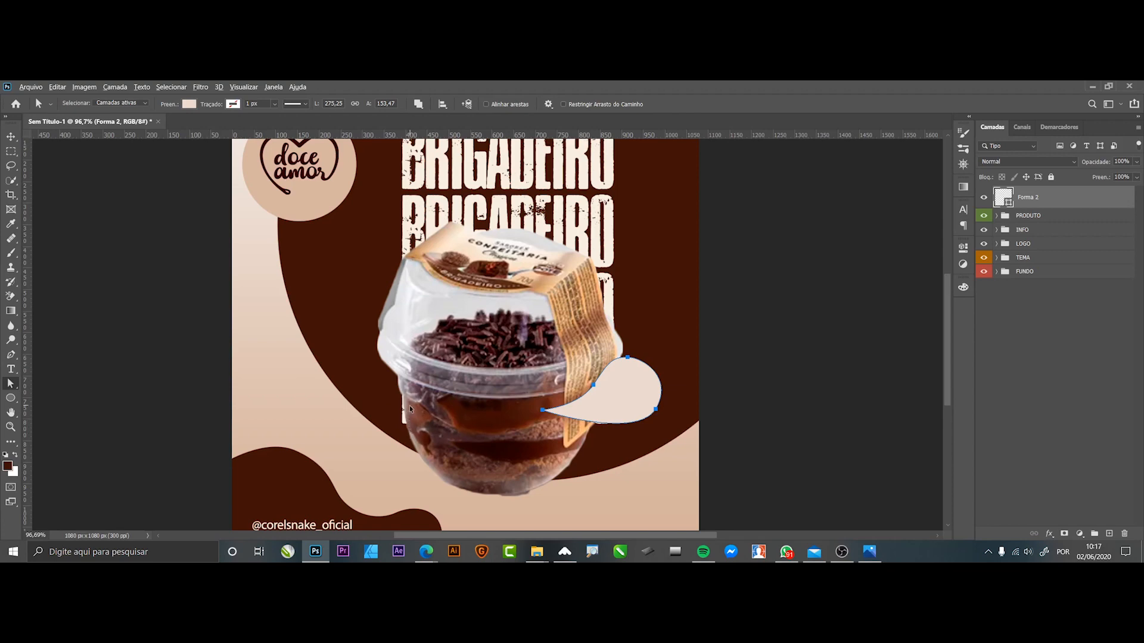
scroll(410, 409, "down", 3)
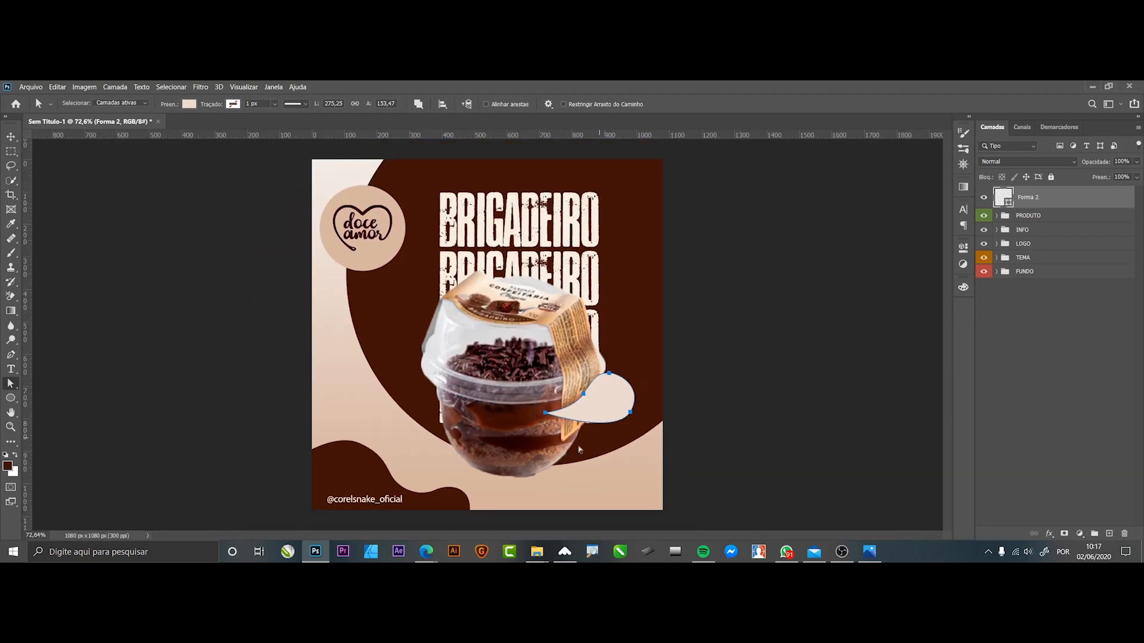
scroll(620, 411, "up", 3)
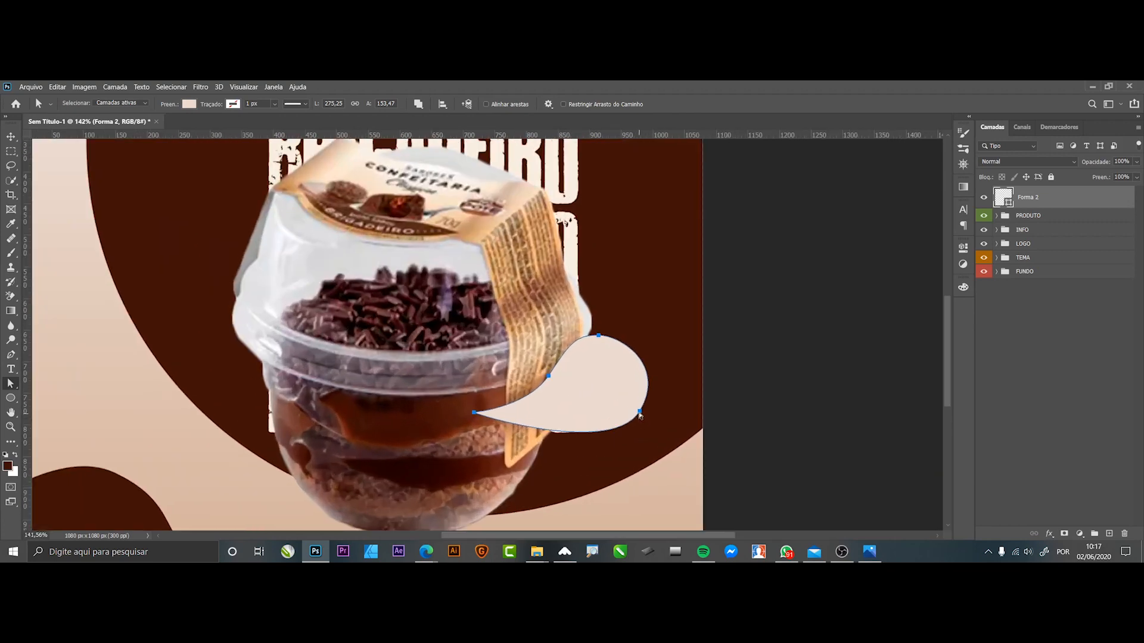
left_click_drag(640, 412, 666, 373)
left_click(666, 371)
left_click(640, 413)
left_click(639, 412)
left_click_drag(667, 367, 663, 370)
left_click_drag(614, 457, 605, 466)
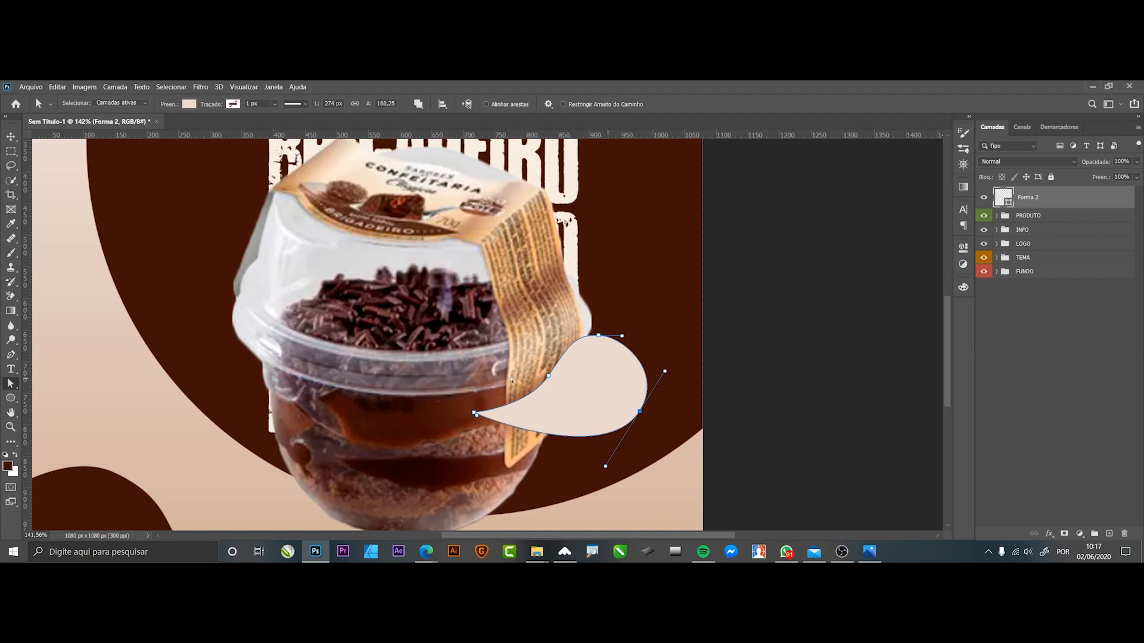
left_click(8, 138)
left_click(717, 374)
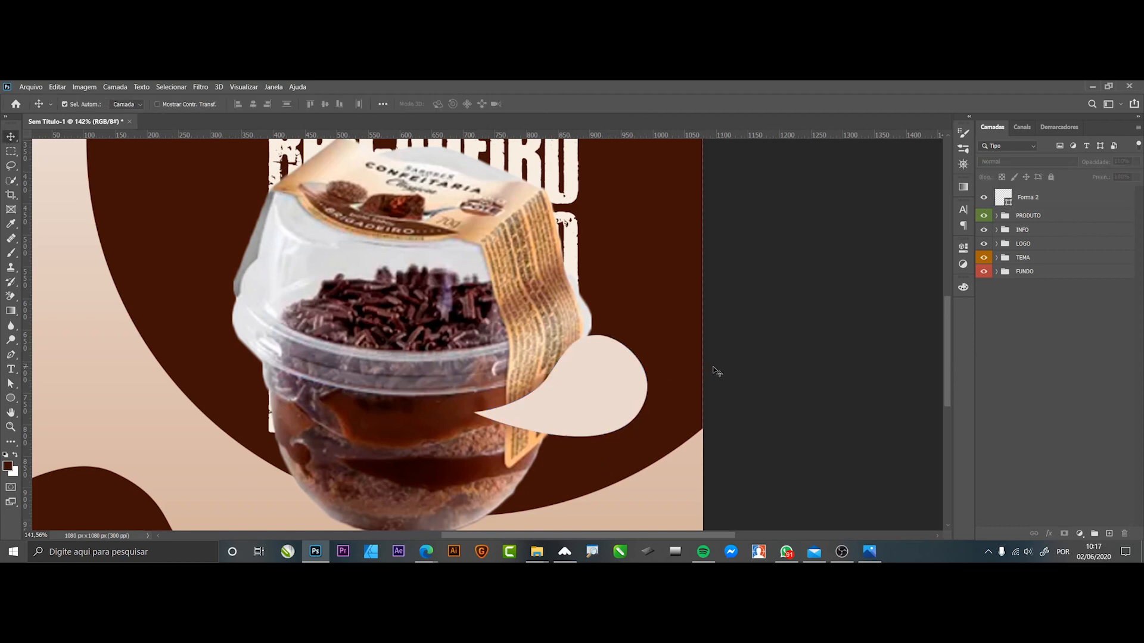
Scale the beige bubble to about 114.6% and rotate it about -8.7° beside the cup.
scroll(674, 379, "down", 3)
scroll(673, 379, "down", 3)
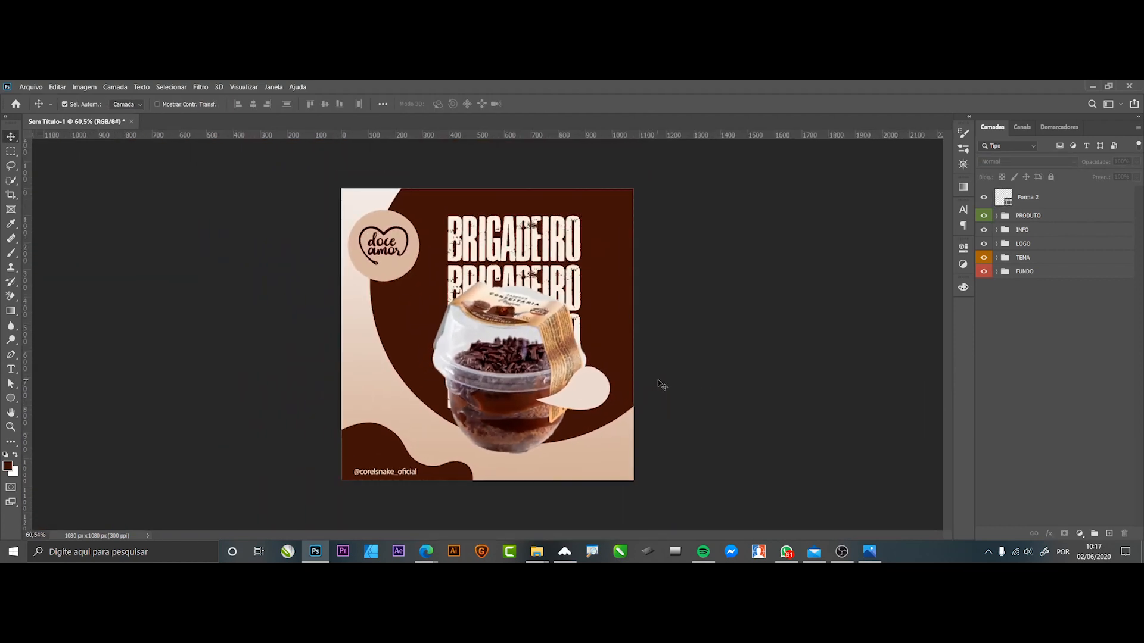
scroll(662, 384, "up", 2)
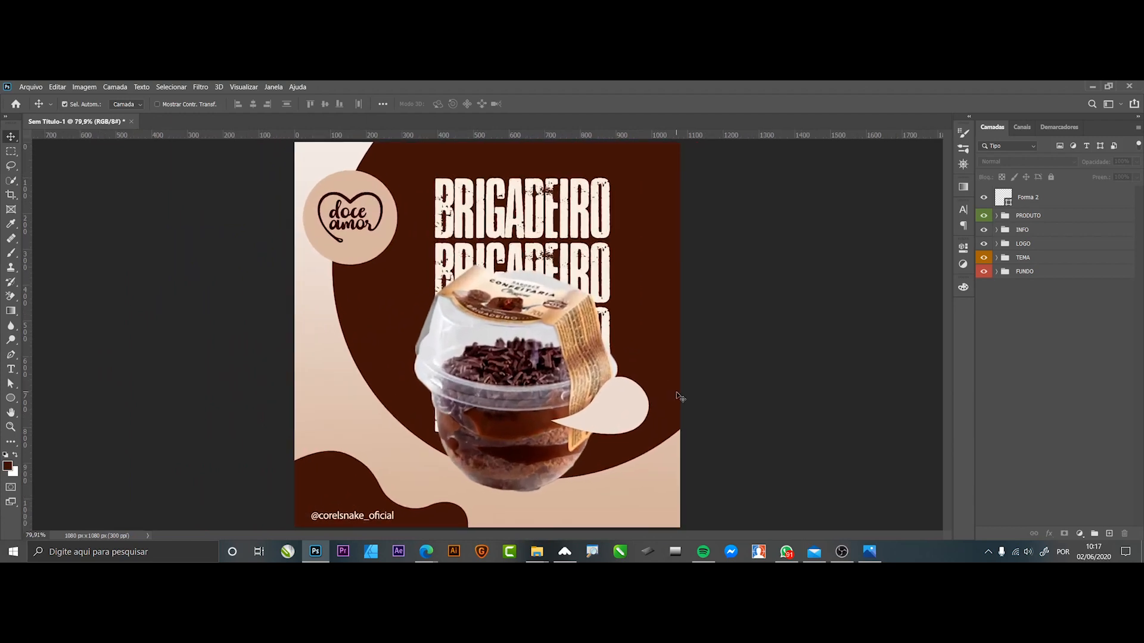
left_click(628, 412)
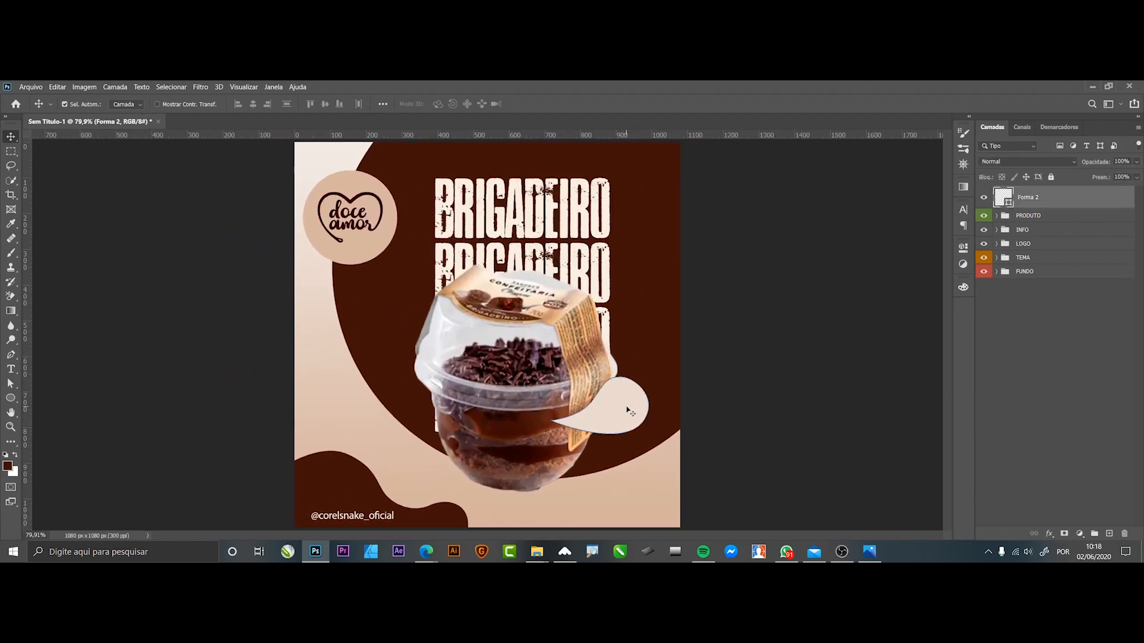
left_click(814, 346)
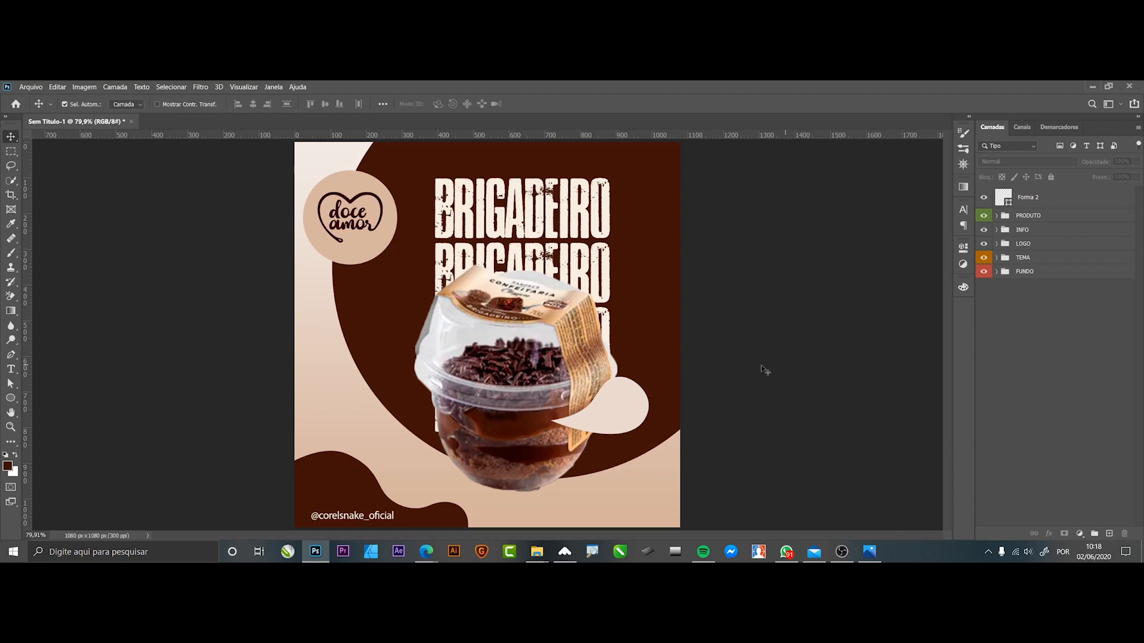
left_click(614, 412)
left_click_drag(614, 412, 660, 390)
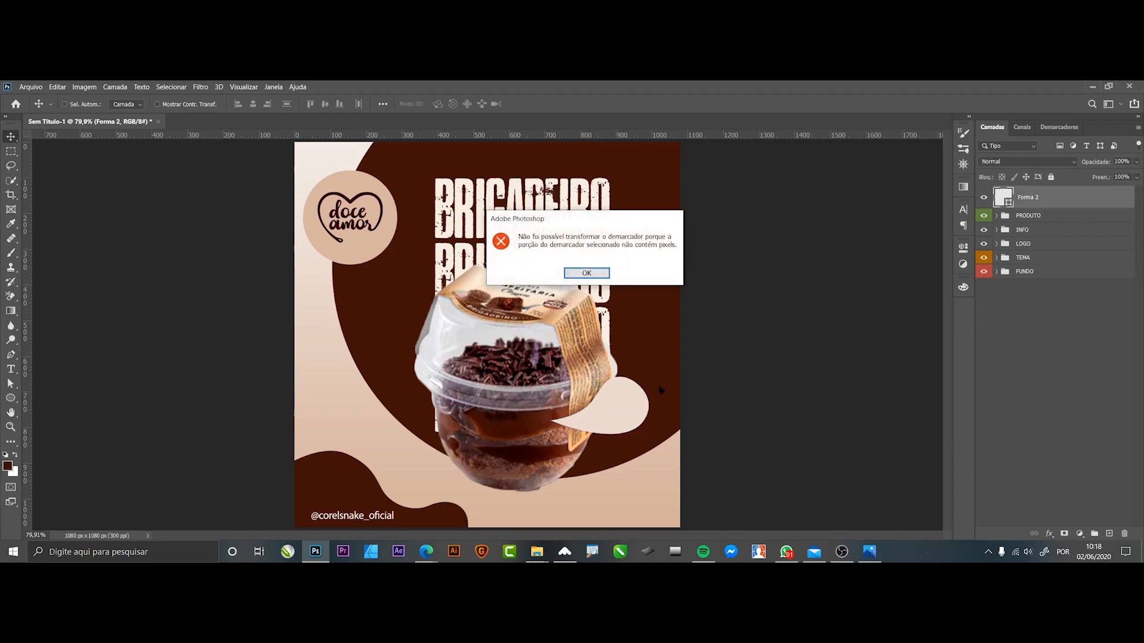
left_click(598, 275)
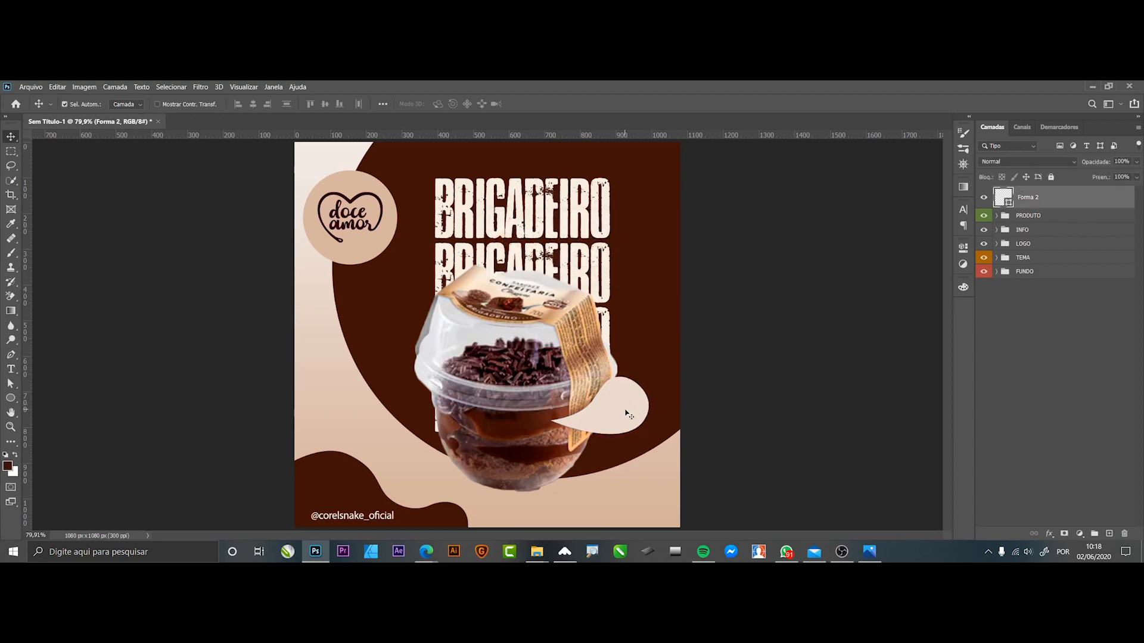
key("ctrl+t")
left_click_drag(662, 411, 651, 360)
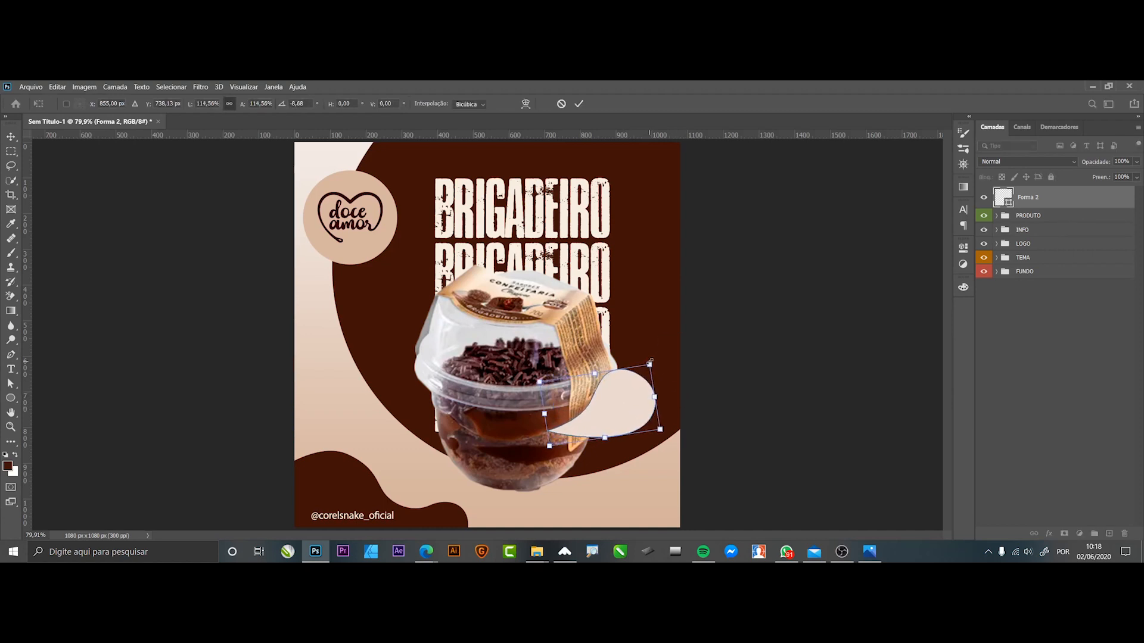
key("Return")
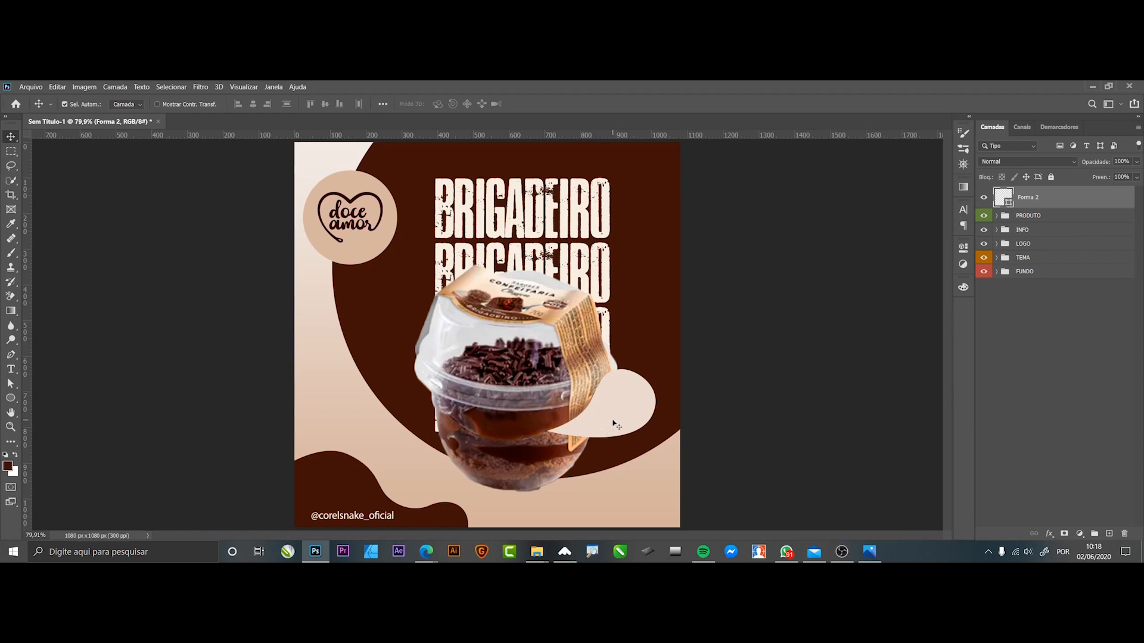
Duplicate the top BRIGADEIRO text over the beige bubble and move the copy's layer above the bubble layer, outside the TEMA group.
left_click(754, 308)
left_click(576, 213)
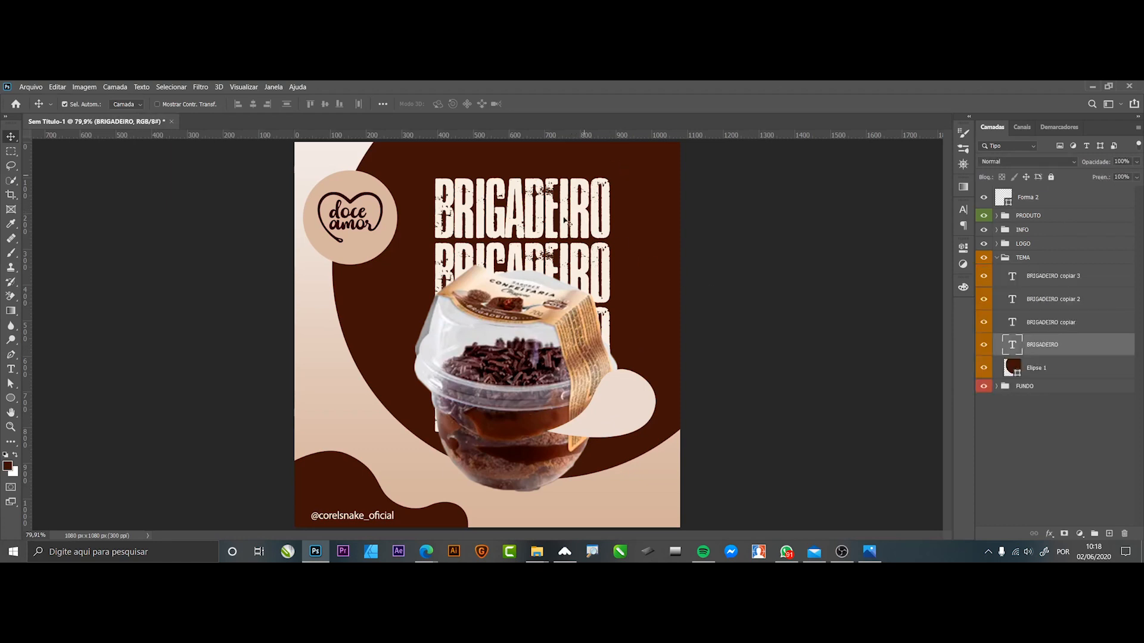
left_click_drag(553, 204, 630, 386)
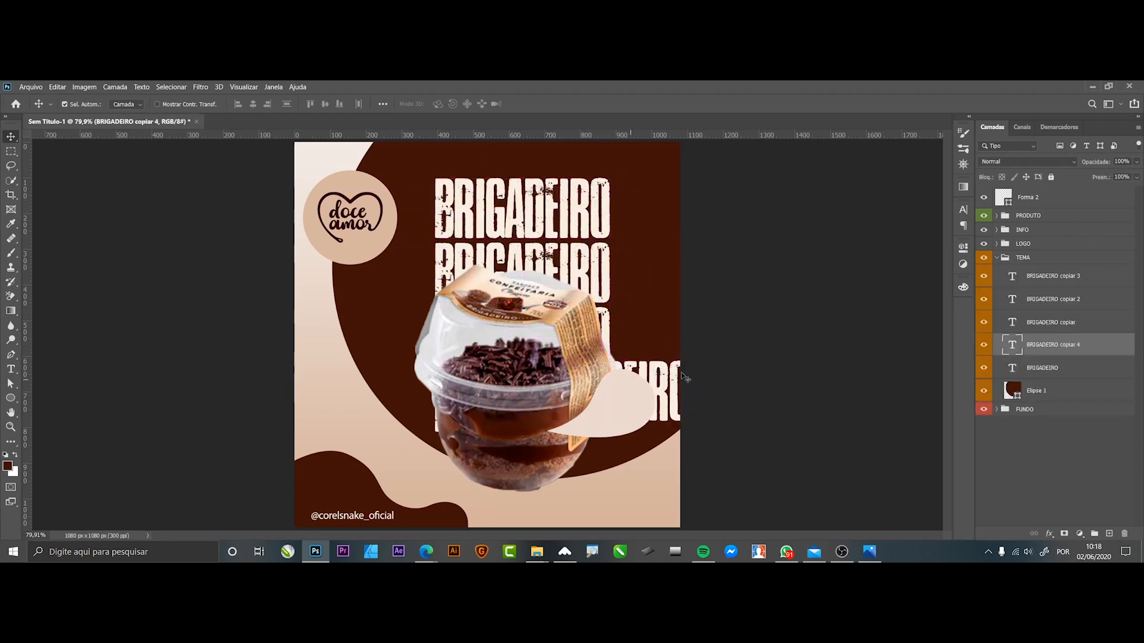
left_click_drag(1029, 348, 1019, 192)
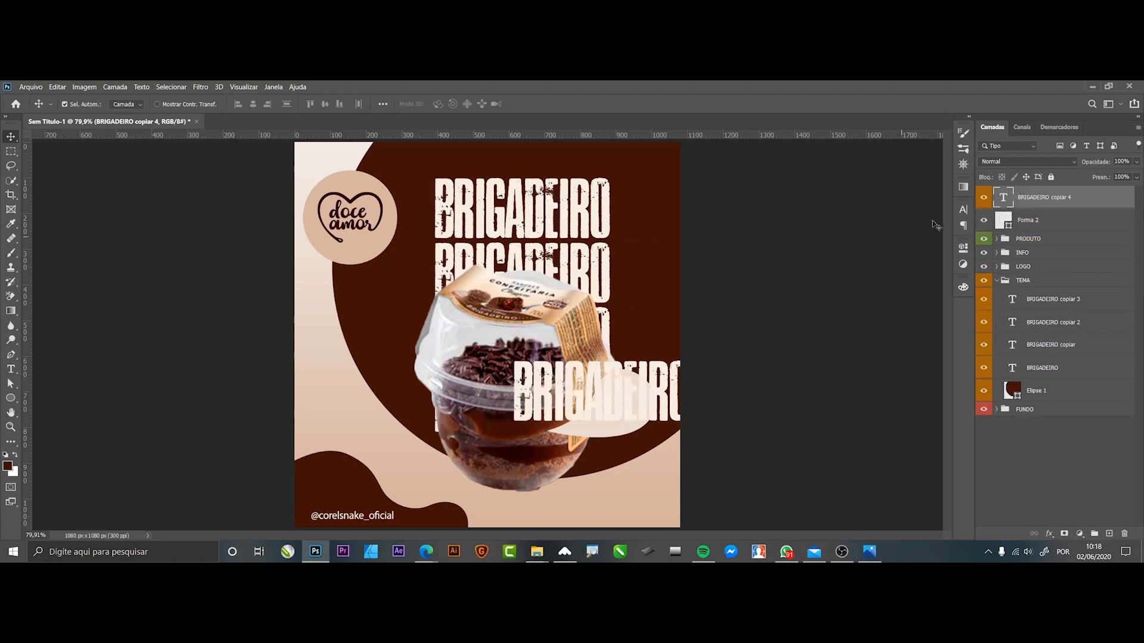
Recolour the copied BRIGADEIRO text dark brown, sampled from the large brown shape, and remove its layer's orange colour label.
left_click(964, 210)
left_click(927, 275)
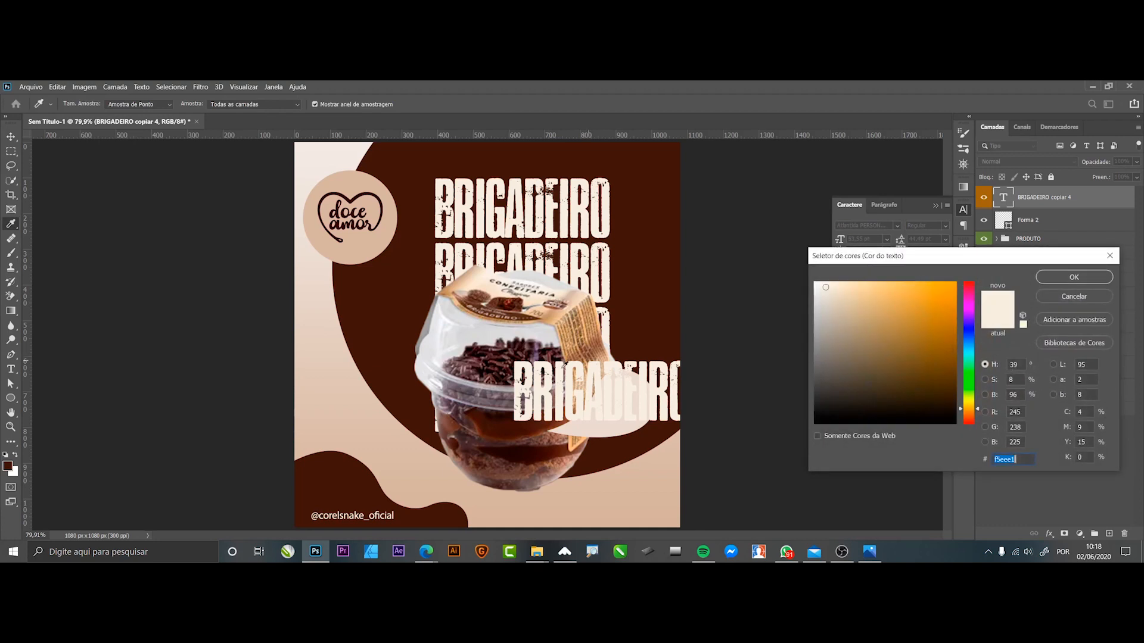
left_click(647, 301)
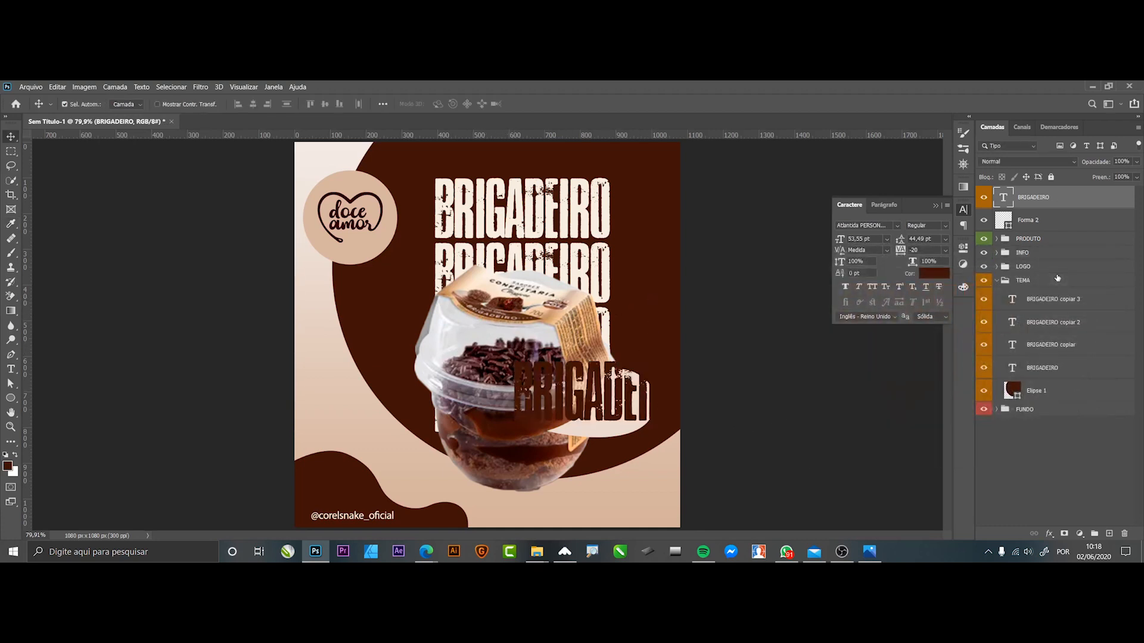
left_click(1059, 279)
right_click(985, 204)
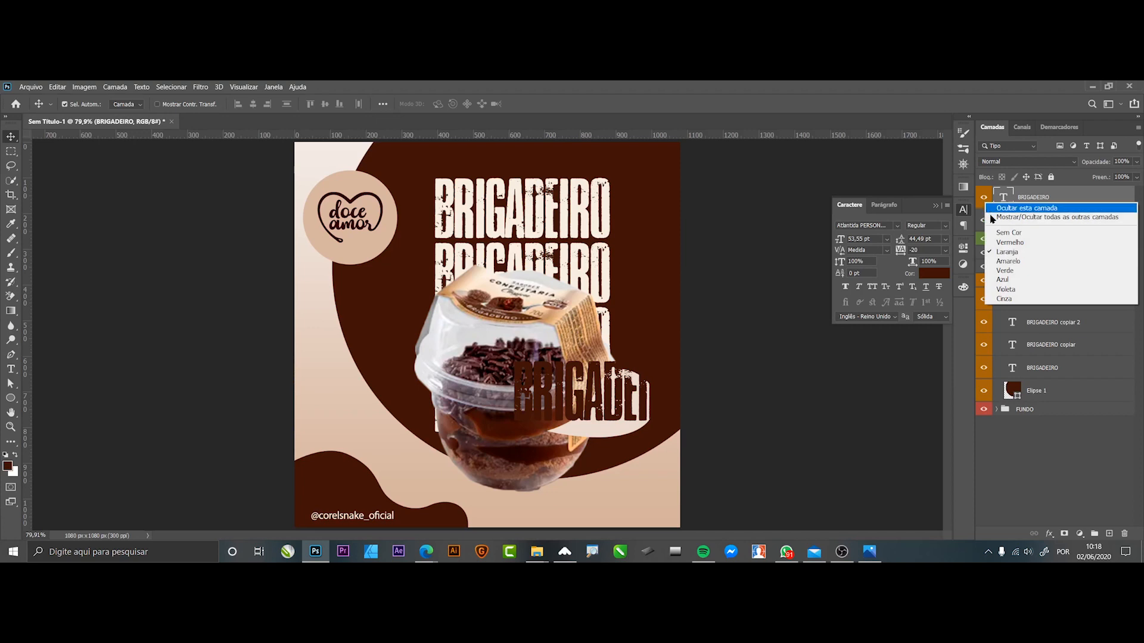
left_click(1022, 234)
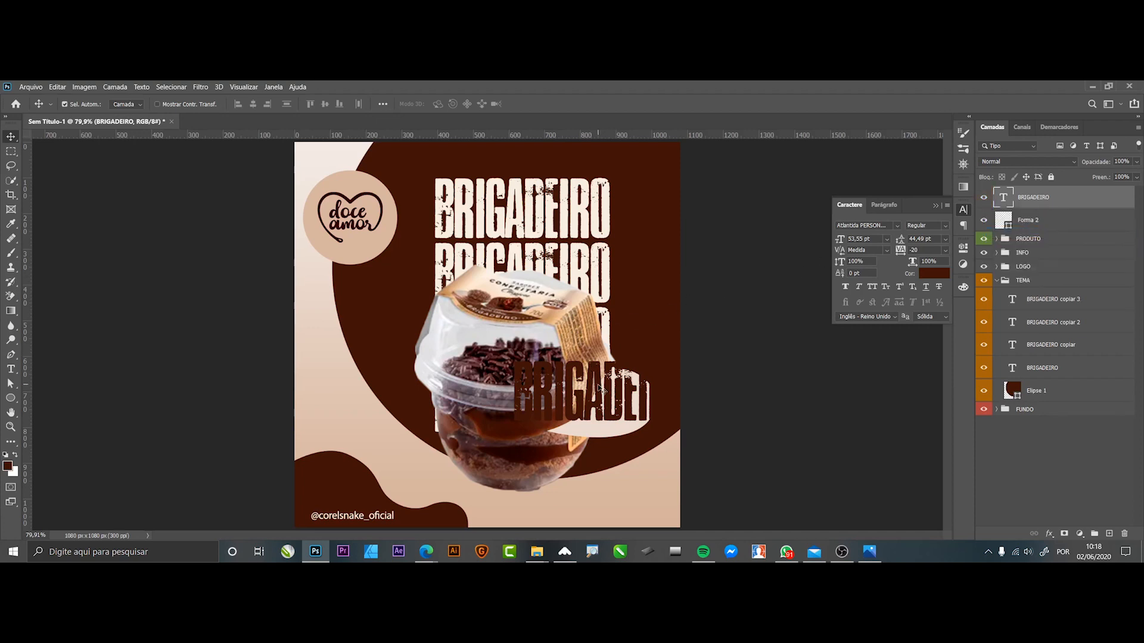
Scale the copied text down to about 16 pt and place it inside the beige bubble.
key("ctrl+t")
left_click_drag(690, 361, 630, 400)
key("Return")
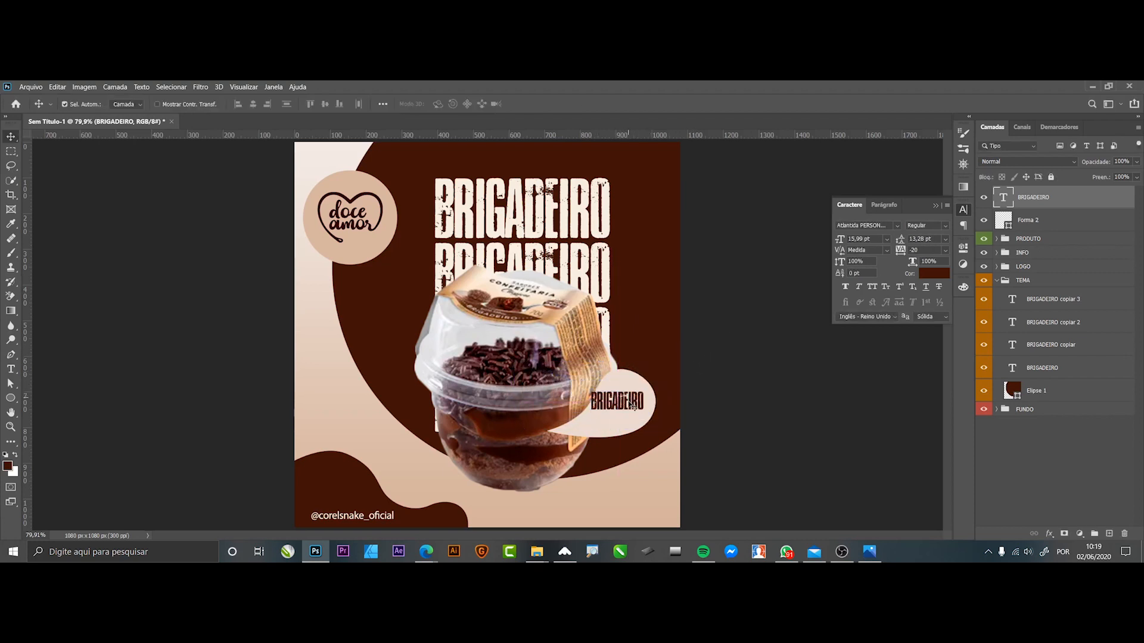
Replace the bubble's text with NOVO SABOR, set on two lines.
double_click(625, 399)
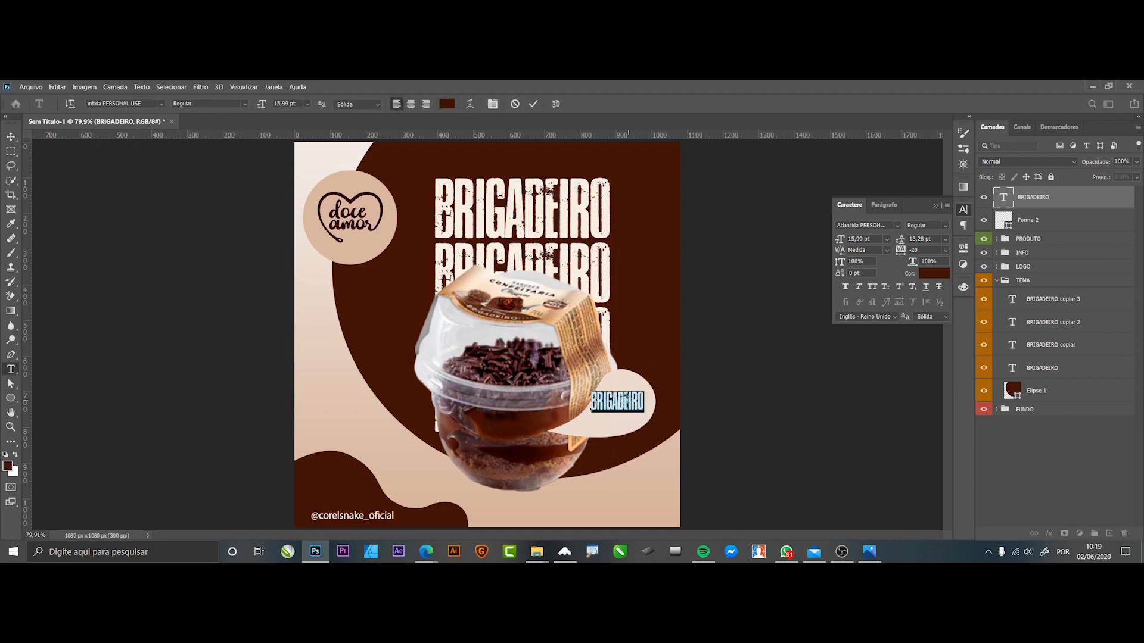
type("NOVO")
key("Return")
type("SABOR")
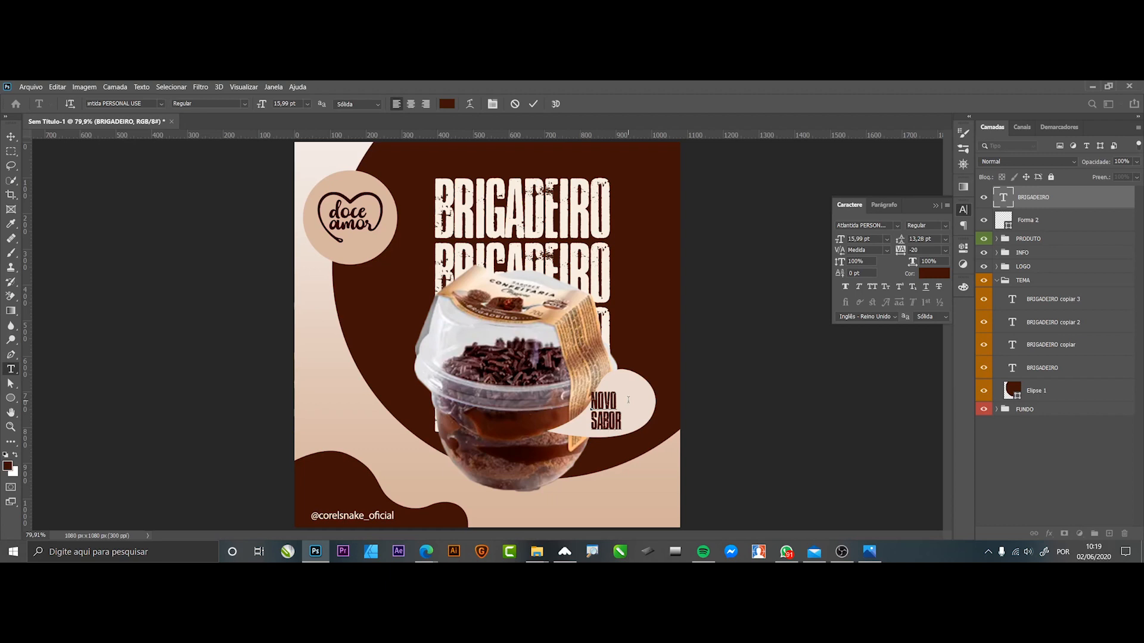
left_click(11, 136)
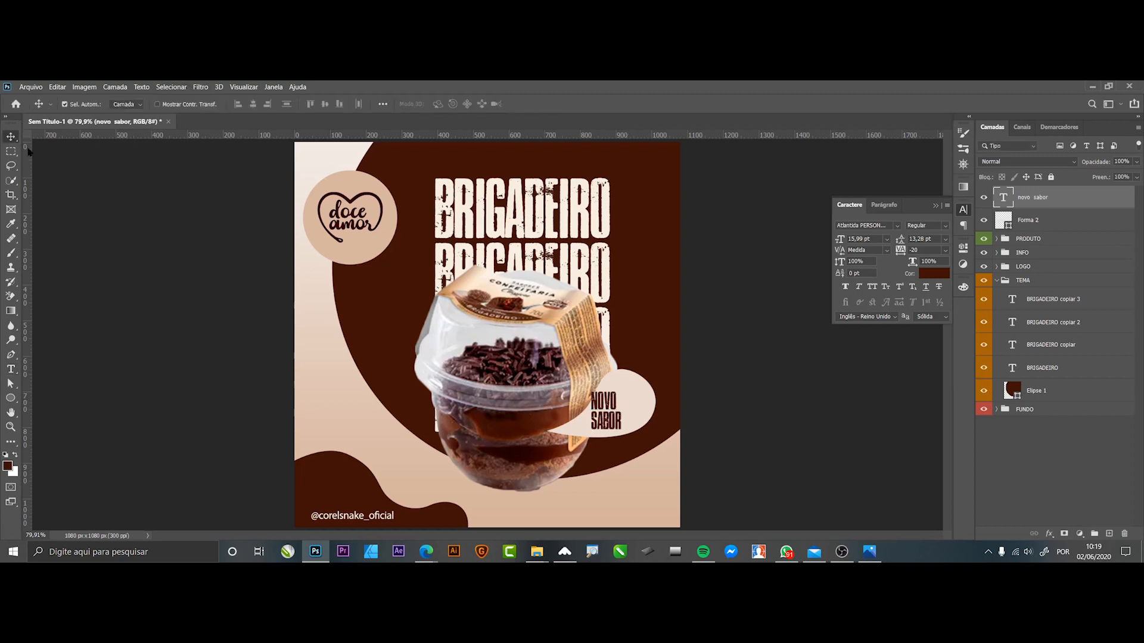
Enlarge the NOVO SABOR text to about 19 pt and position it within the rounded part of the bubble.
left_click_drag(616, 416, 642, 382)
key("ctrl+t")
key("Return")
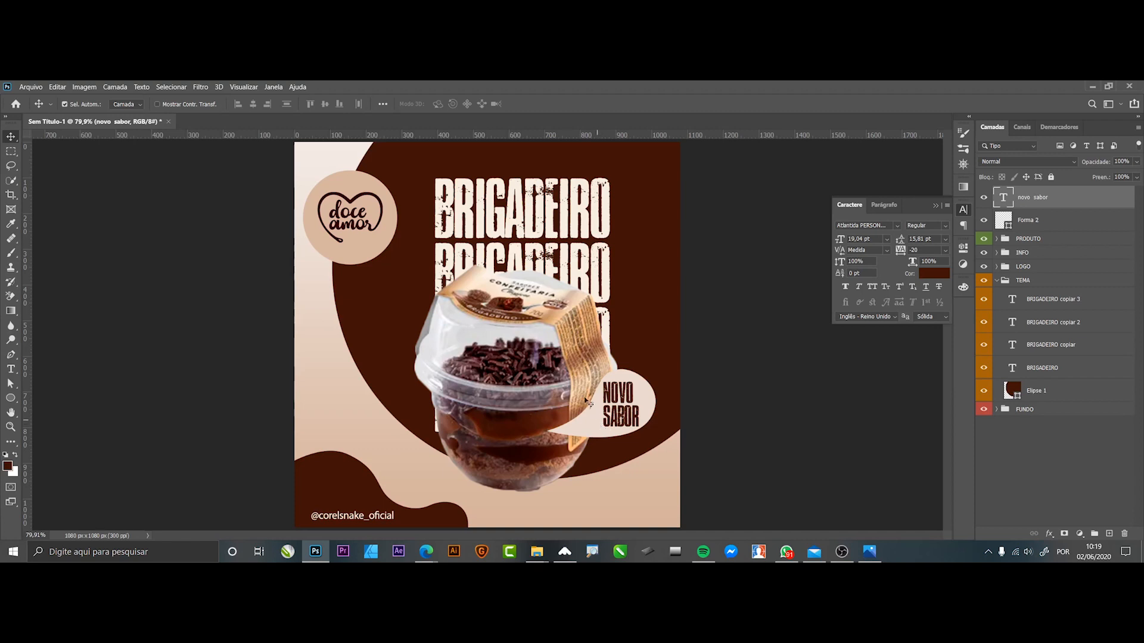
Move the NOVO SABOR text, bubble and cup slightly down together, and collapse all layer groups.
left_click(596, 419, "shift")
left_click(568, 370, "shift")
left_click_drag(570, 356, 571, 362)
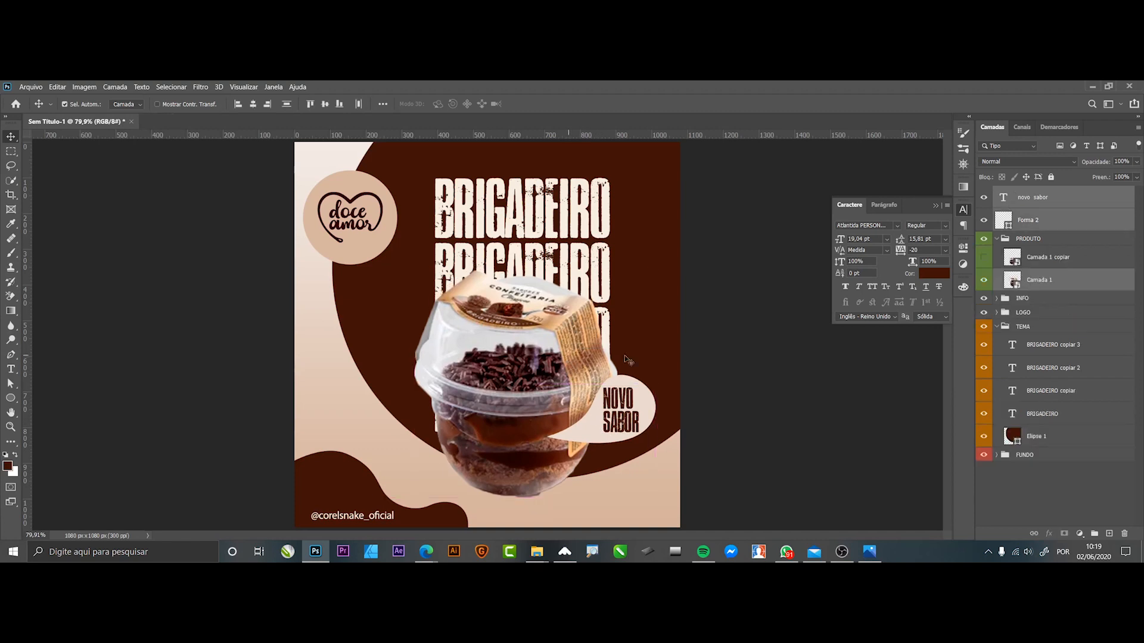
left_click(770, 398)
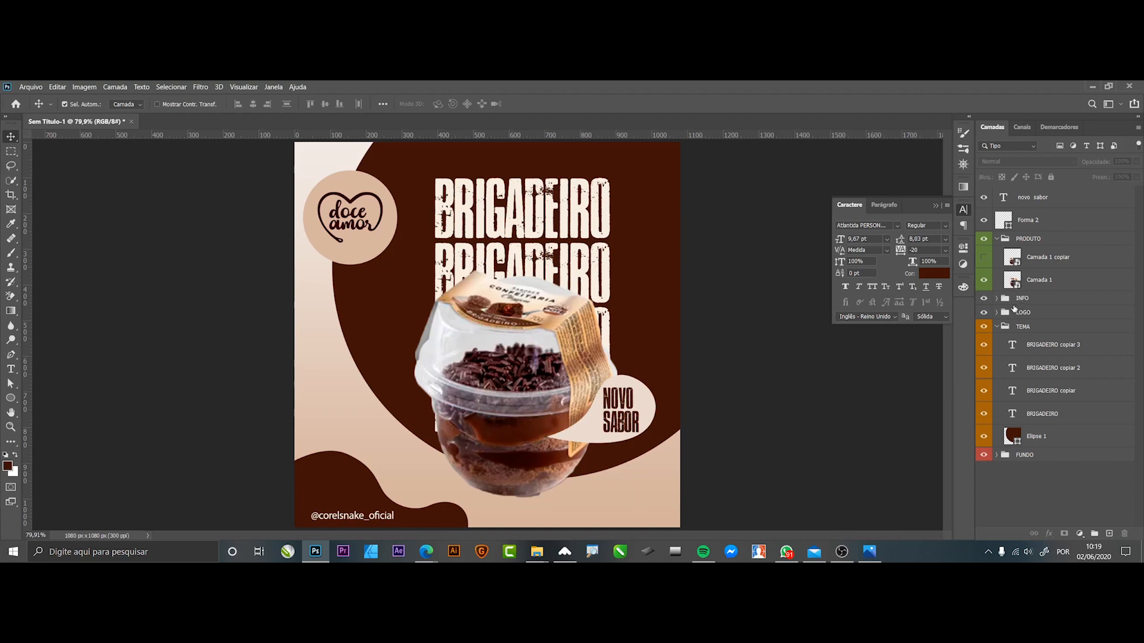
left_click(997, 238, "ctrl")
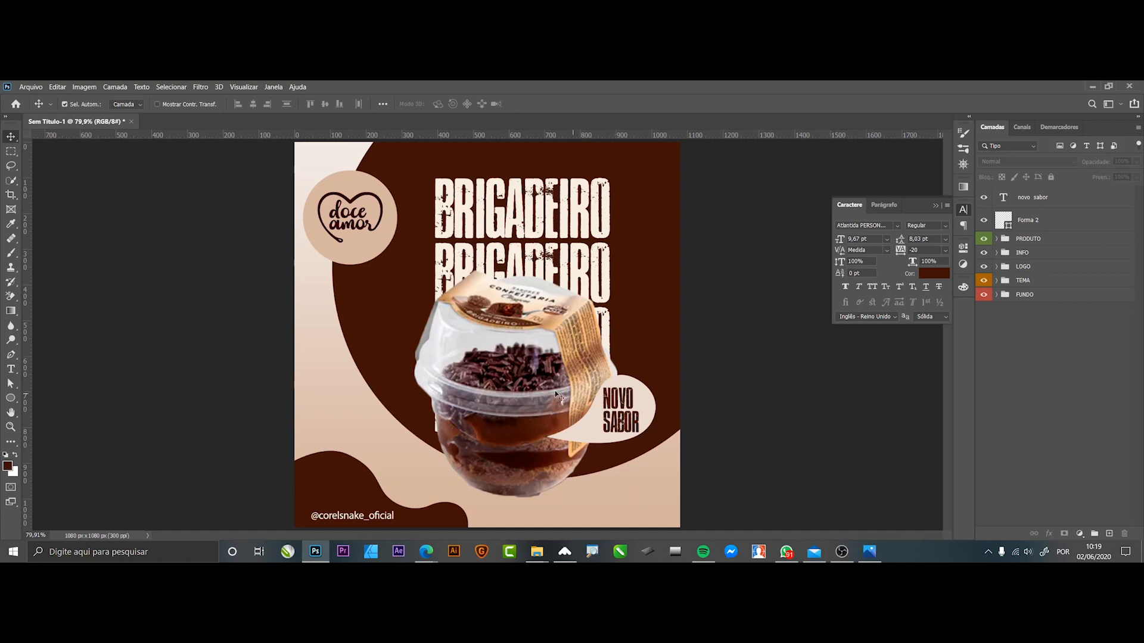
Duplicate the cup layer and give the lower original a Color Overlay in dark brown (#28120b).
left_click(538, 393)
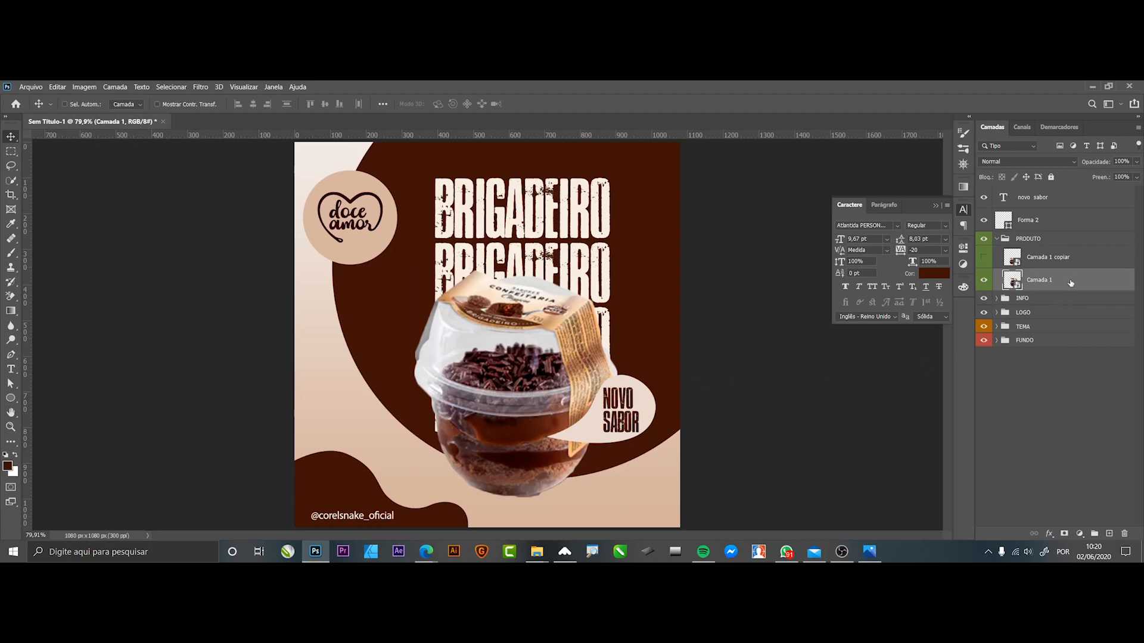
key("ctrl+j")
left_click(1049, 305)
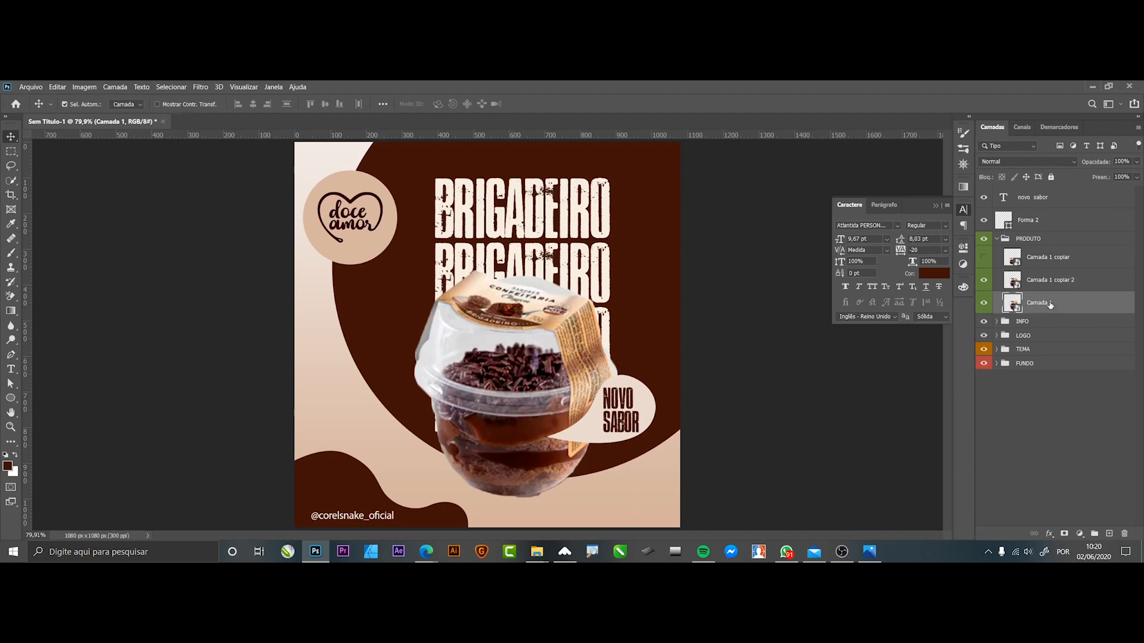
double_click(1084, 307)
left_click(742, 356)
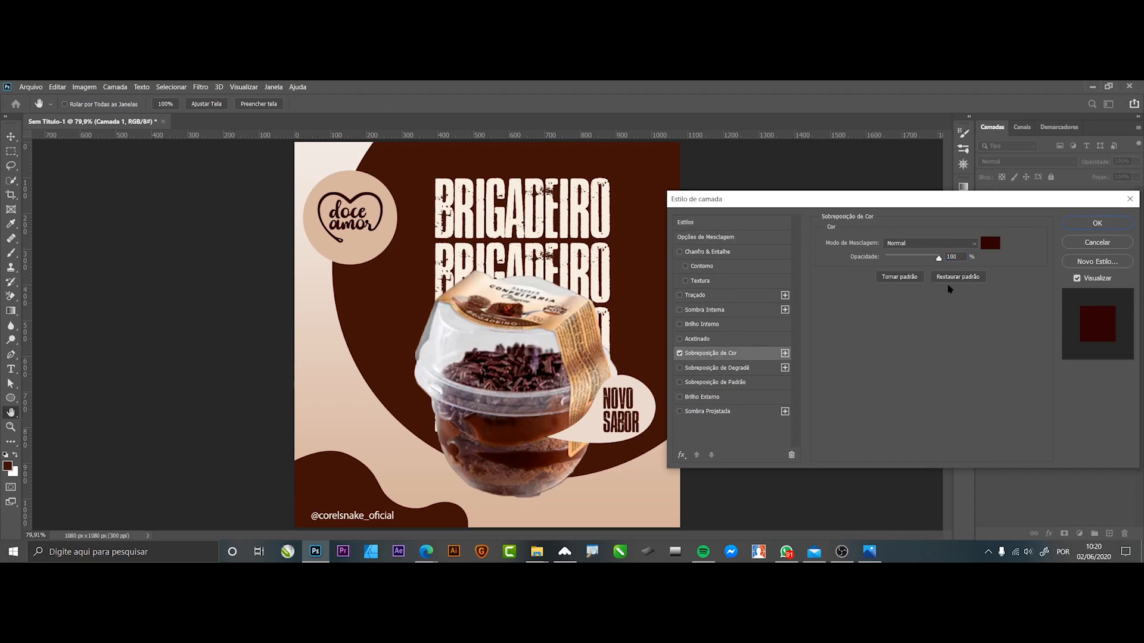
left_click(990, 241)
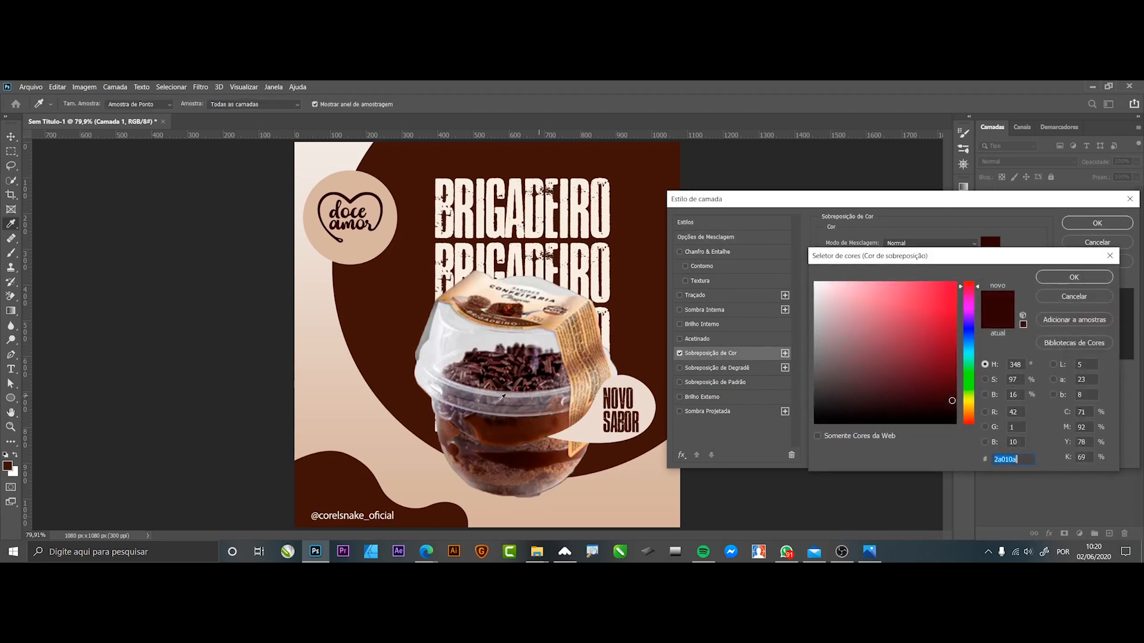
left_click(373, 350)
left_click(918, 400)
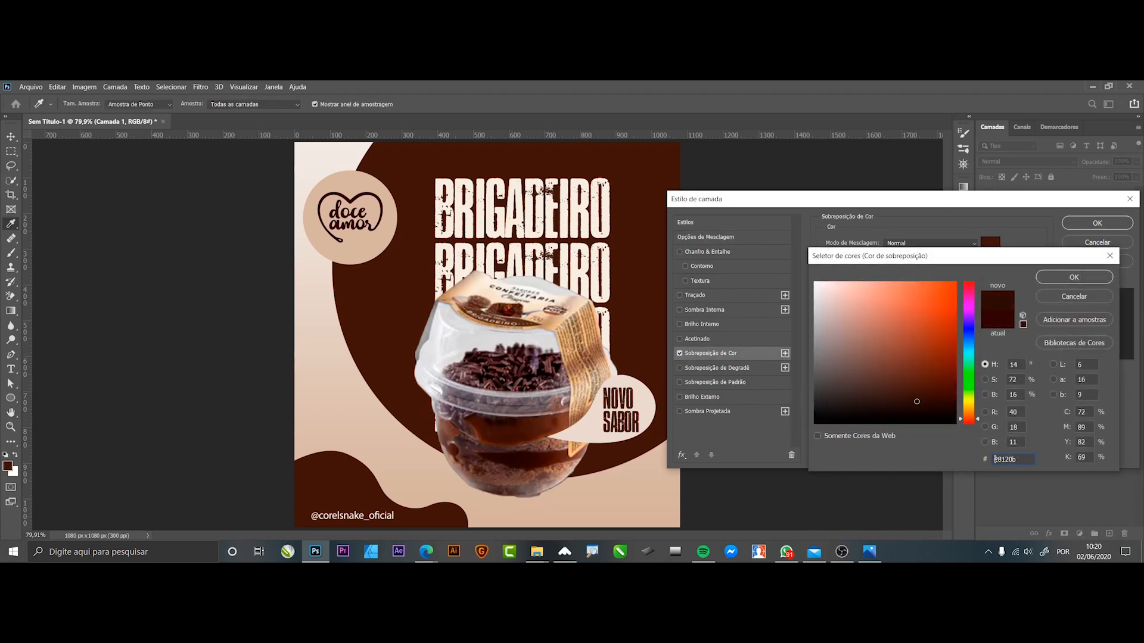
left_click(1074, 277)
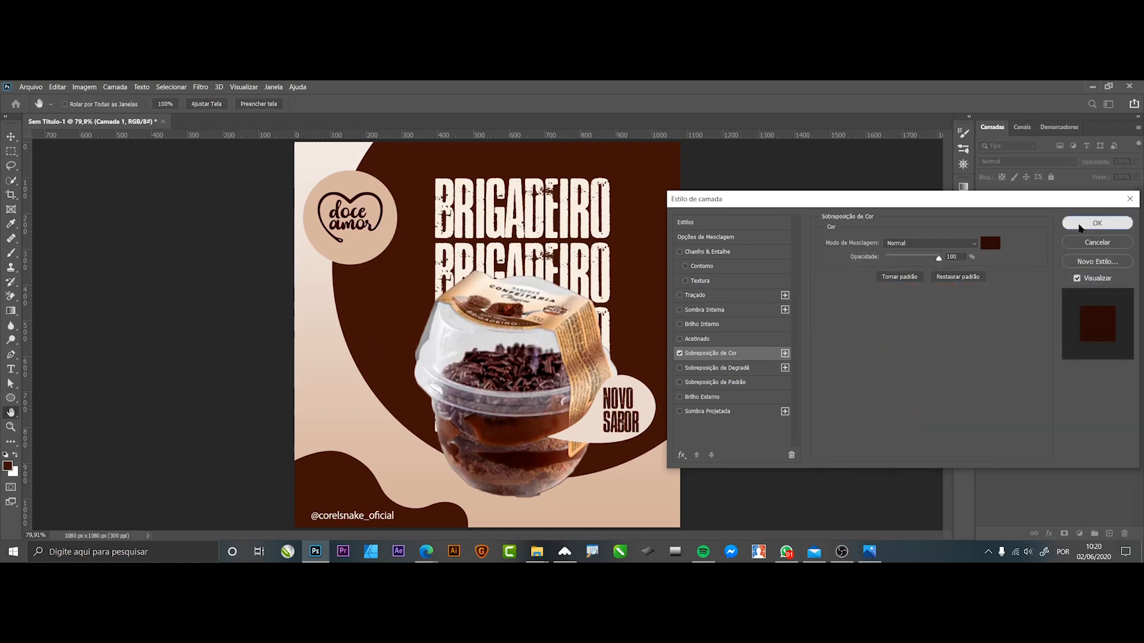
left_click(1095, 224)
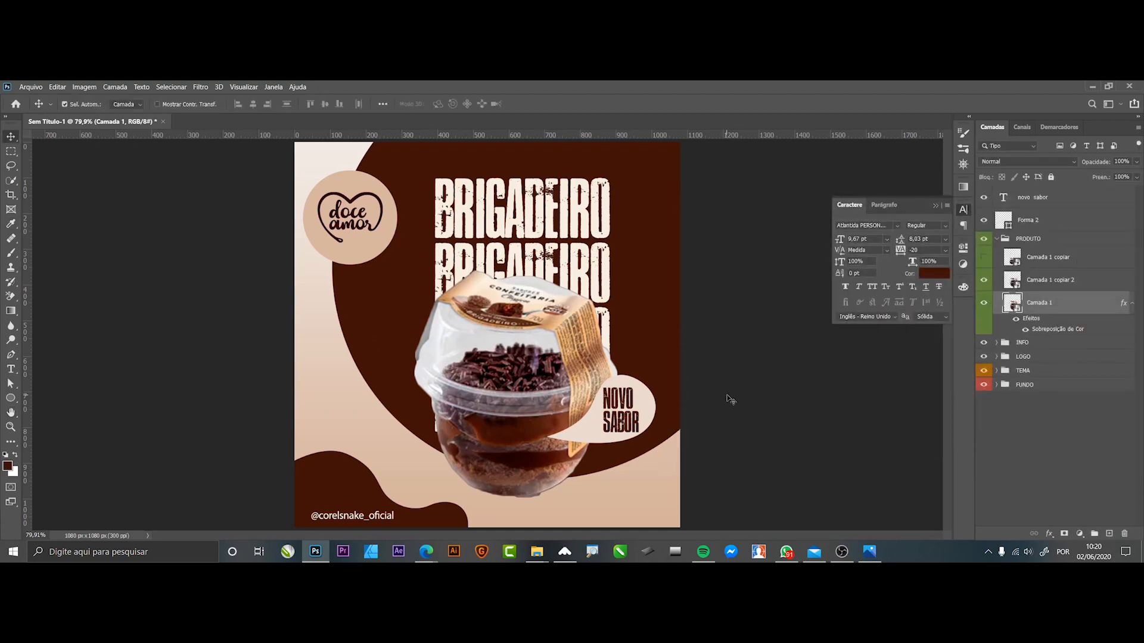
Try a ground shadow by squashing the overlaid cup layer to 14.66% height and rotating it 3.75°, and delete that layer.
key("ctrl+t")
left_click_drag(514, 245, 506, 491)
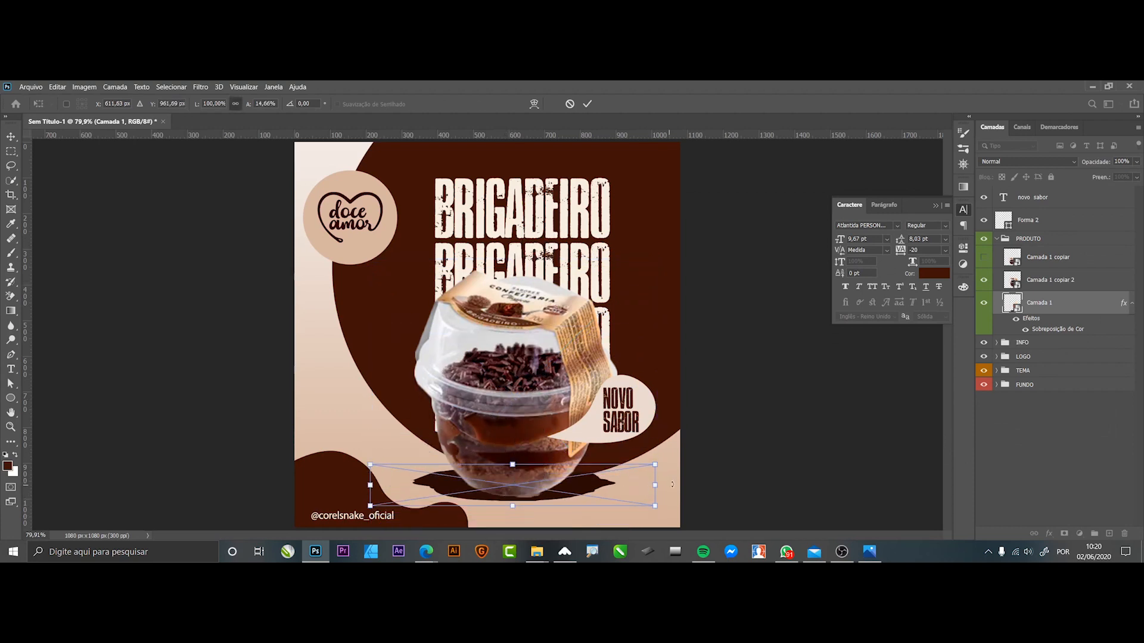
left_click_drag(672, 485, 677, 493)
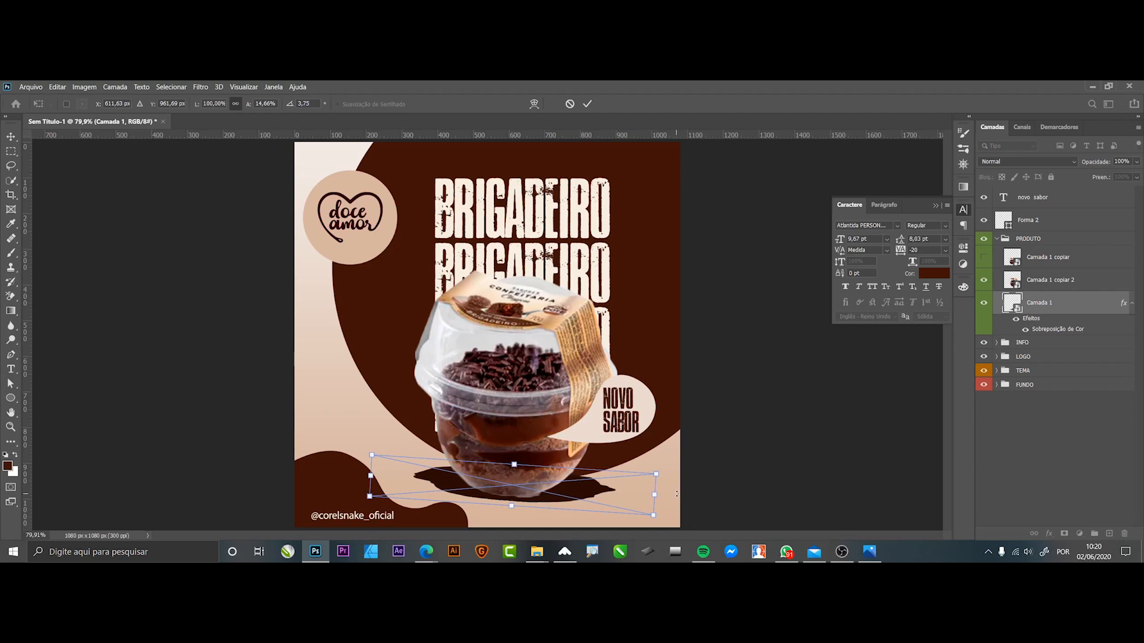
key("Return")
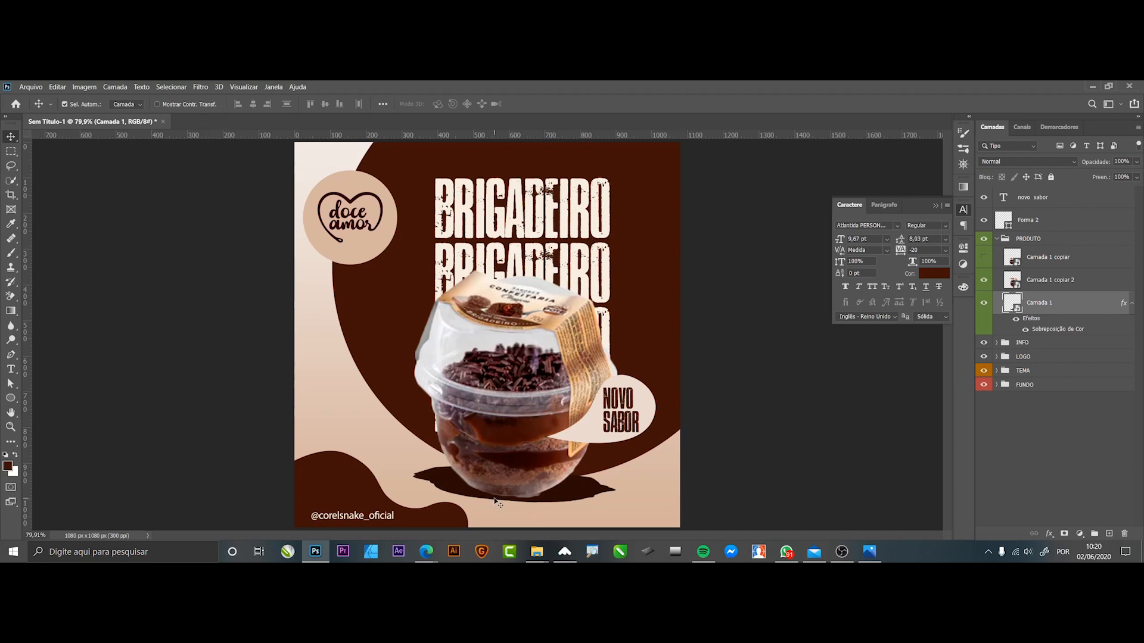
key("Delete")
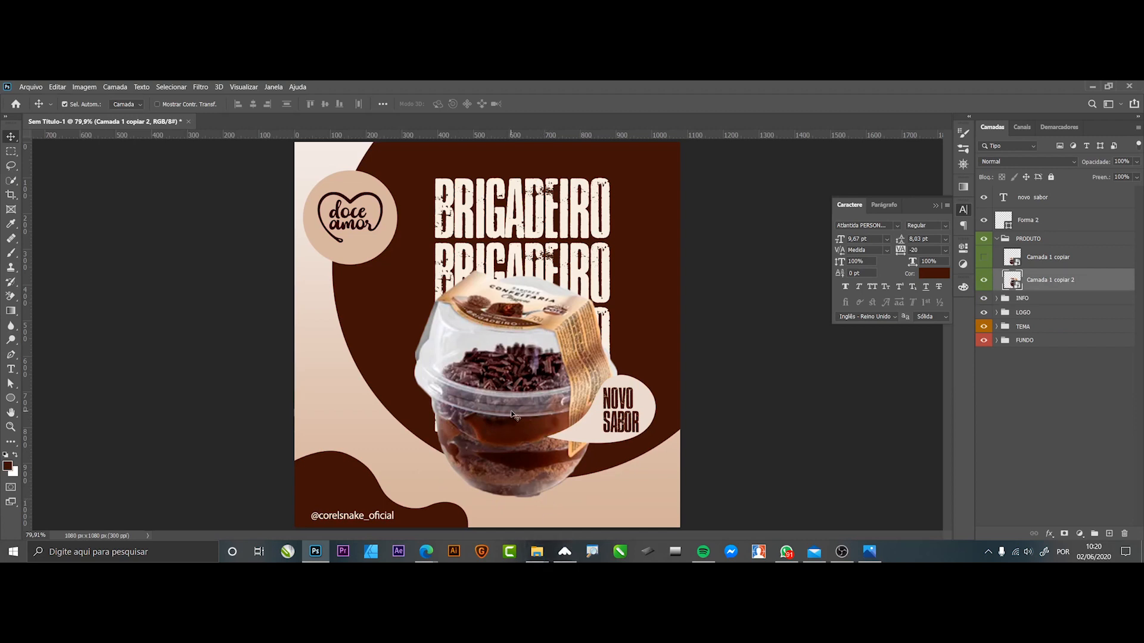
Duplicate the cup, scale the copy to about 77.25%, rotate it about -2.79° and place it in front at the original's lower left.
key("ctrl+j")
key("ctrl+t")
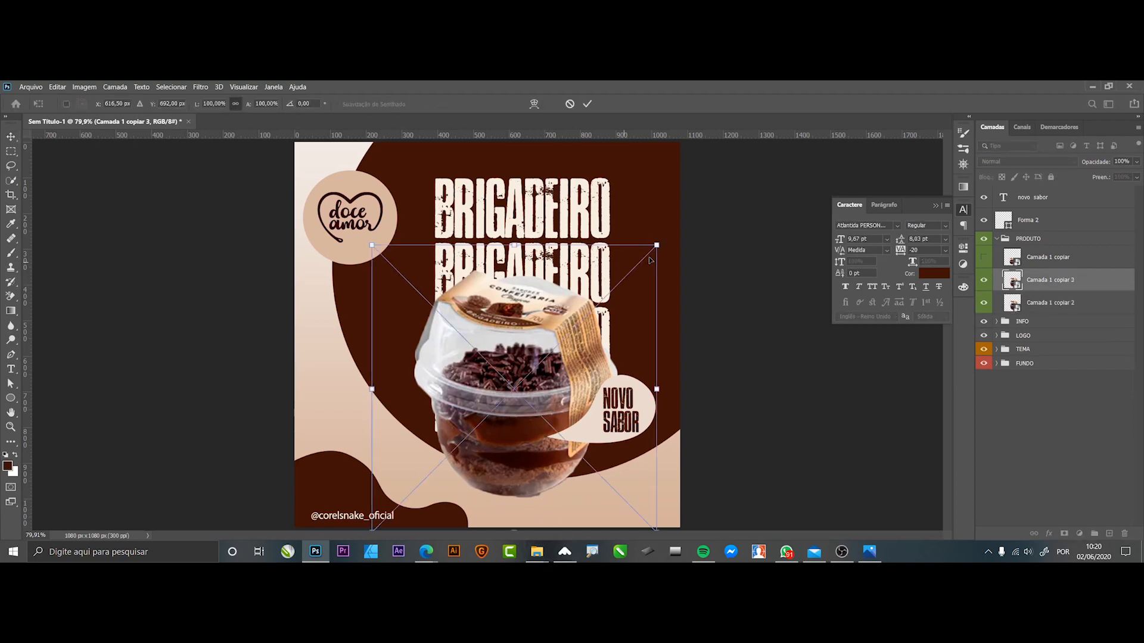
left_click_drag(657, 245, 610, 292)
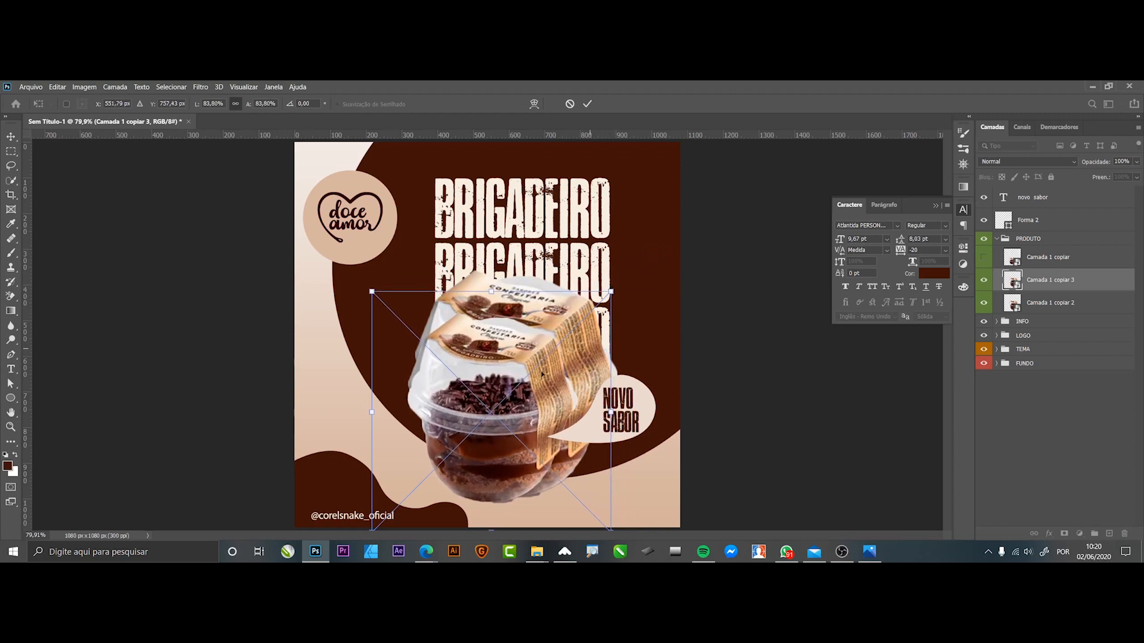
left_click_drag(541, 374, 535, 388)
left_click_drag(637, 310, 586, 319)
left_click_drag(531, 451, 518, 452)
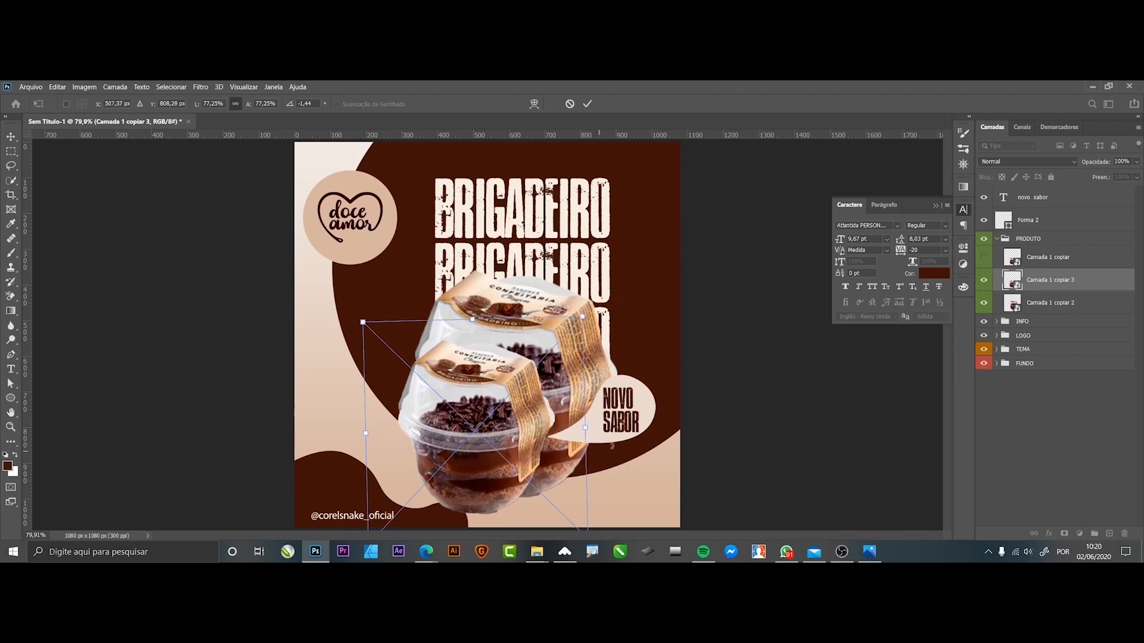
left_click_drag(602, 376, 603, 373)
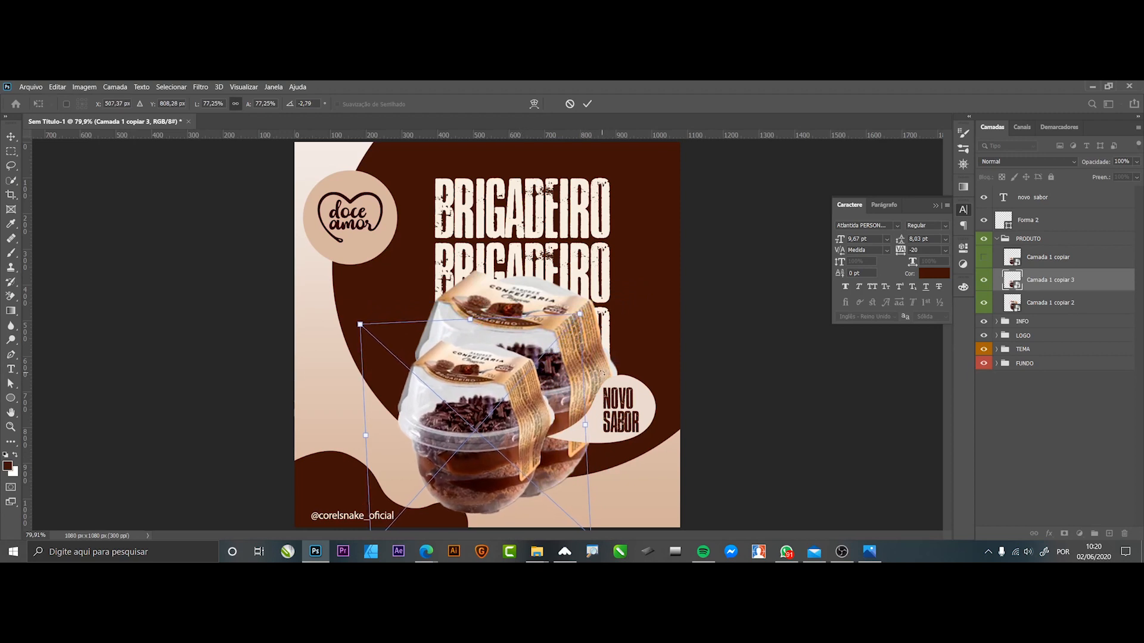
key("Return")
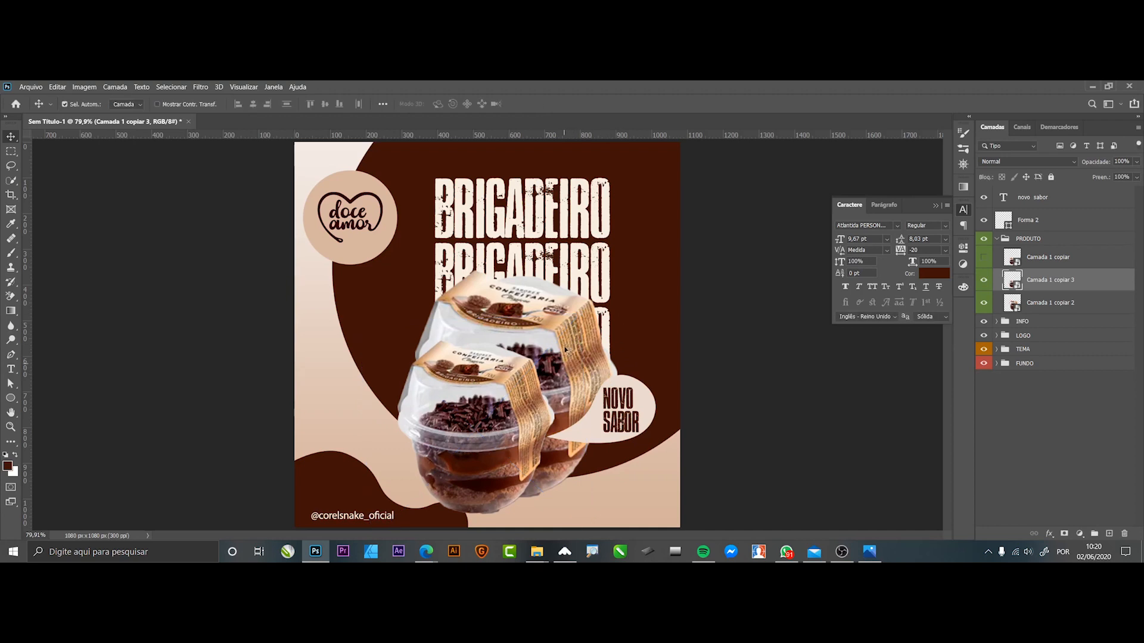
Move both cups, the bubble and the NOVO SABOR text together slightly up and to the right.
left_click(633, 404)
left_click(643, 400, "shift")
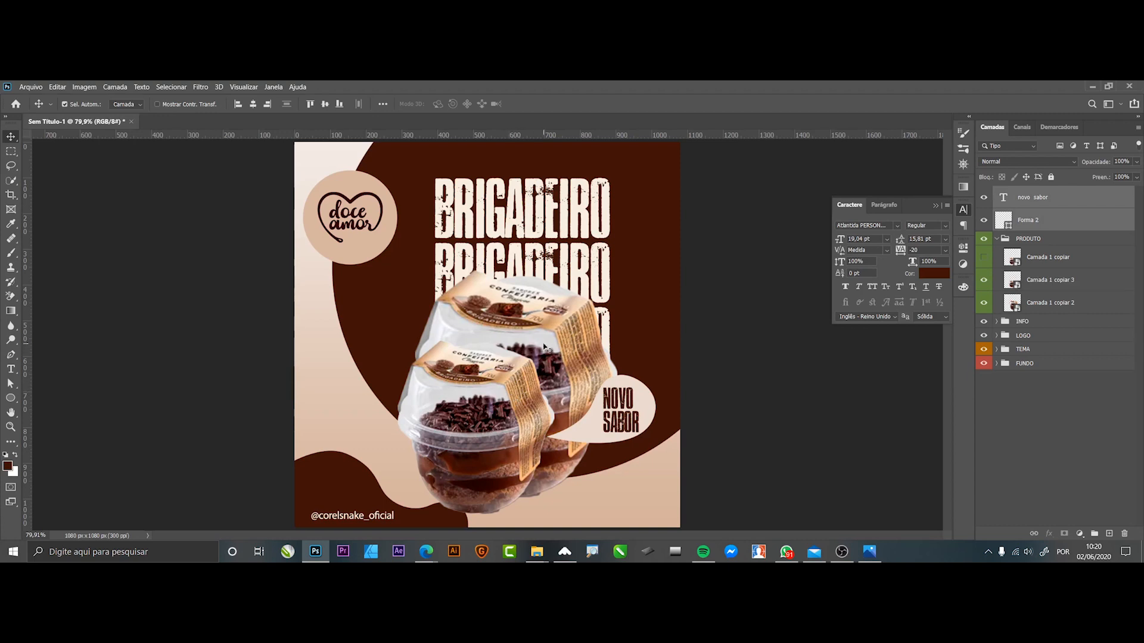
left_click(524, 376, "shift")
left_click(575, 363, "shift")
left_click_drag(575, 362, 586, 359)
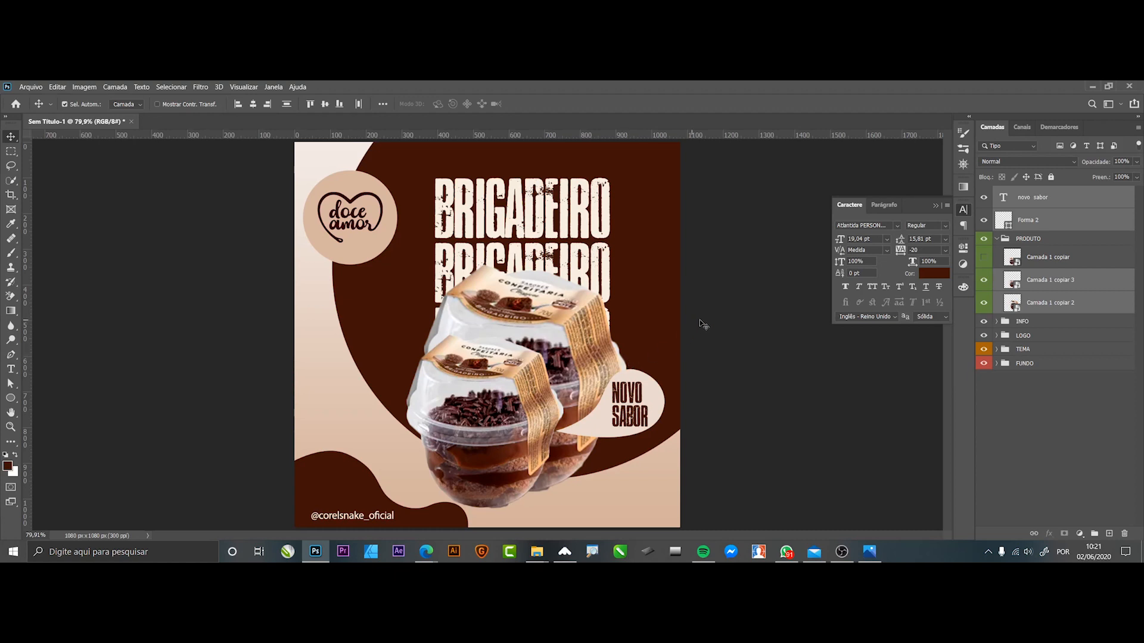
left_click(757, 312)
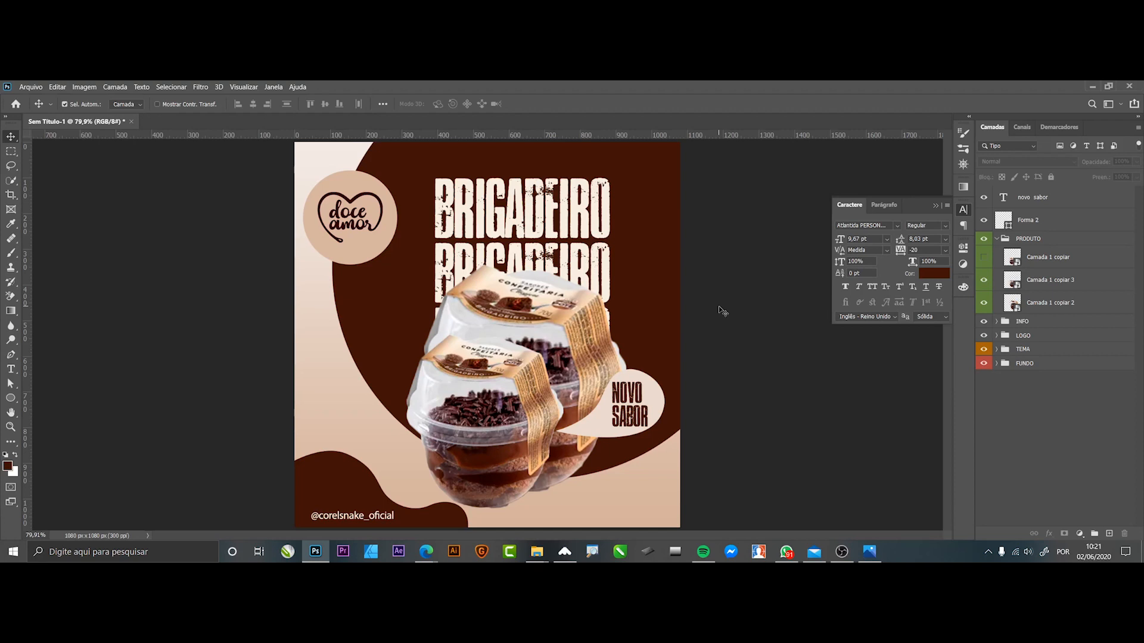
Duplicate both cup layers and merge the two lower originals into a single layer.
left_click(514, 384)
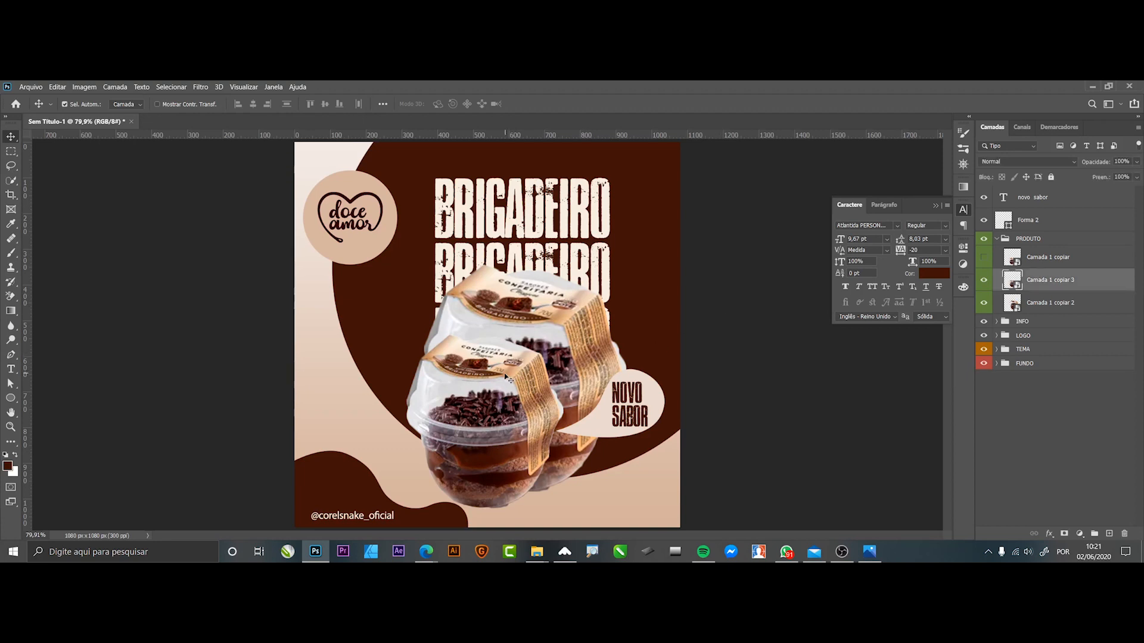
left_click(558, 339, "shift")
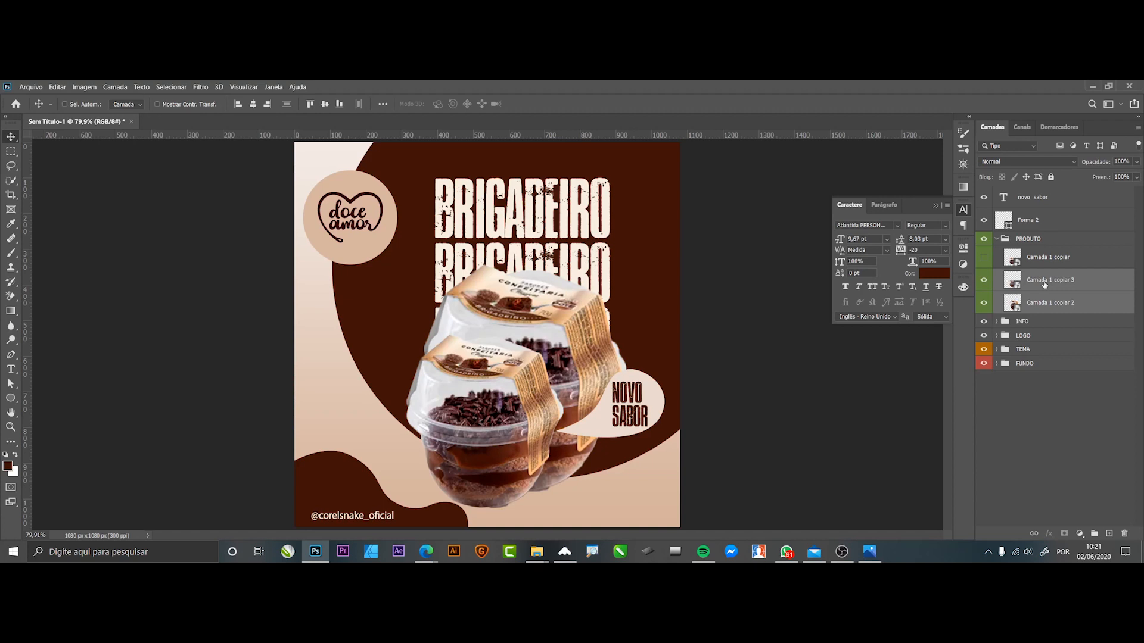
key("ctrl+j")
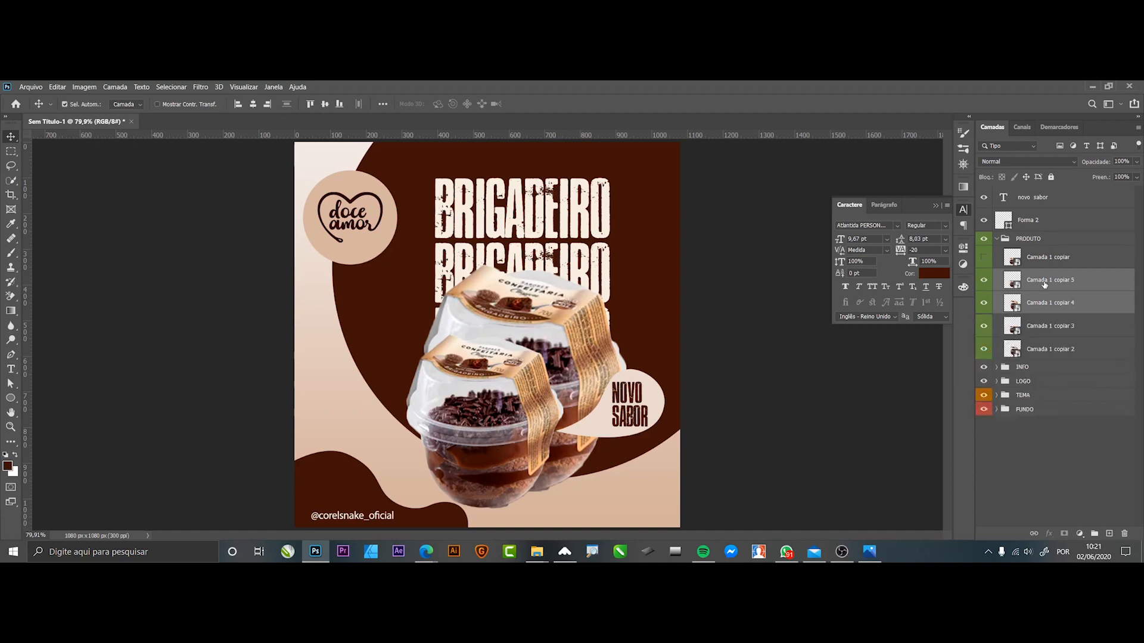
left_click(1043, 322)
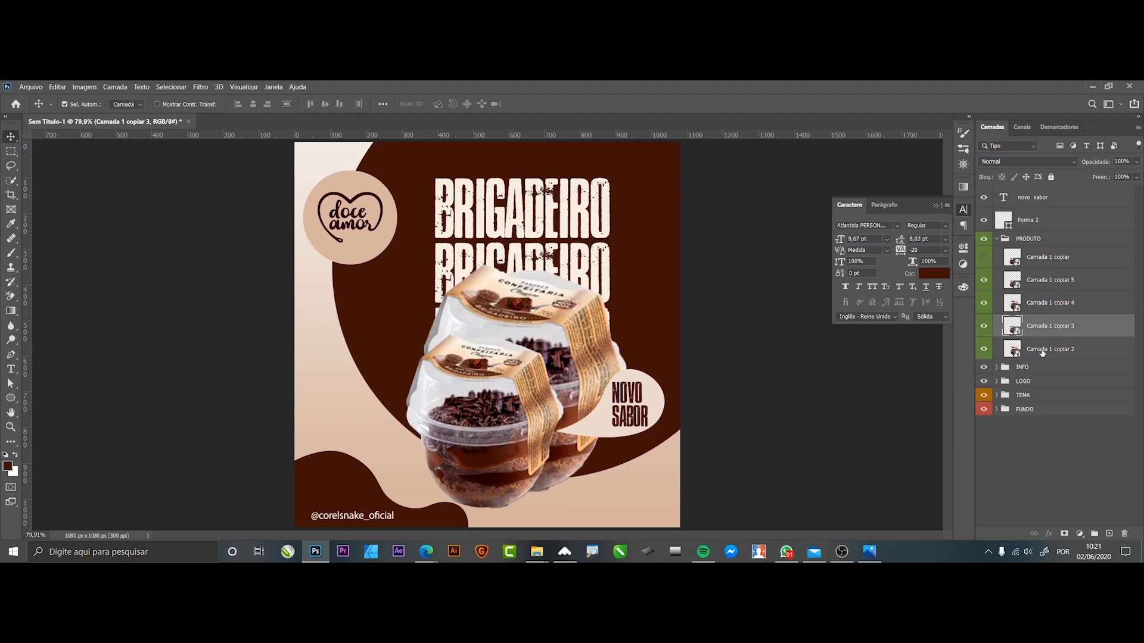
left_click(1041, 352, "shift")
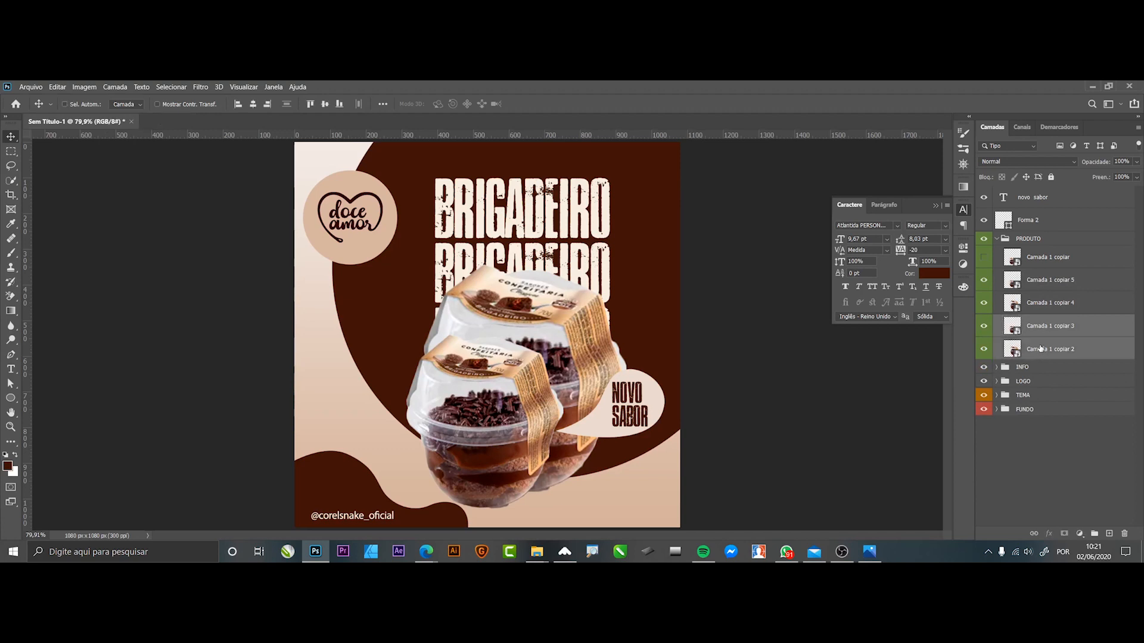
key("ctrl+e")
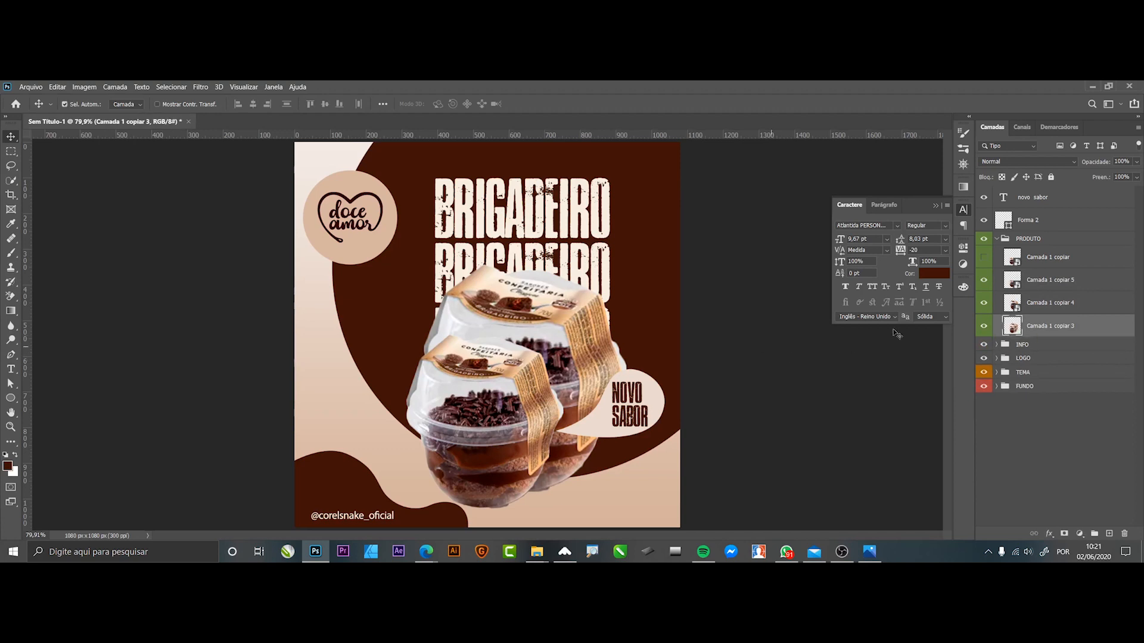
Give the merged cups layer a dark brown Color Overlay and squash it to 15.96% height at the cups' base as a ground shadow.
double_click(1098, 327)
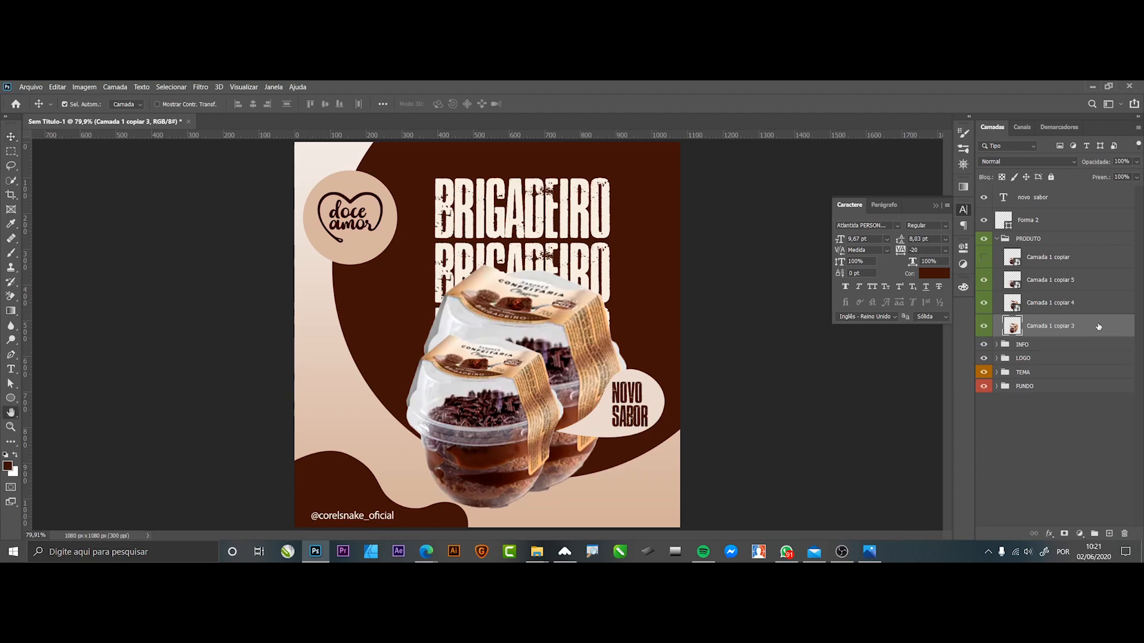
left_click(737, 354)
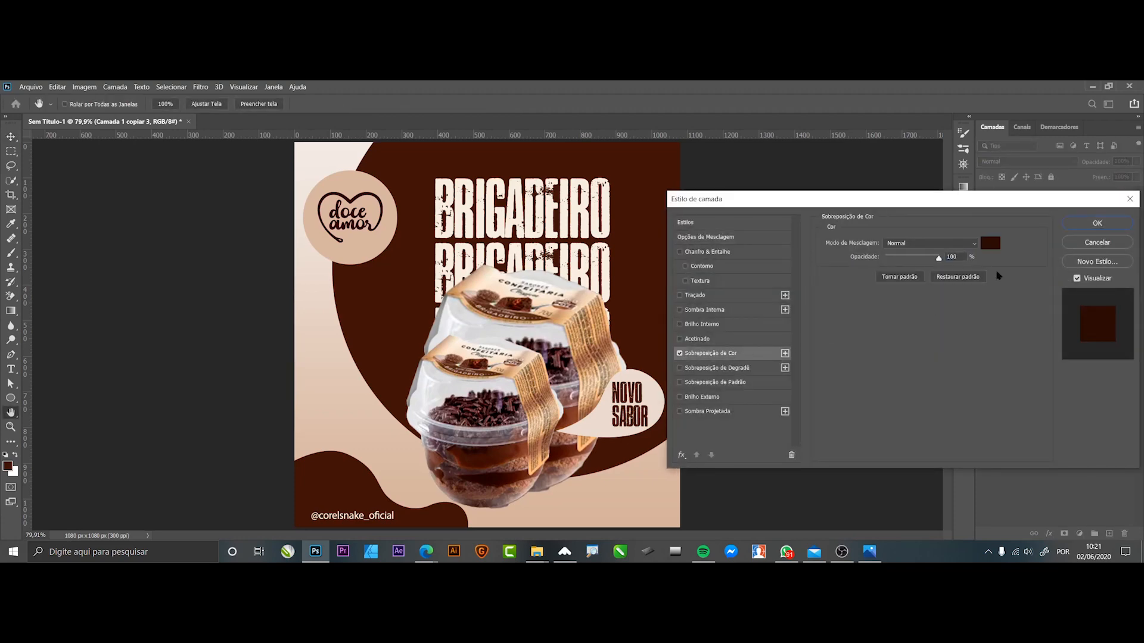
left_click(1097, 224)
key("ctrl+t")
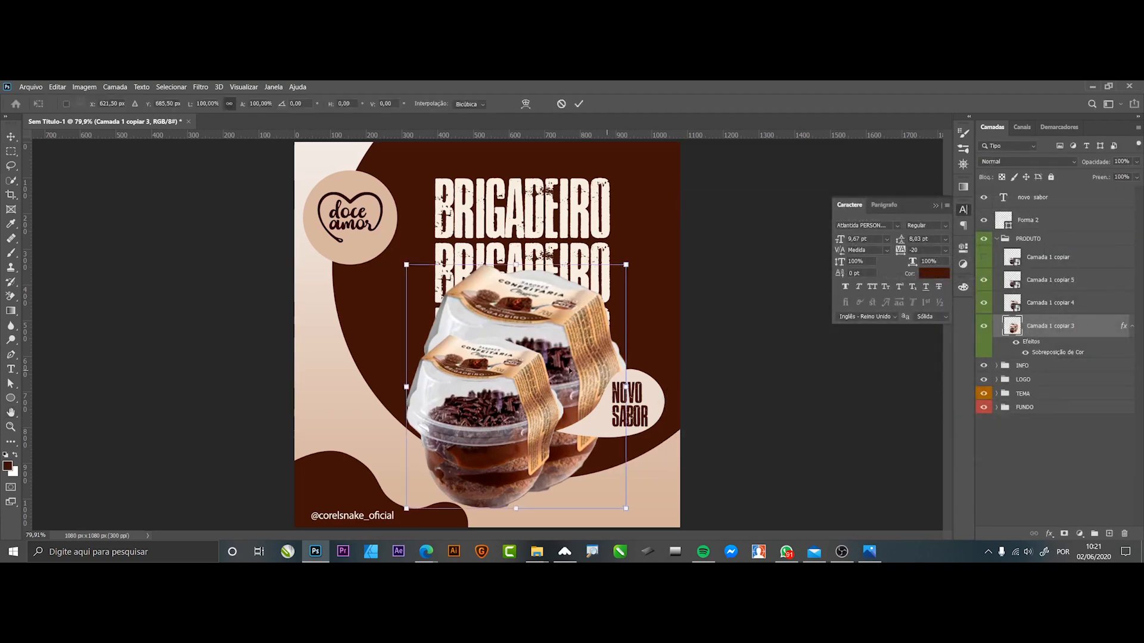
left_click_drag(516, 265, 504, 471)
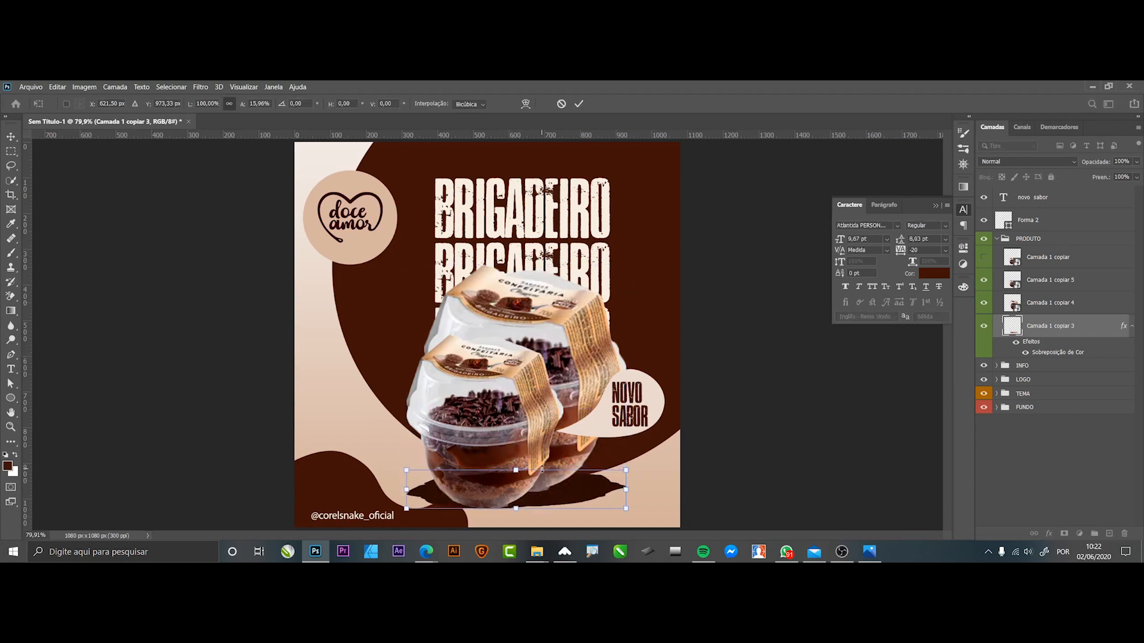
key("Return")
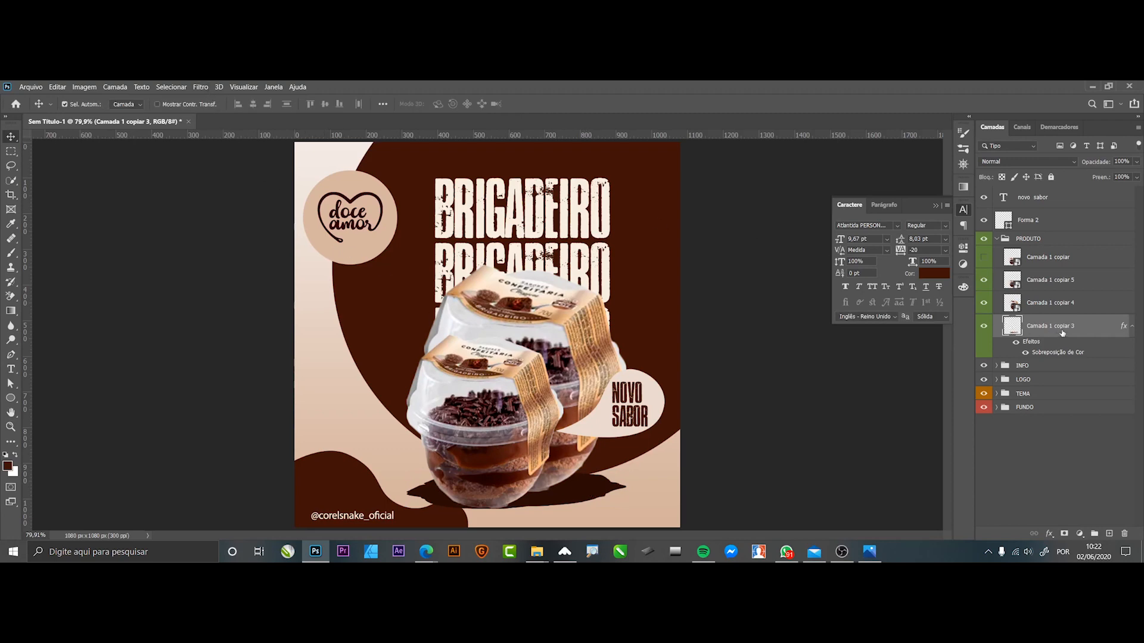
Convert the shadow layer to a smart object and apply a Gaussian Blur with a 36.0 px radius.
right_click(1090, 330)
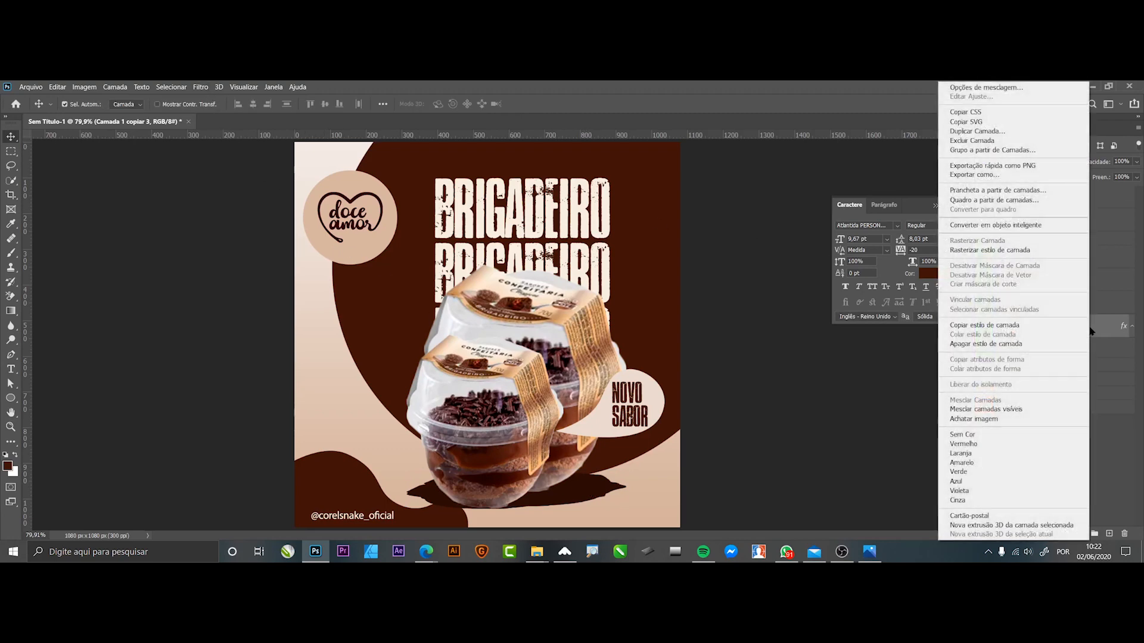
left_click(1016, 227)
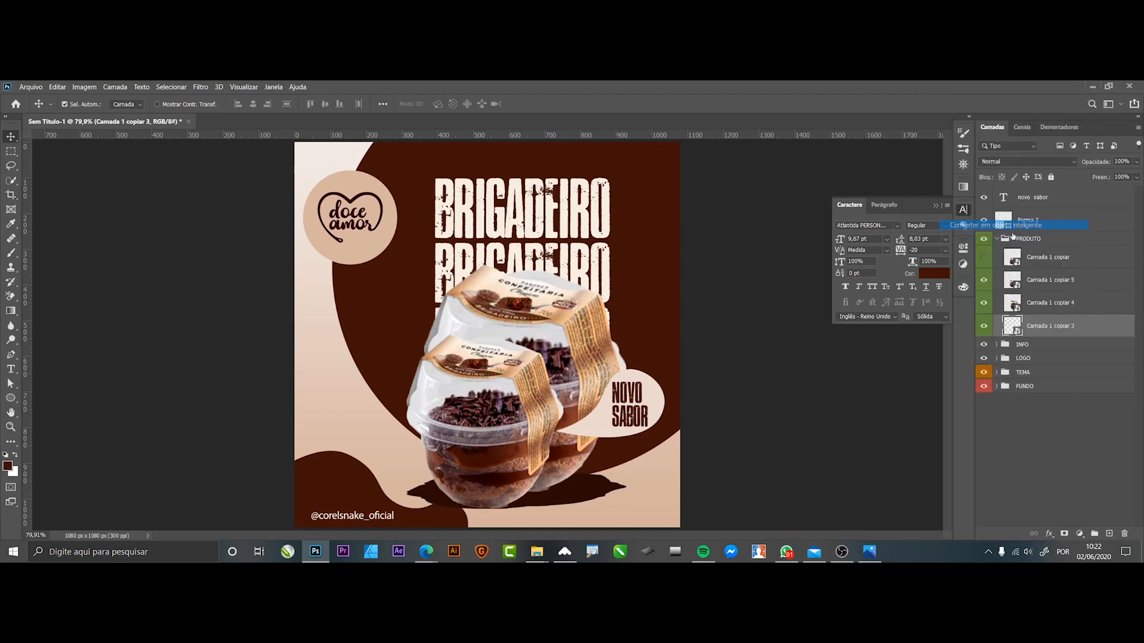
left_click(201, 88)
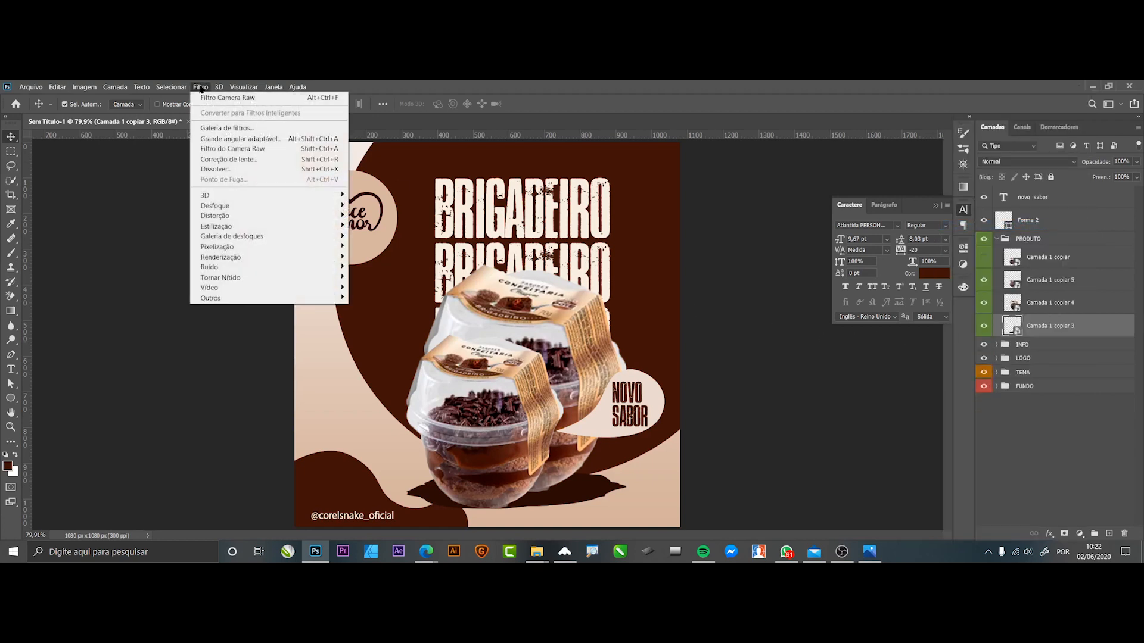
mouse_move(242, 209)
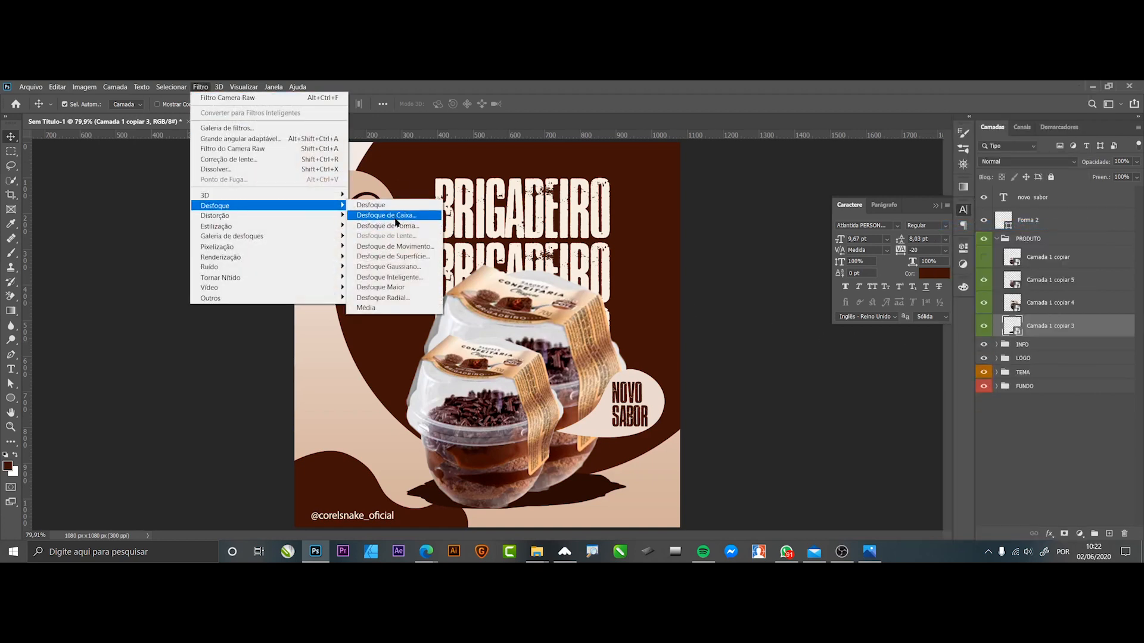
left_click(390, 267)
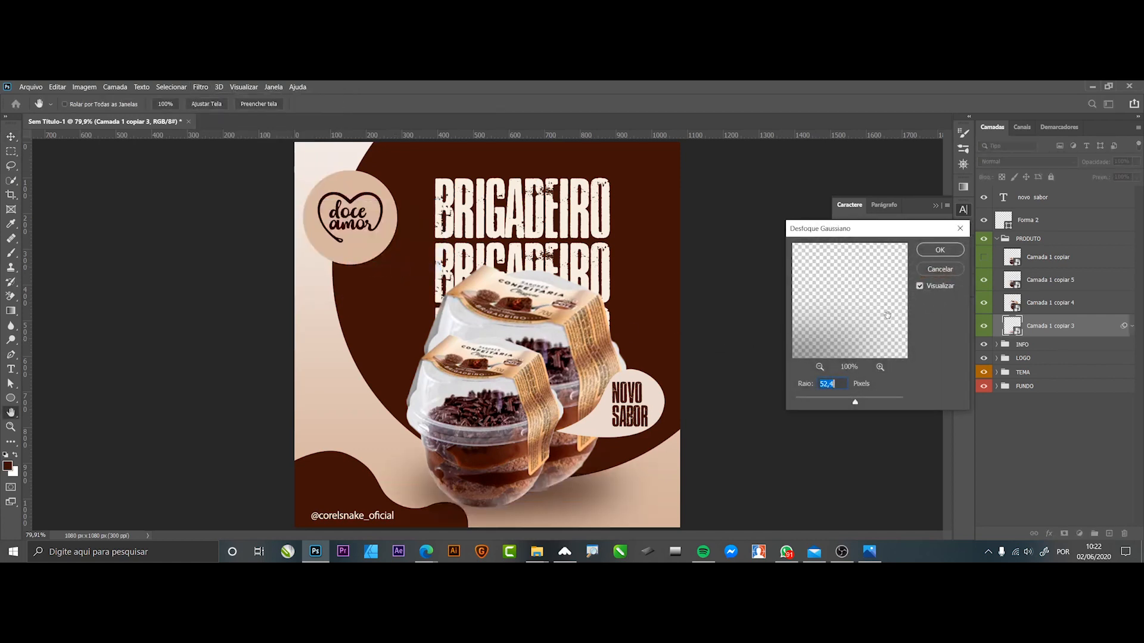
left_click_drag(856, 403, 848, 404)
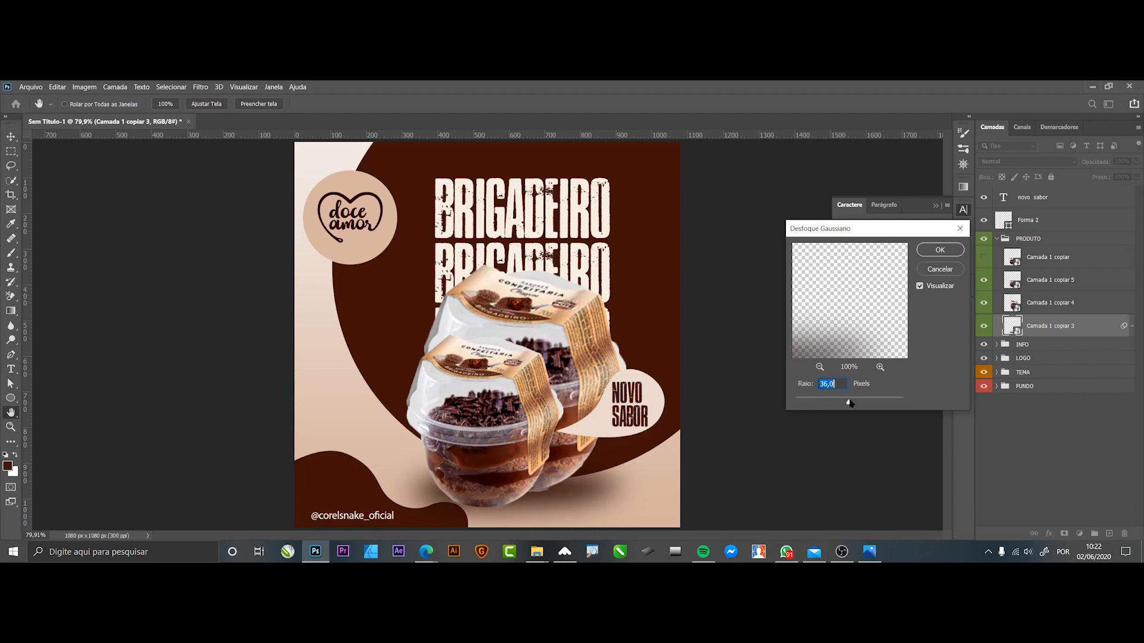
left_click(944, 252)
left_click(964, 210)
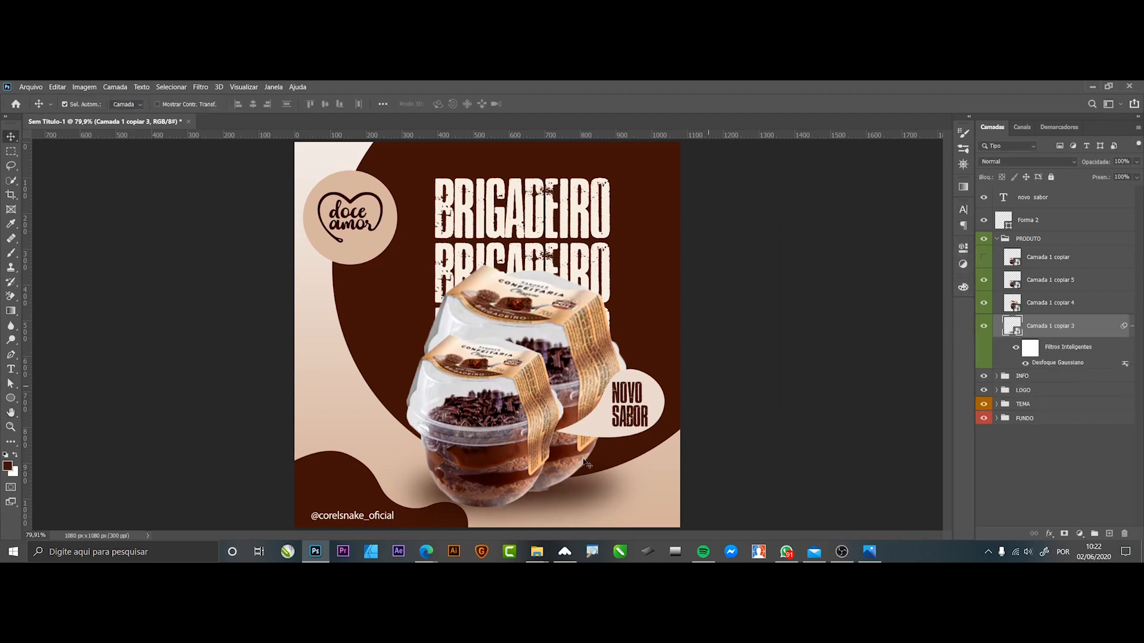
Move the shadow about 25 px left and 29 px down, narrow it to 96.61% width and rotate it 2.51°.
left_click_drag(553, 501, 567, 501)
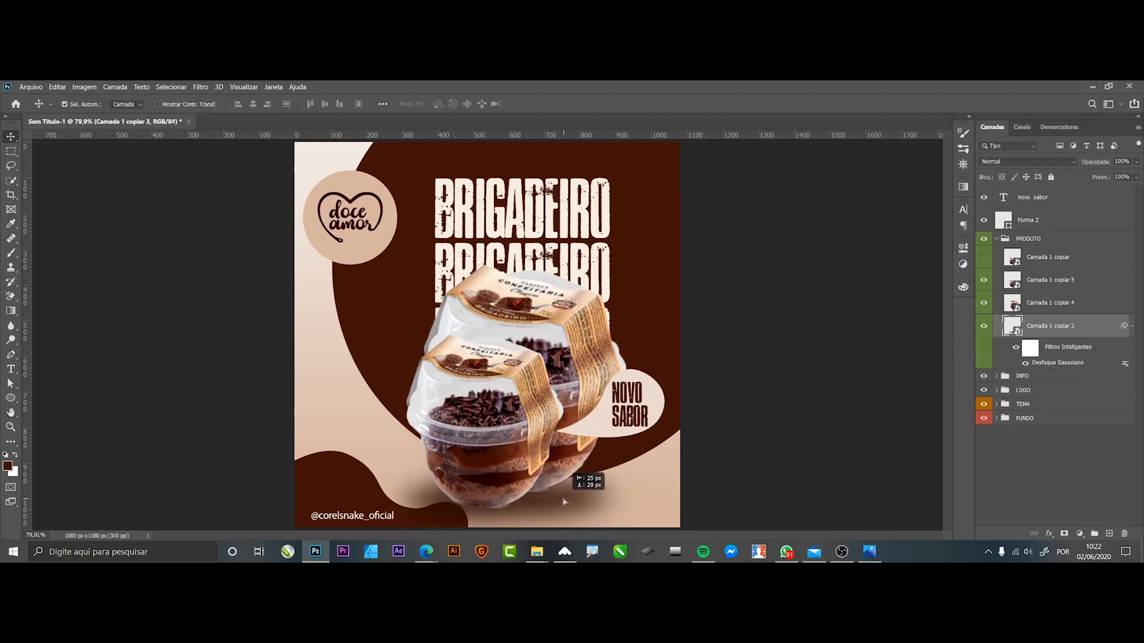
key("ctrl+t")
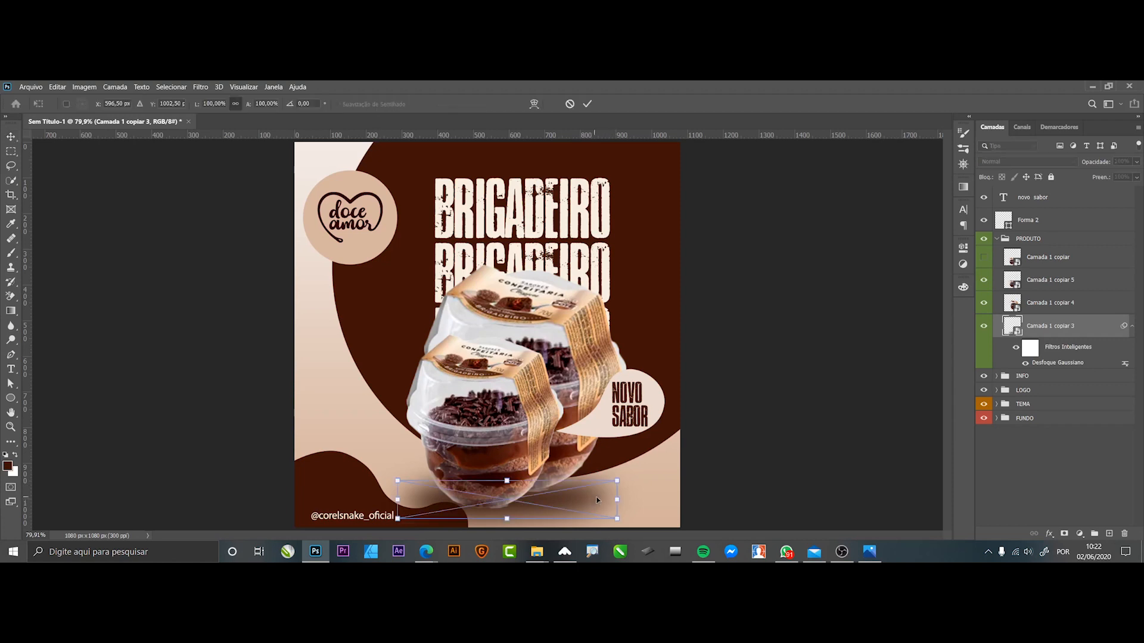
left_click_drag(618, 499, 610, 500)
key("Return")
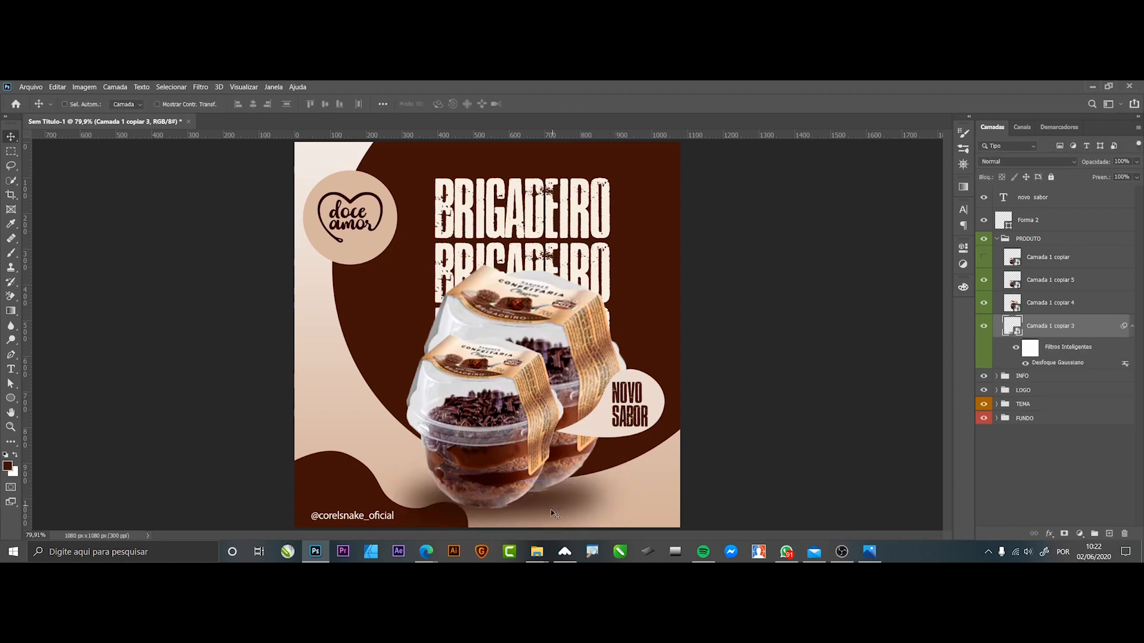
key("ctrl+t")
left_click_drag(637, 489, 639, 499)
key("Return")
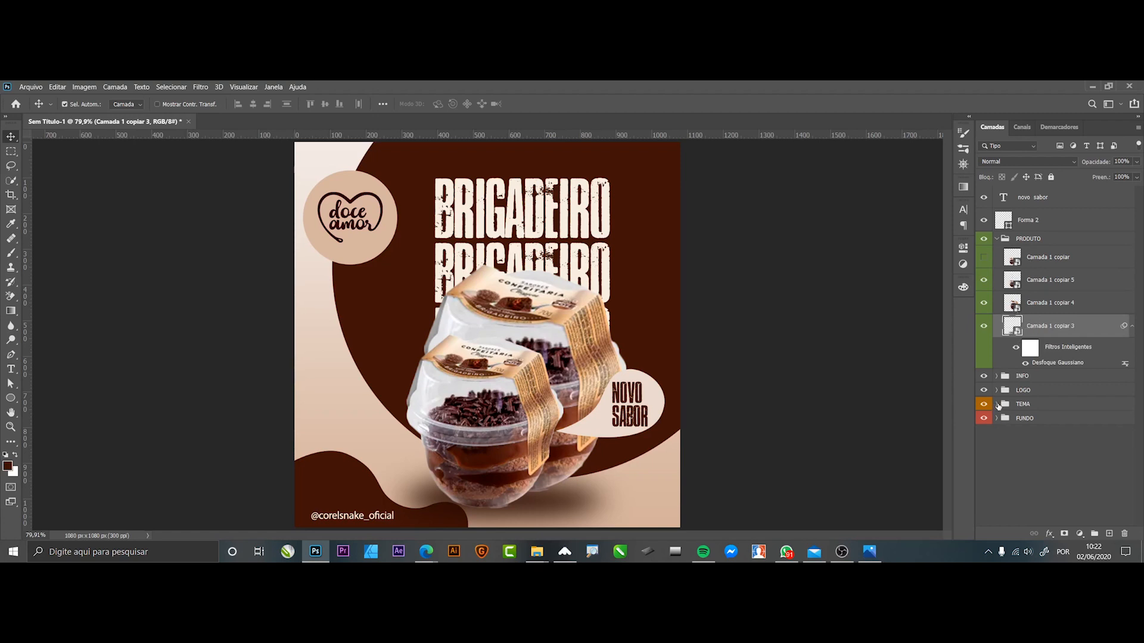
Move the shadow layer into the FUNDO group, above the gradient fill, and collapse the group.
left_click(996, 419)
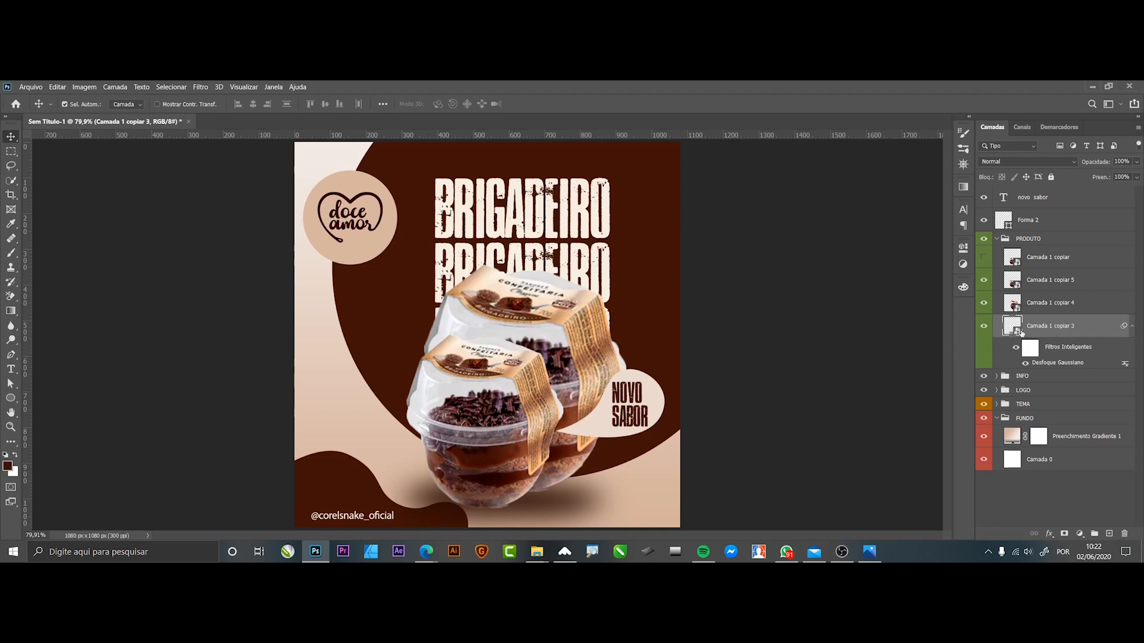
left_click_drag(1013, 332, 1009, 420)
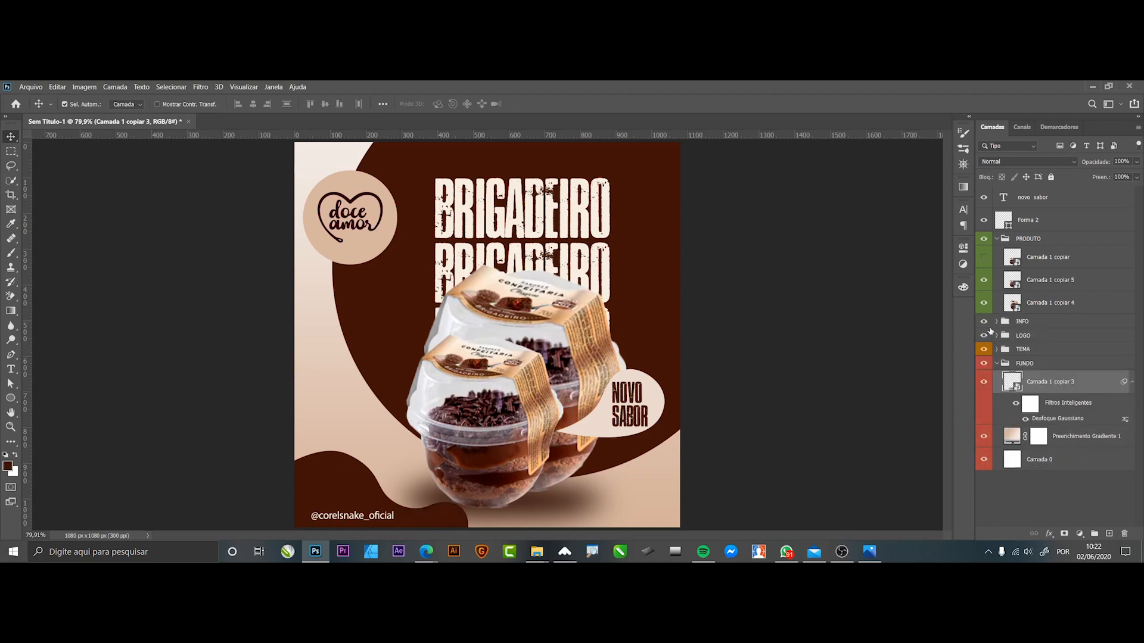
left_click(997, 364)
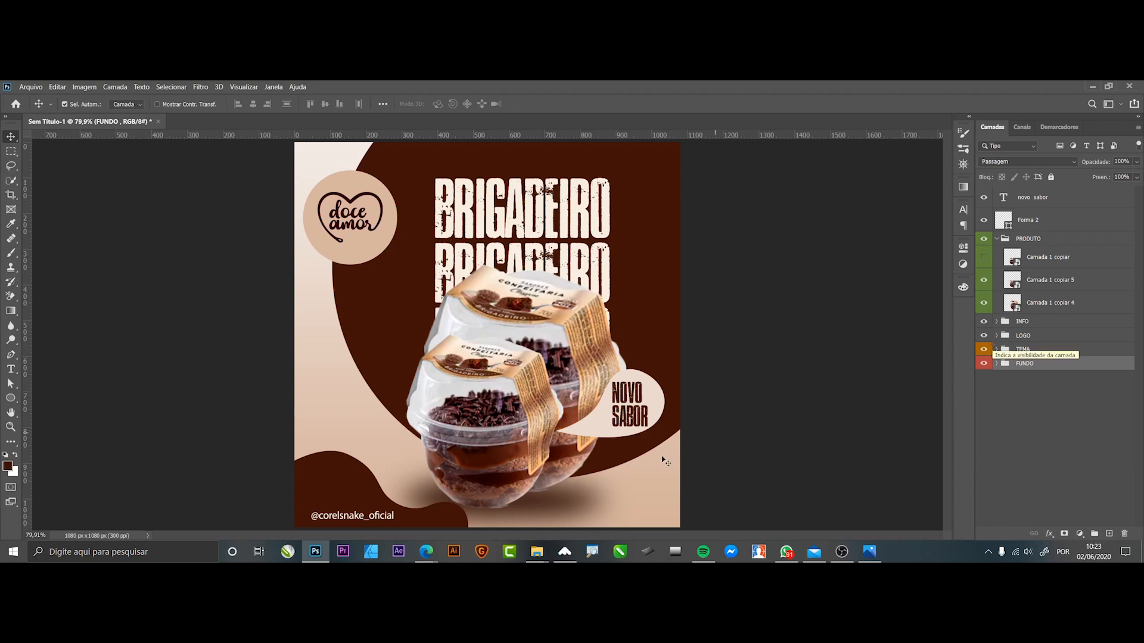
Scale the shadow to 91.98% width and 95.21% height, shifted right beneath the cups, and turn on CMYK proof colors.
left_click(573, 511)
key("ctrl+t")
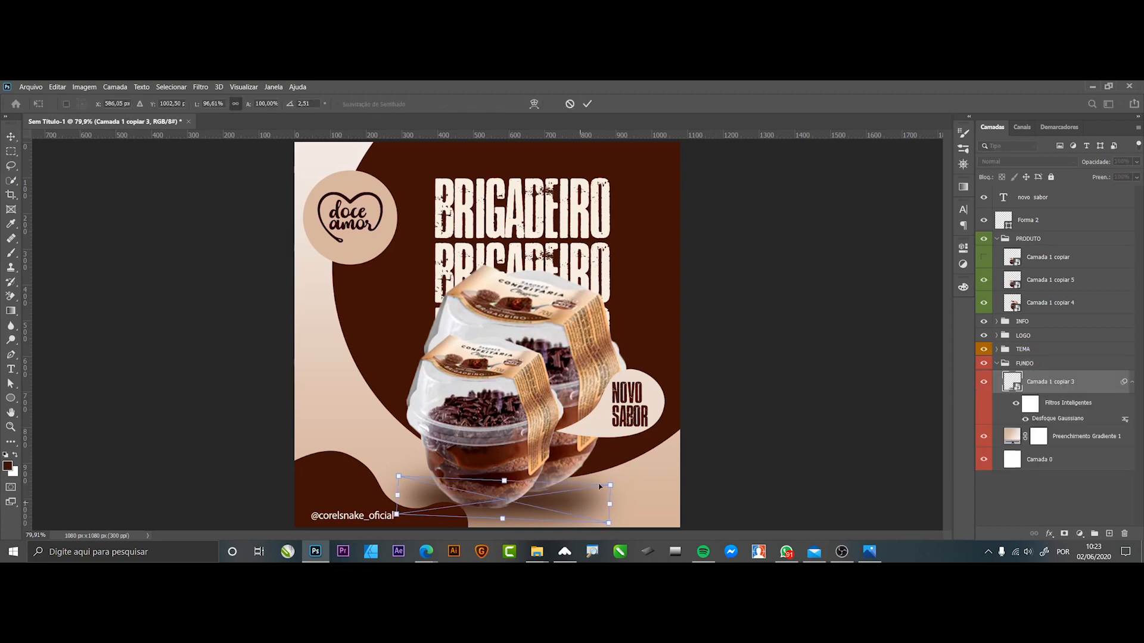
left_click_drag(615, 484, 597, 496)
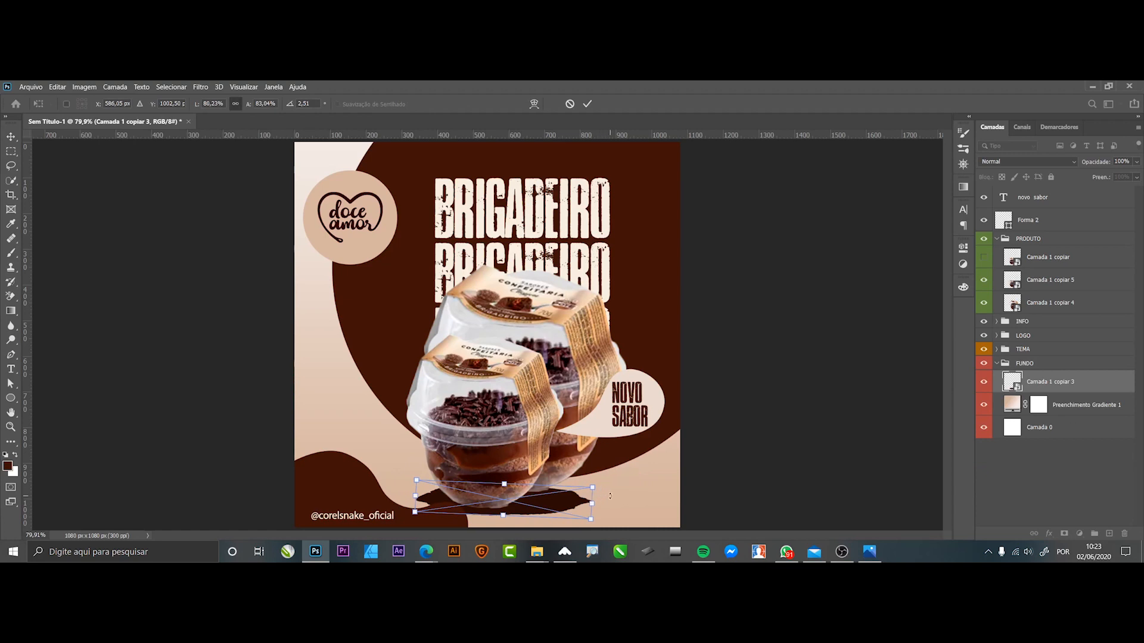
key("Return")
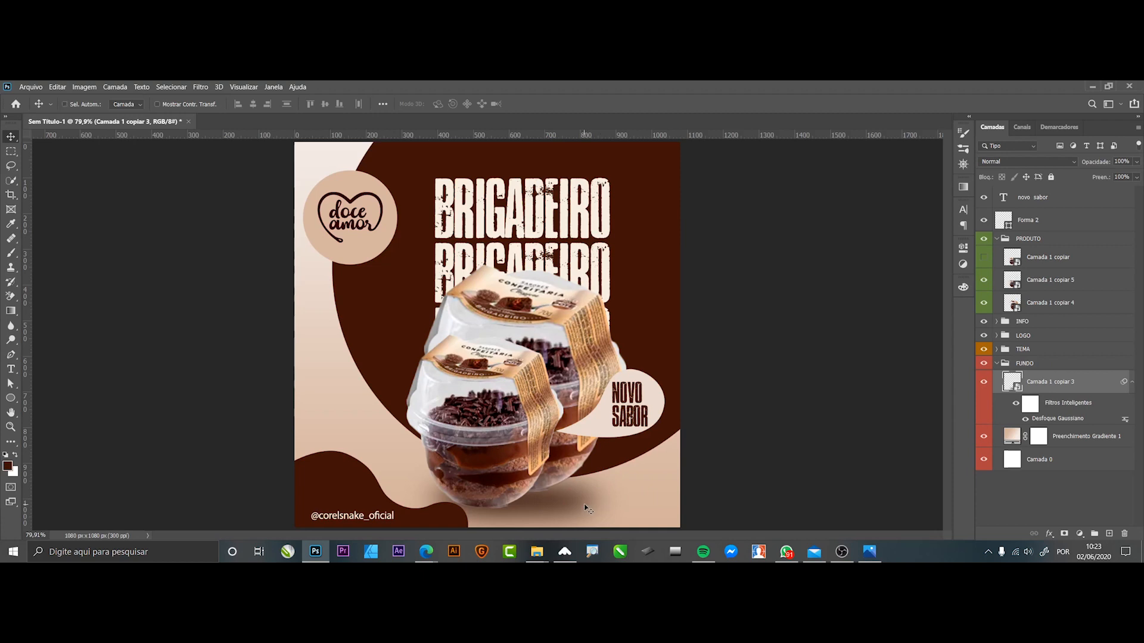
key("ctrl+y")
key("ctrl+t")
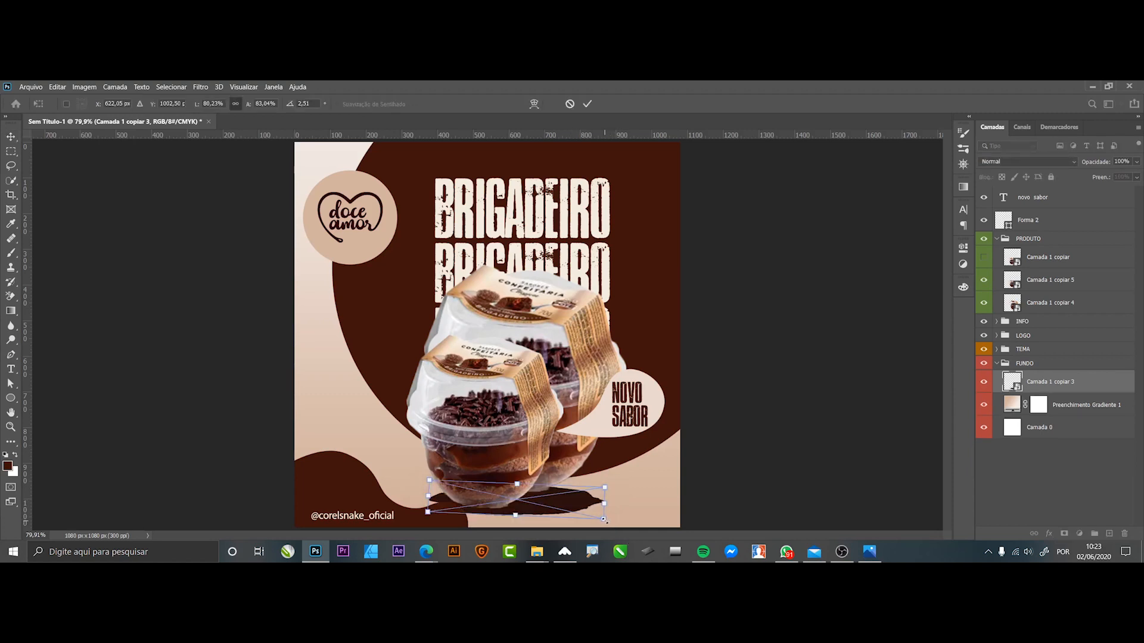
left_click_drag(604, 520, 630, 526)
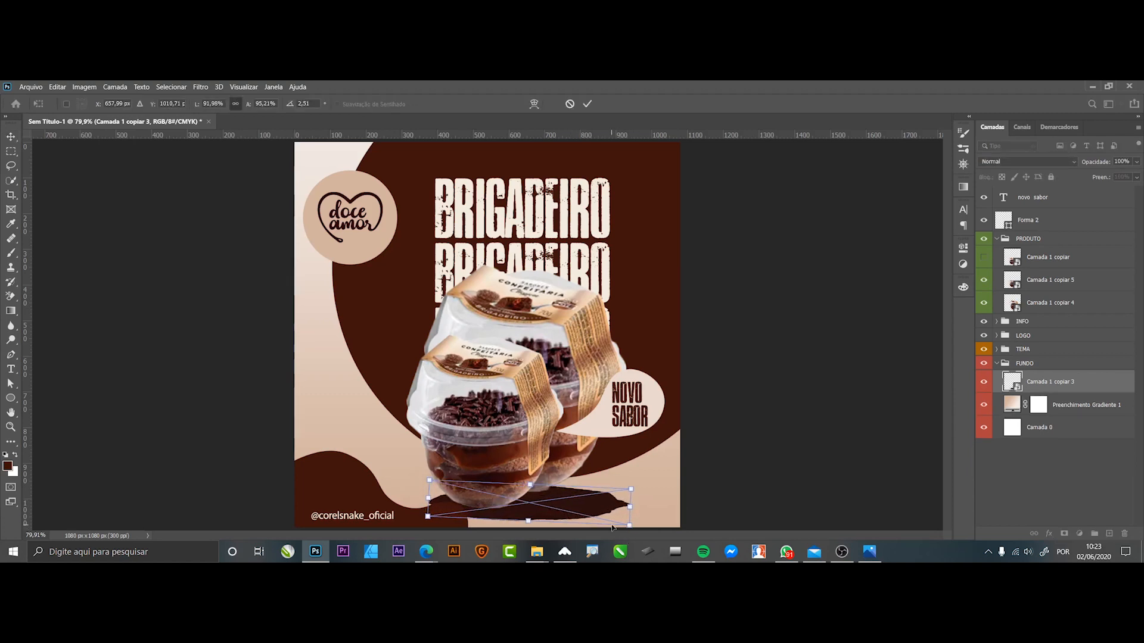
key("Return")
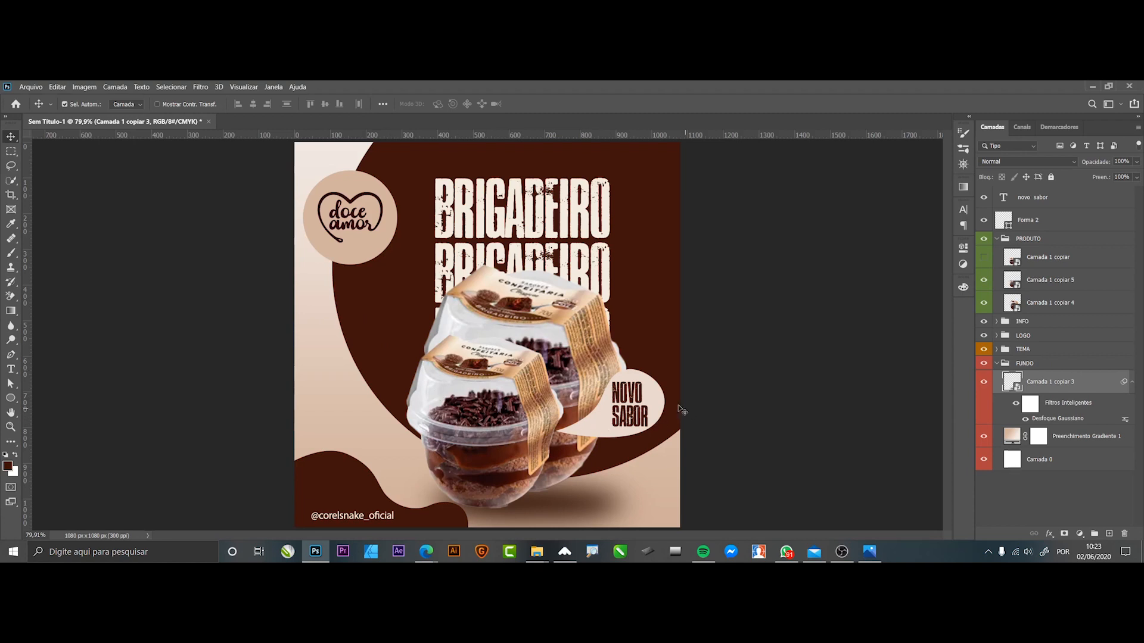
left_click(654, 398)
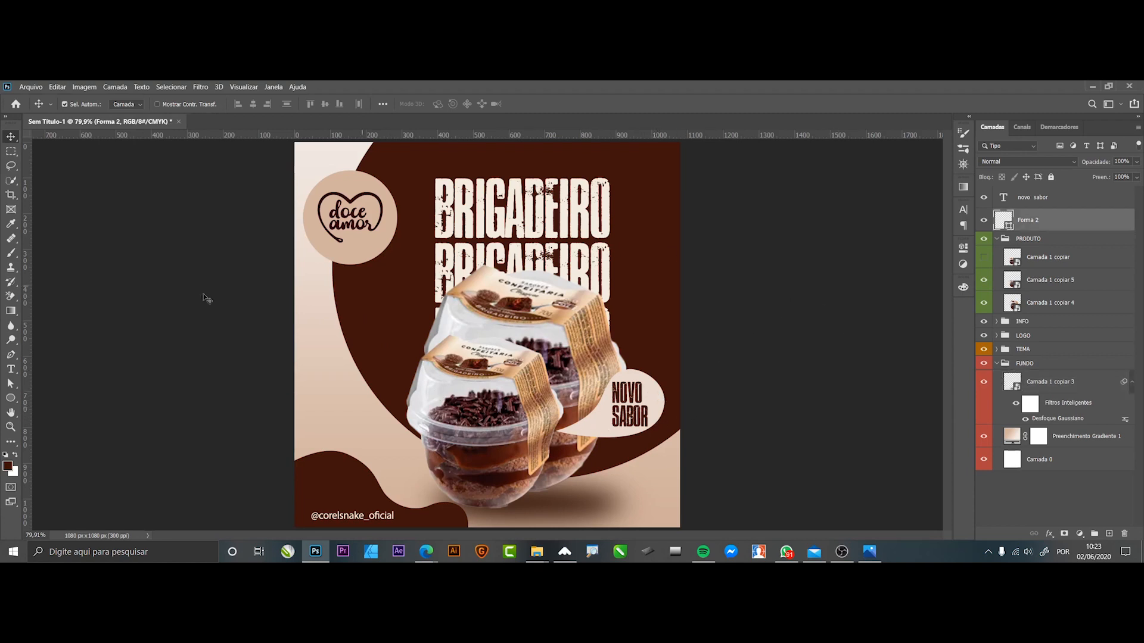
left_click(11, 384)
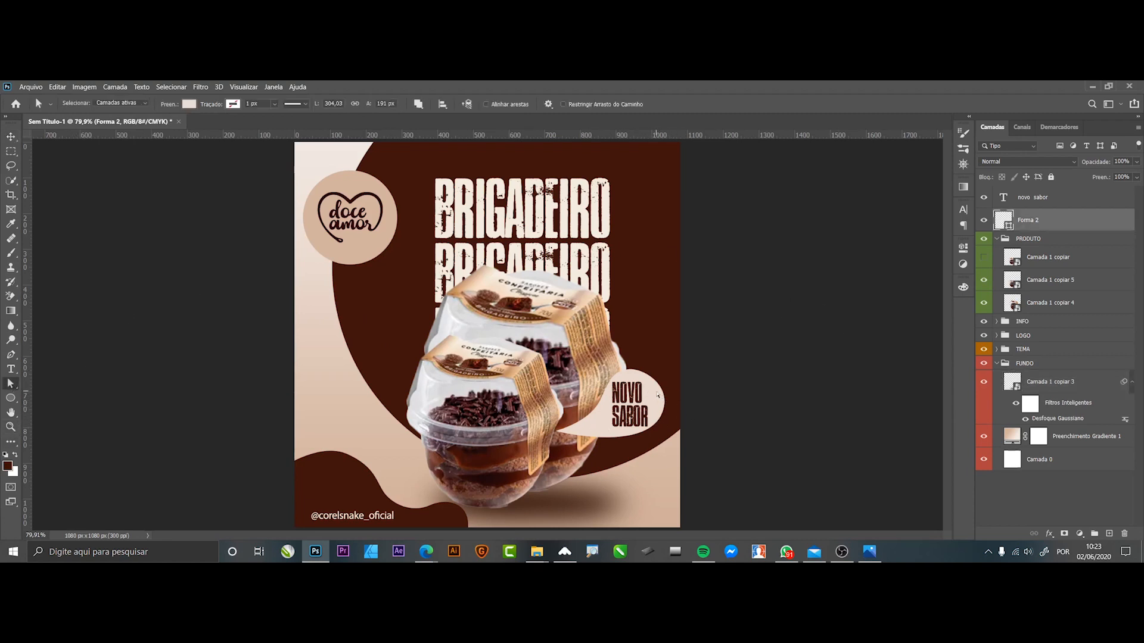
left_click(10, 136)
left_click(731, 384)
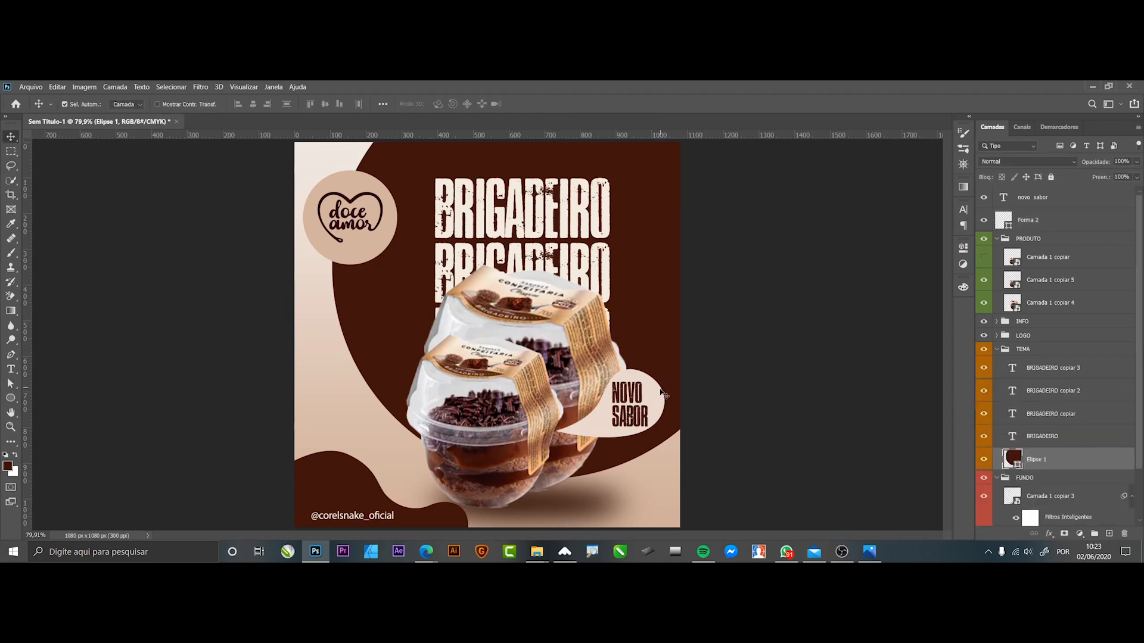
Transform the NOVO SABOR speech bubble to 110.30% width and 100.60% height, tilted -0.84° with a -2.88° horizontal skew.
left_click(660, 403)
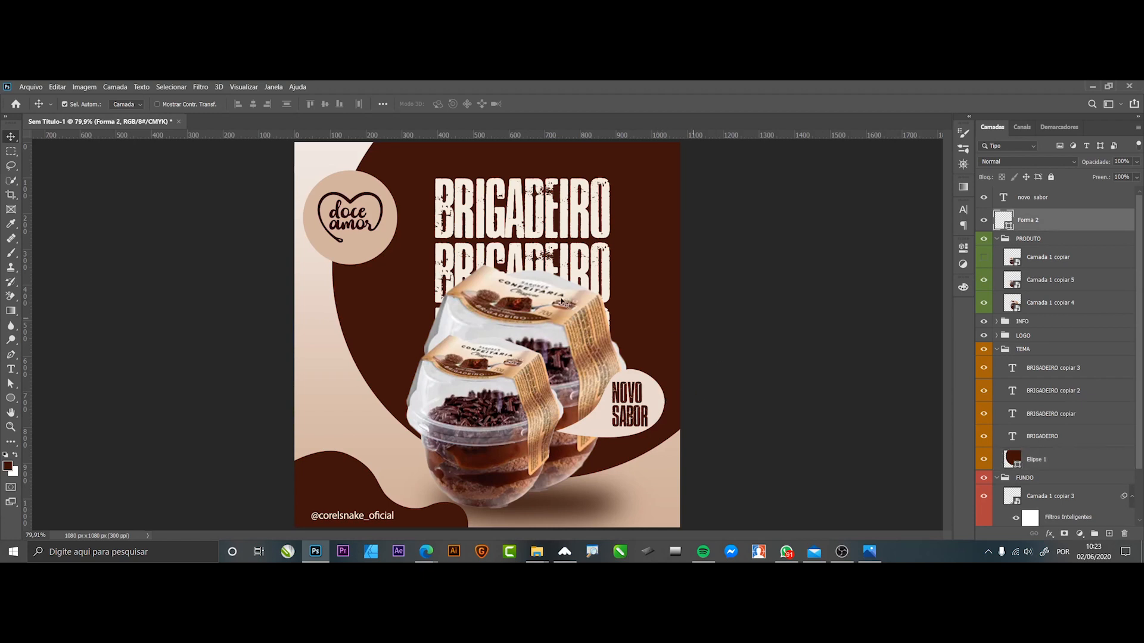
left_click(10, 383)
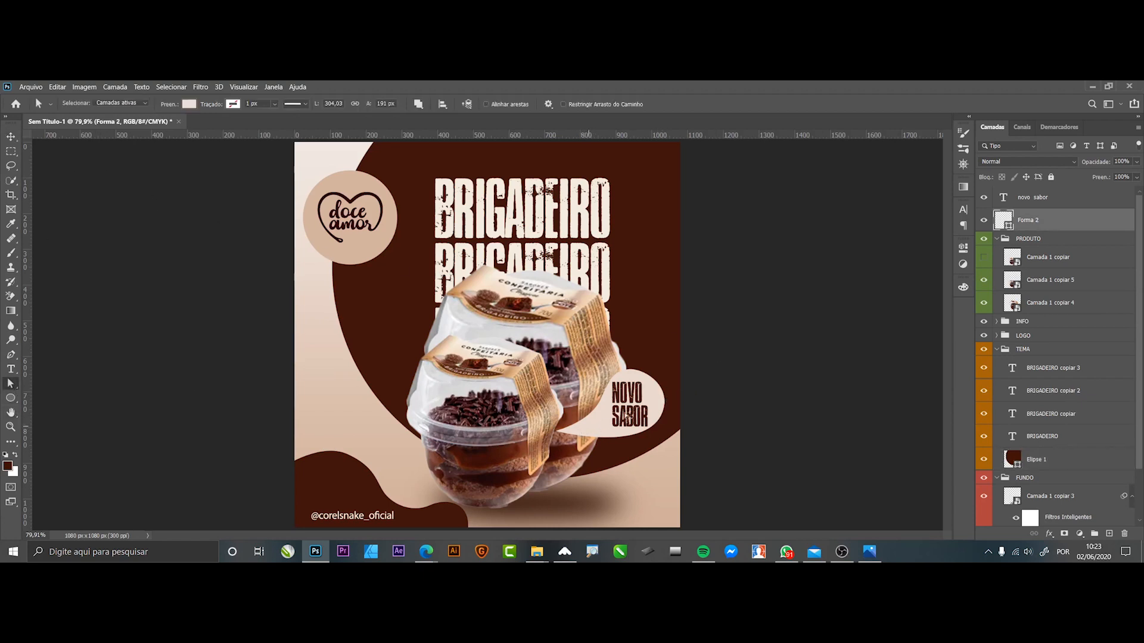
left_click(11, 136)
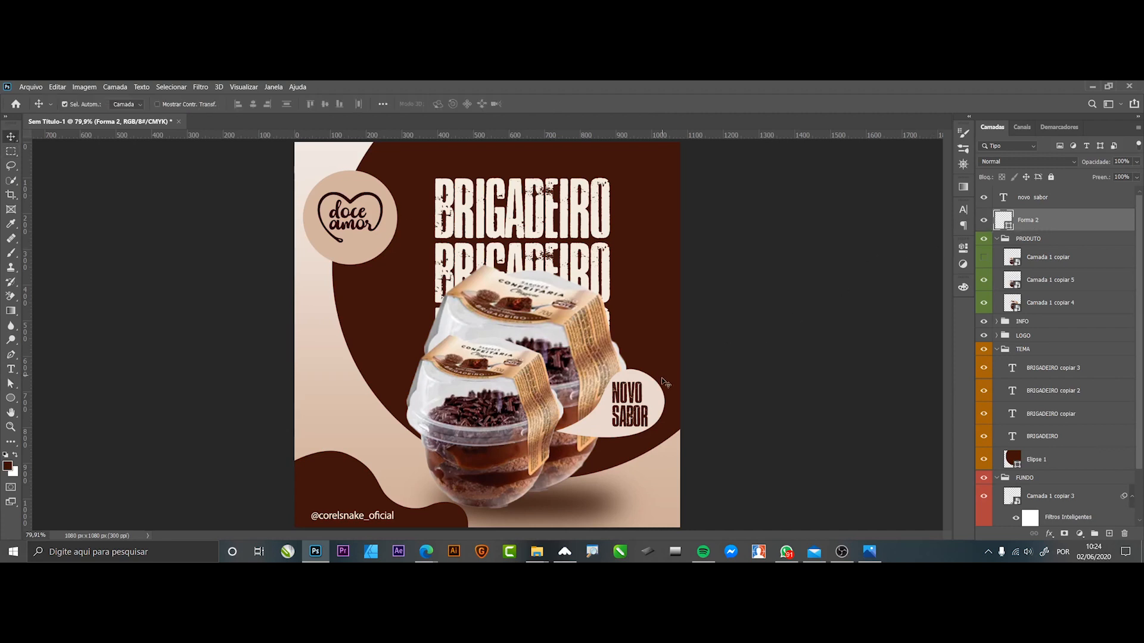
left_click_drag(657, 395, 680, 390)
key("ctrl+z")
left_click(10, 384)
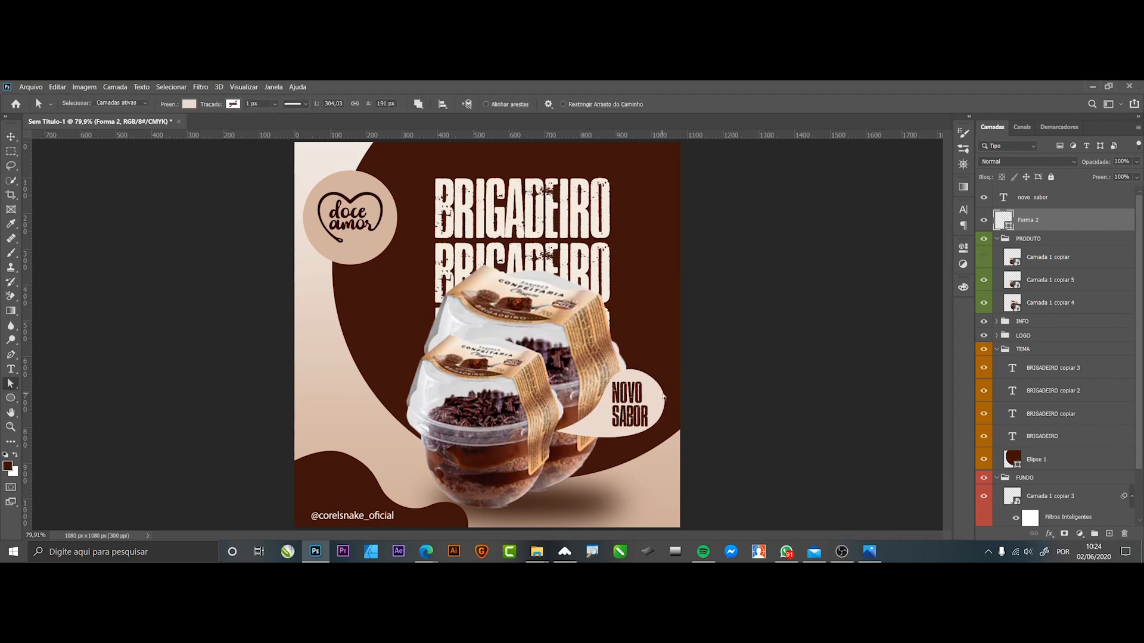
key("ctrl+t")
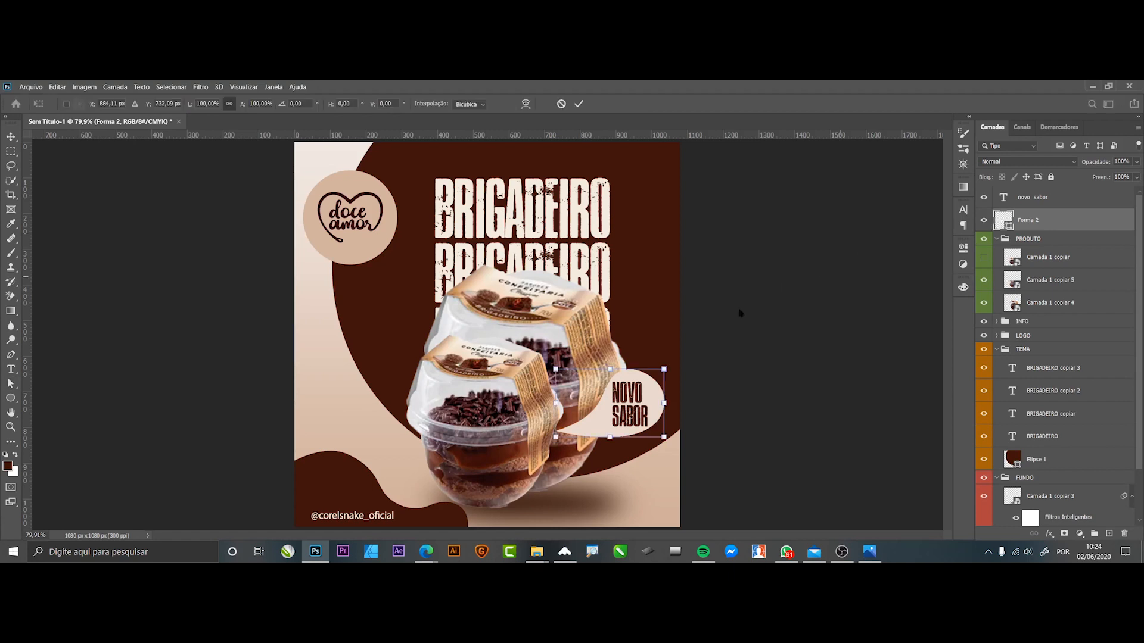
left_click_drag(668, 372, 669, 371)
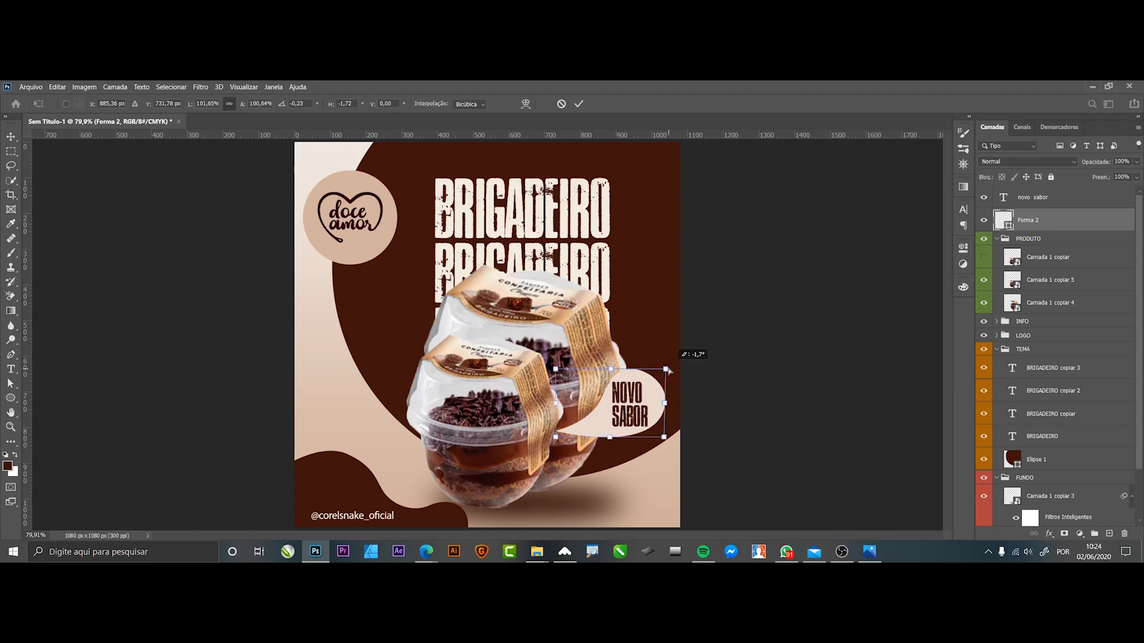
left_click_drag(554, 370, 548, 370)
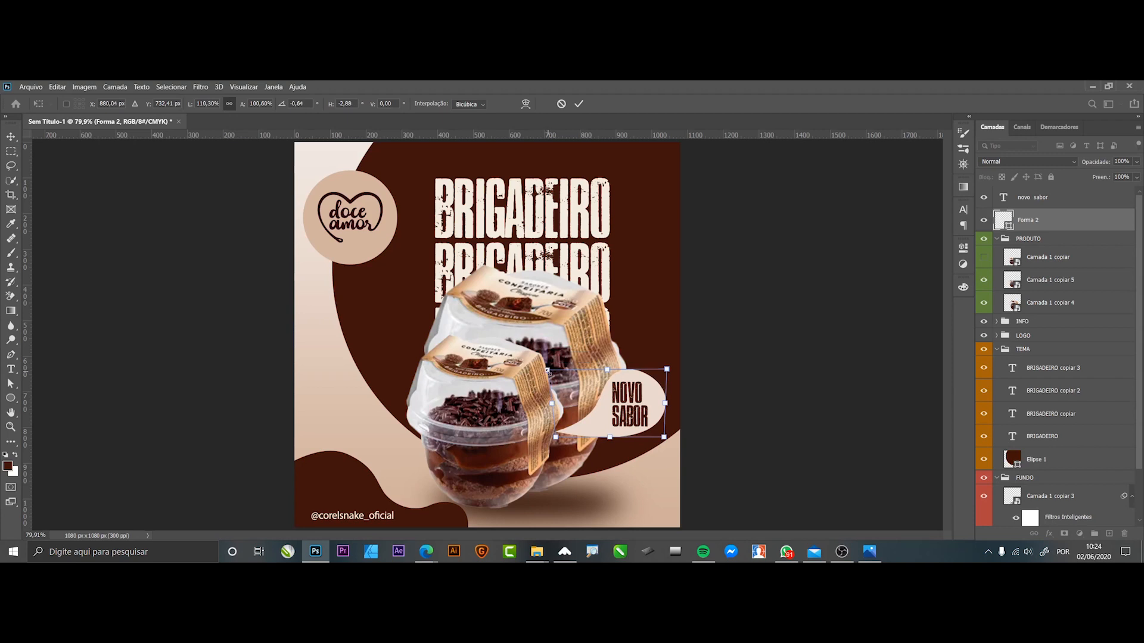
key("Return")
left_click(11, 137)
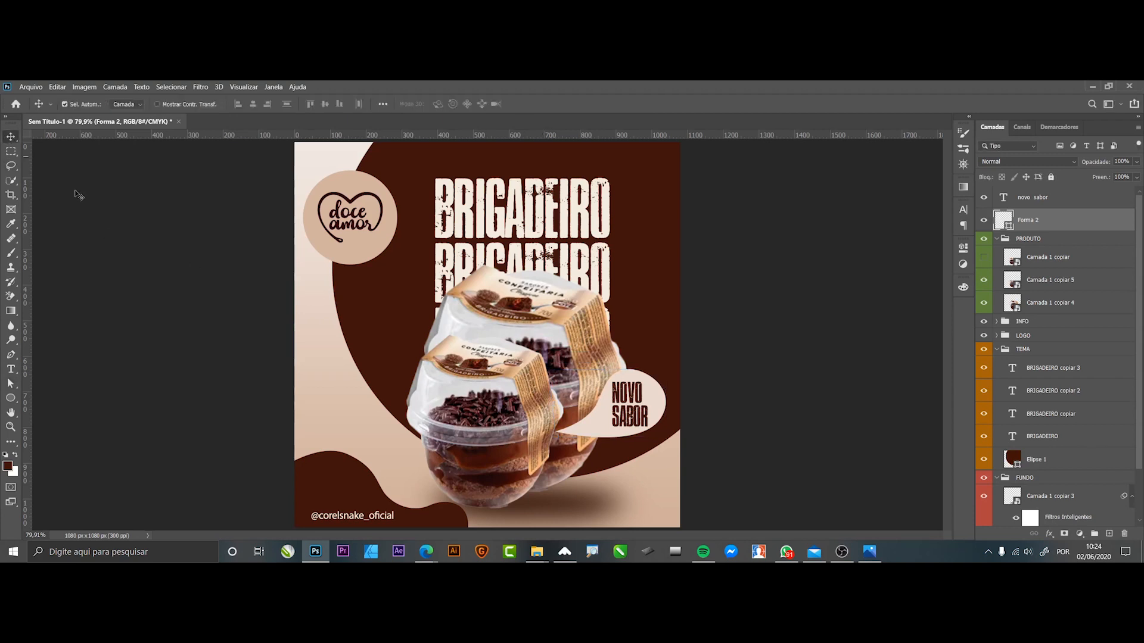
Deselect all layers, collapse every layer group and select the rear cup's layer in the PRODUTO group.
left_click(723, 245)
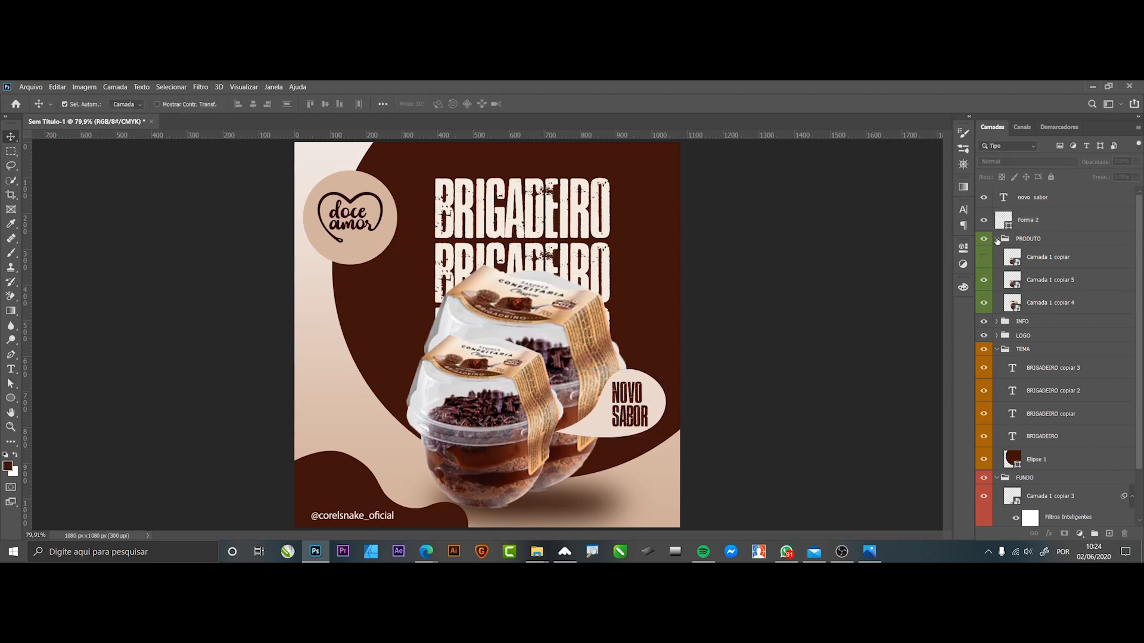
left_click(997, 239, "ctrl")
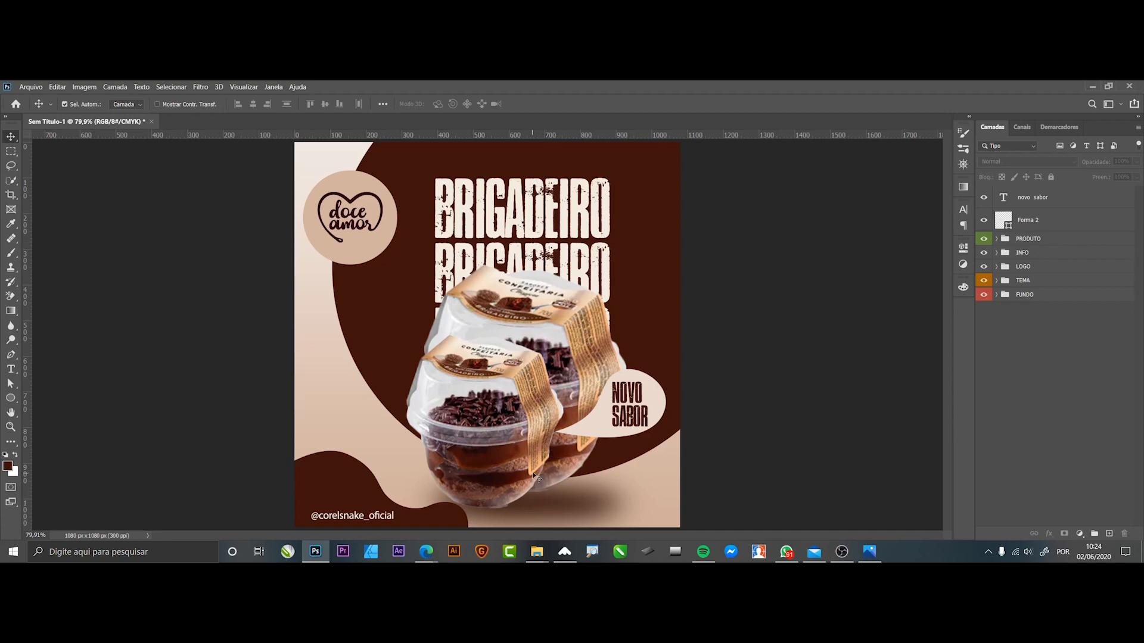
left_click(569, 468)
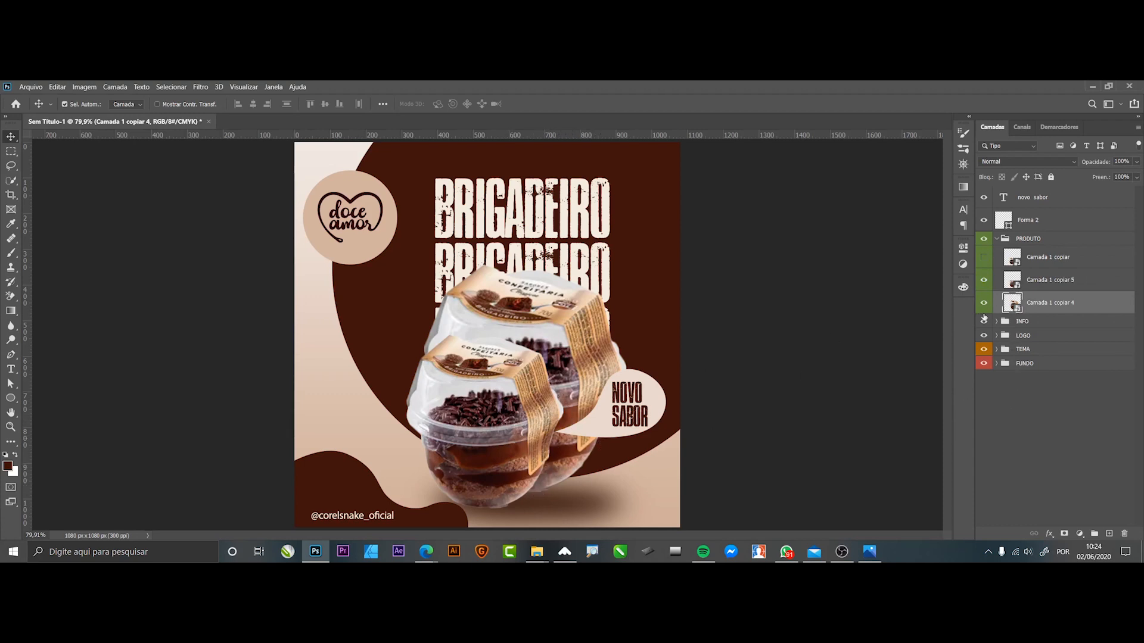
Draw a closed brown Pen shape between the two cups, following the front cup's right edge from label to base, above the rear cup's layer.
left_click(11, 354)
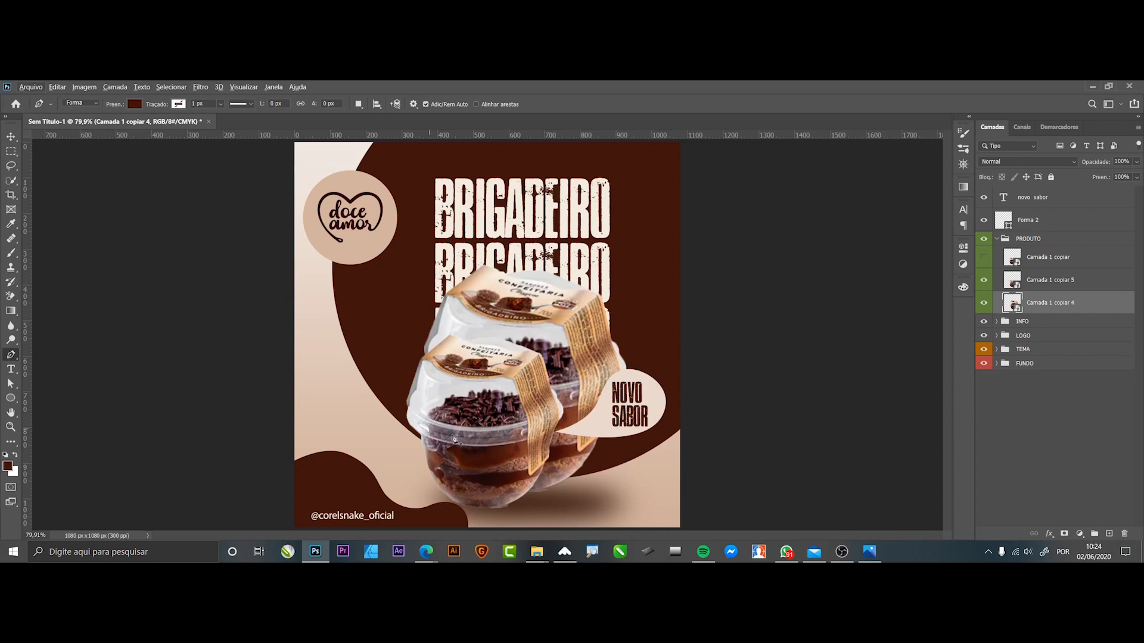
scroll(533, 507, "up", 5)
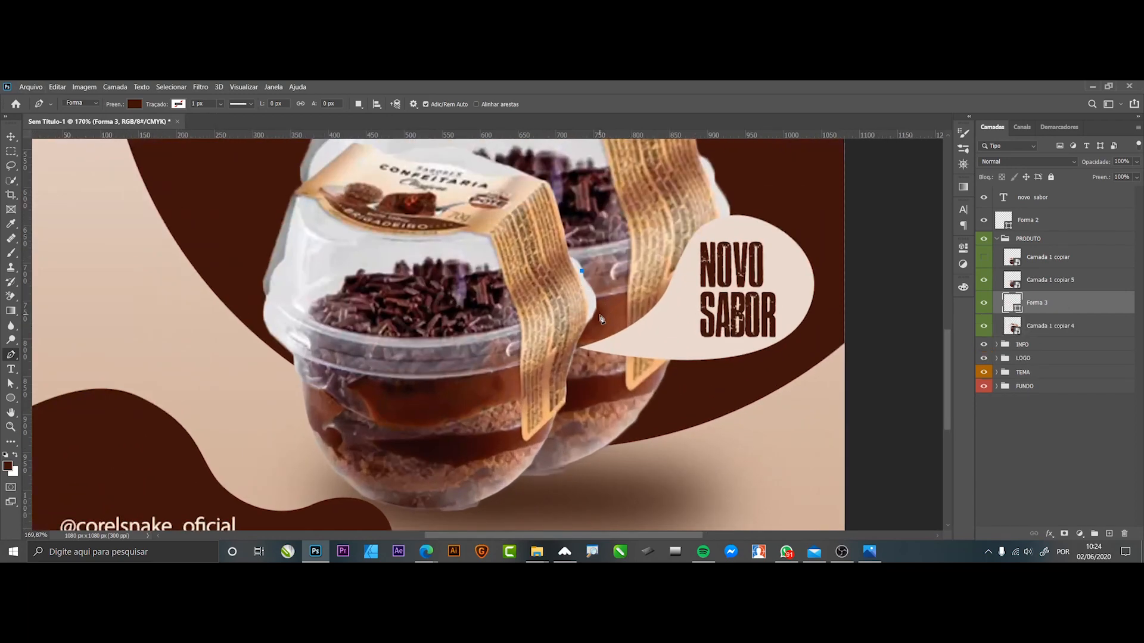
left_click_drag(602, 306, 576, 365)
left_click_drag(572, 406, 569, 425)
left_click_drag(549, 464, 541, 475)
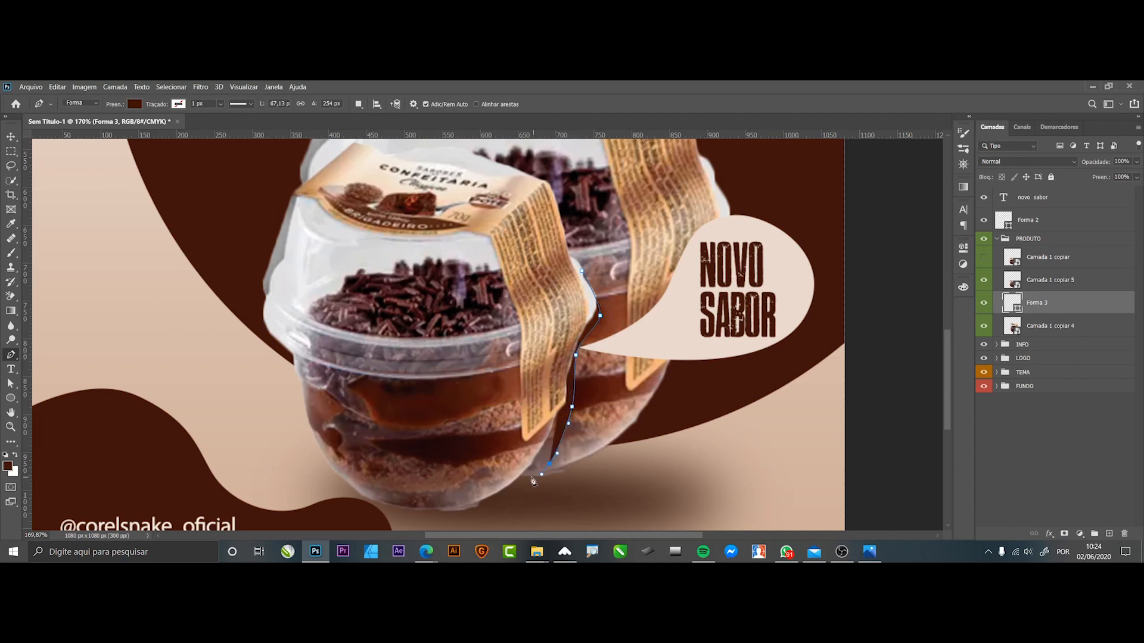
left_click(499, 490)
left_click_drag(457, 446, 461, 439)
left_click(581, 272)
left_click(10, 136)
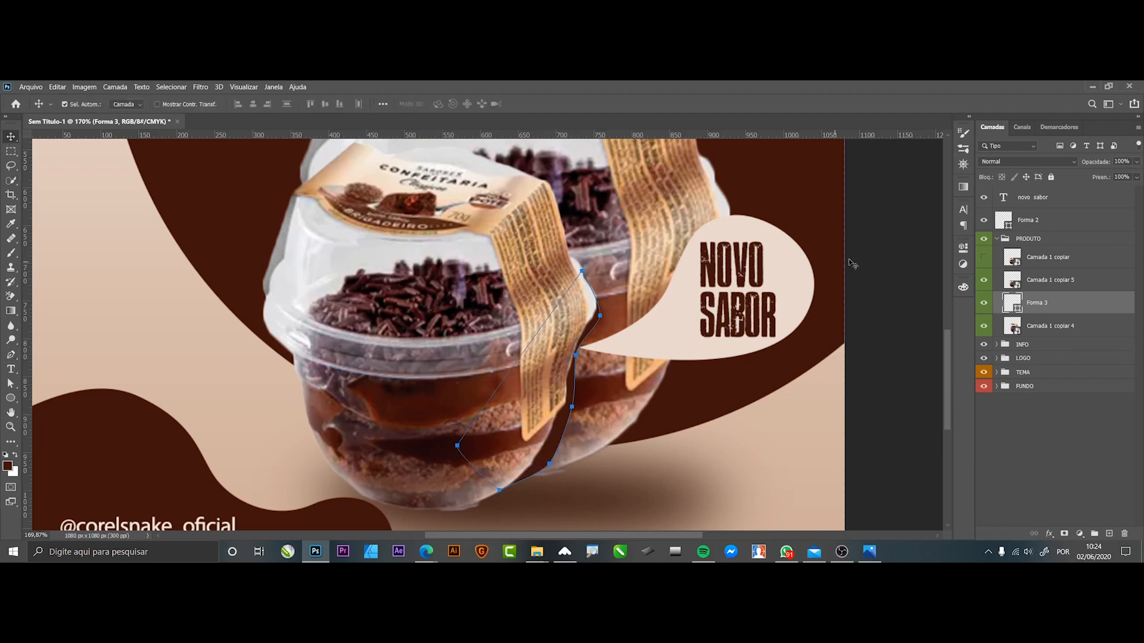
Change the new shape's fill to a slightly darker brown.
double_click(1018, 308)
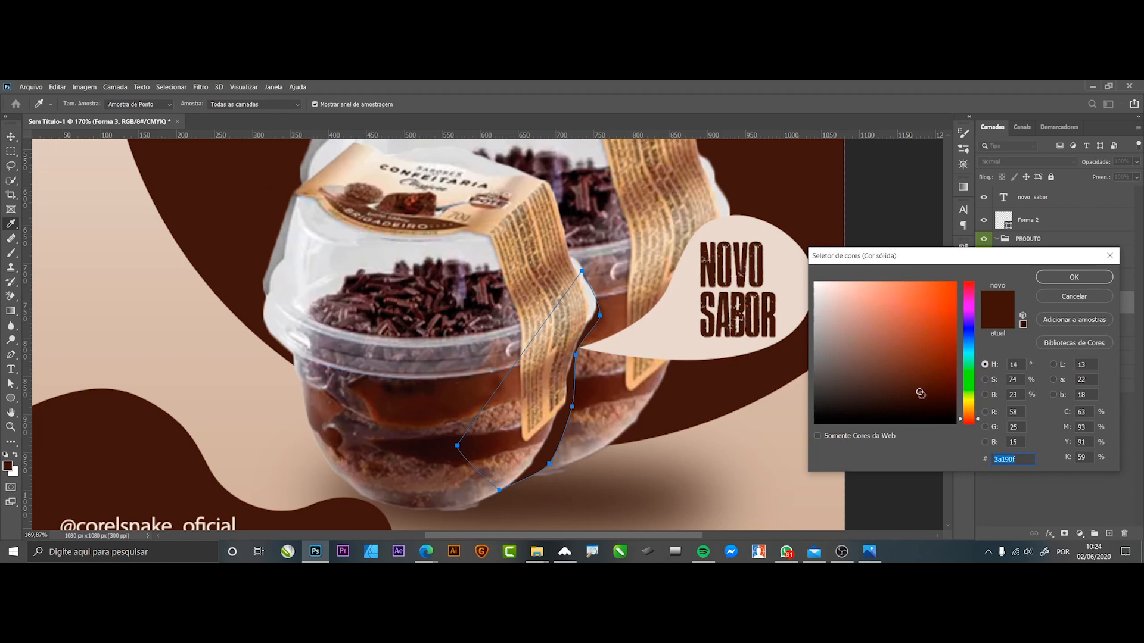
left_click(924, 400)
left_click(1075, 277)
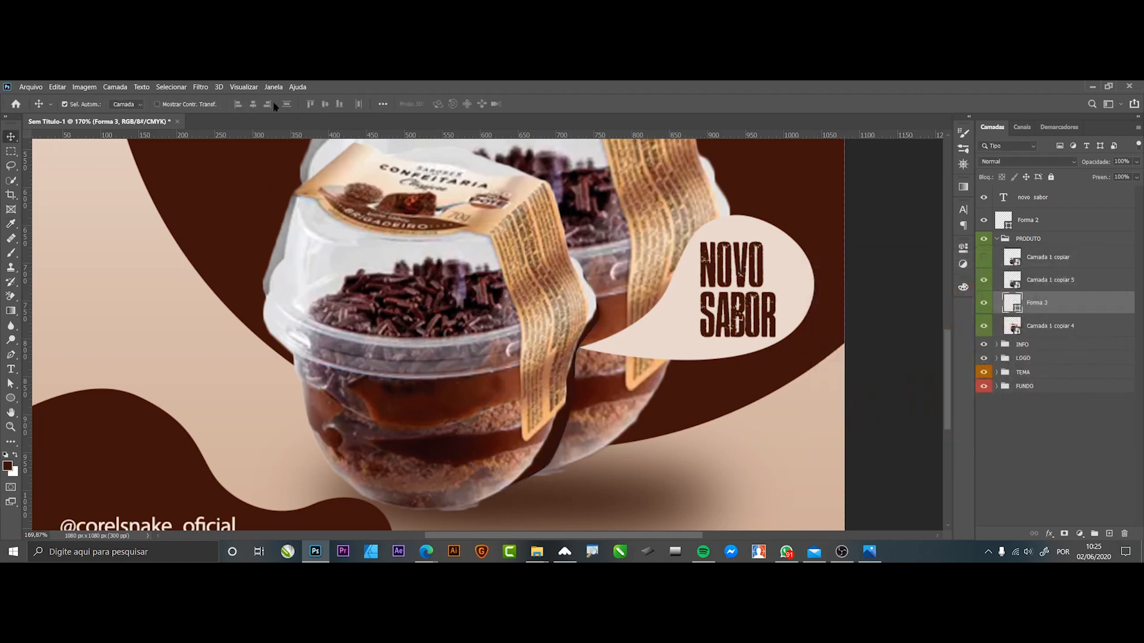
Convert the shape between the cups to a smart object and apply a Gaussian Blur with a 19.4 px radius.
left_click(201, 87)
mouse_move(215, 206)
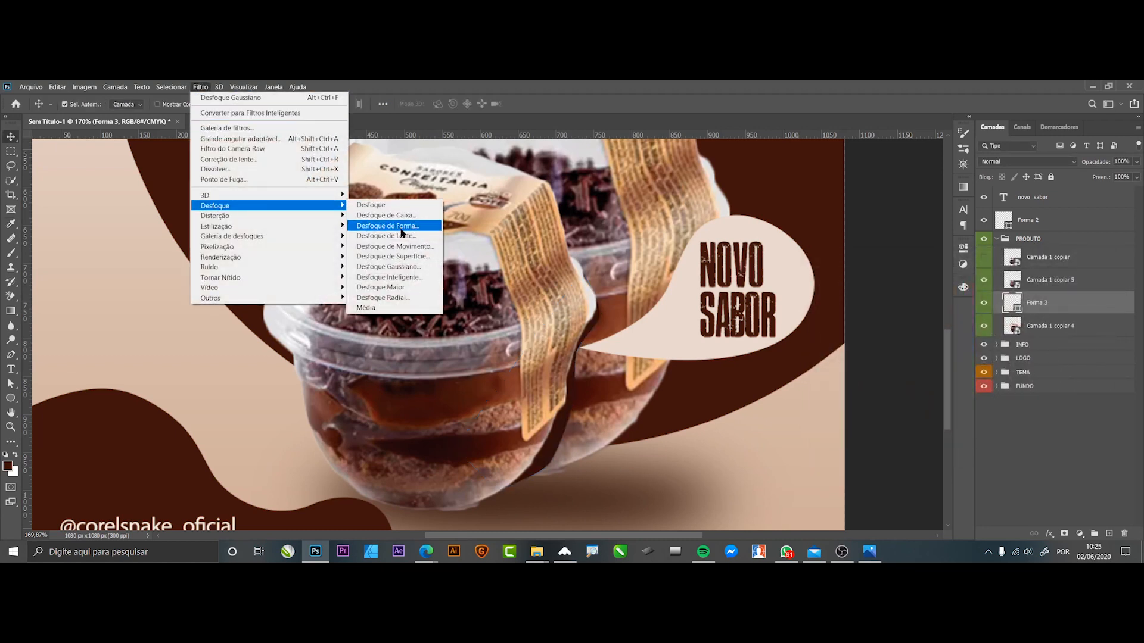
left_click(393, 262)
left_click(577, 264)
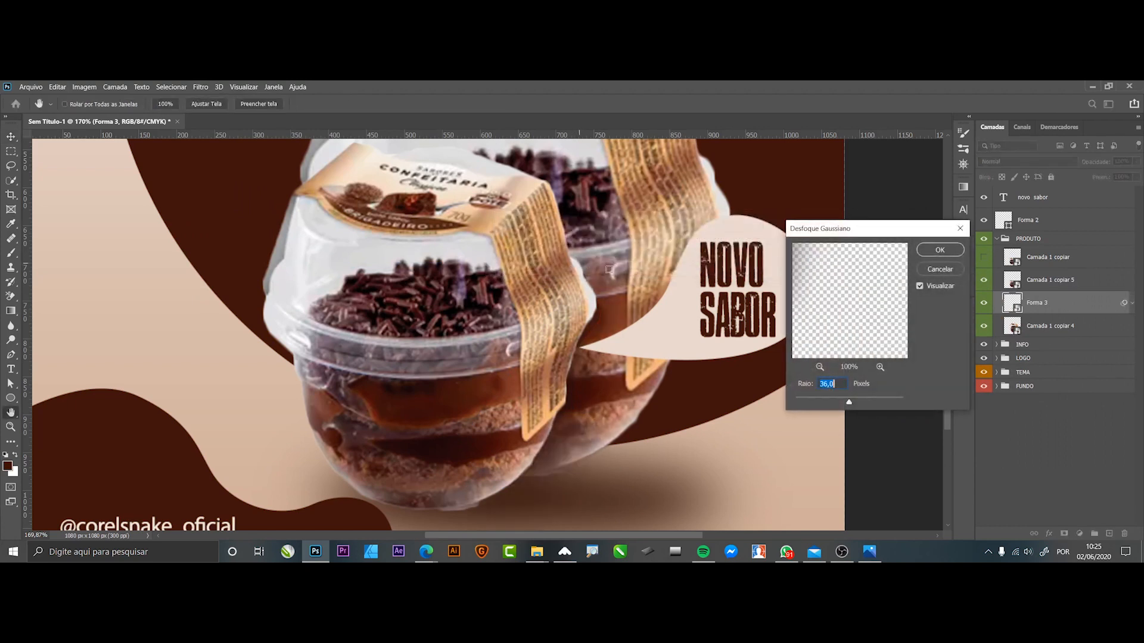
left_click_drag(848, 402, 843, 403)
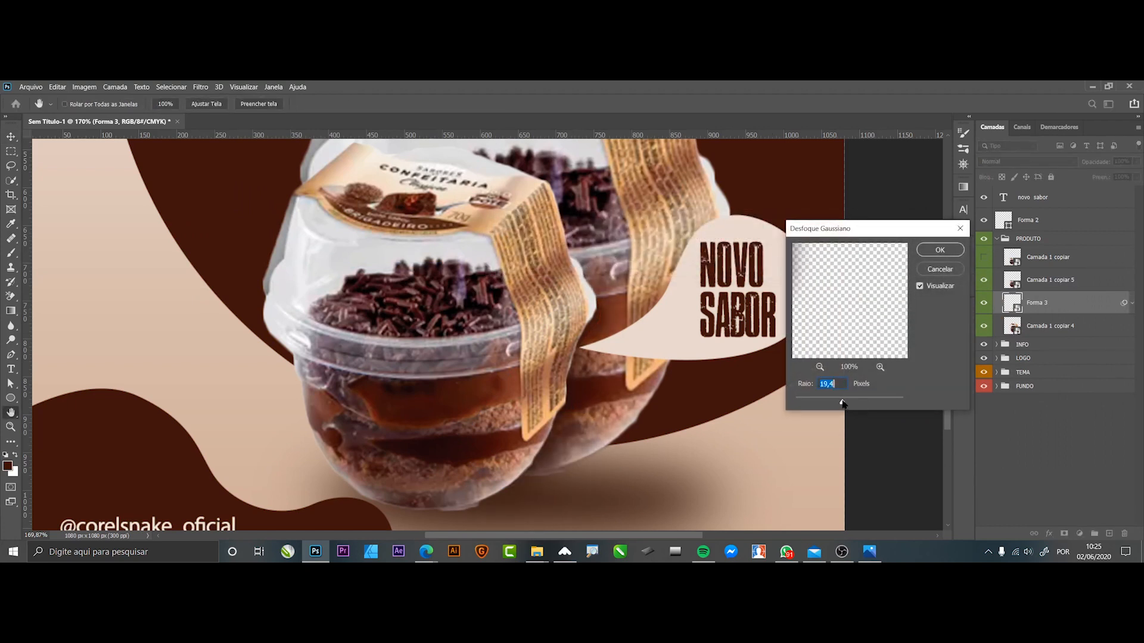
left_click(938, 250)
key("v")
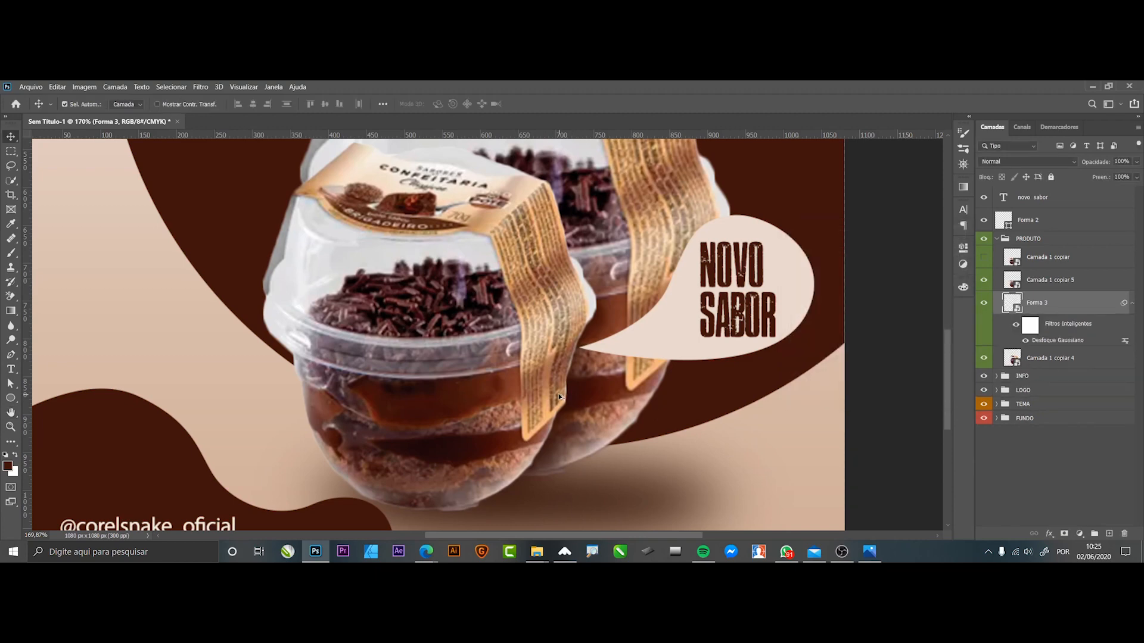
Create a new layer directly above the front cup's layer and load the front cup's outline as a selection.
scroll(559, 393, "down", 2)
scroll(462, 475, "up", 2)
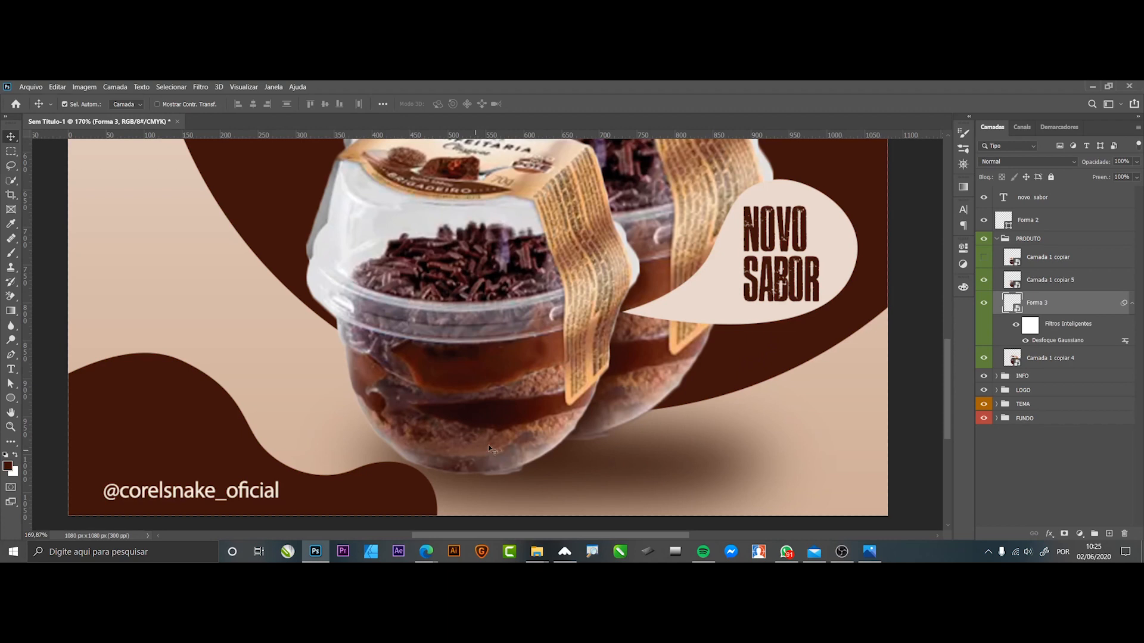
left_click(457, 447)
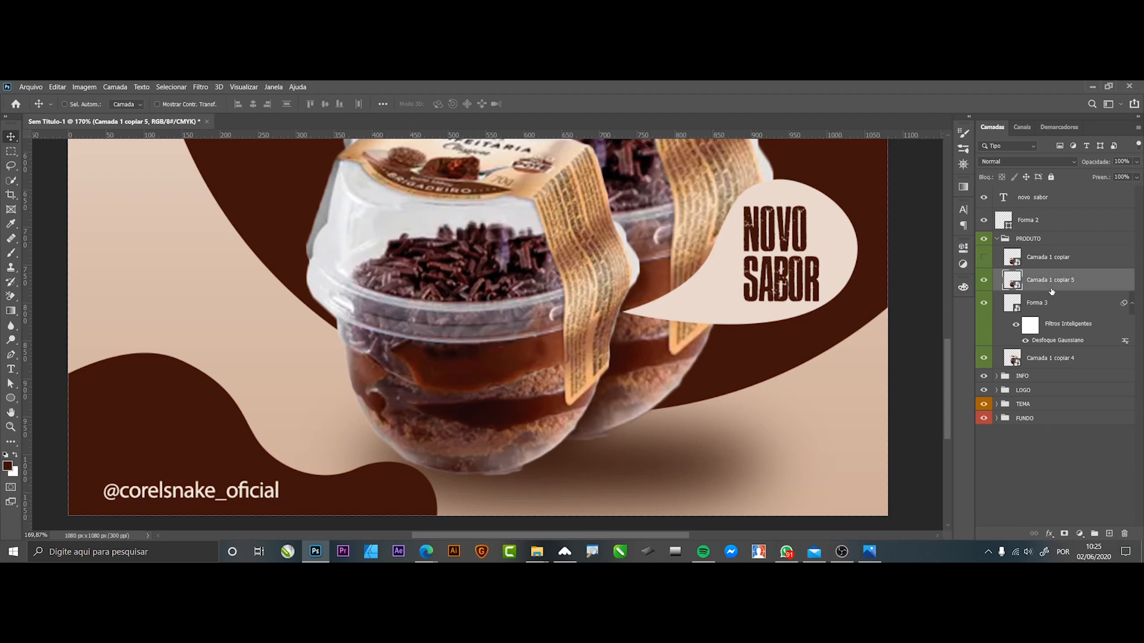
key("ctrl+shift+n")
key("Return")
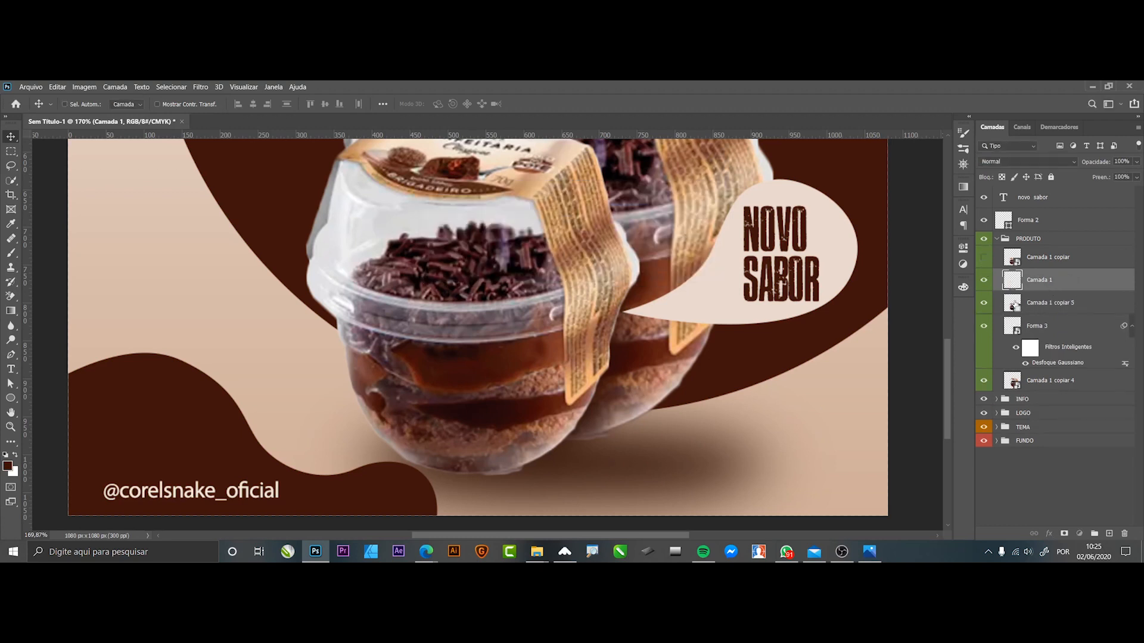
left_click(1013, 306, "ctrl")
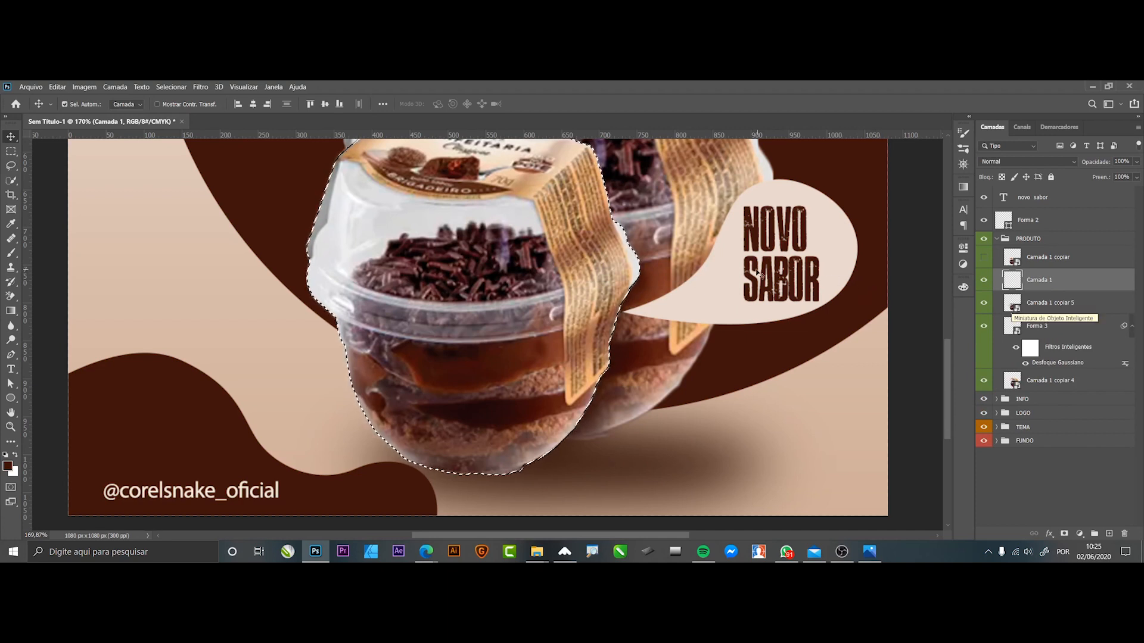
Set up a small soft brush at 100% opacity and sample a brown near the front cup's base.
key("b")
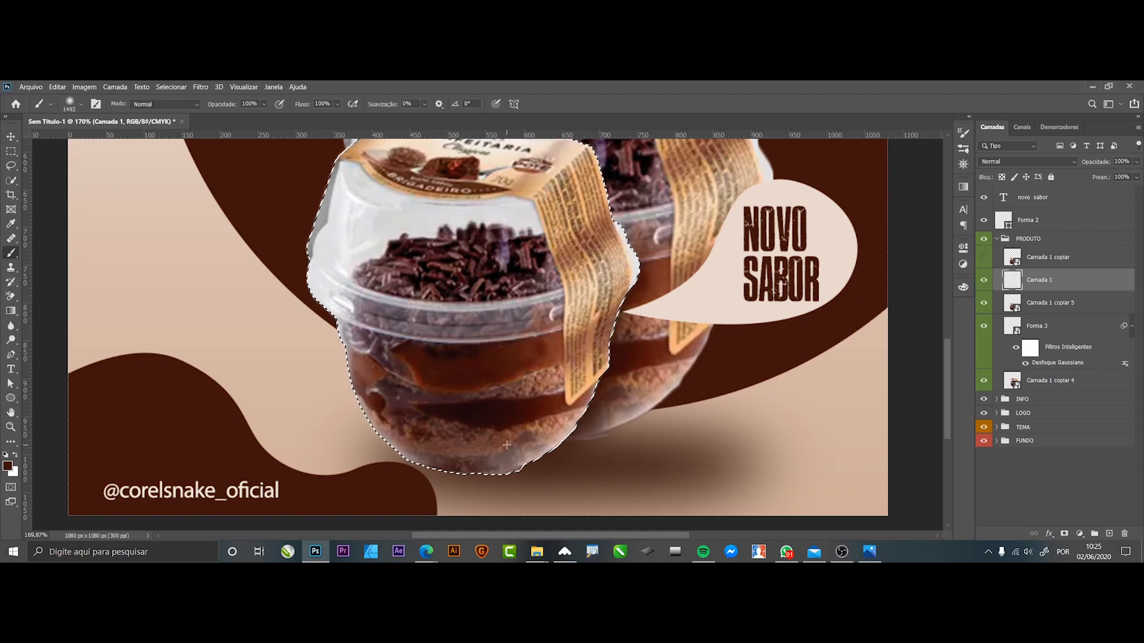
left_click_drag(514, 472, 205, 466)
left_click_drag(487, 398, 86, 411)
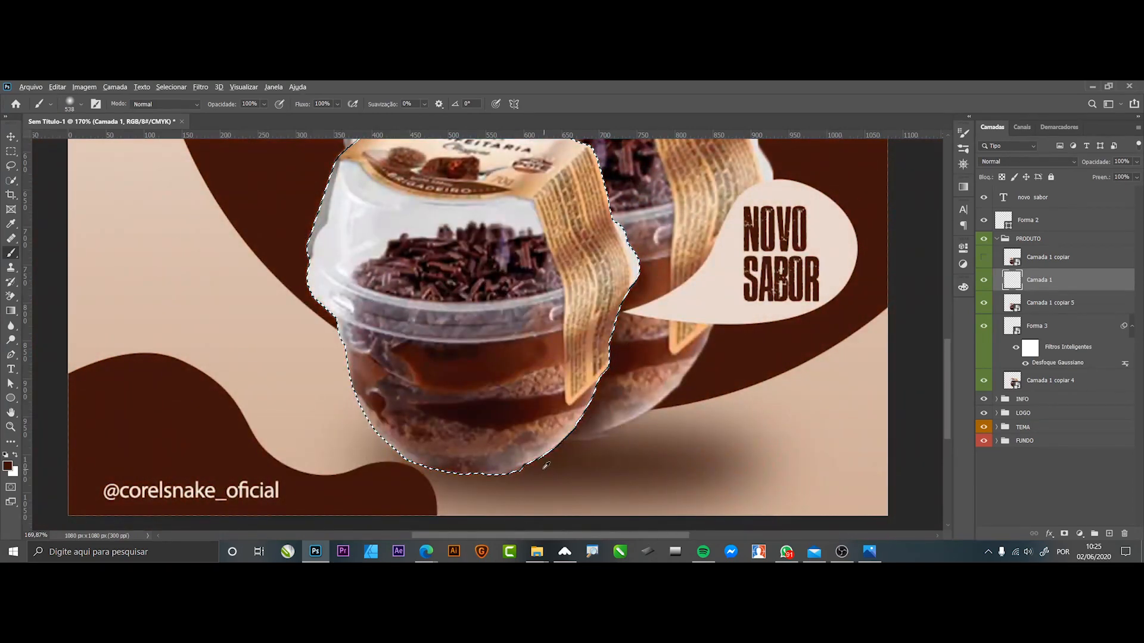
left_click(535, 465, "alt")
mouse_move(514, 466)
left_mouse_down()
mouse_move(324, 445)
mouse_move(334, 443)
left_mouse_up()
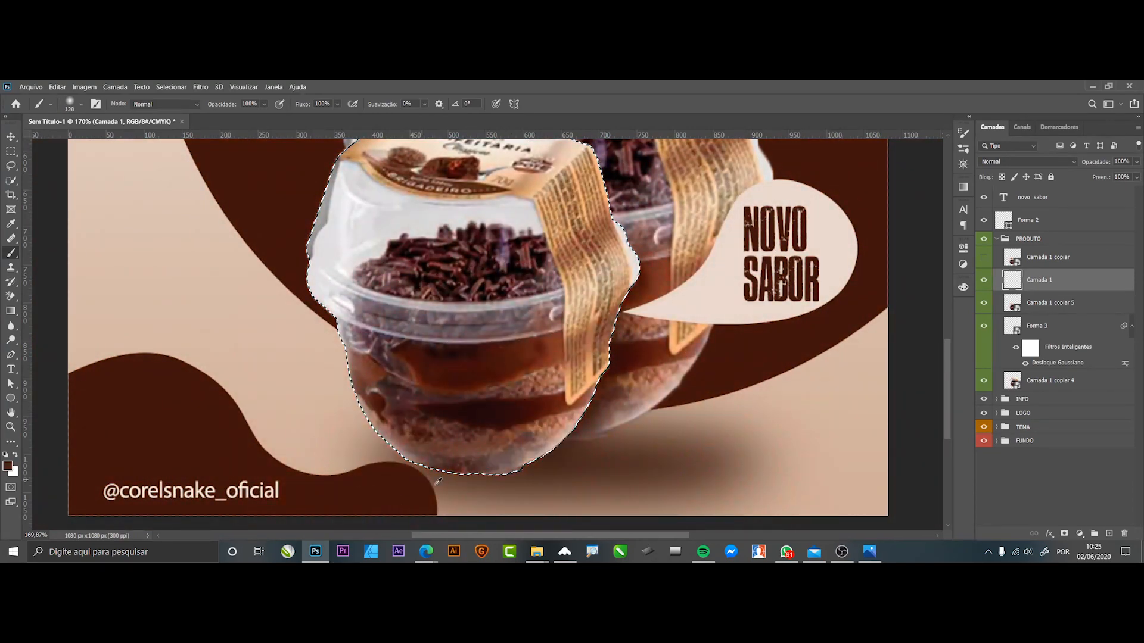
scroll(447, 484, "up", 5)
mouse_move(445, 453)
left_mouse_down()
mouse_move(352, 434)
mouse_move(523, 479)
mouse_move(656, 473)
left_mouse_up()
key("ctrl+z")
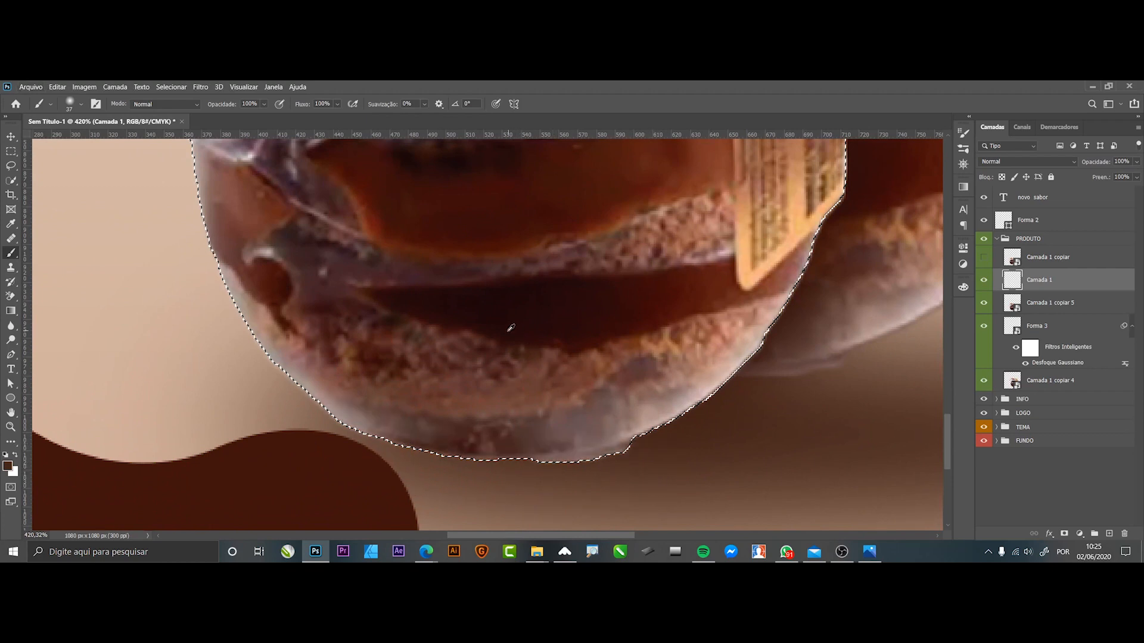
Paint soft dark brown shading along the front cup's curved bottom edge inside the selection, retouching both sides of the base with a larger brush.
mouse_move(352, 453)
left_mouse_down()
mouse_move(426, 471)
mouse_move(648, 486)
mouse_move(427, 490)
mouse_move(273, 432)
mouse_move(269, 388)
left_mouse_up()
key("ctrl+z")
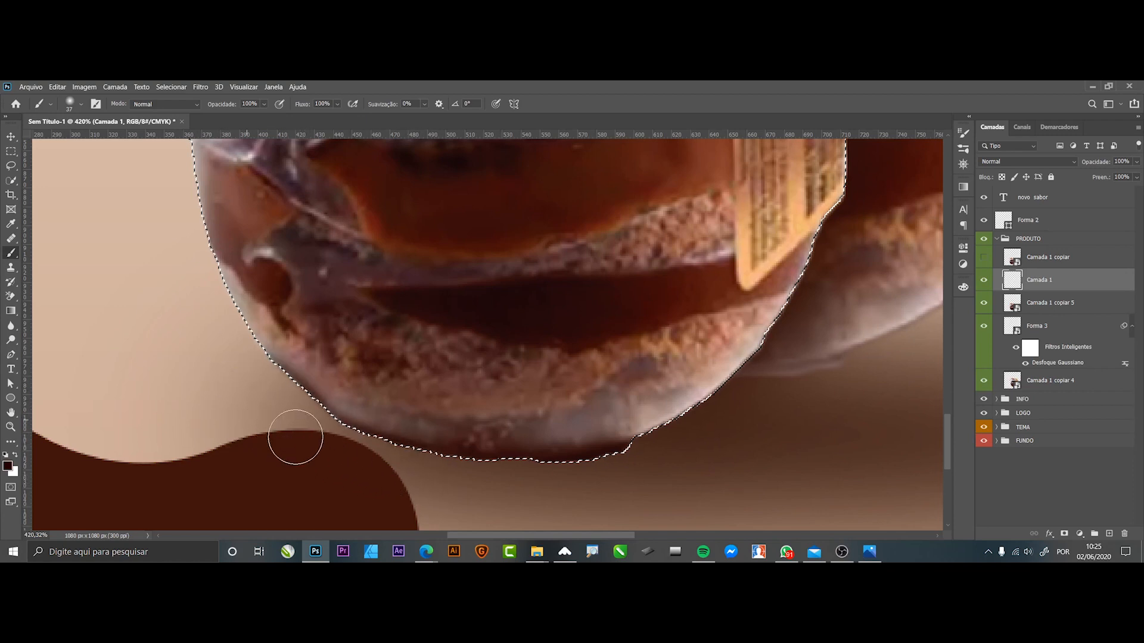
key("ctrl+z")
mouse_move(307, 440)
left_mouse_down()
mouse_move(330, 457)
mouse_move(258, 436)
left_mouse_up()
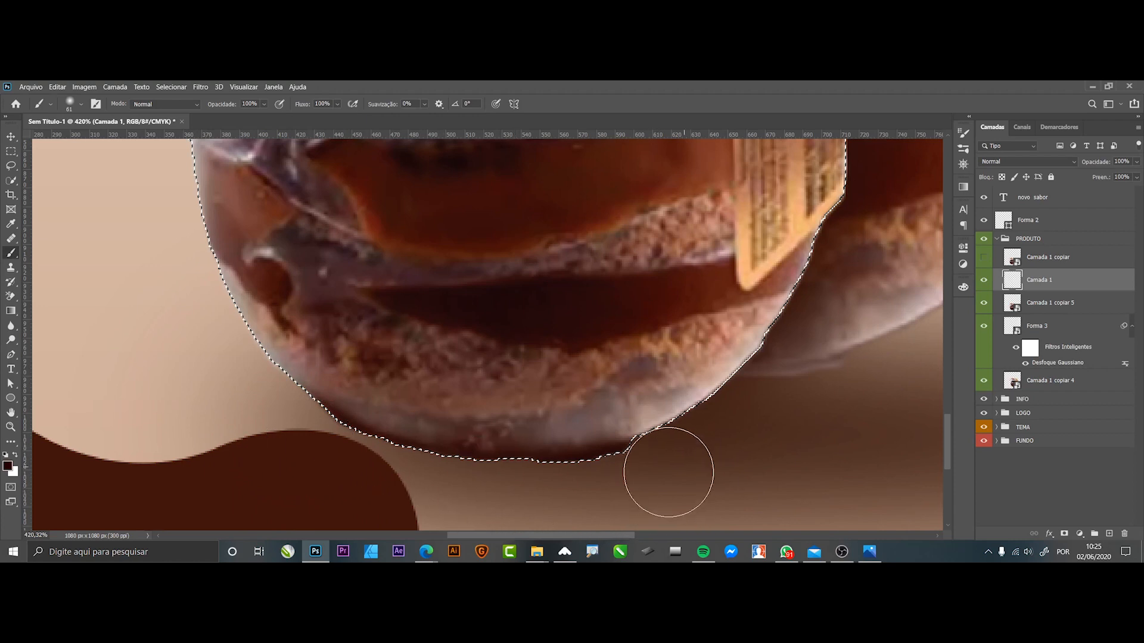
left_click_drag(669, 474, 766, 422)
key("ctrl+z")
left_click_drag(634, 483, 769, 435)
scroll(619, 455, "down", 3)
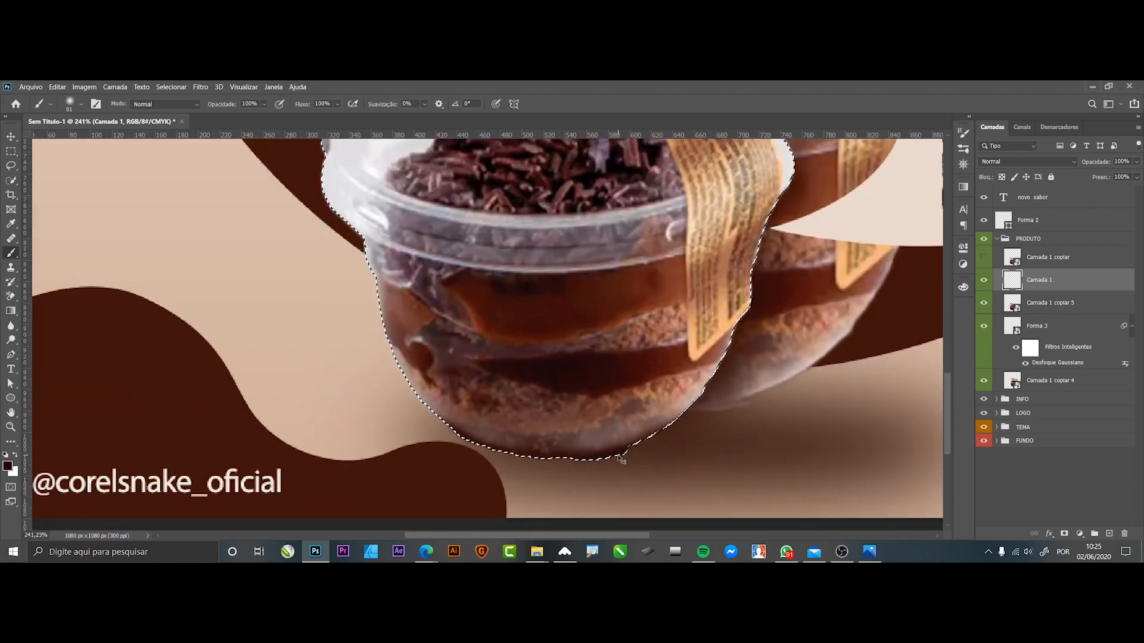
Deselect the front cup's outline, reduce the brush to 20 px, and lower its base shading layer's opacity to 68%.
key("ctrl+d")
scroll(602, 459, "down", 3)
scroll(605, 462, "down", 2)
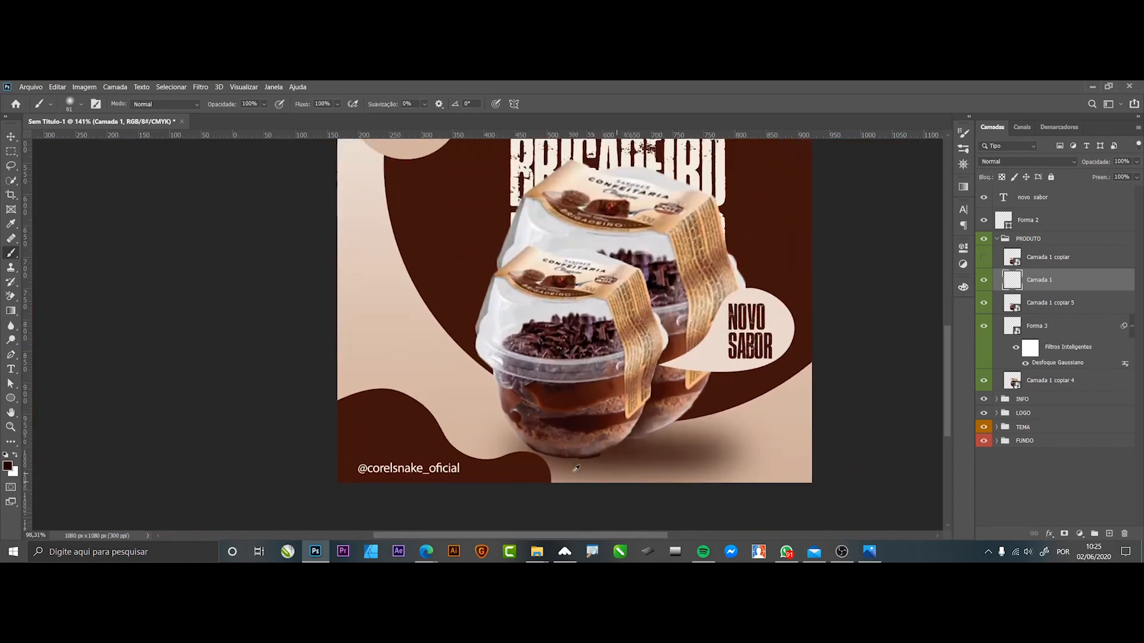
scroll(545, 455, "up", 3)
scroll(542, 457, "up", 7)
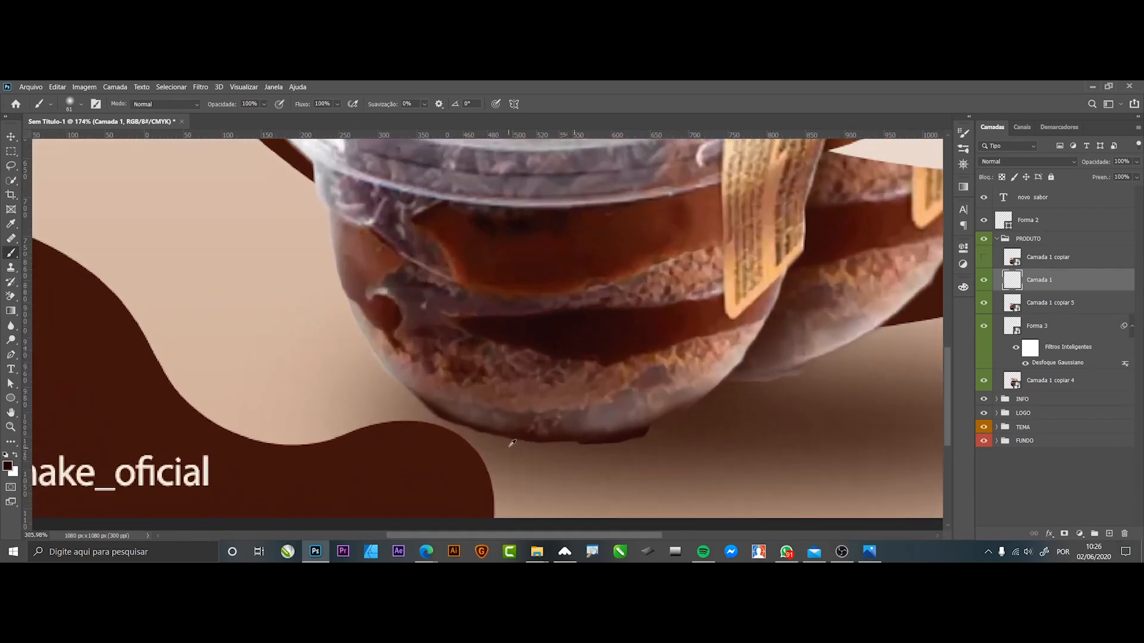
mouse_move(501, 429)
left_mouse_down()
mouse_move(387, 416)
mouse_move(443, 425)
left_mouse_up()
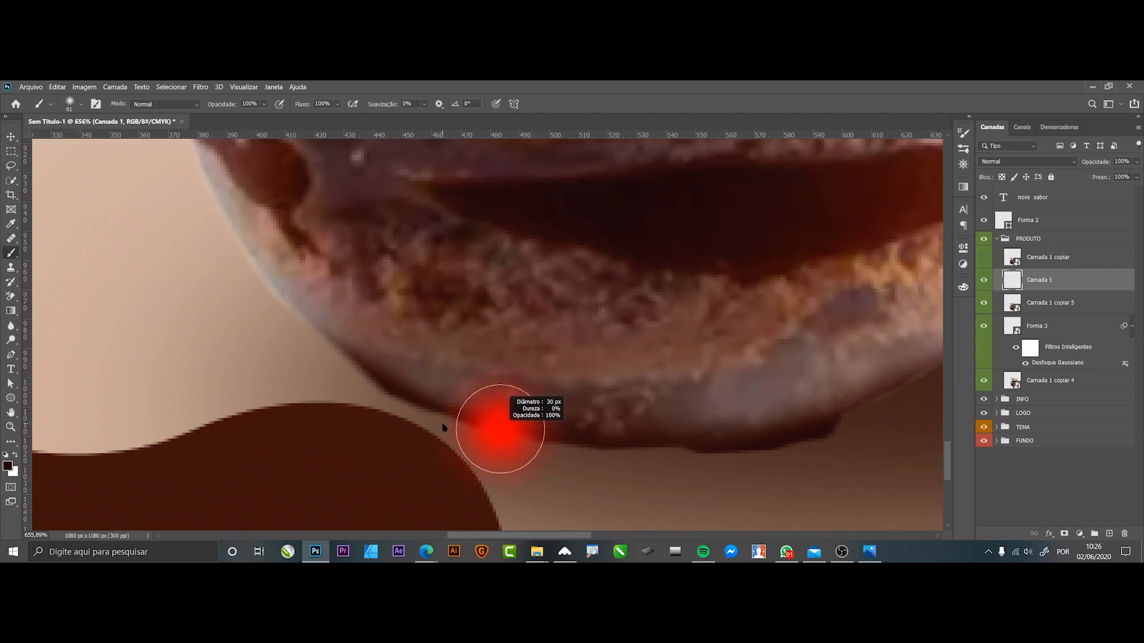
left_click_drag(1137, 161, 1122, 202)
scroll(683, 440, "down", 10)
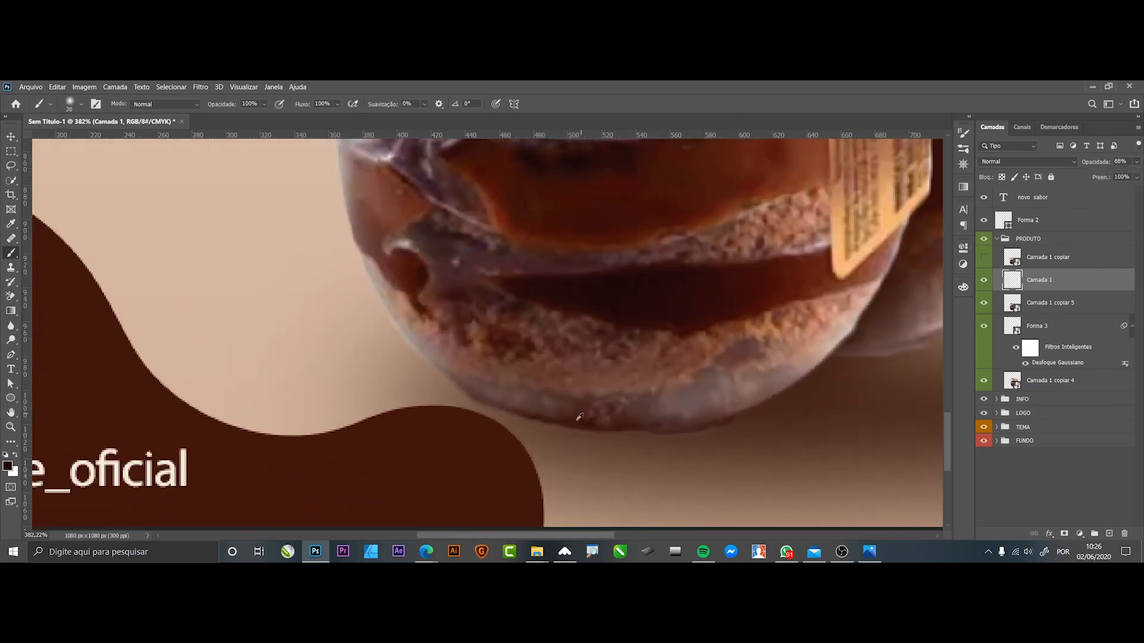
scroll(683, 440, "down", 3)
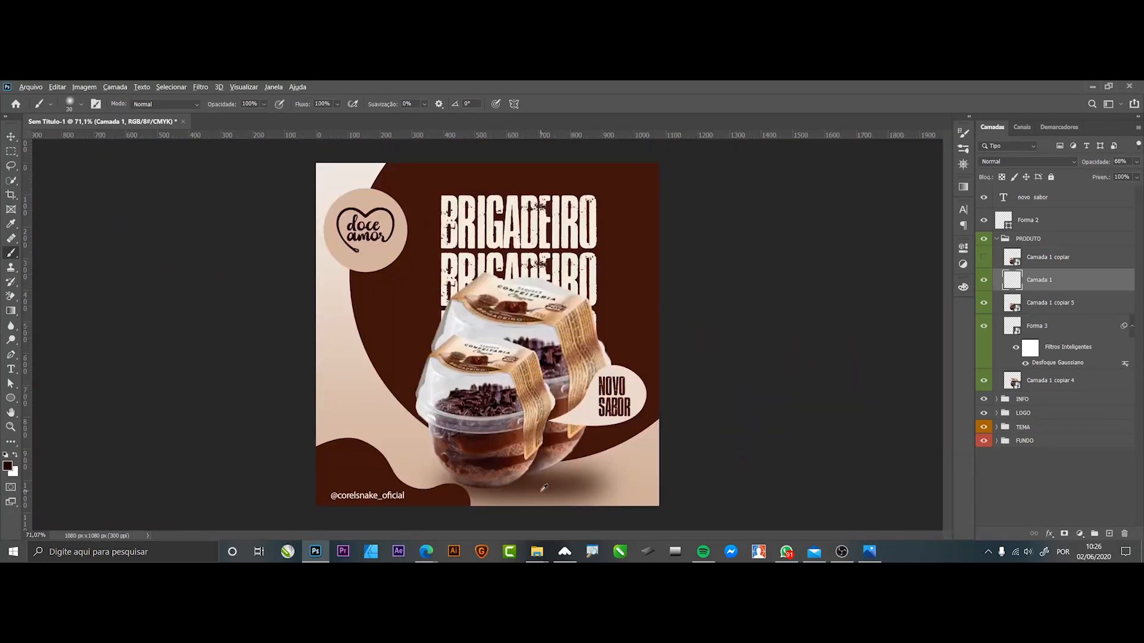
Identify the back cup's layer by toggling the cup layers' visibility, and create a new layer directly above it.
scroll(544, 488, "up", 8)
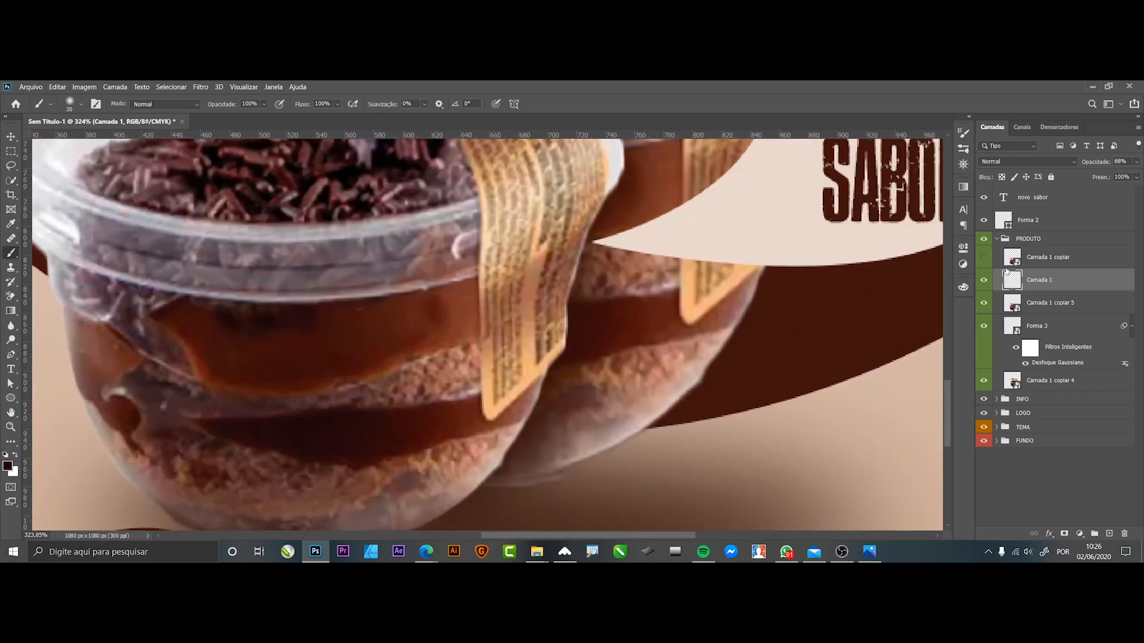
left_click(984, 303)
left_click(984, 304)
left_click(984, 382)
left_click(984, 382)
left_click(1014, 381)
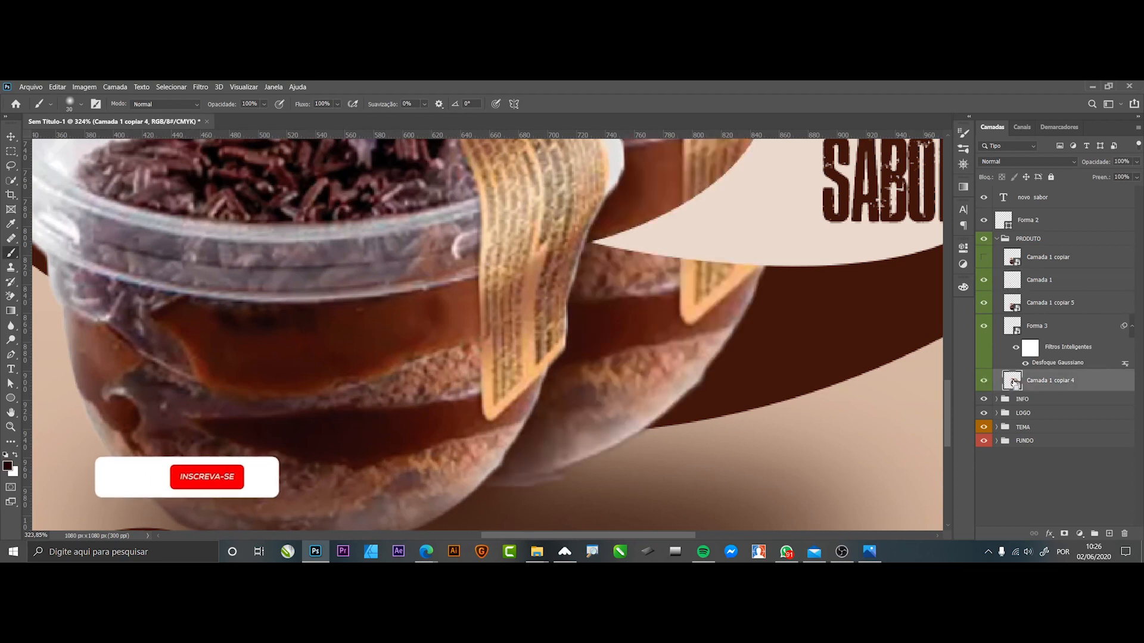
key("ctrl+shift+n")
key("Return")
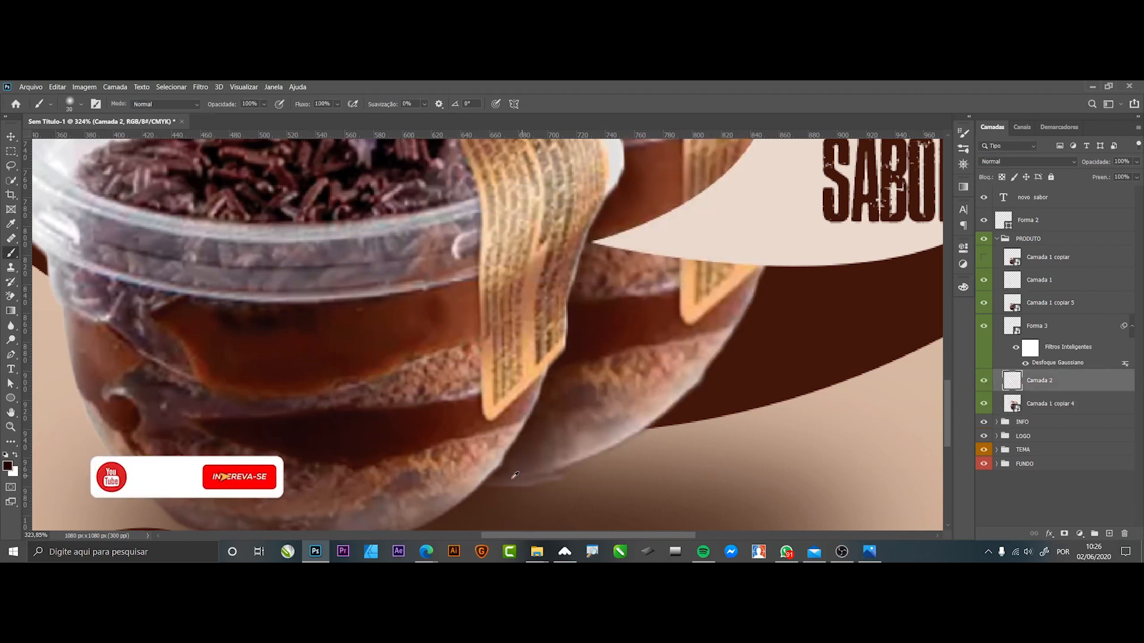
Load the back cup's outline as a selection, paint soft dark brown shading along its base inside it, and deselect.
mouse_move(530, 475)
left_mouse_down()
mouse_move(580, 482)
mouse_move(519, 498)
left_mouse_up()
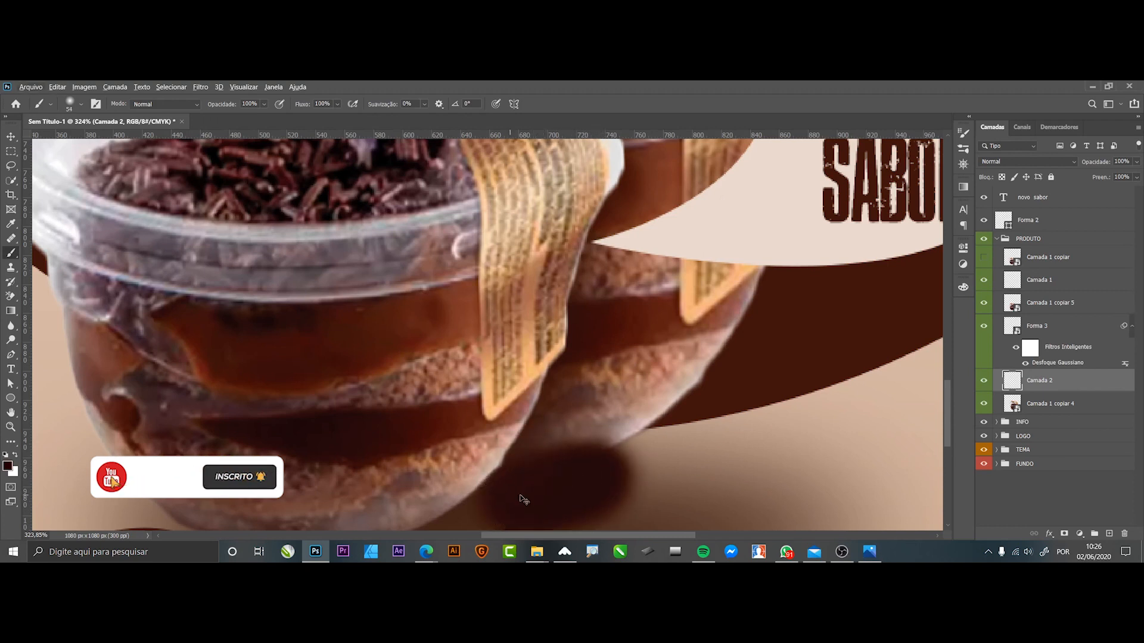
key("ctrl+z")
left_click(1012, 403, "ctrl")
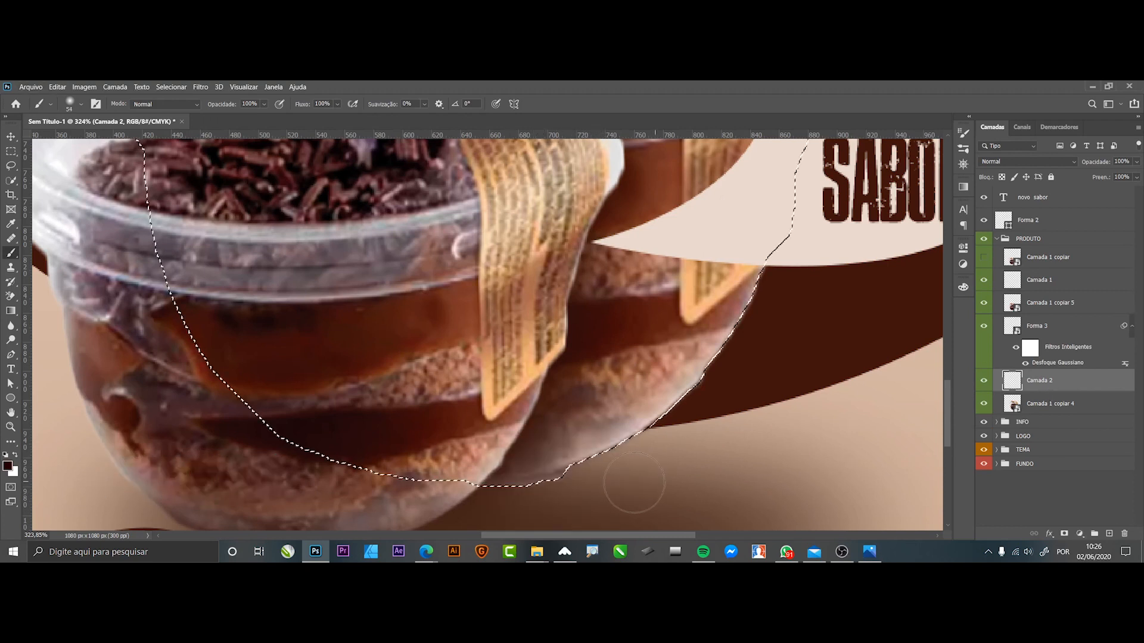
left_click_drag(598, 482, 471, 515)
key("ctrl+z")
left_click_drag(606, 478, 475, 523)
key("ctrl+z")
left_click_drag(597, 455, 624, 427)
scroll(625, 425, "down", 2)
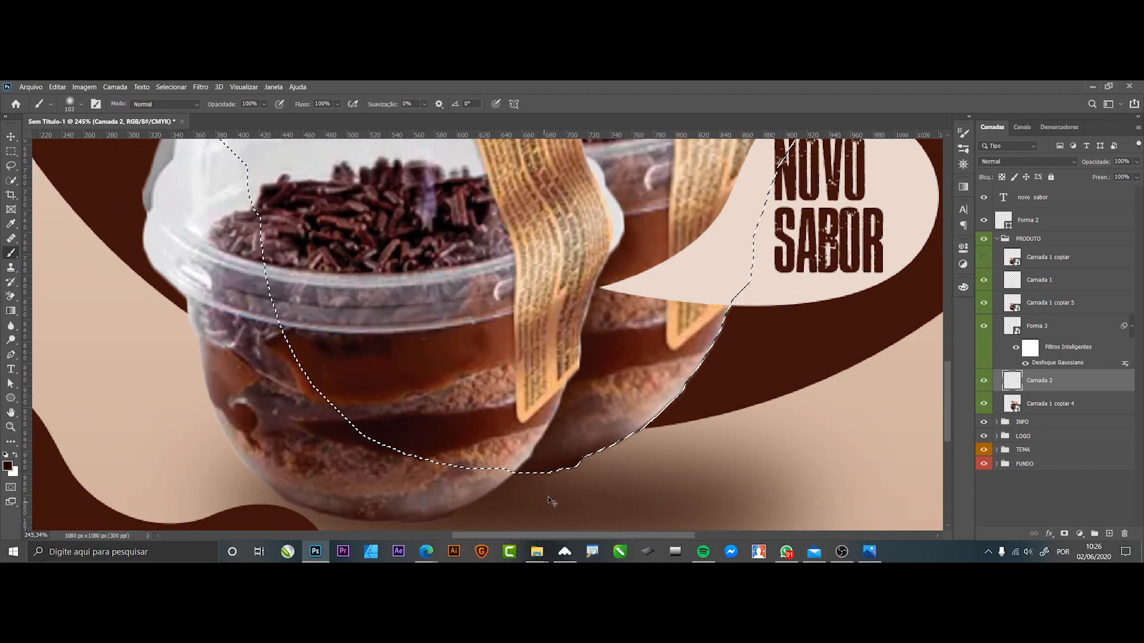
key("ctrl+d")
scroll(552, 502, "down", 5)
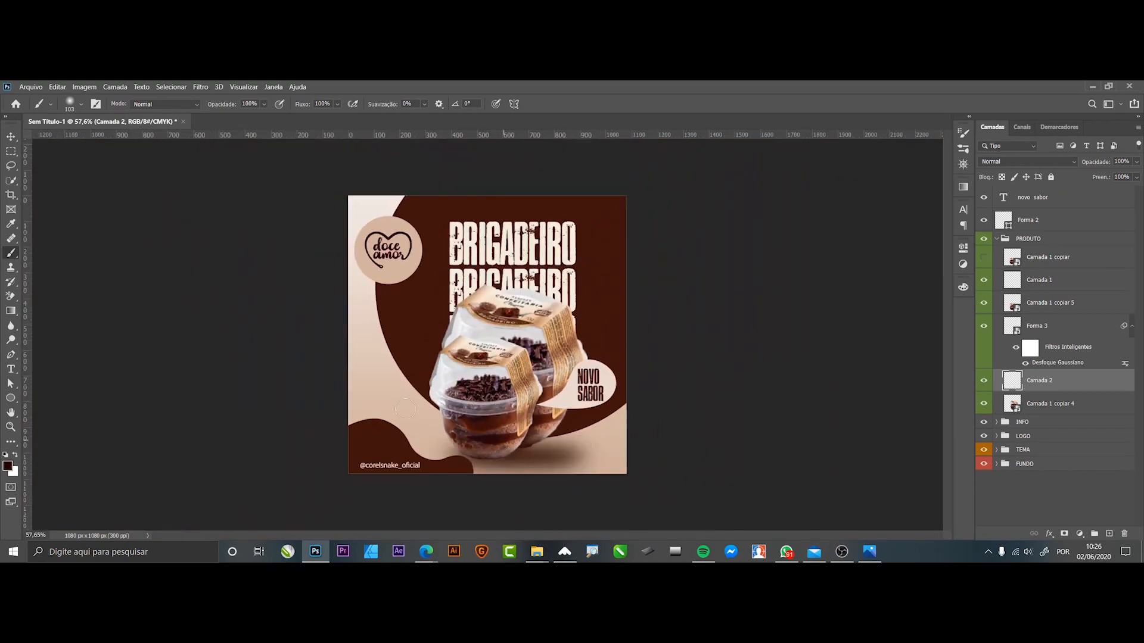
Draw a closed dark brown Pen shape under the bases of both cups, placed directly above the INFO group.
left_click(11, 137)
scroll(493, 469, "up", 3)
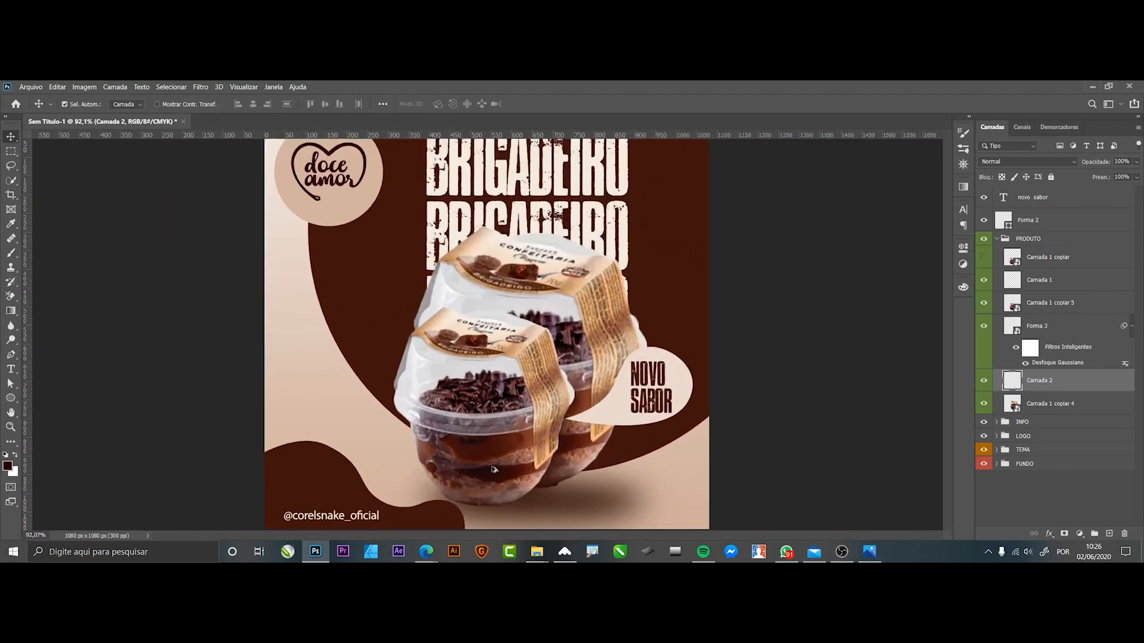
scroll(494, 469, "up", 5)
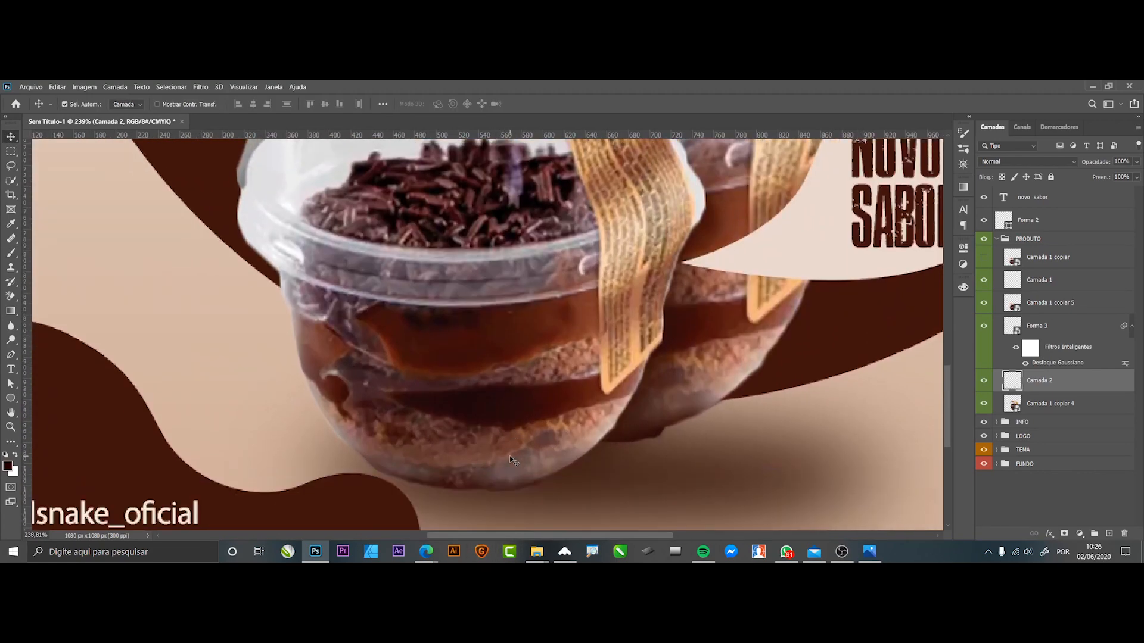
scroll(510, 456, "up", 3)
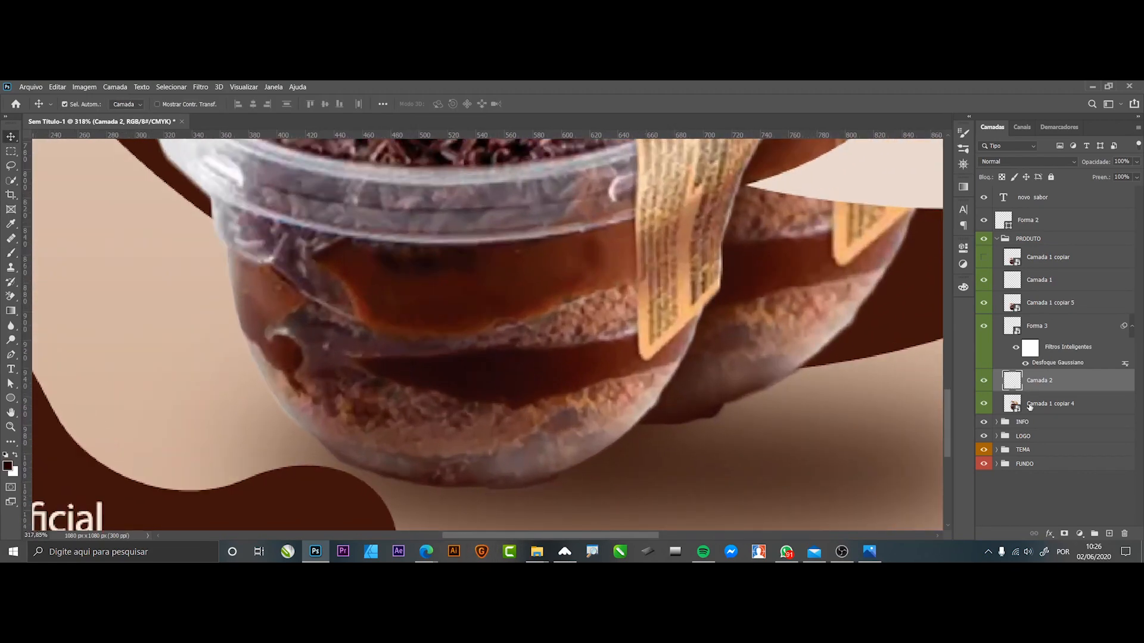
left_click(1025, 422)
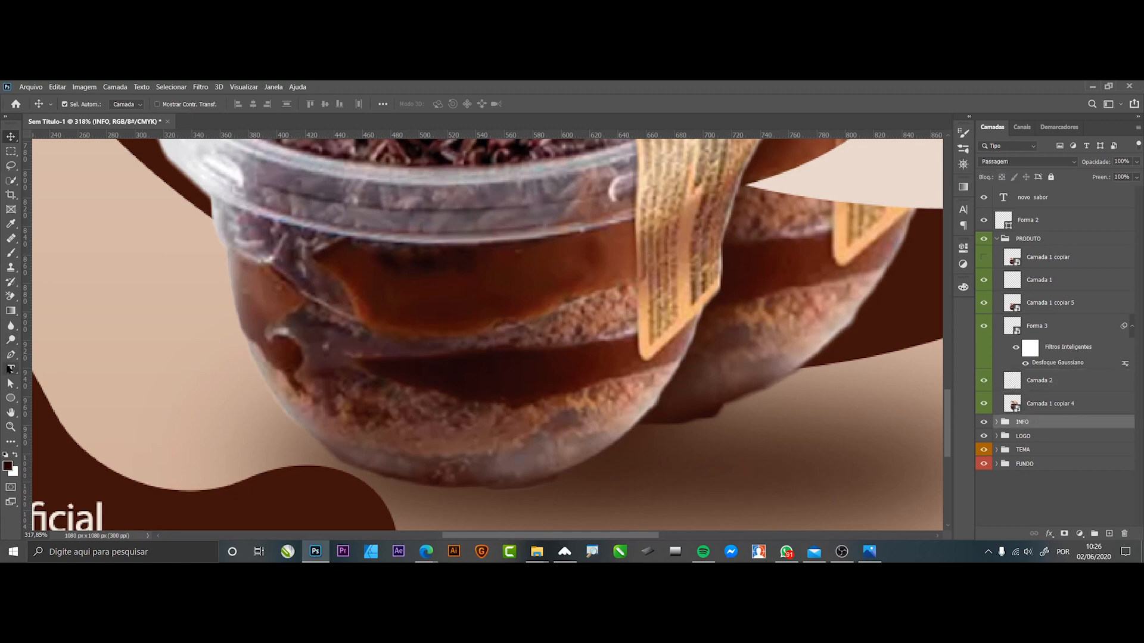
left_click(11, 355)
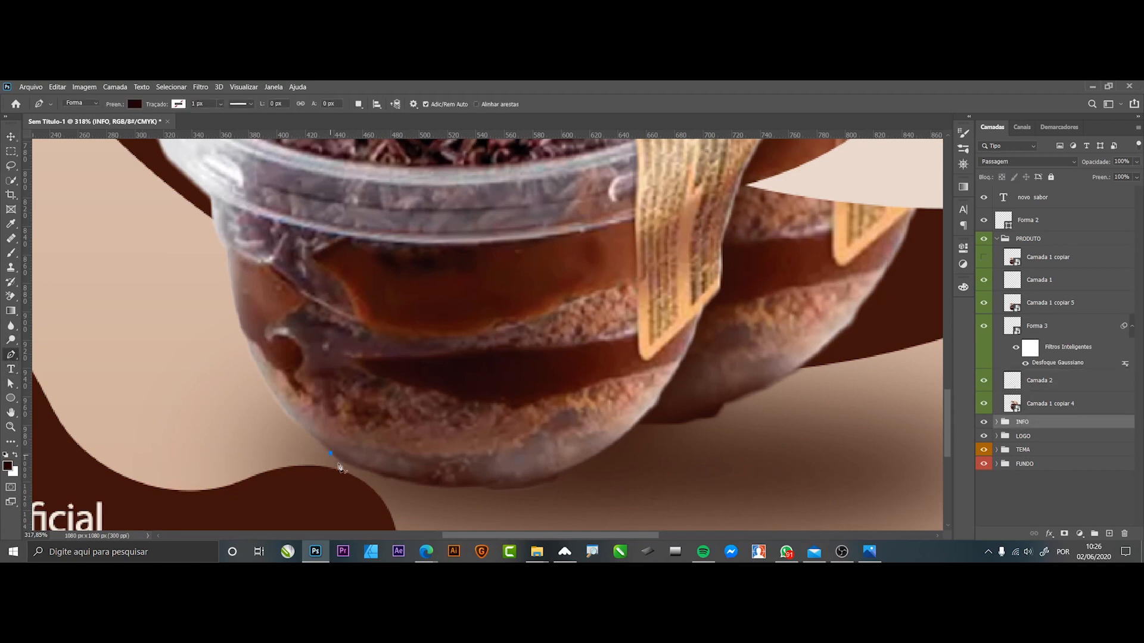
left_click_drag(366, 480, 675, 455)
left_click(694, 432)
left_click(759, 420)
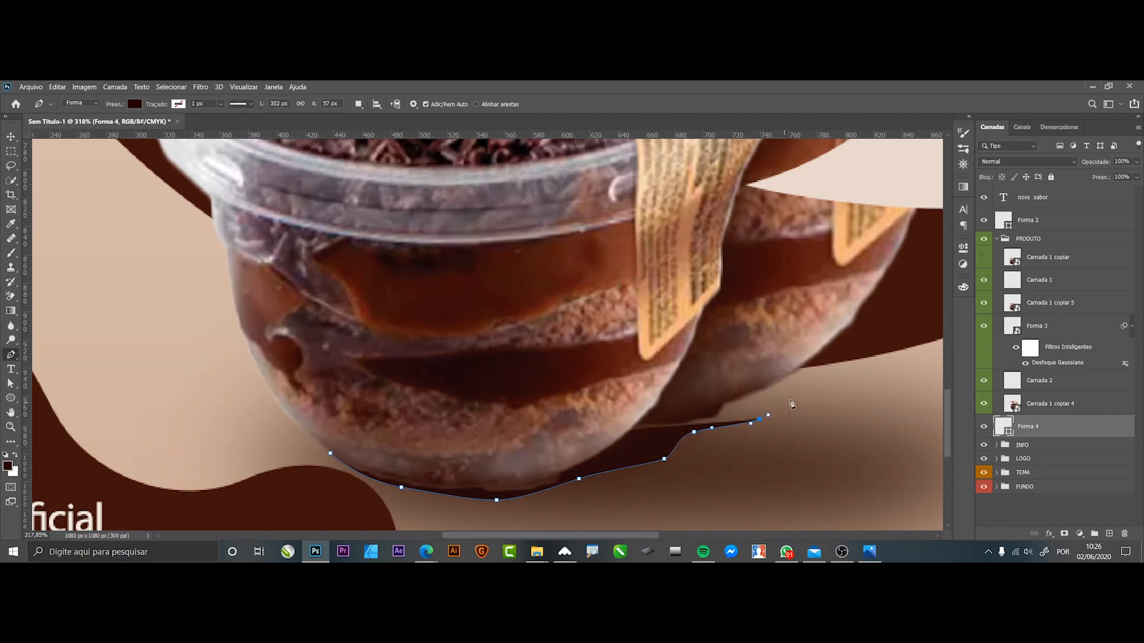
left_click(794, 395)
left_click(746, 376)
left_click_drag(554, 367, 560, 366)
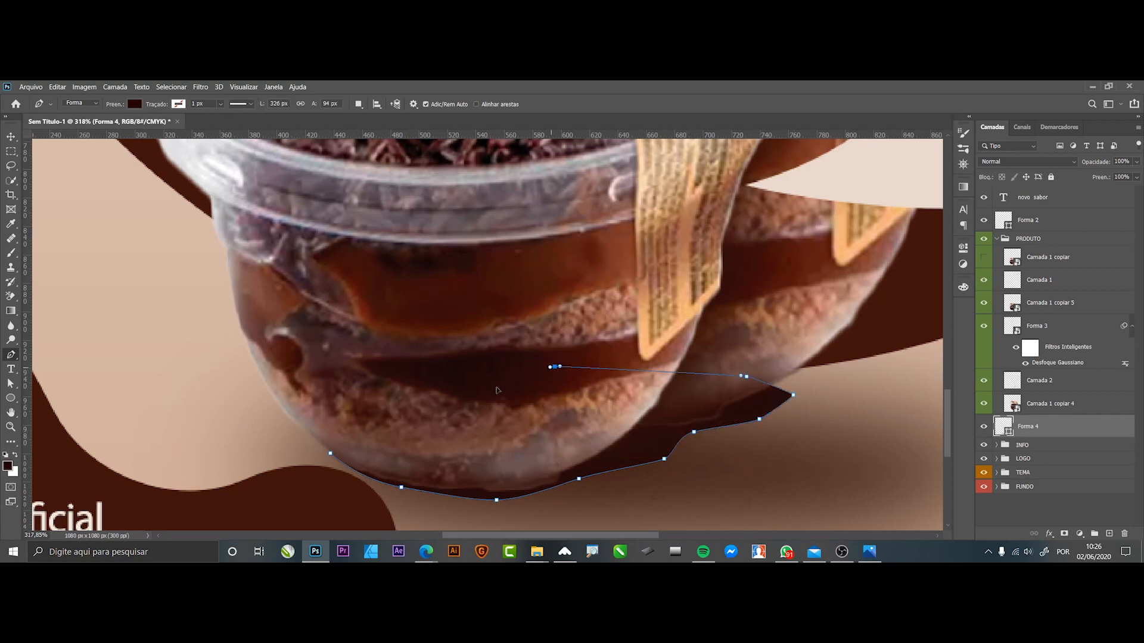
left_click(331, 453)
Convert the new shadow shape under the cups to a smart object and apply a Gaussian Blur with a 19.4 px radius.
left_click(11, 138)
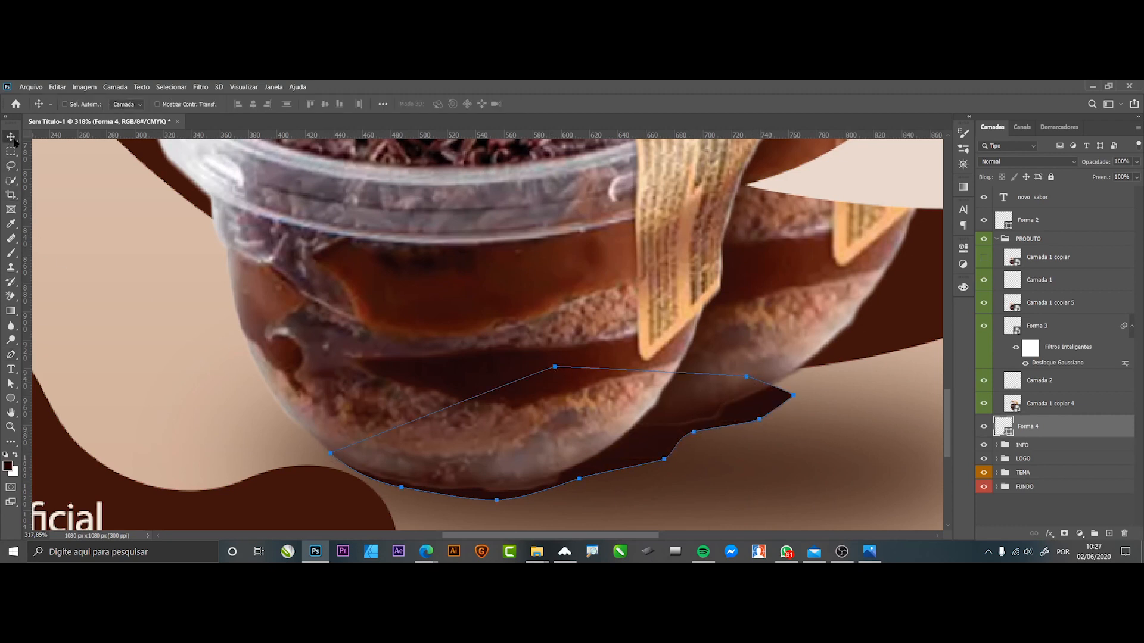
key("ctrl+0")
left_click(64, 104)
left_click(200, 87)
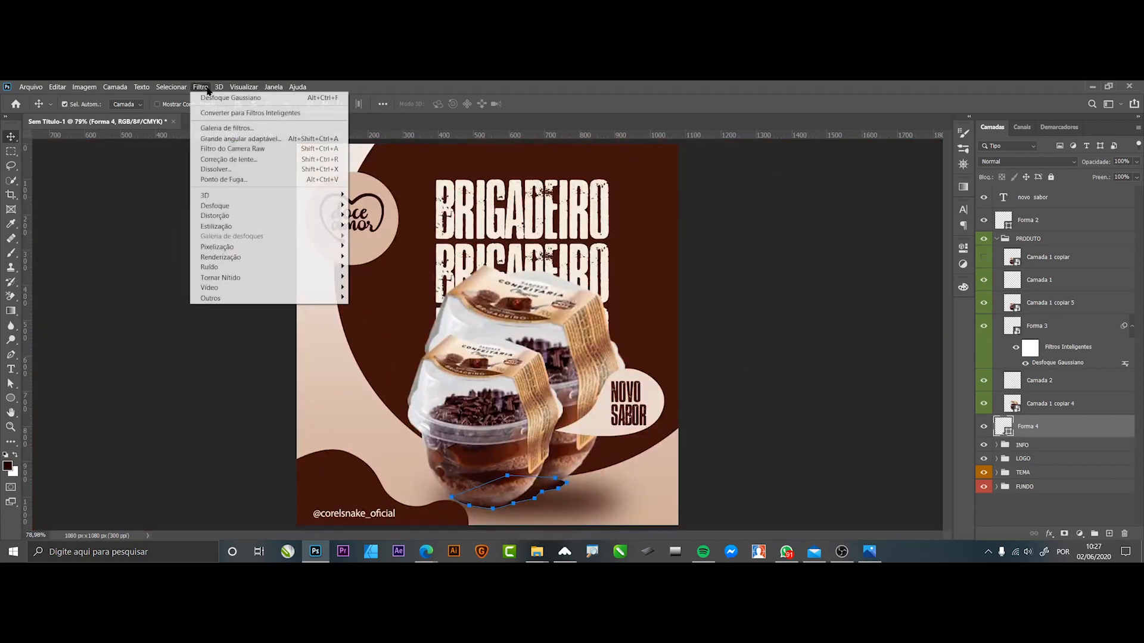
mouse_move(265, 206)
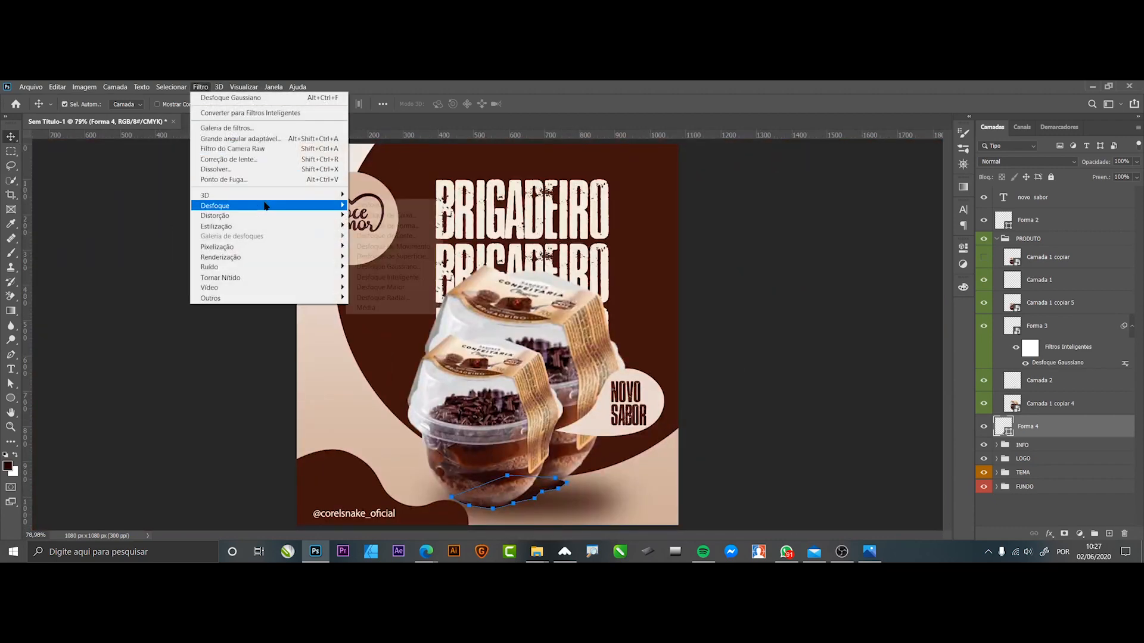
left_click(389, 266)
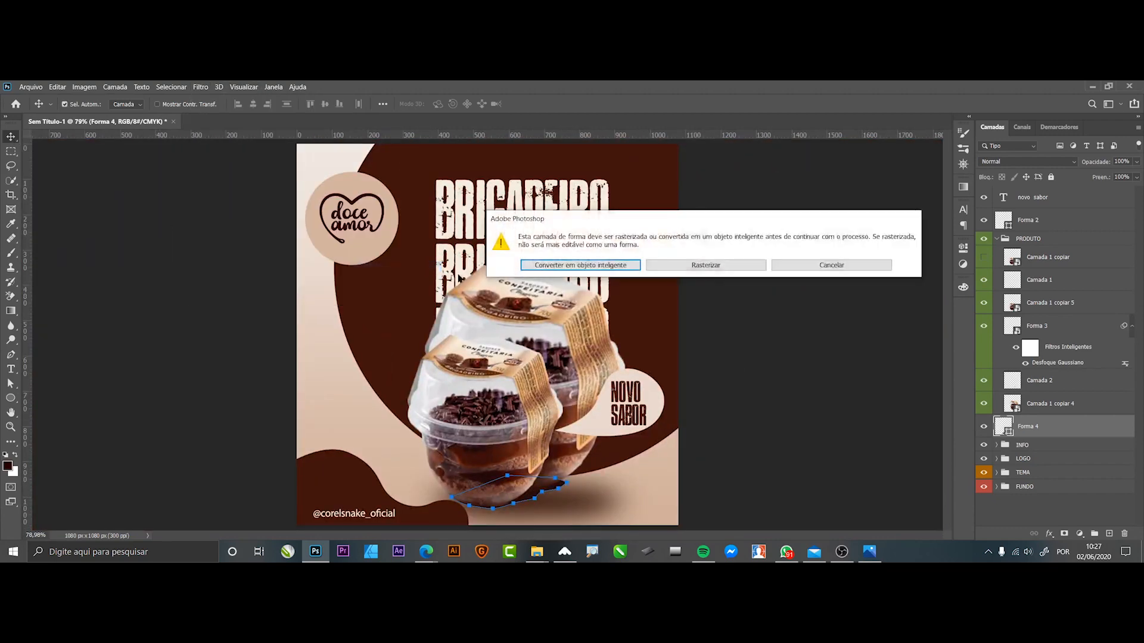
left_click(619, 269)
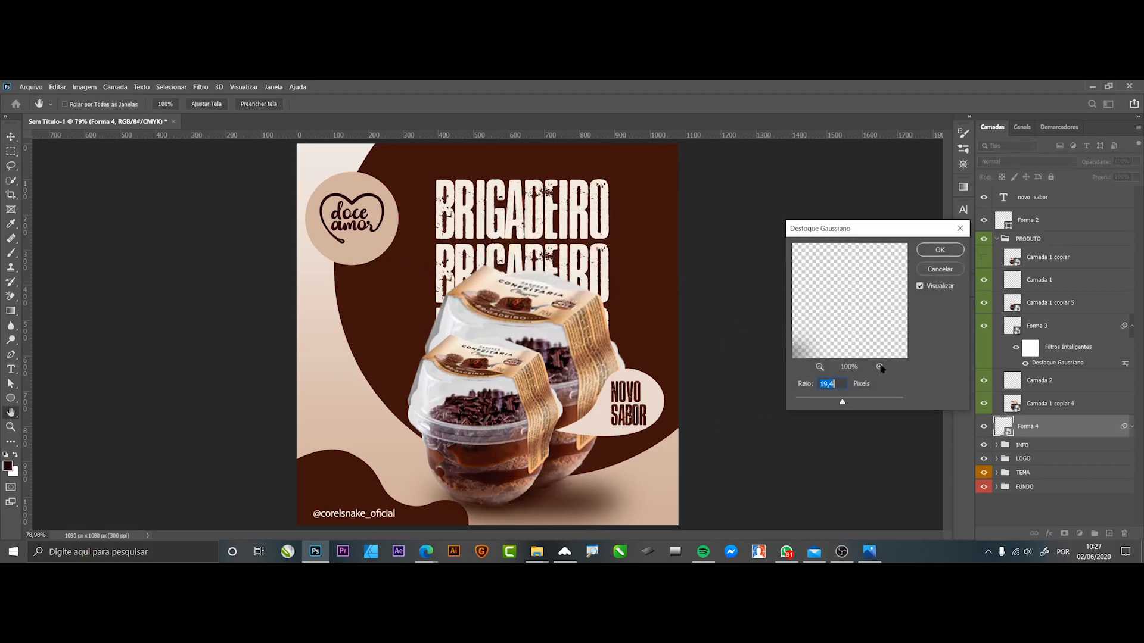
left_click(938, 249)
left_click(10, 136)
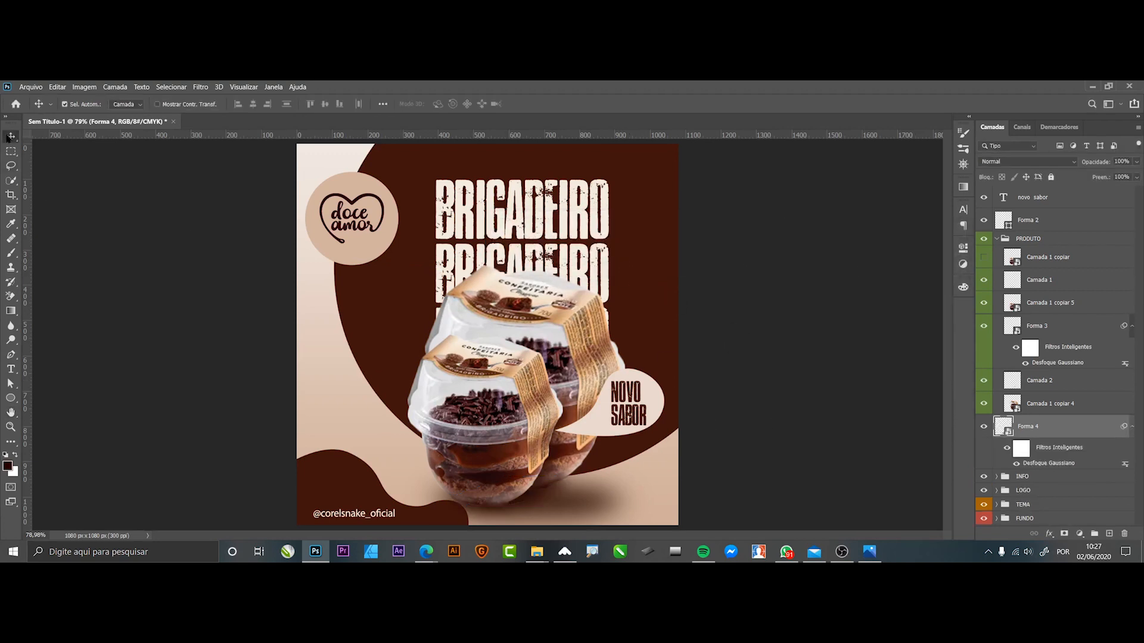
left_click(133, 265)
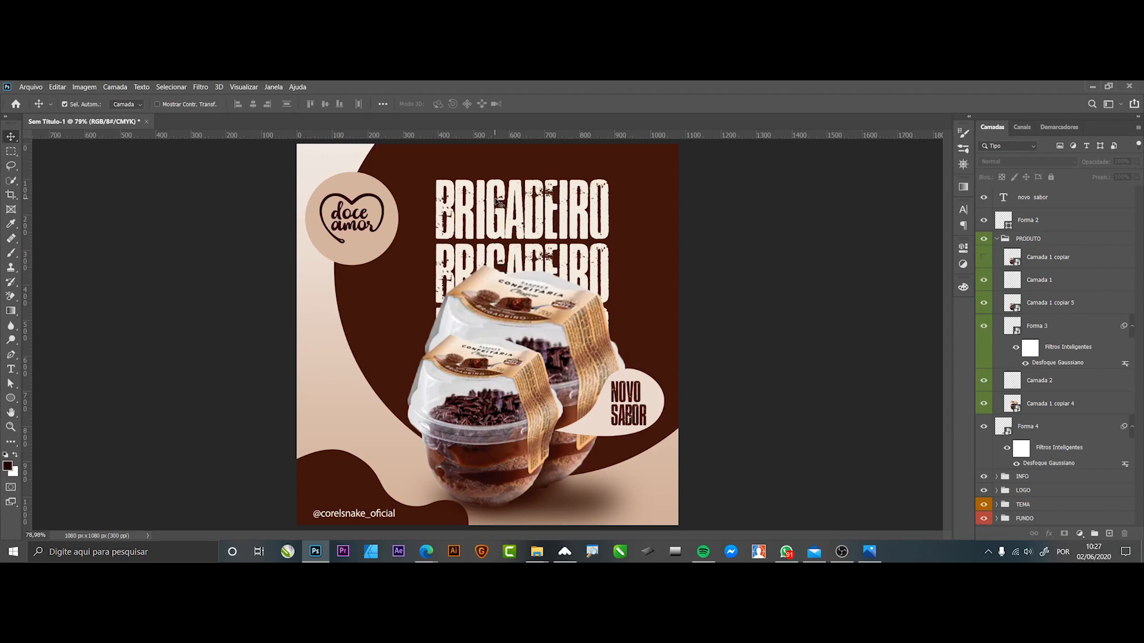
Duplicate the top BRIGADEIRO text and scale the copy down to a small line above the headline's left end.
left_click(522, 217)
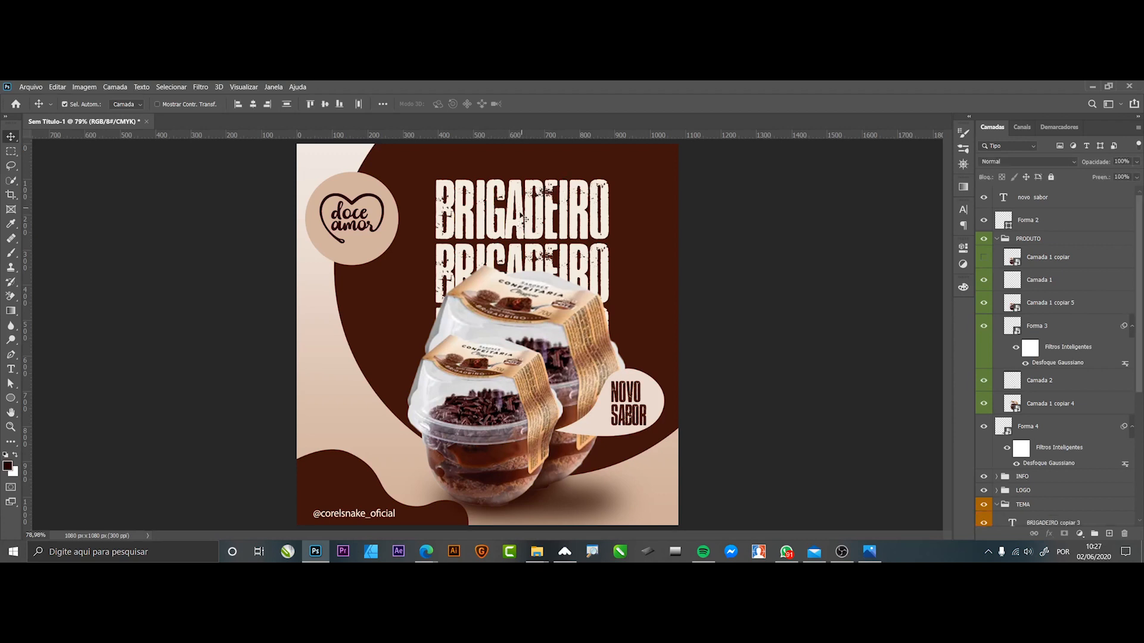
left_click(580, 222)
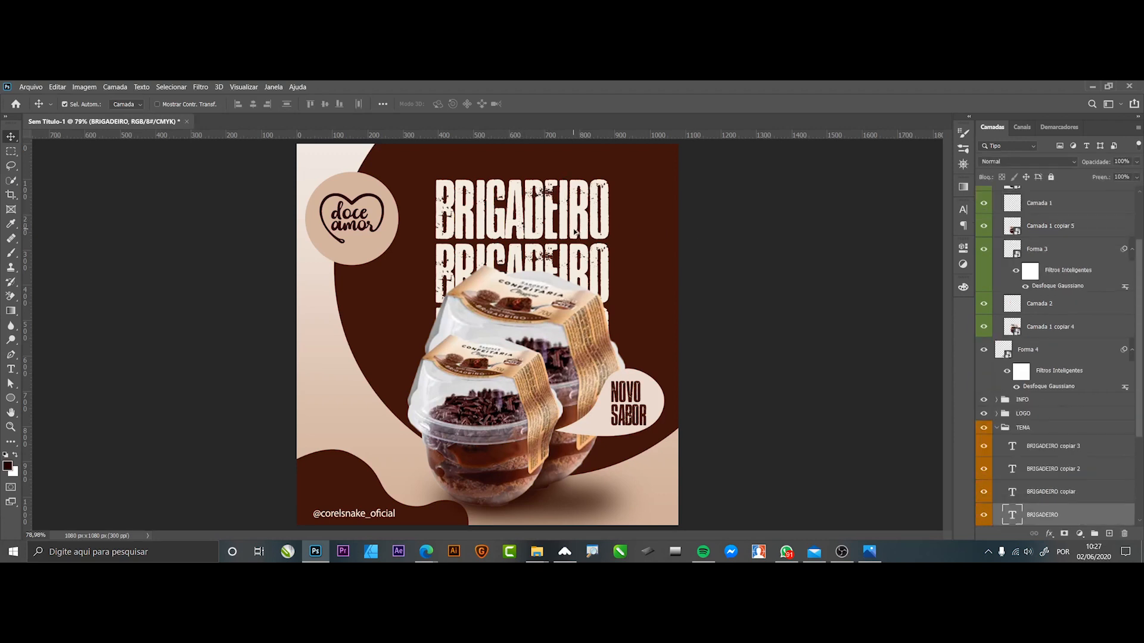
left_click_drag(577, 228, 473, 167)
key("ctrl+t")
key("Return")
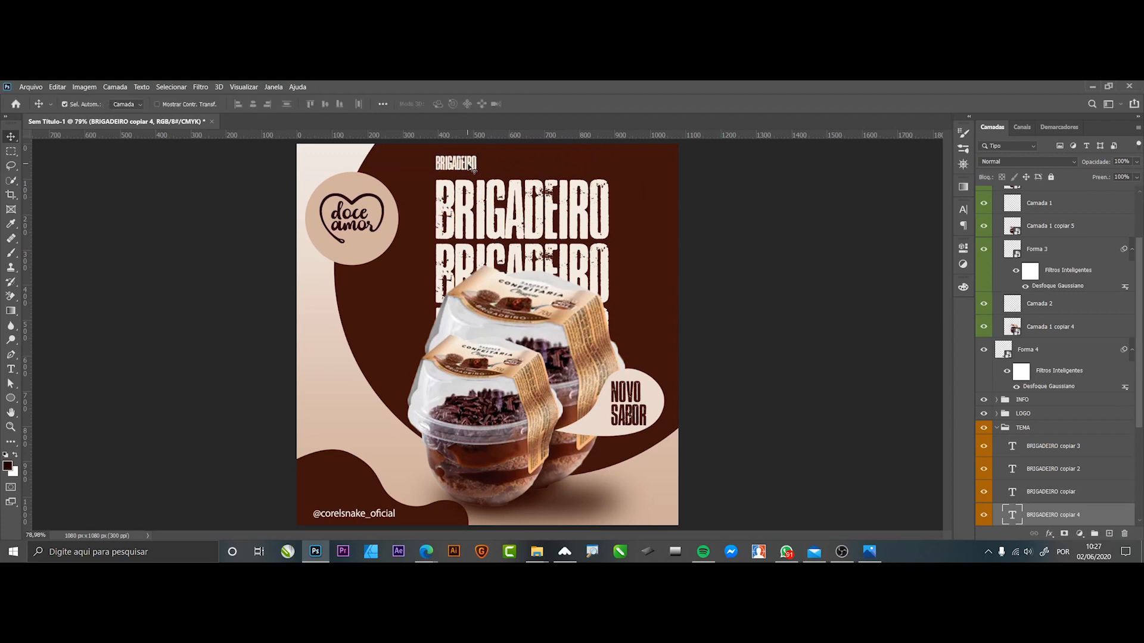
Replace the small copy's text with "BOLO DE POTE" and nudge it closer to the top of the BRIGADEIRO headline.
key("t")
key("ctrl+a")
type("BOLO")
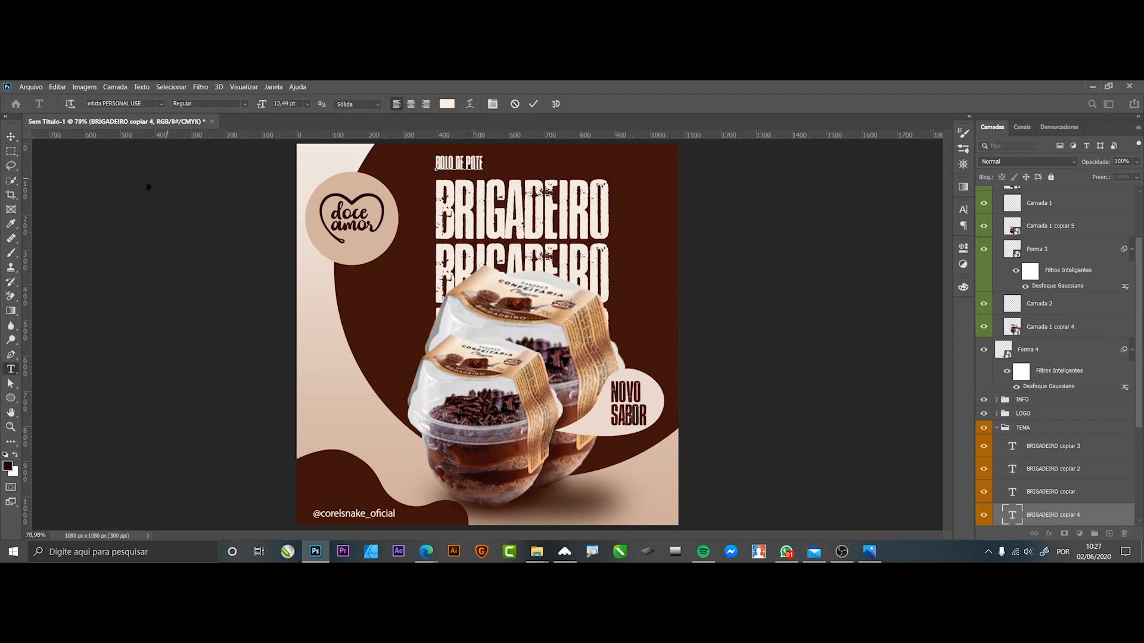
left_click(11, 136)
left_click_drag(469, 165, 470, 169)
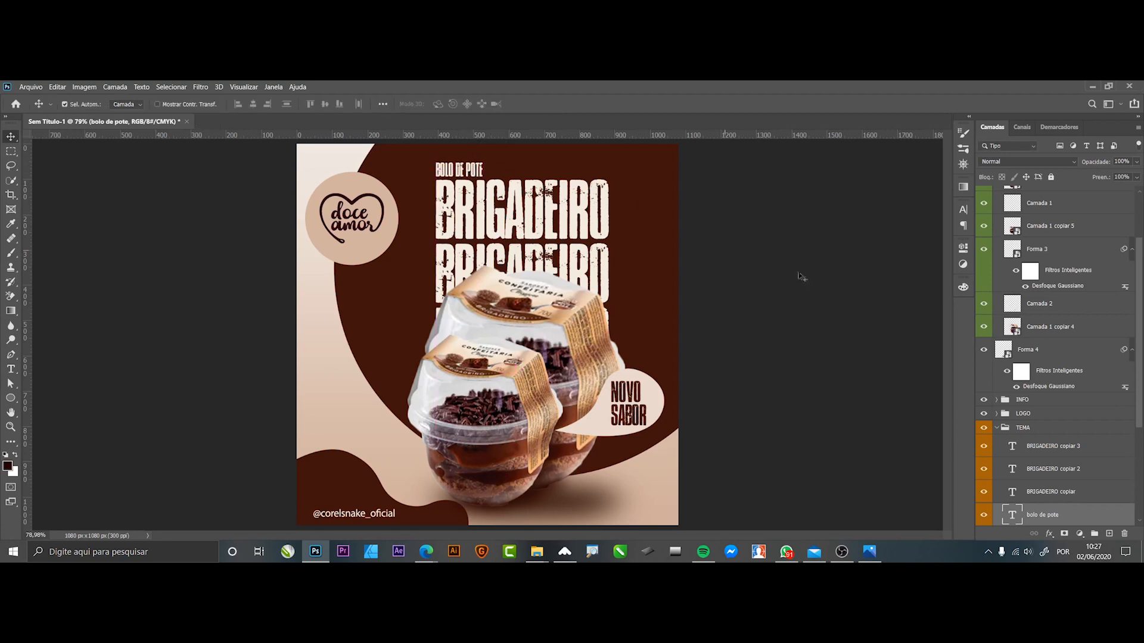
Try wider letter spacing and a horizontal stretch on the BOLO DE POTE line, and undo both changes.
left_click(963, 209)
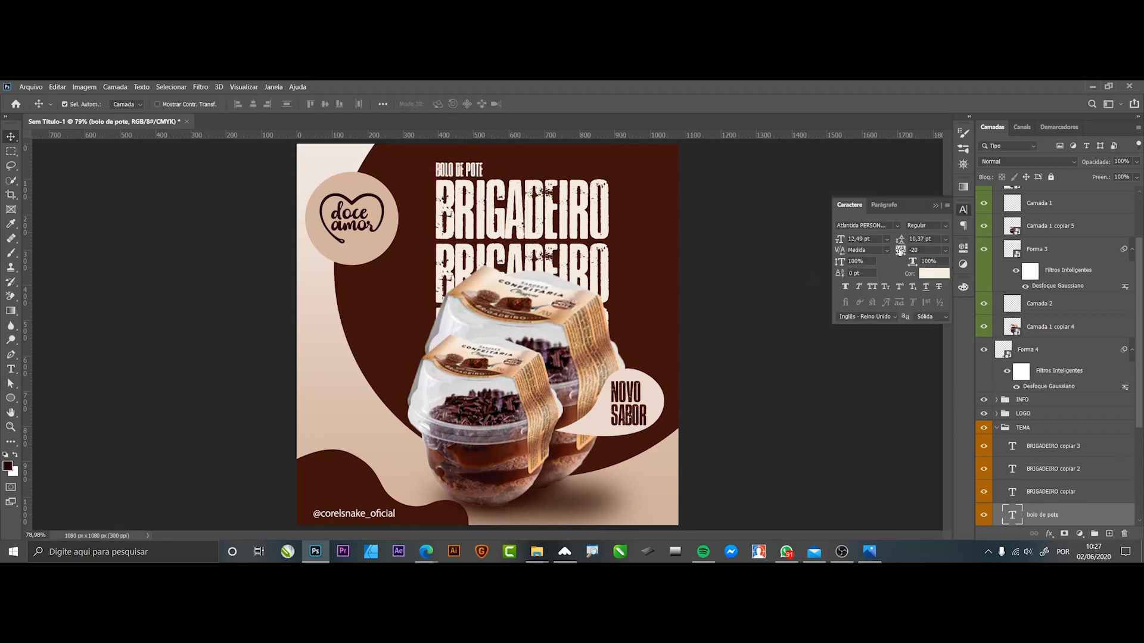
left_click_drag(902, 250, 900, 251)
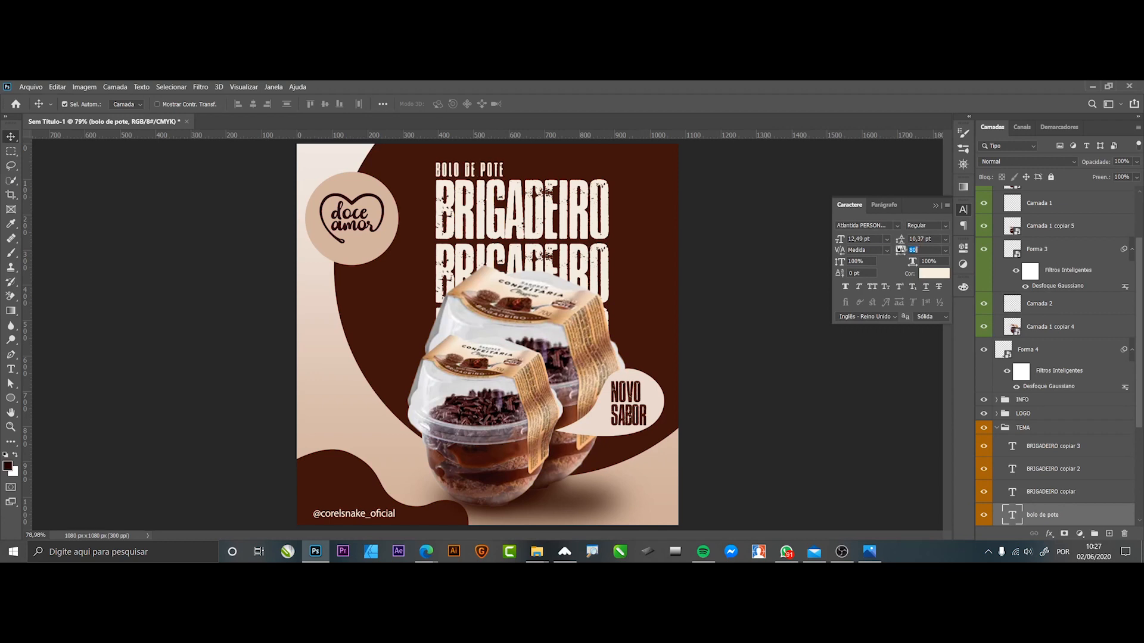
left_click(960, 212)
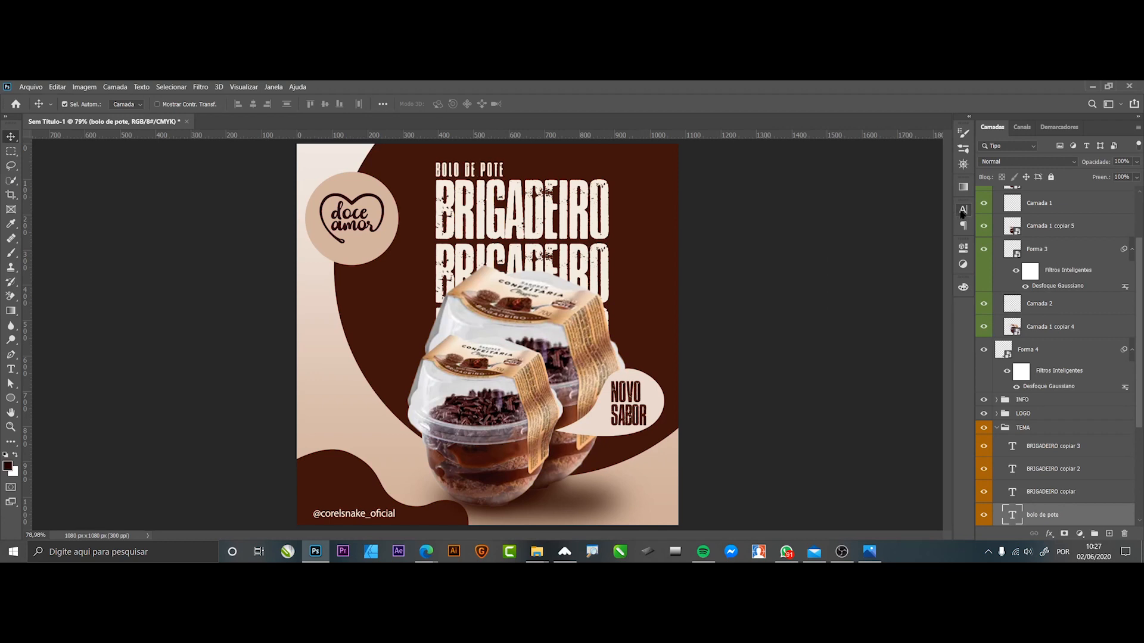
key("ctrl+t")
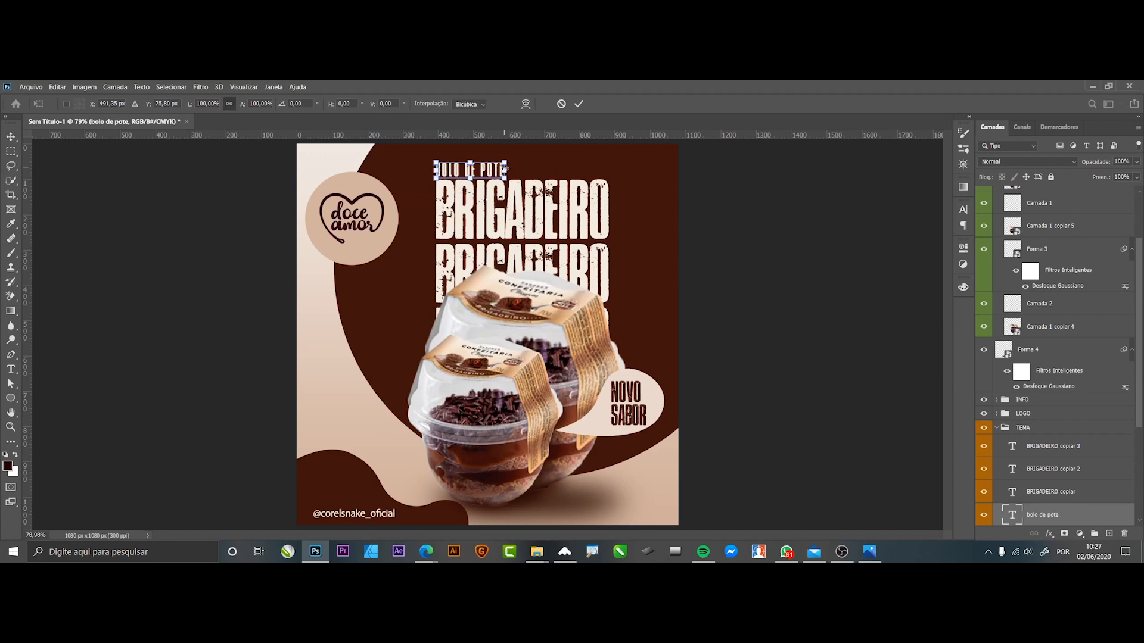
left_click_drag(504, 170, 517, 170)
key("Return")
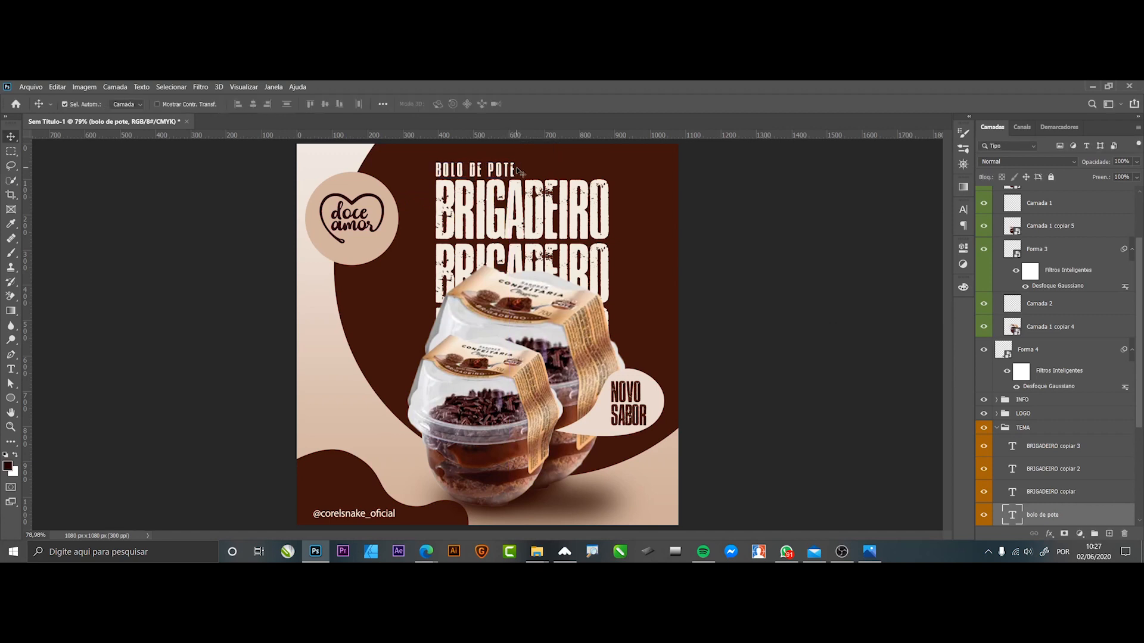
key("ctrl+z")
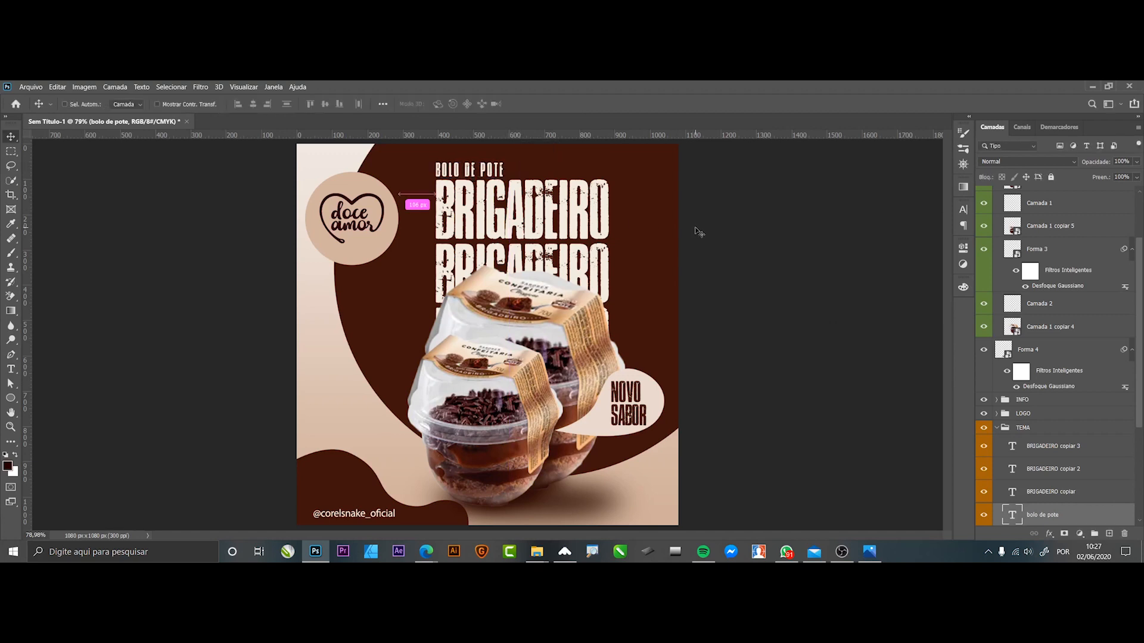
key("ctrl+z")
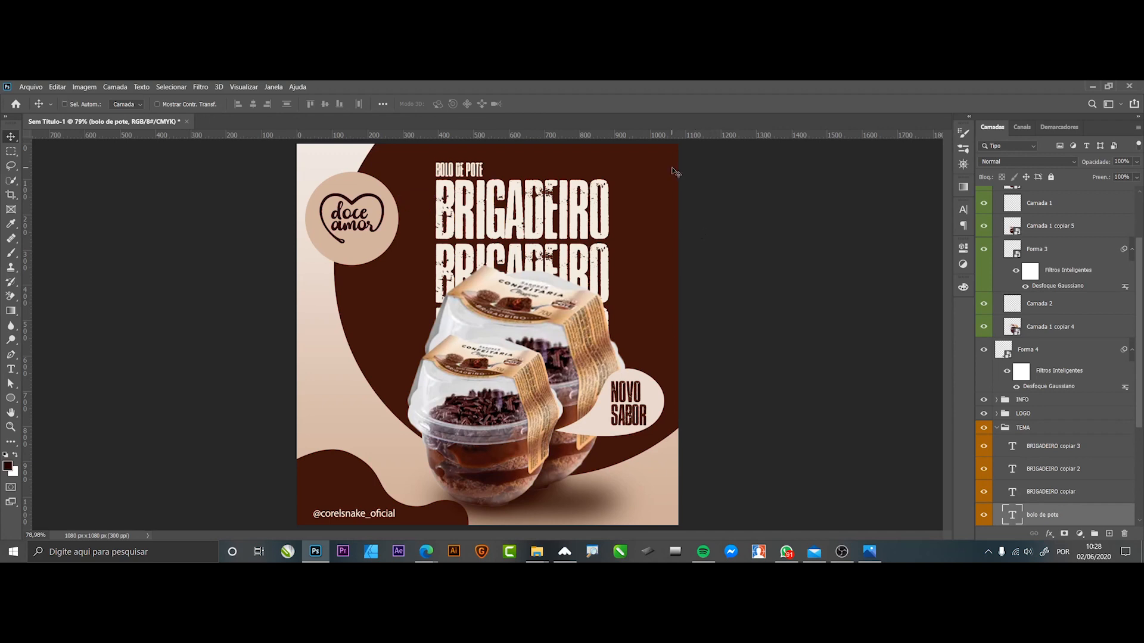
Stretch the BOLO DE POTE line horizontally to about 187 px wide, keeping its height.
key("ctrl+t")
left_click_drag(484, 170, 502, 171)
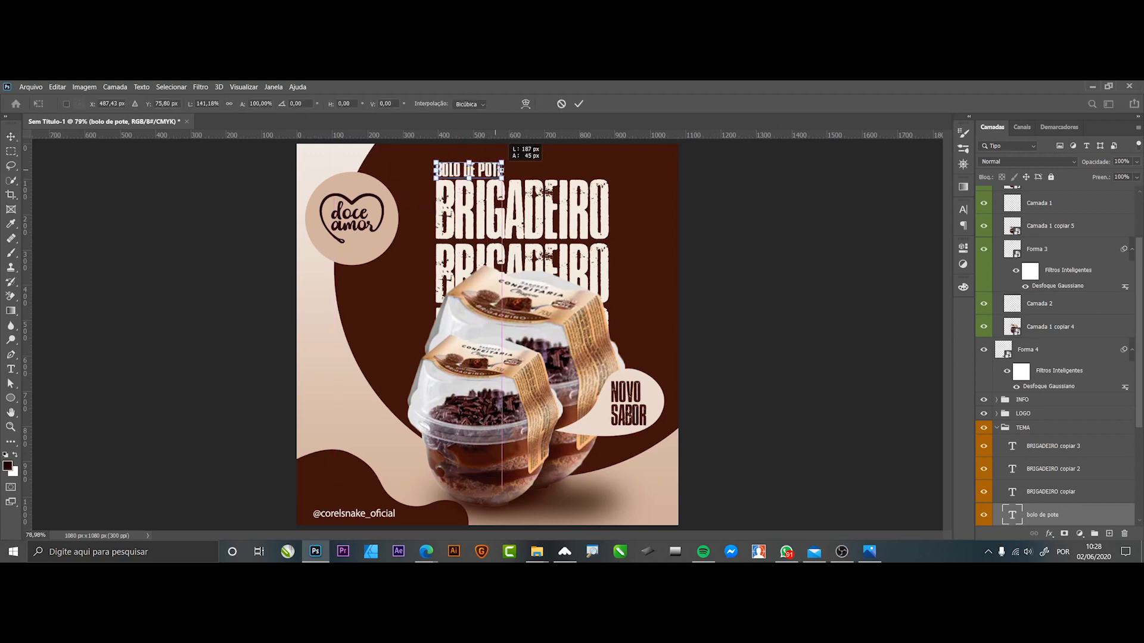
key("Return")
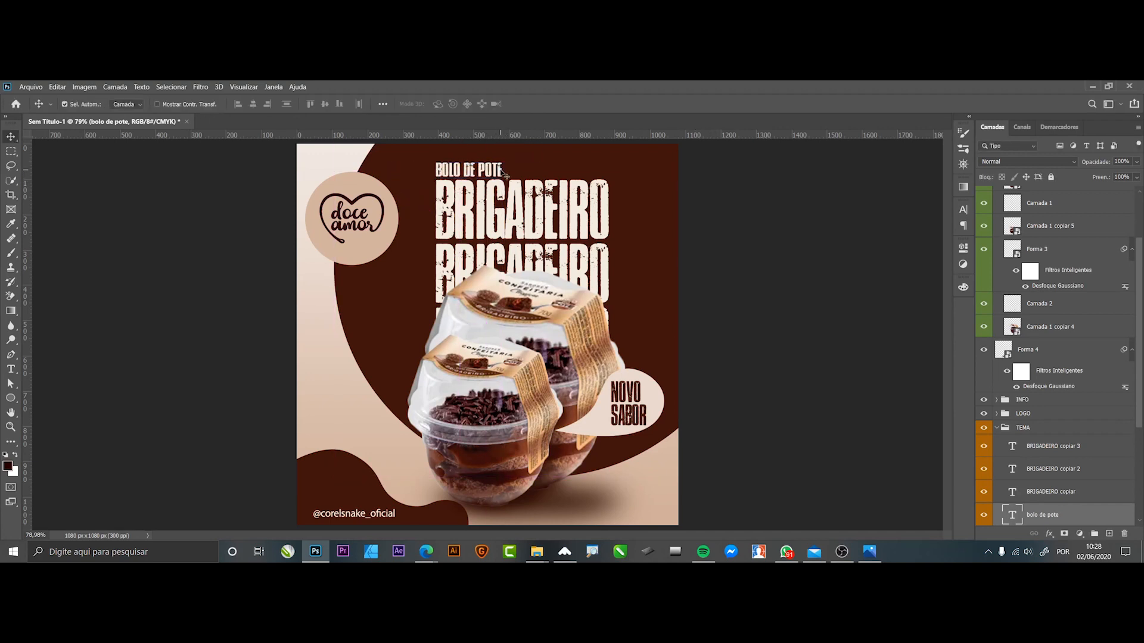